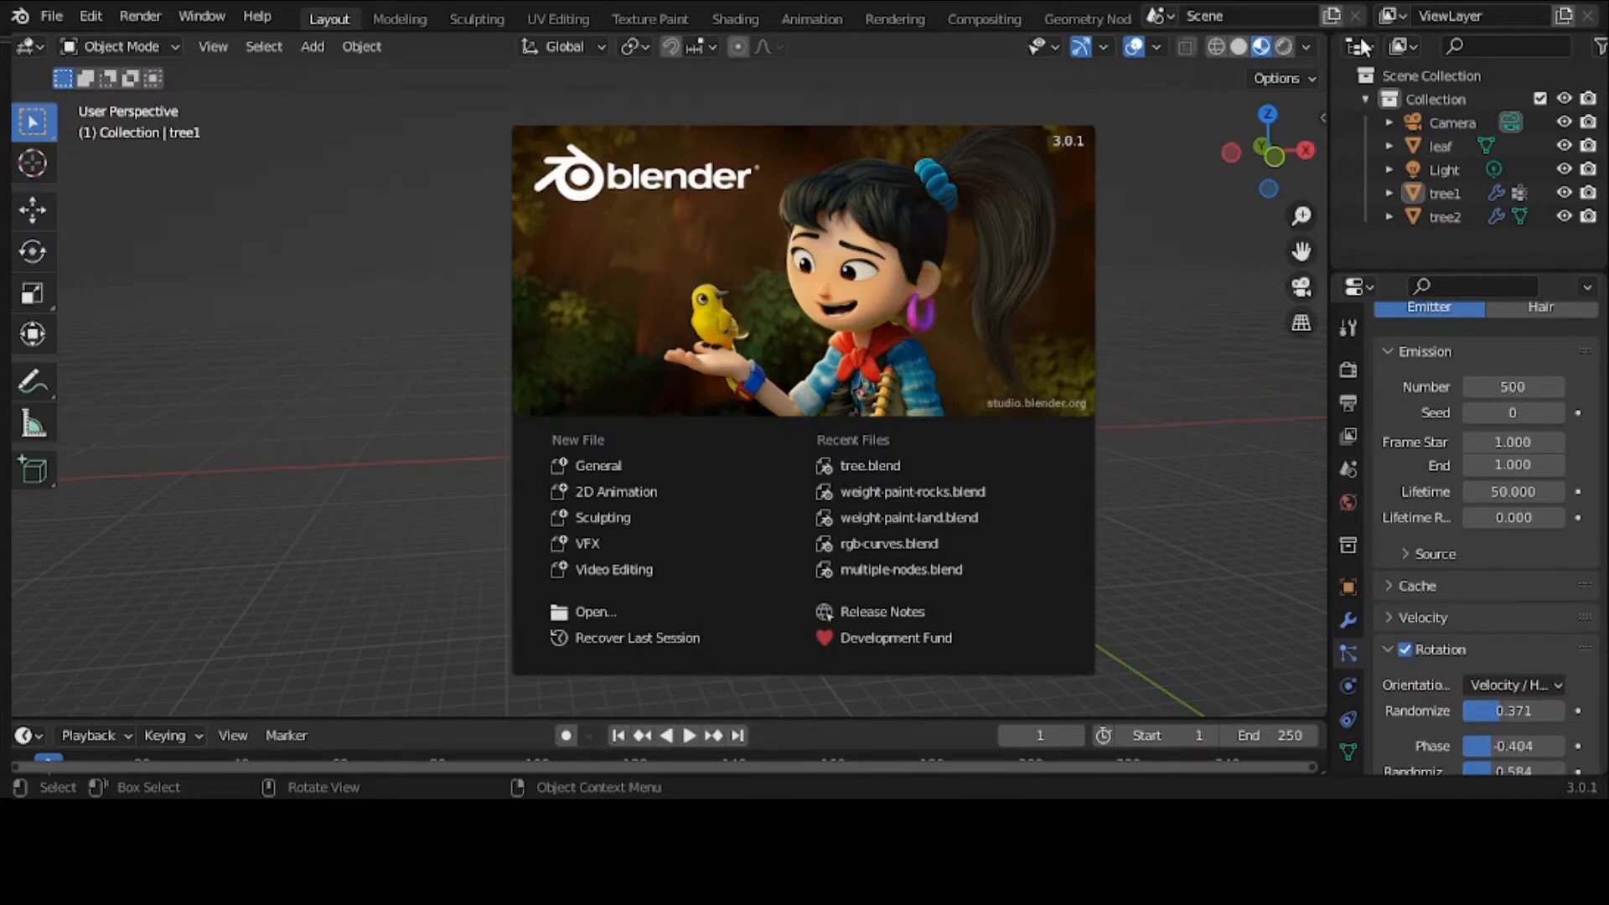
Dismiss the splash screen and hide the leaf and the bare tree2 so only the leafy tree1 is shown
click(1185, 143)
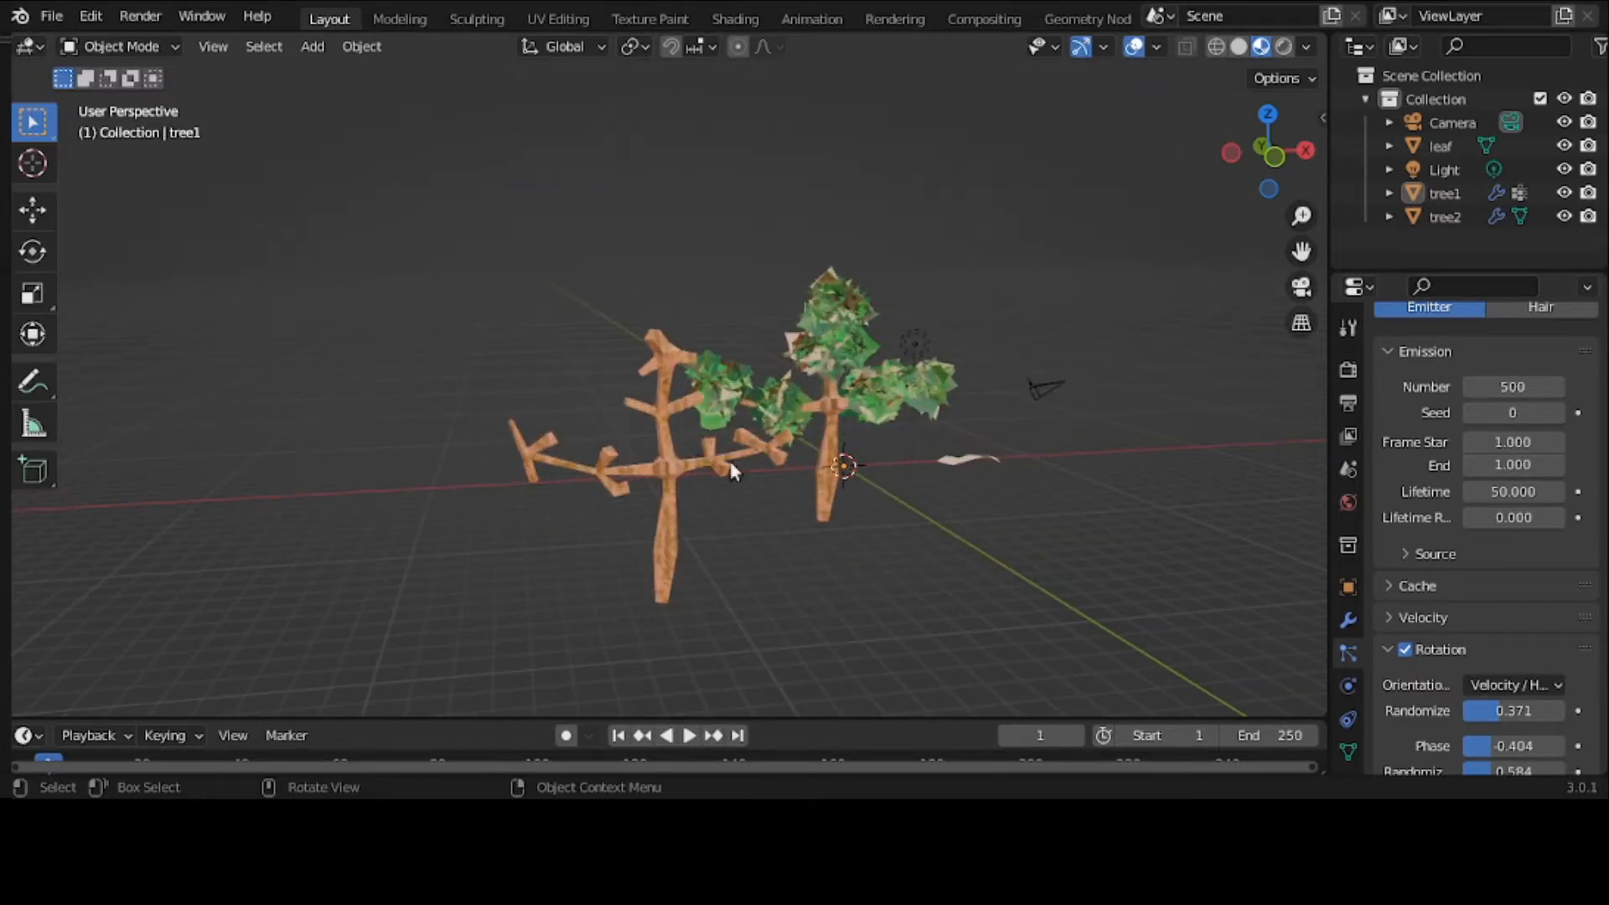
middle_drag(872, 496, 823, 571)
click(997, 563)
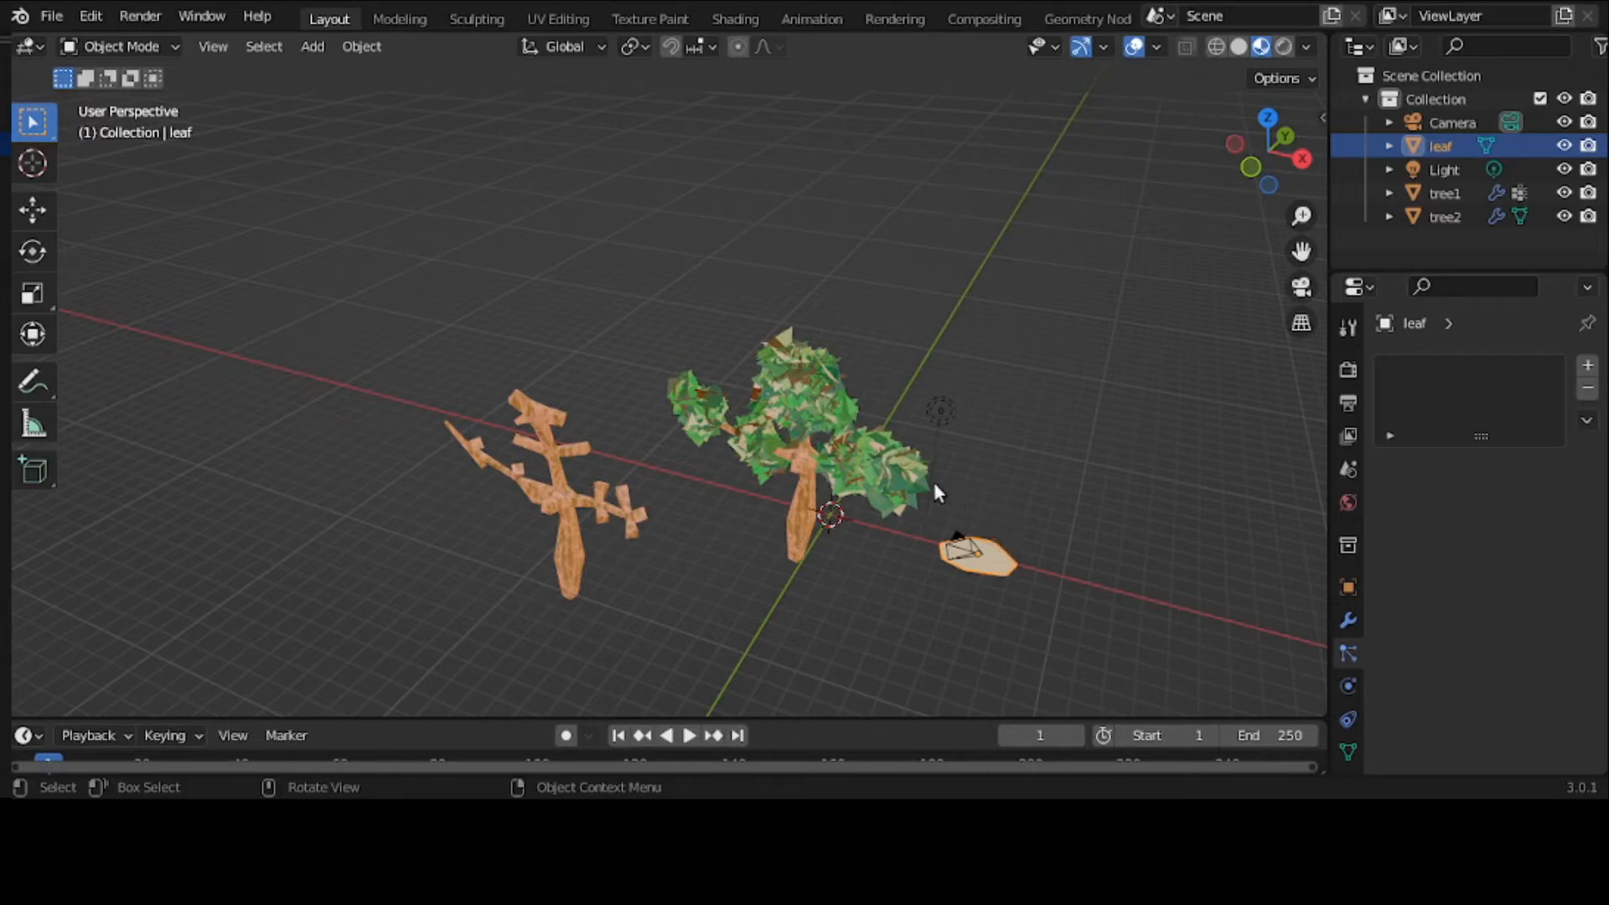
click(1564, 145)
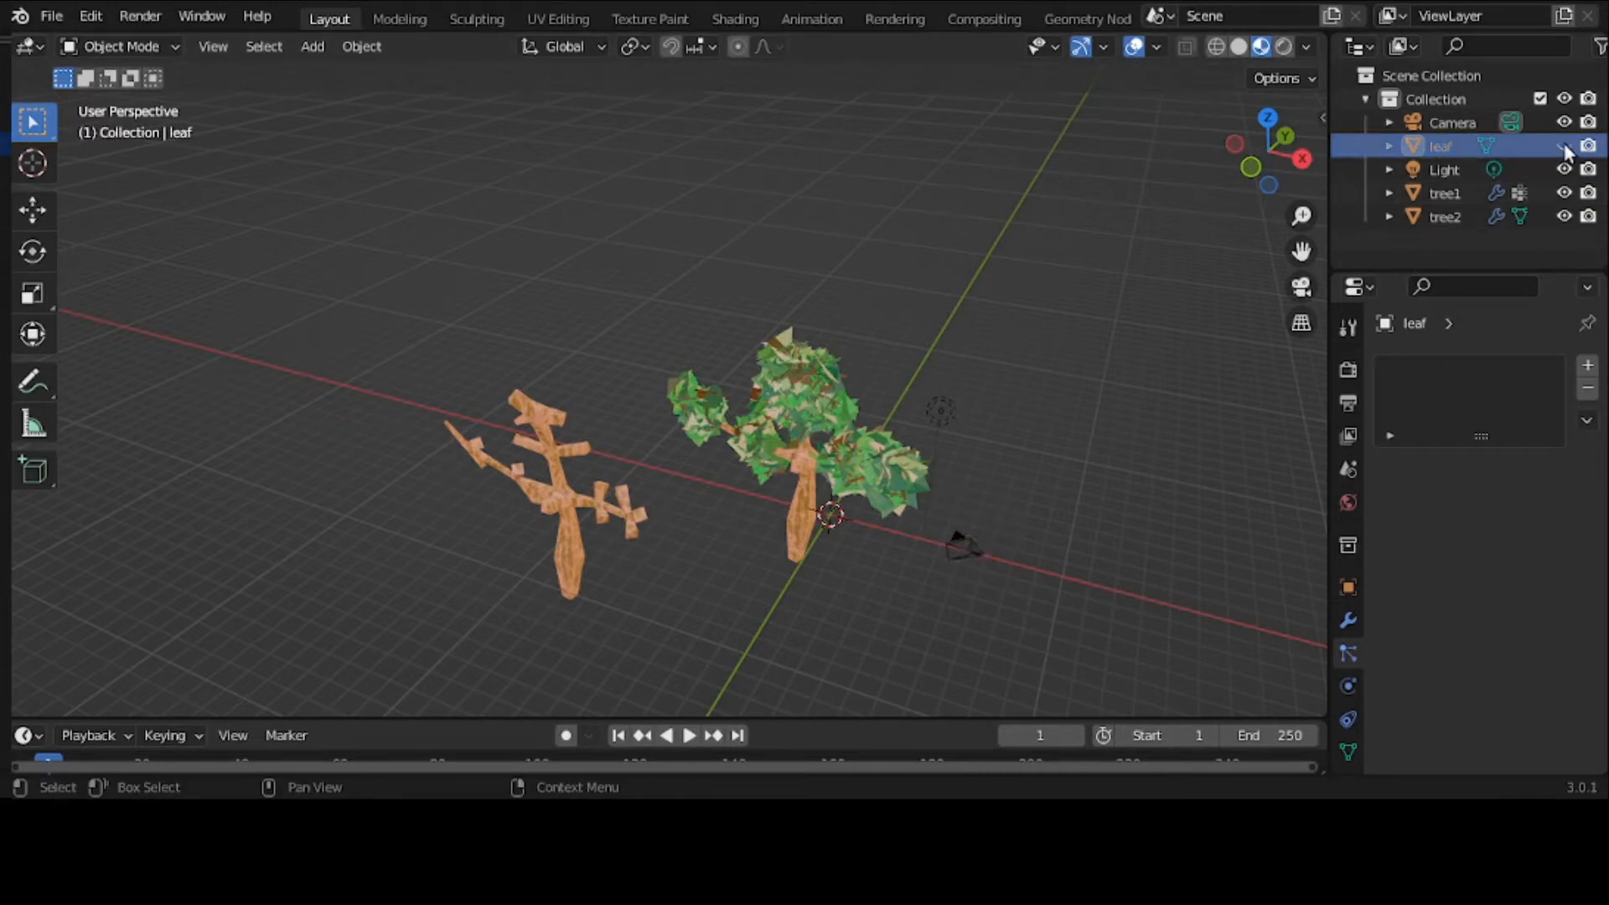
click(548, 513)
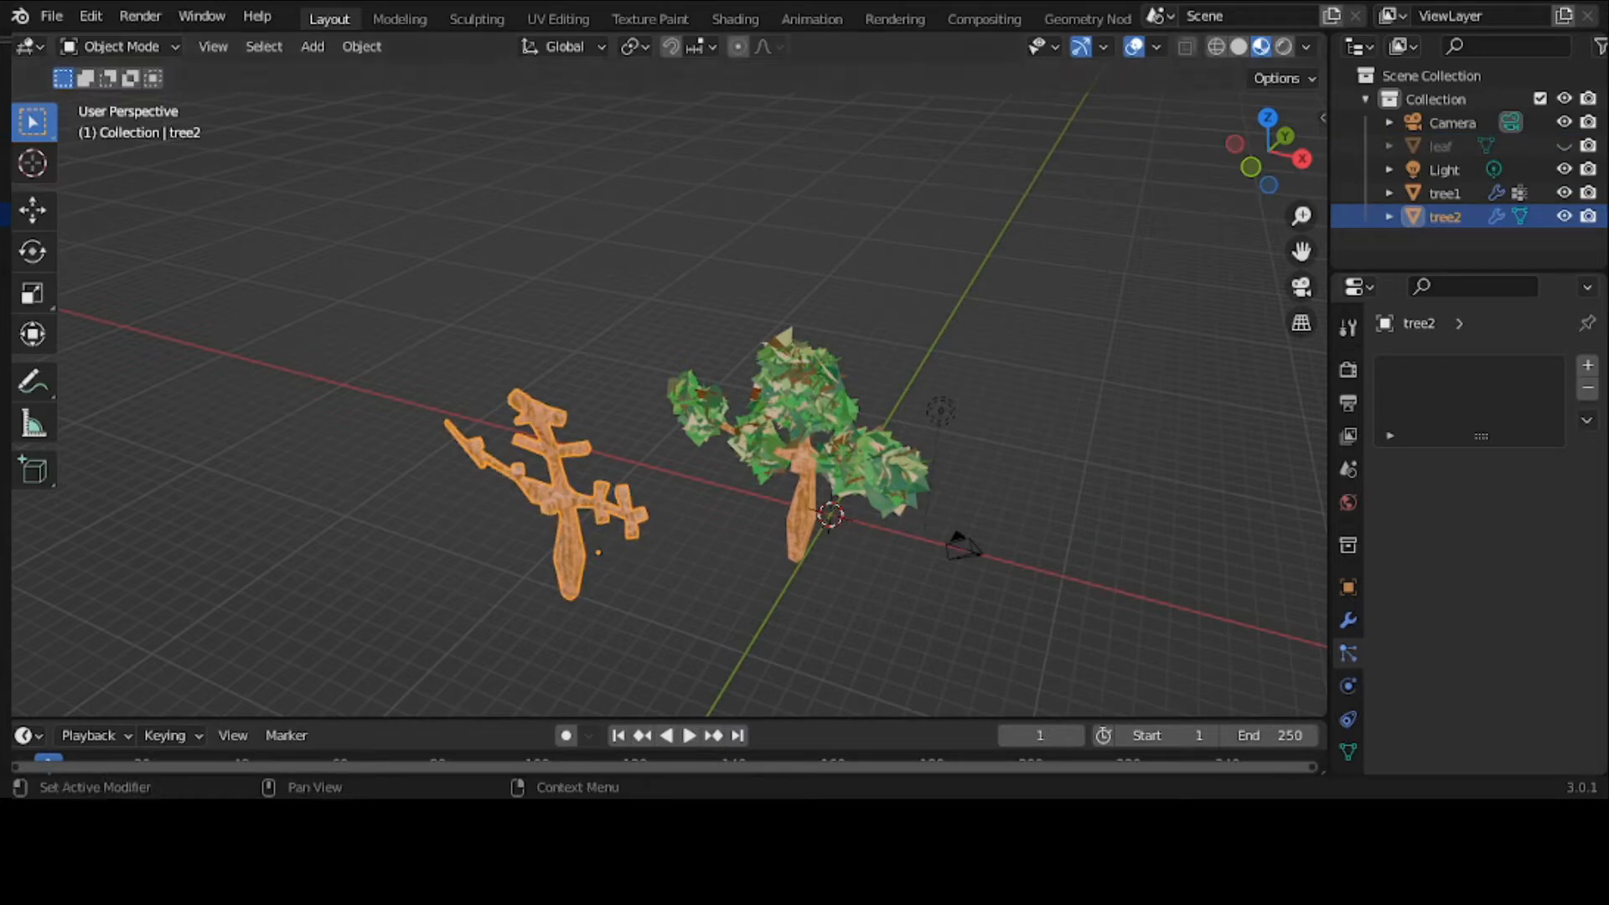
click(1564, 216)
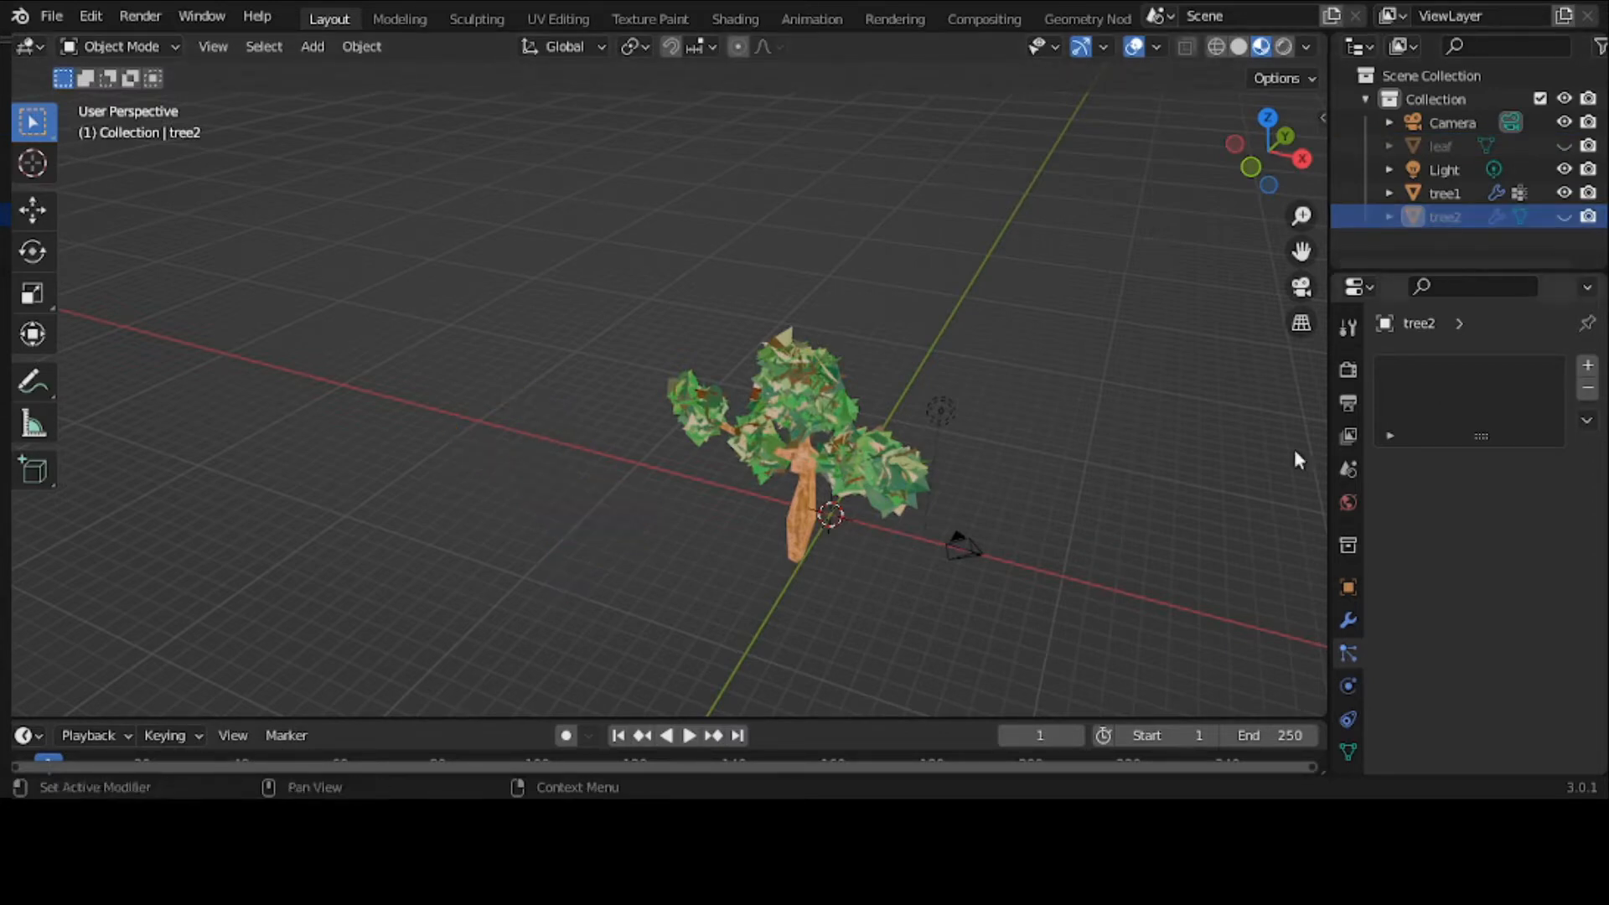
Examine the leafy tree's foliage, branches and trunk up close from several sides
middle_drag(980, 550, 991, 442)
scroll(987, 434, up, 3)
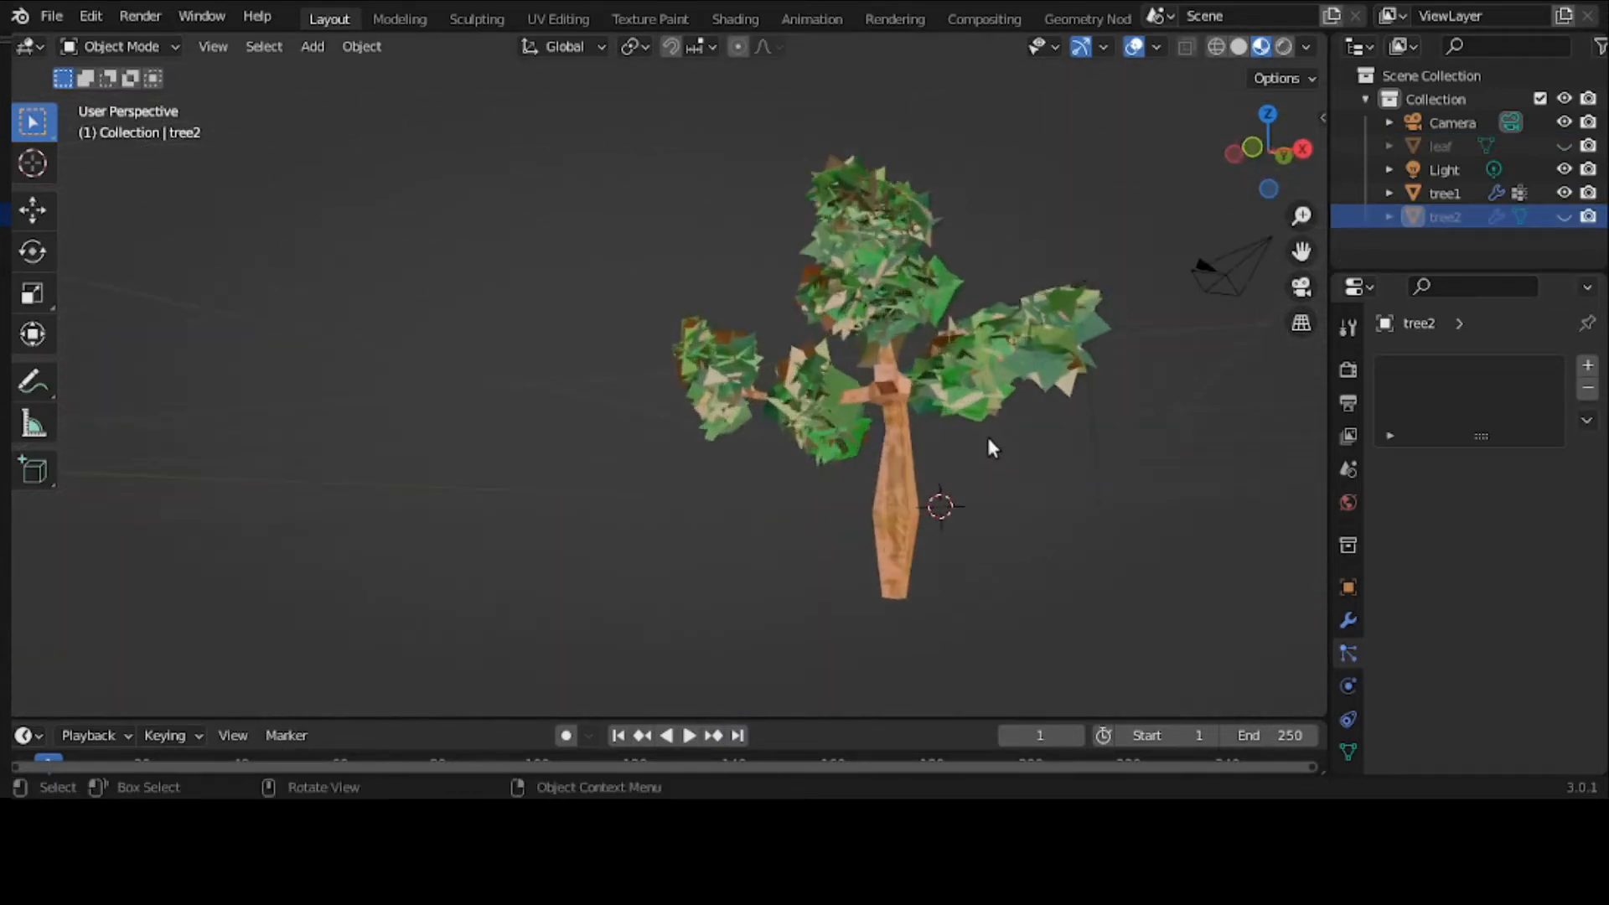
drag(1302, 250, 928, 285)
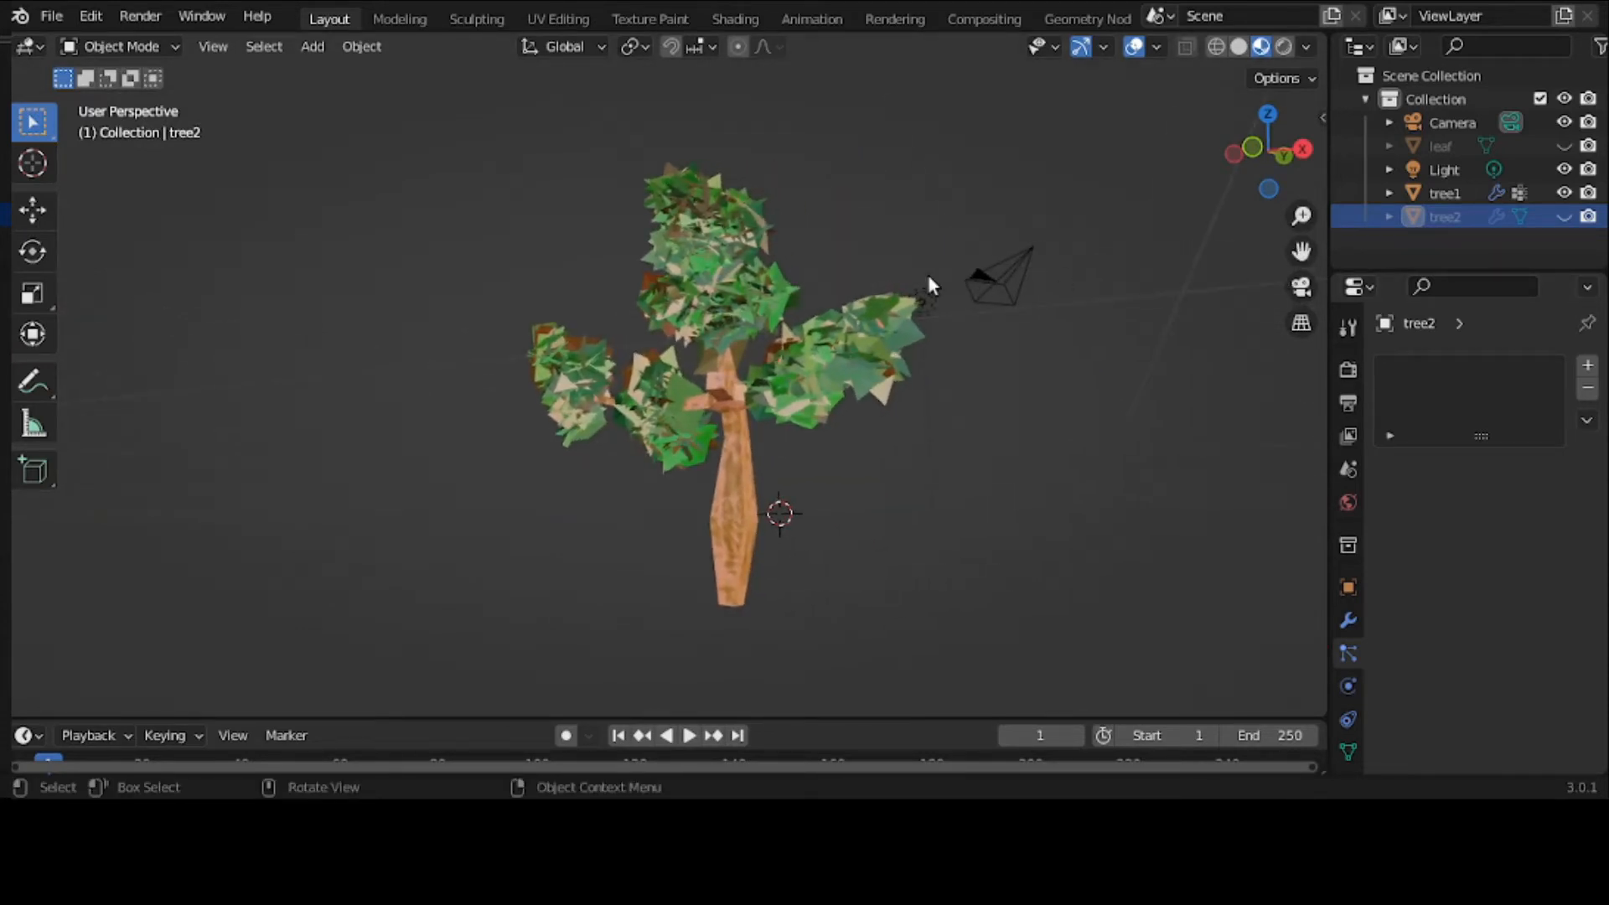
scroll(928, 276, up, 2)
middle_drag(927, 279, 631, 300)
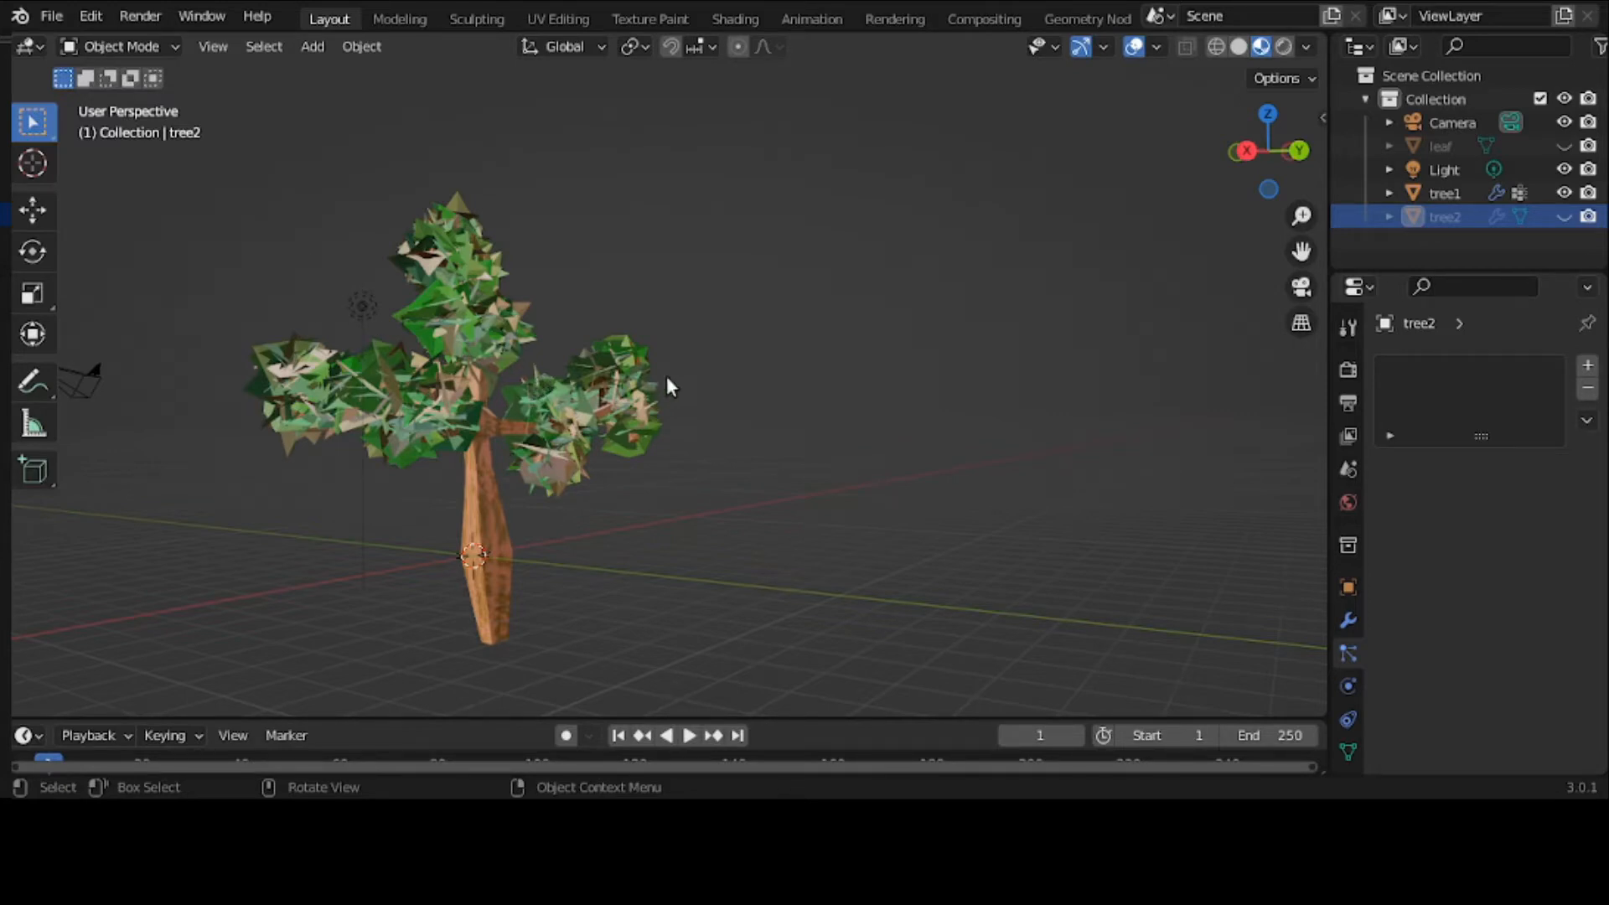
drag(1301, 251, 1402, 253)
scroll(791, 399, up, 4)
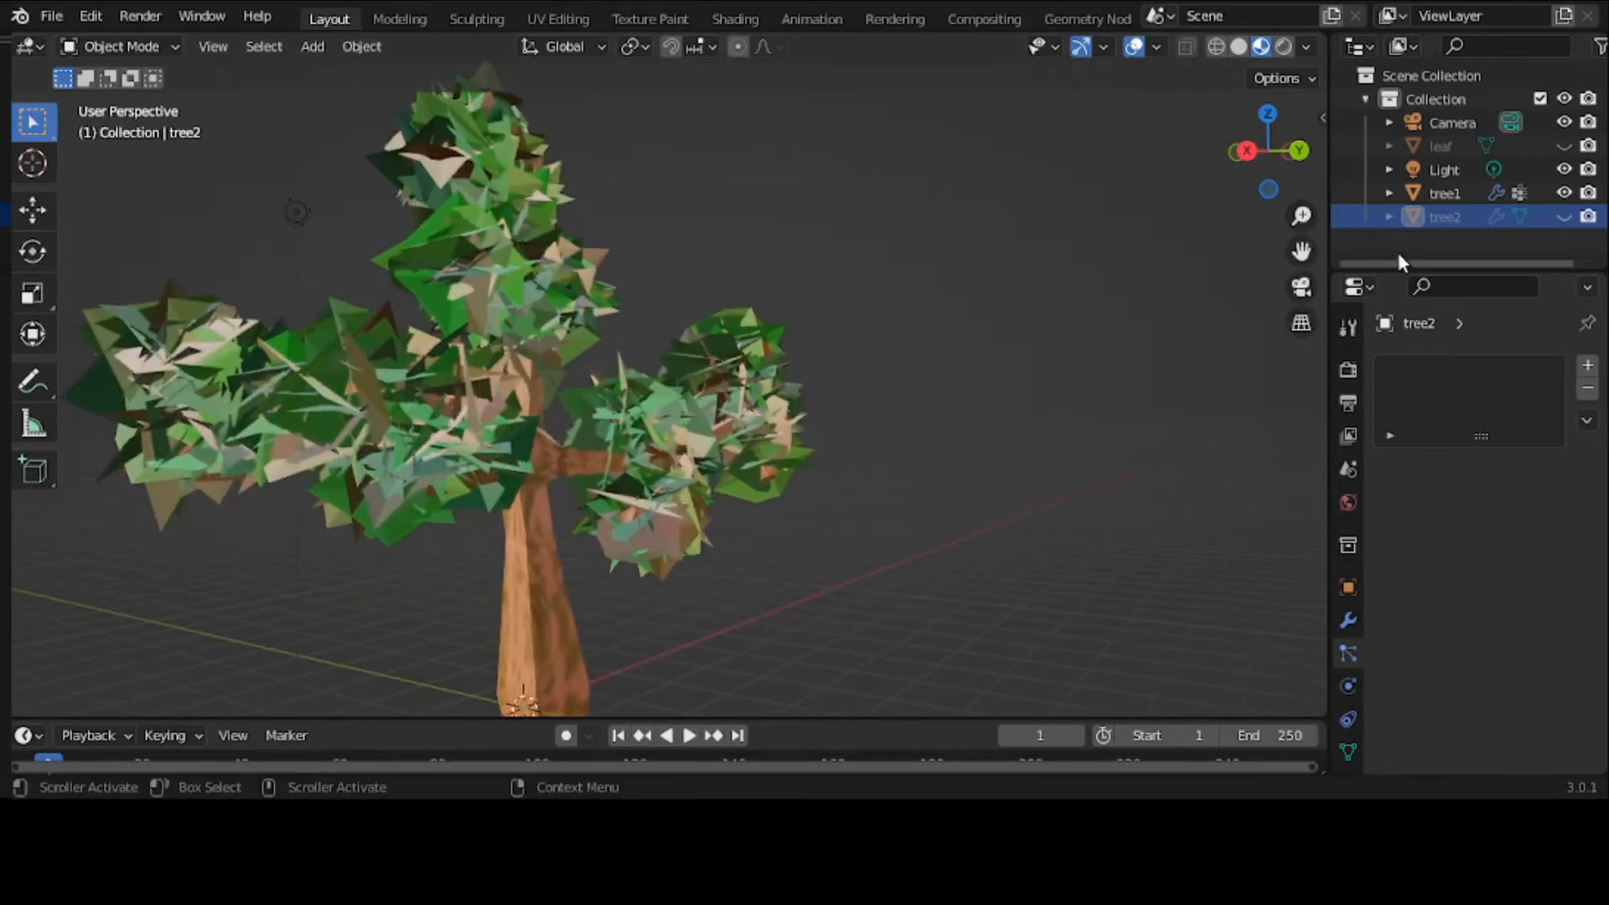
drag(1302, 251, 1301, 103)
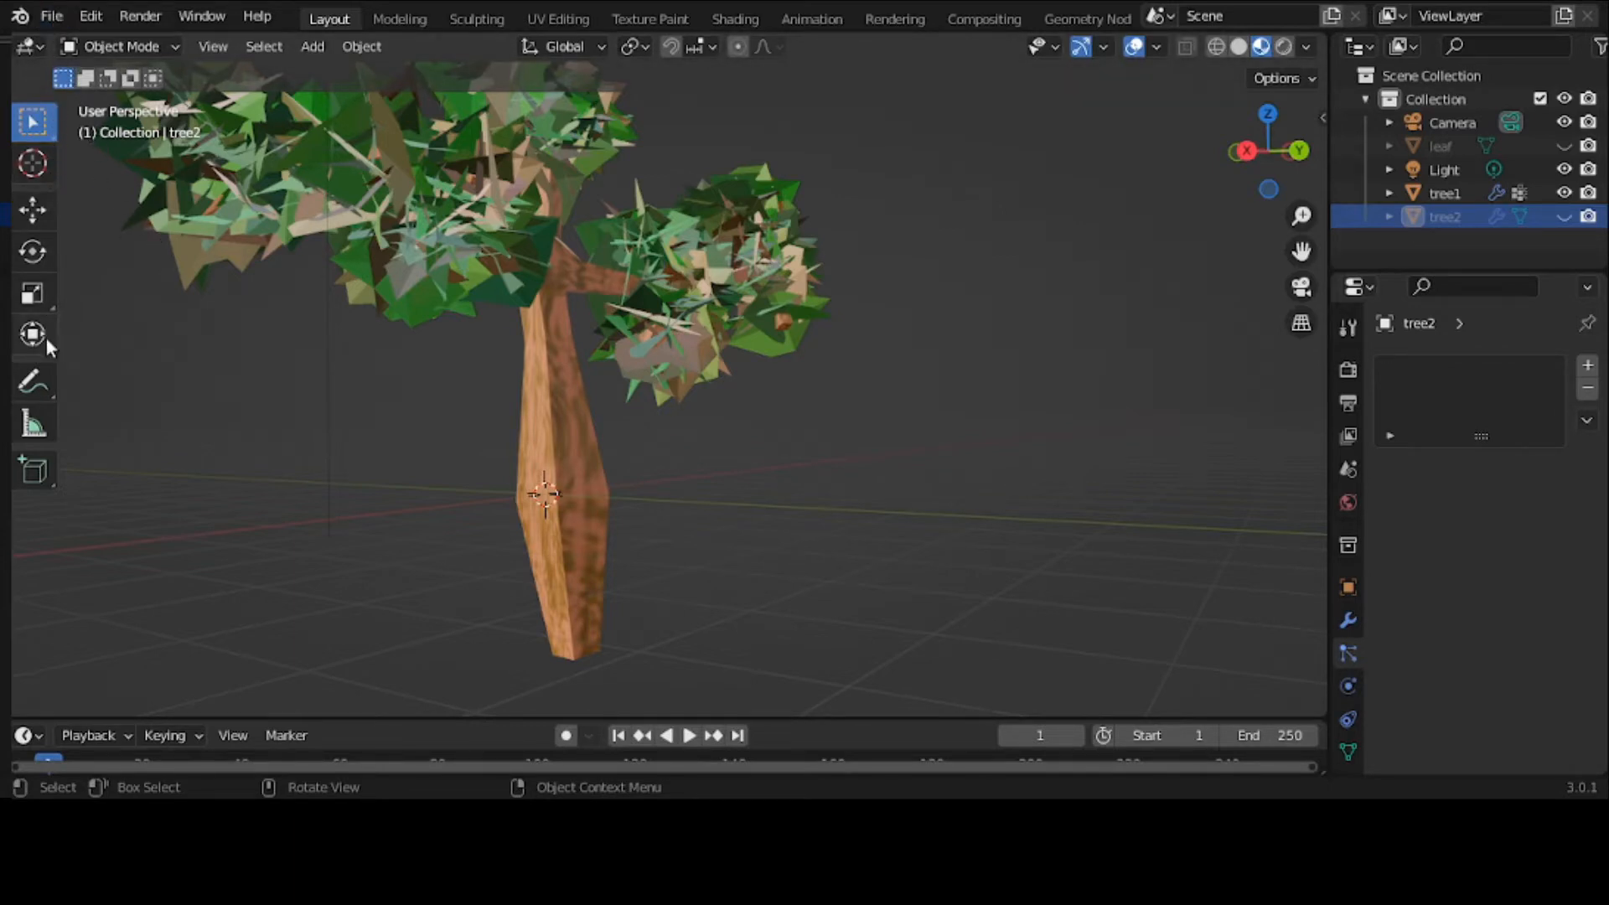
Activate the Annotate tool and set the note's annotation colour to yellow
click(33, 383)
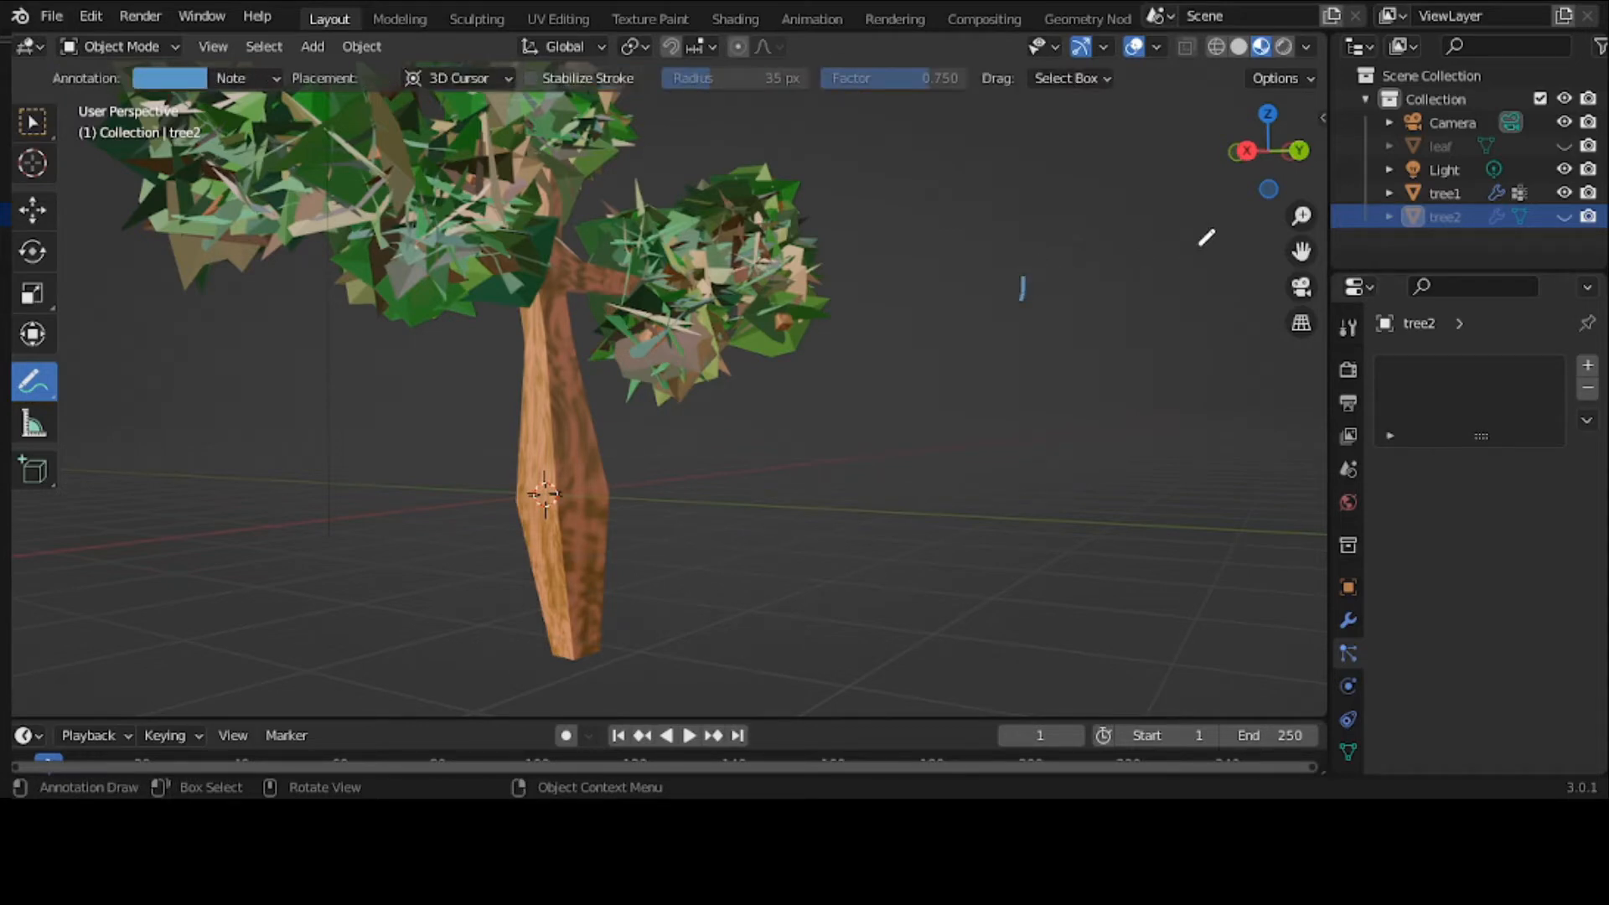
key(n)
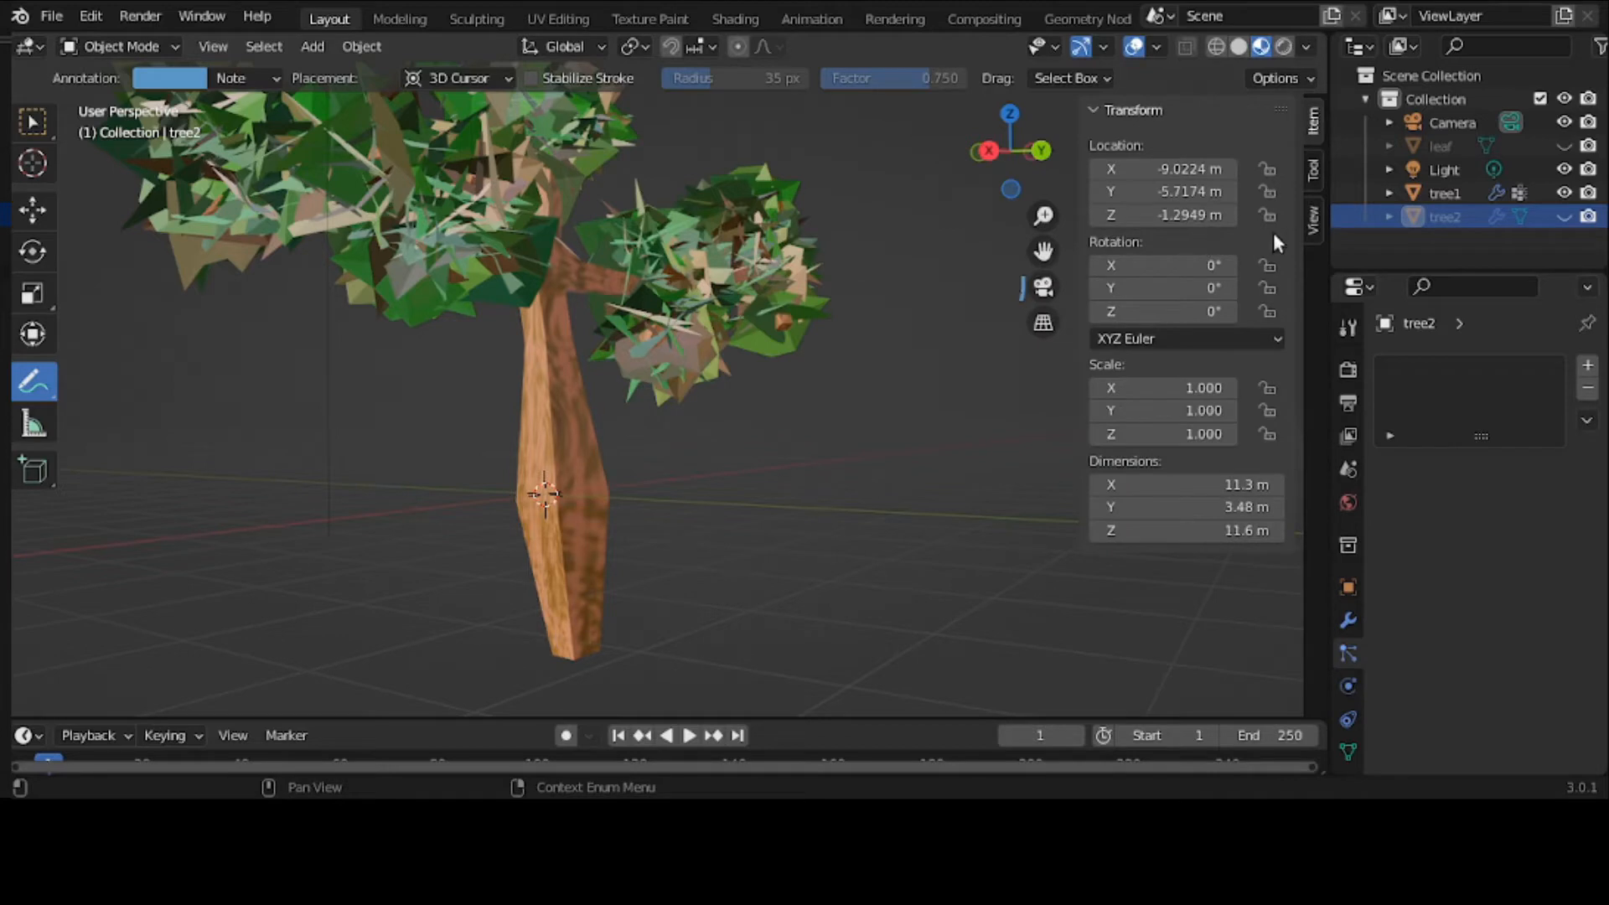
click(1314, 171)
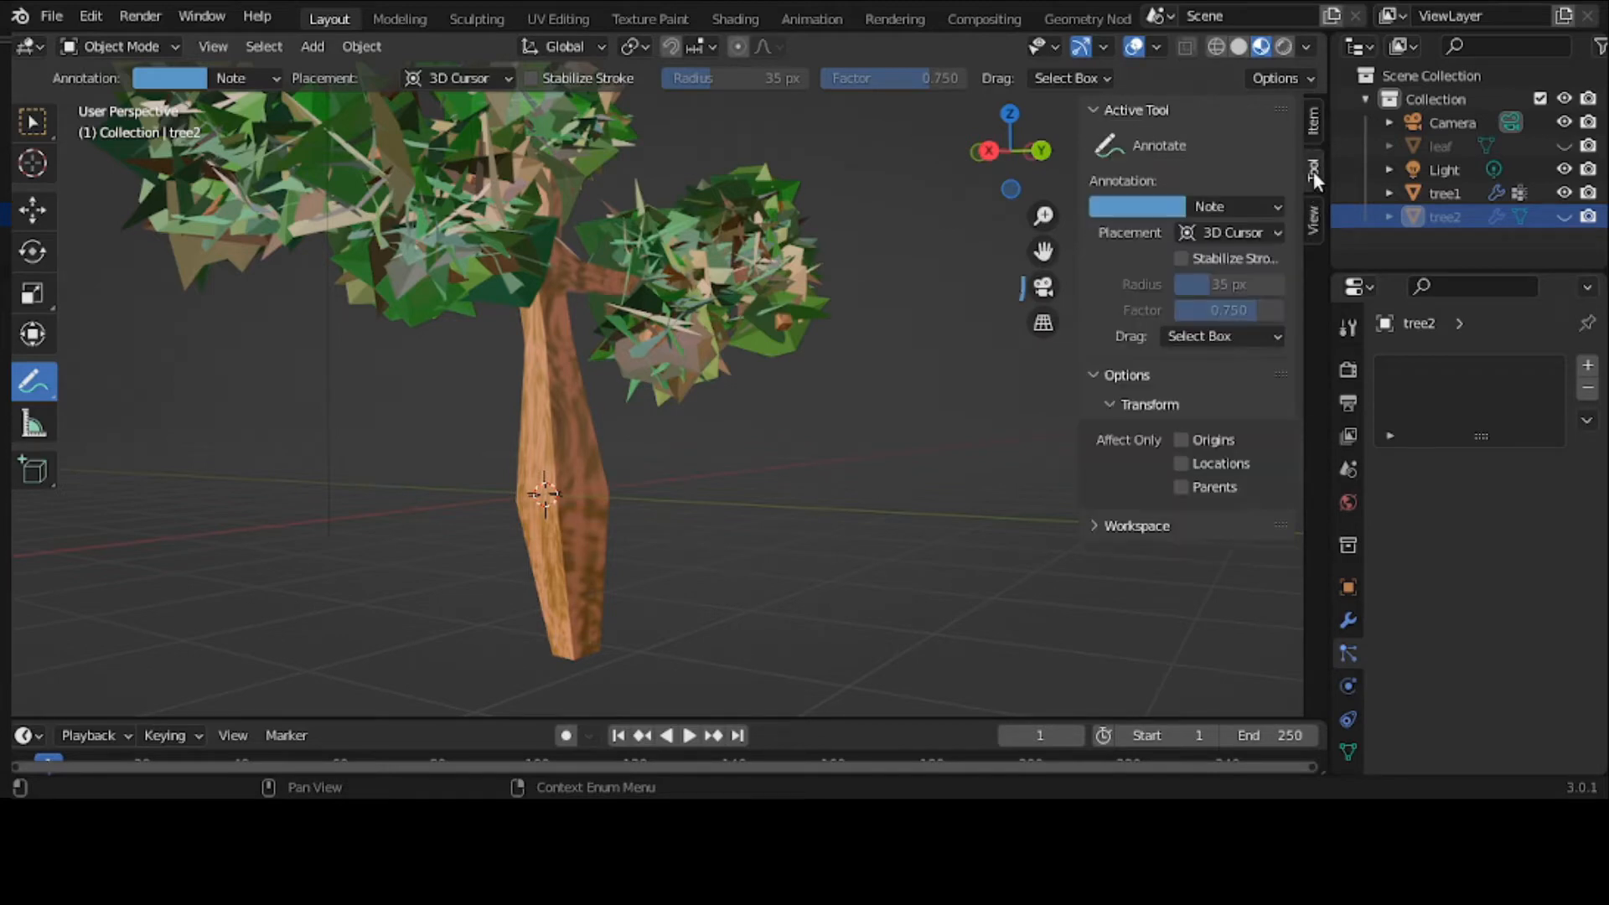
click(1158, 211)
click(1133, 357)
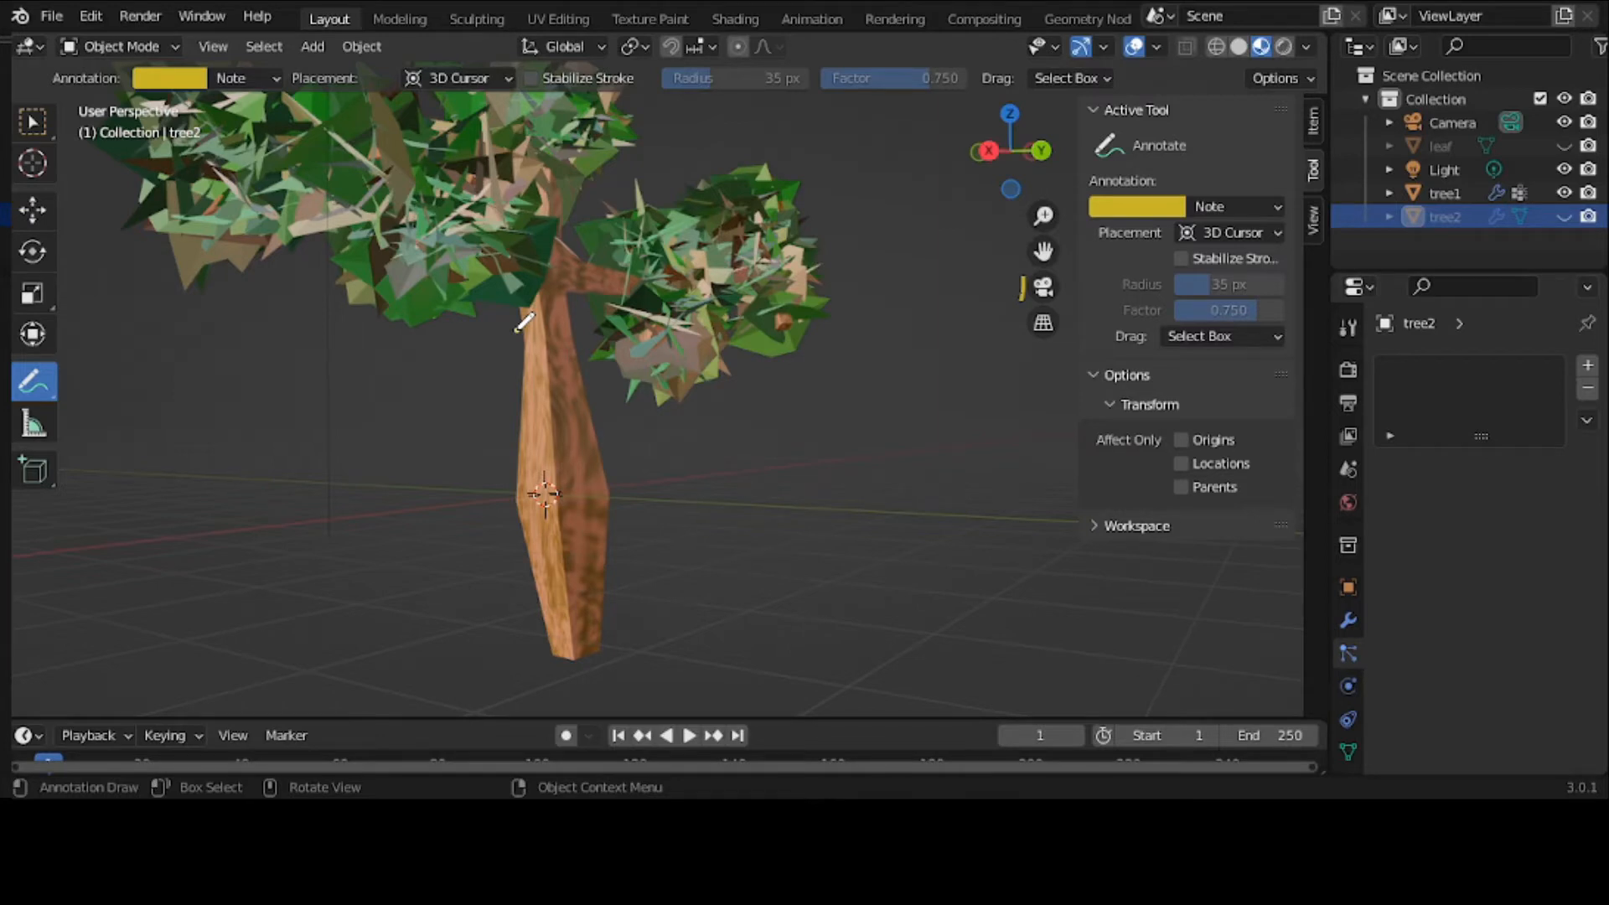
Trace one edge of the leafy tree's trunk with freehand annotation strokes, and erase them with the Annotate Eraser
drag(518, 328, 498, 470)
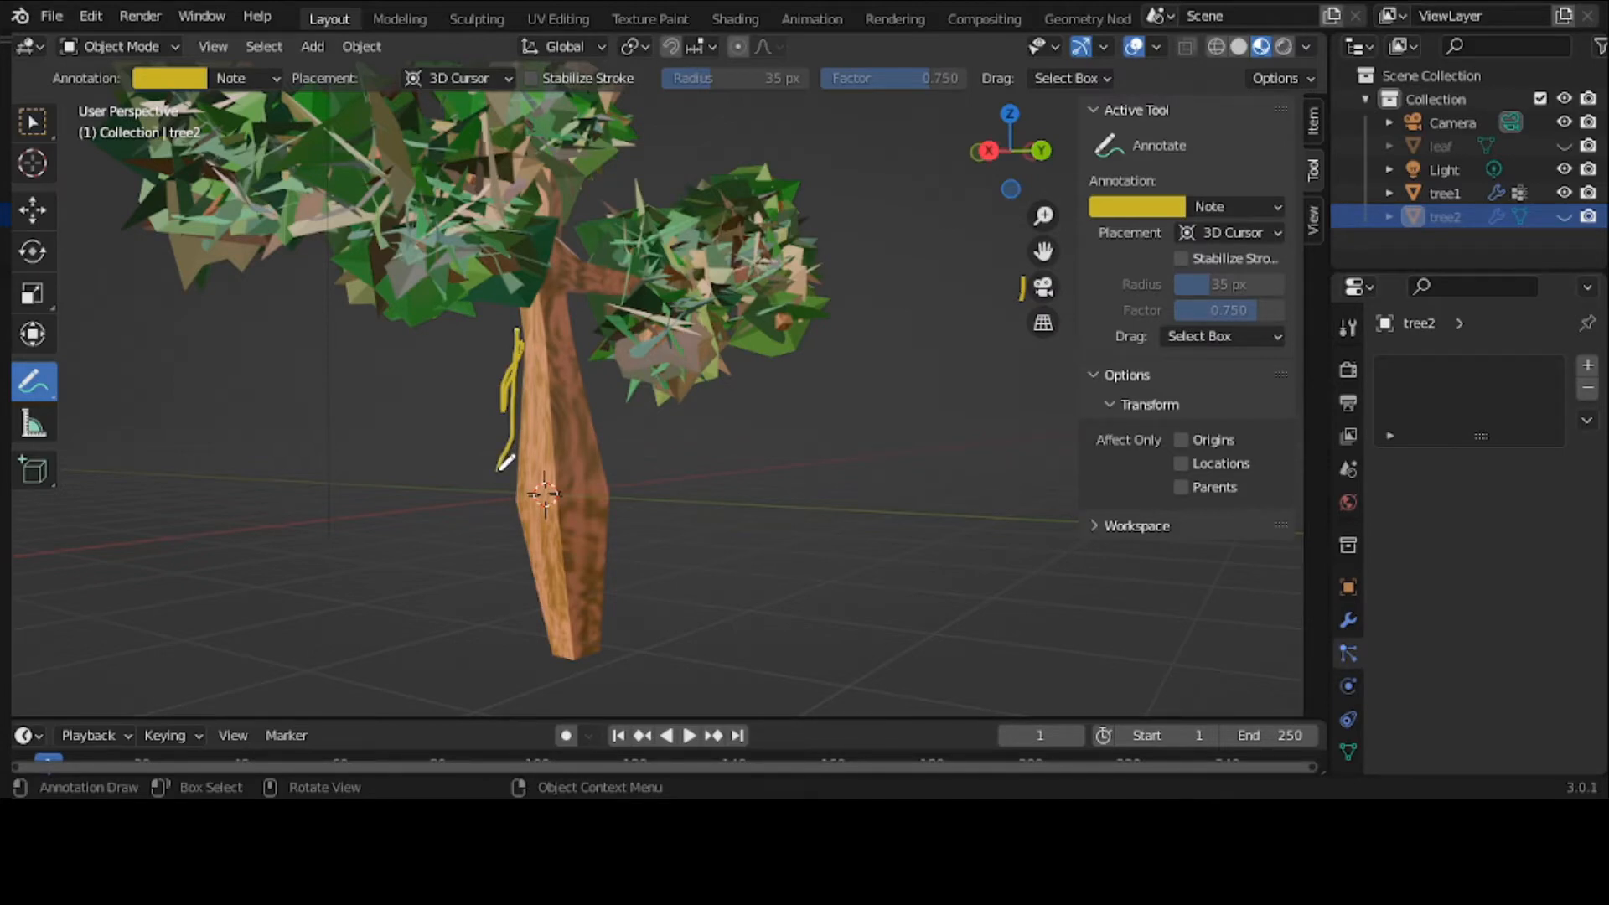
drag(498, 469, 525, 652)
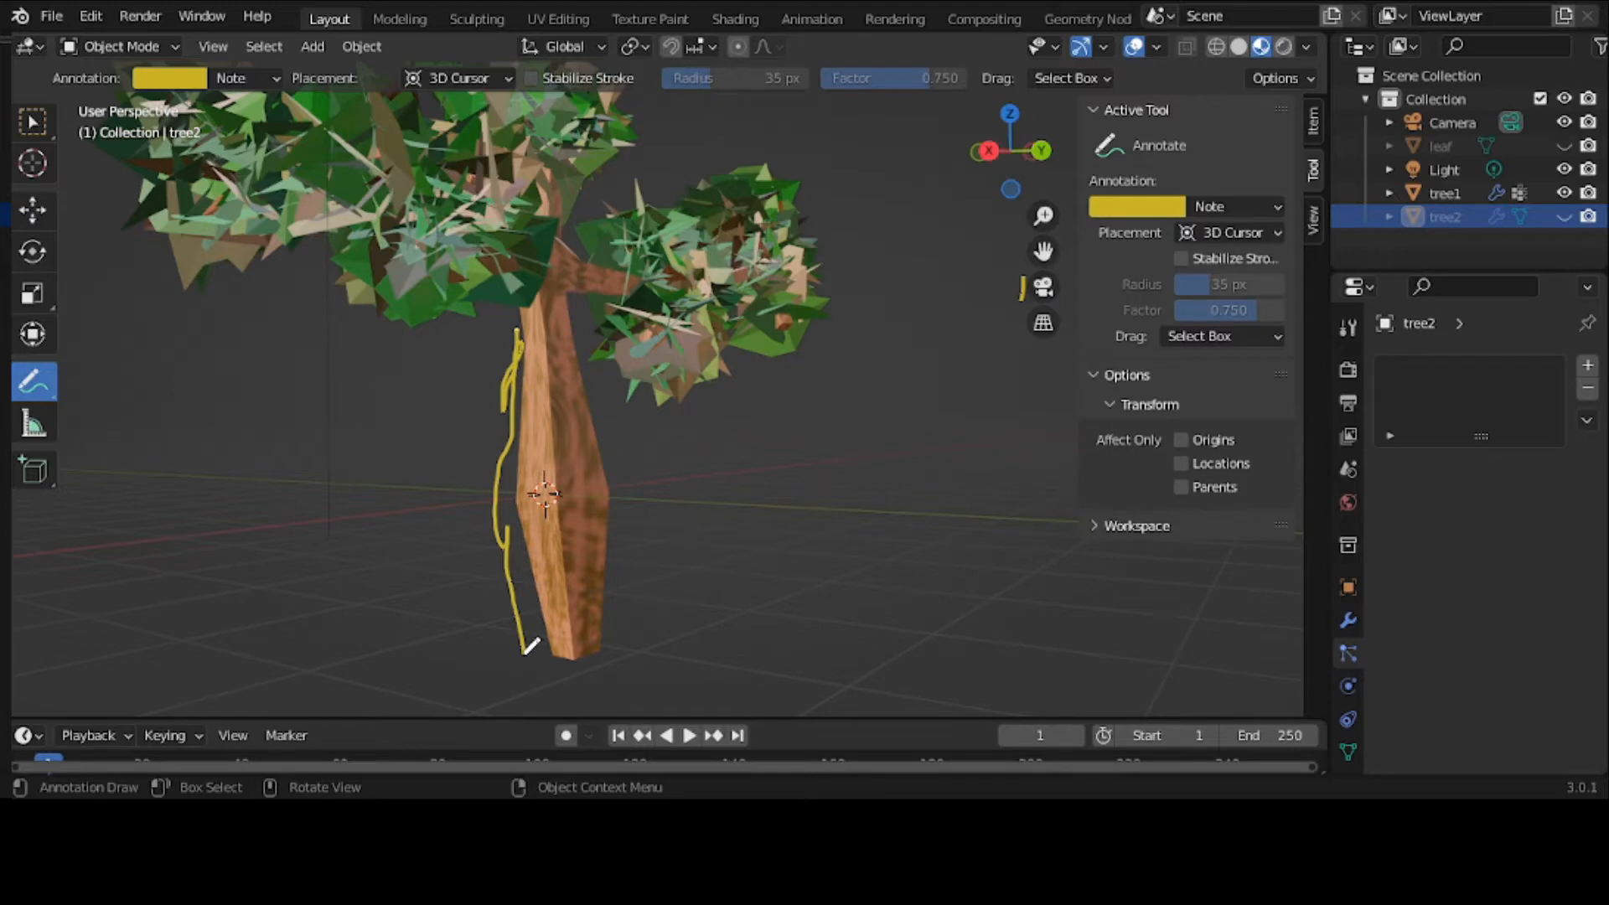
click(44, 392)
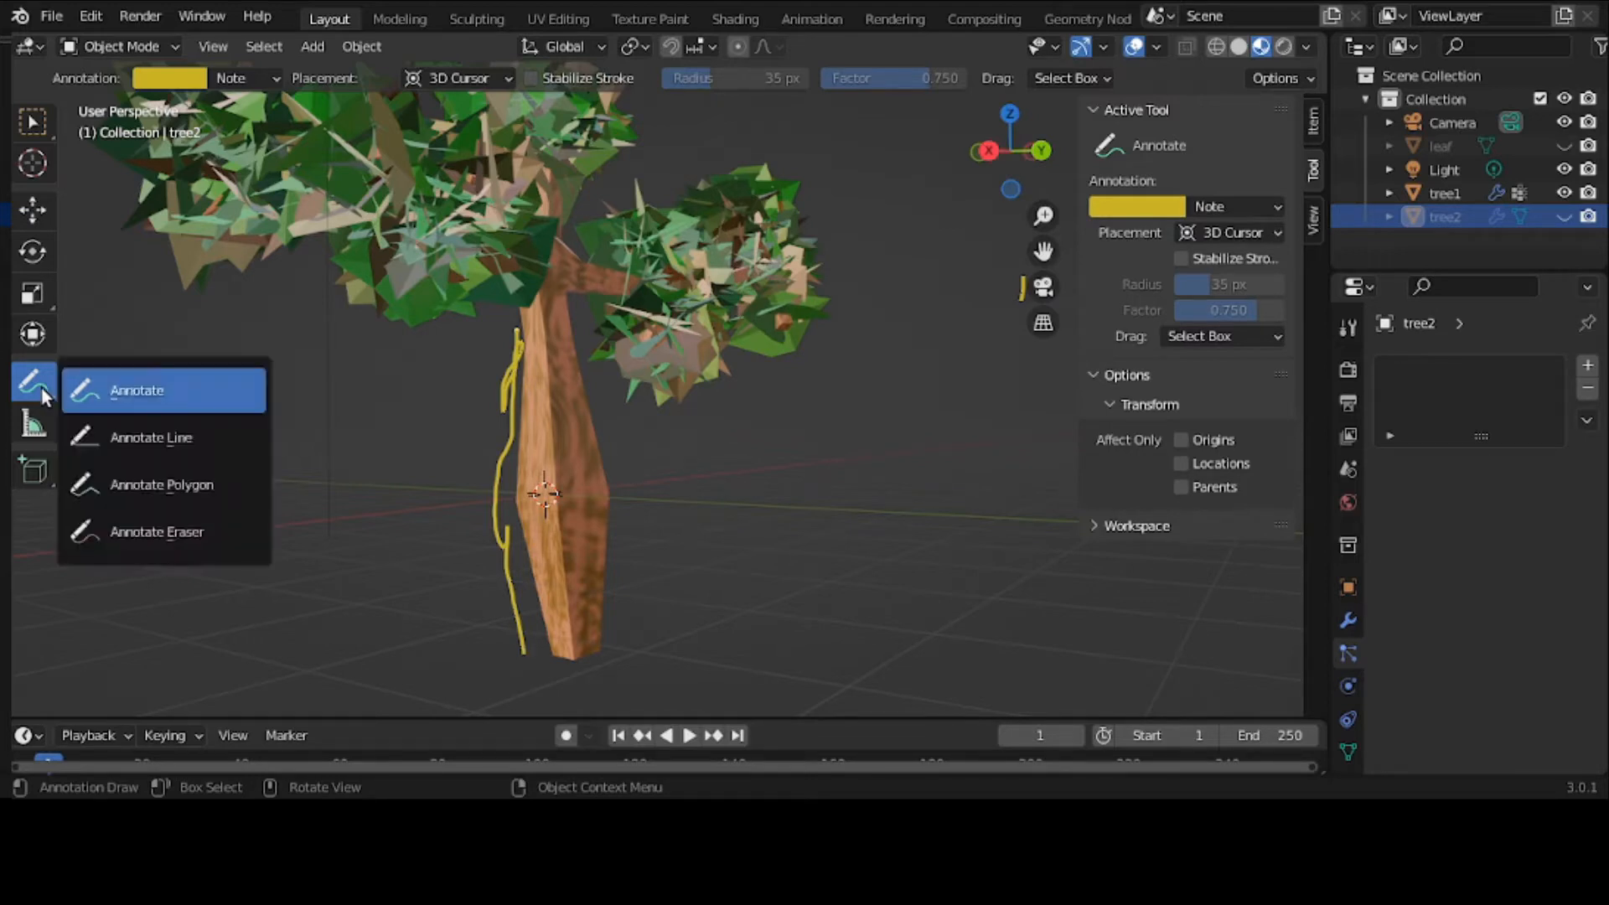
click(138, 528)
mouse_move(516, 344)
mouse_down()
mouse_move(499, 495)
mouse_move(539, 645)
mouse_up()
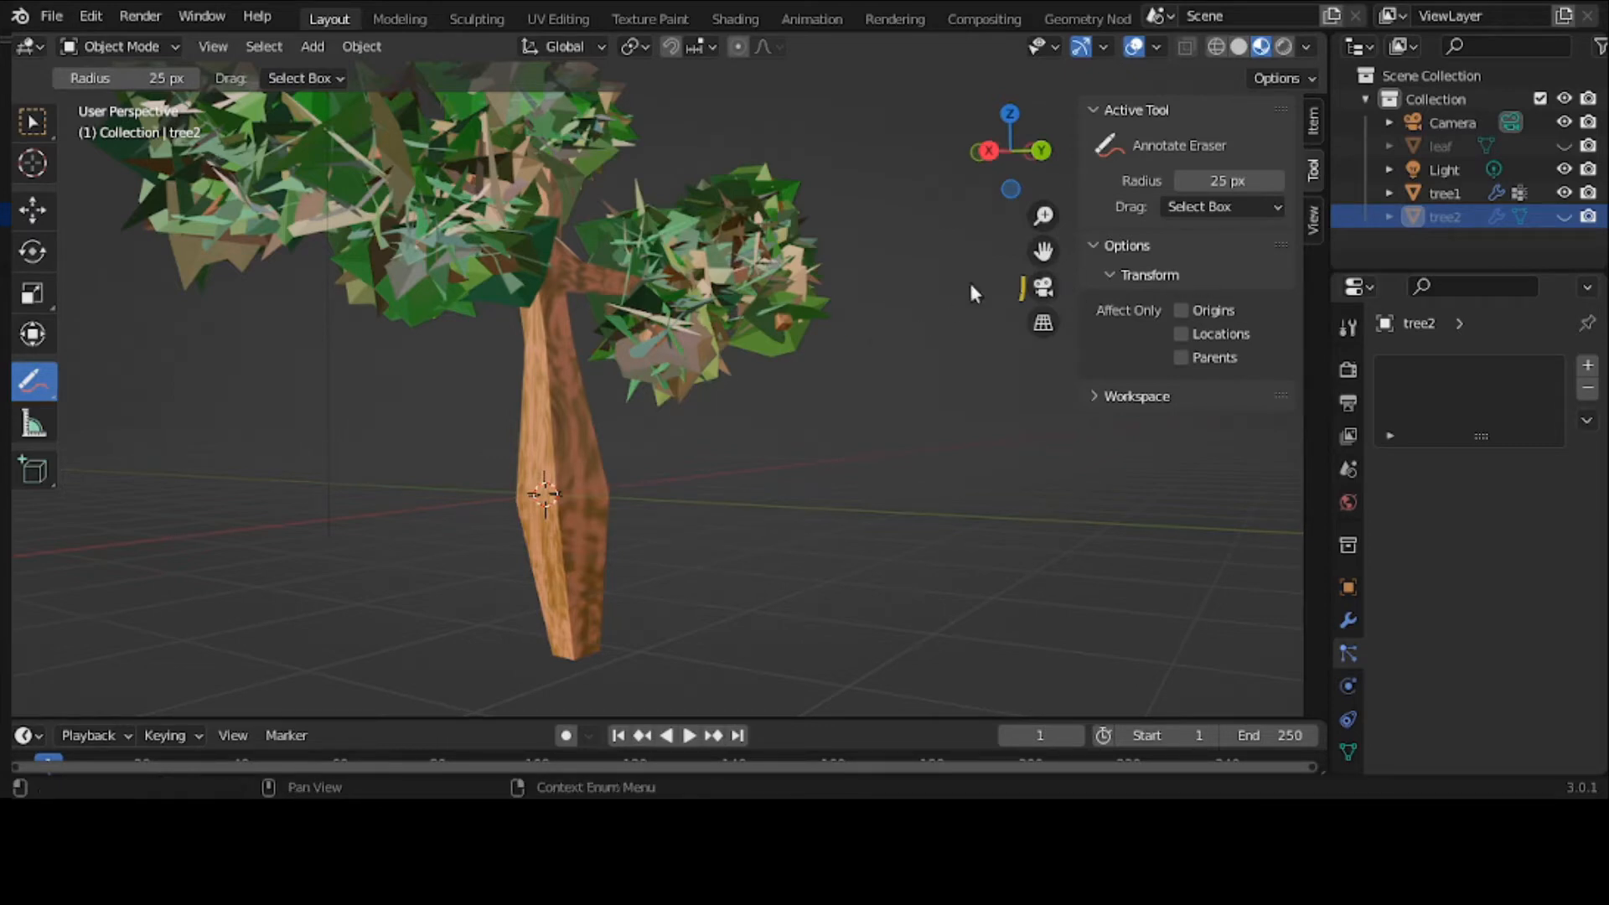
click(34, 126)
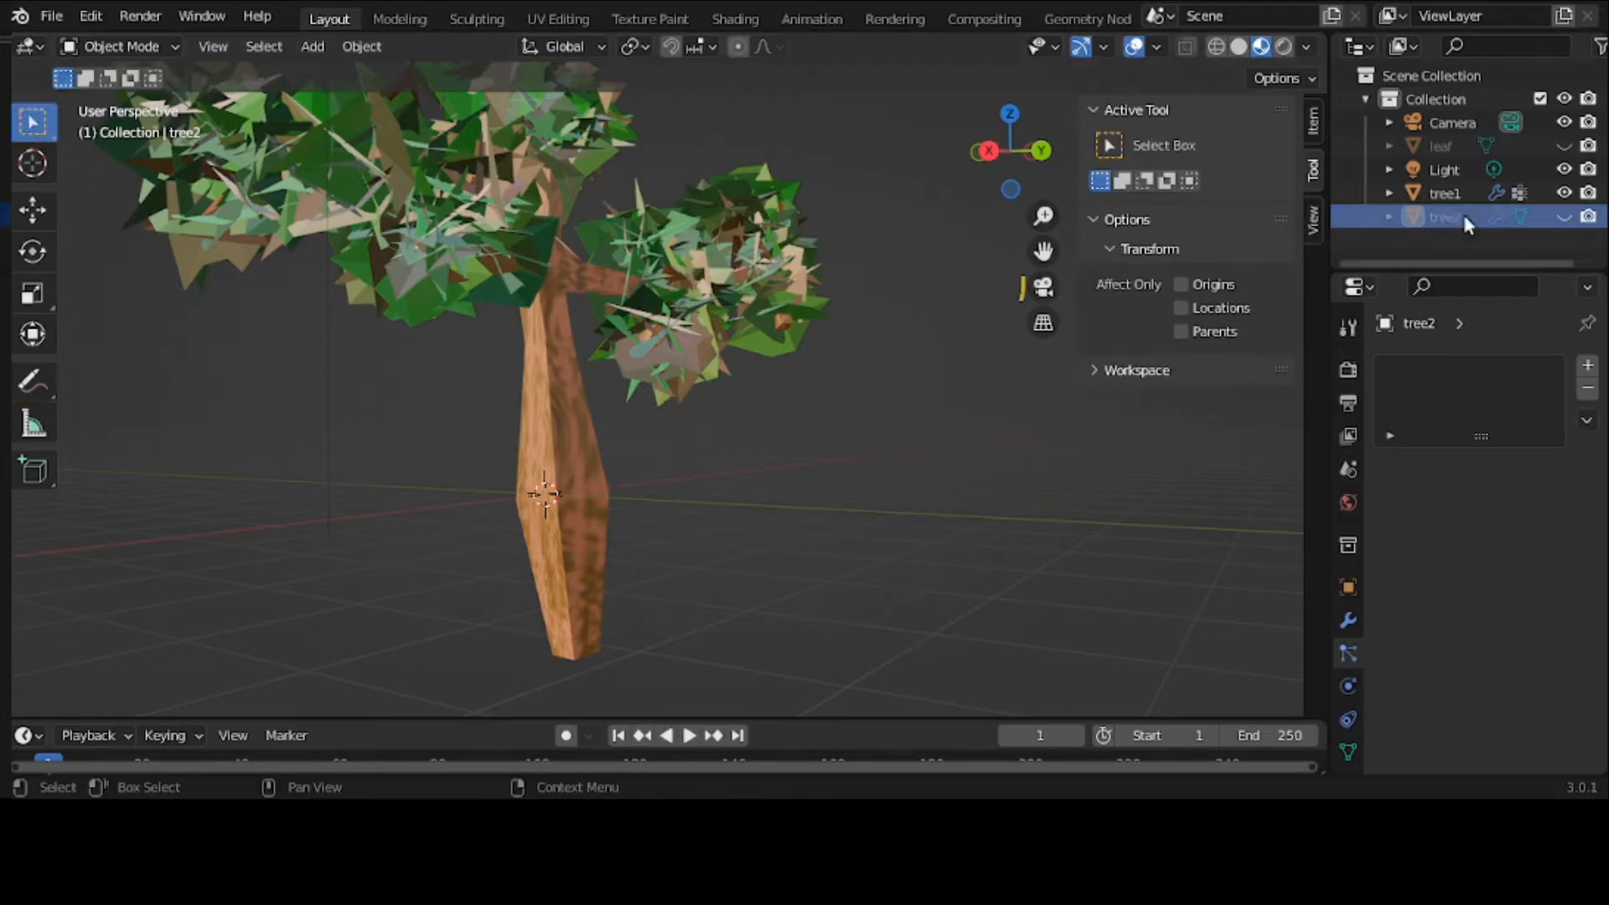
Show and select the bare tree2 in place of tree1, and close the viewport's sidebar
click(1564, 216)
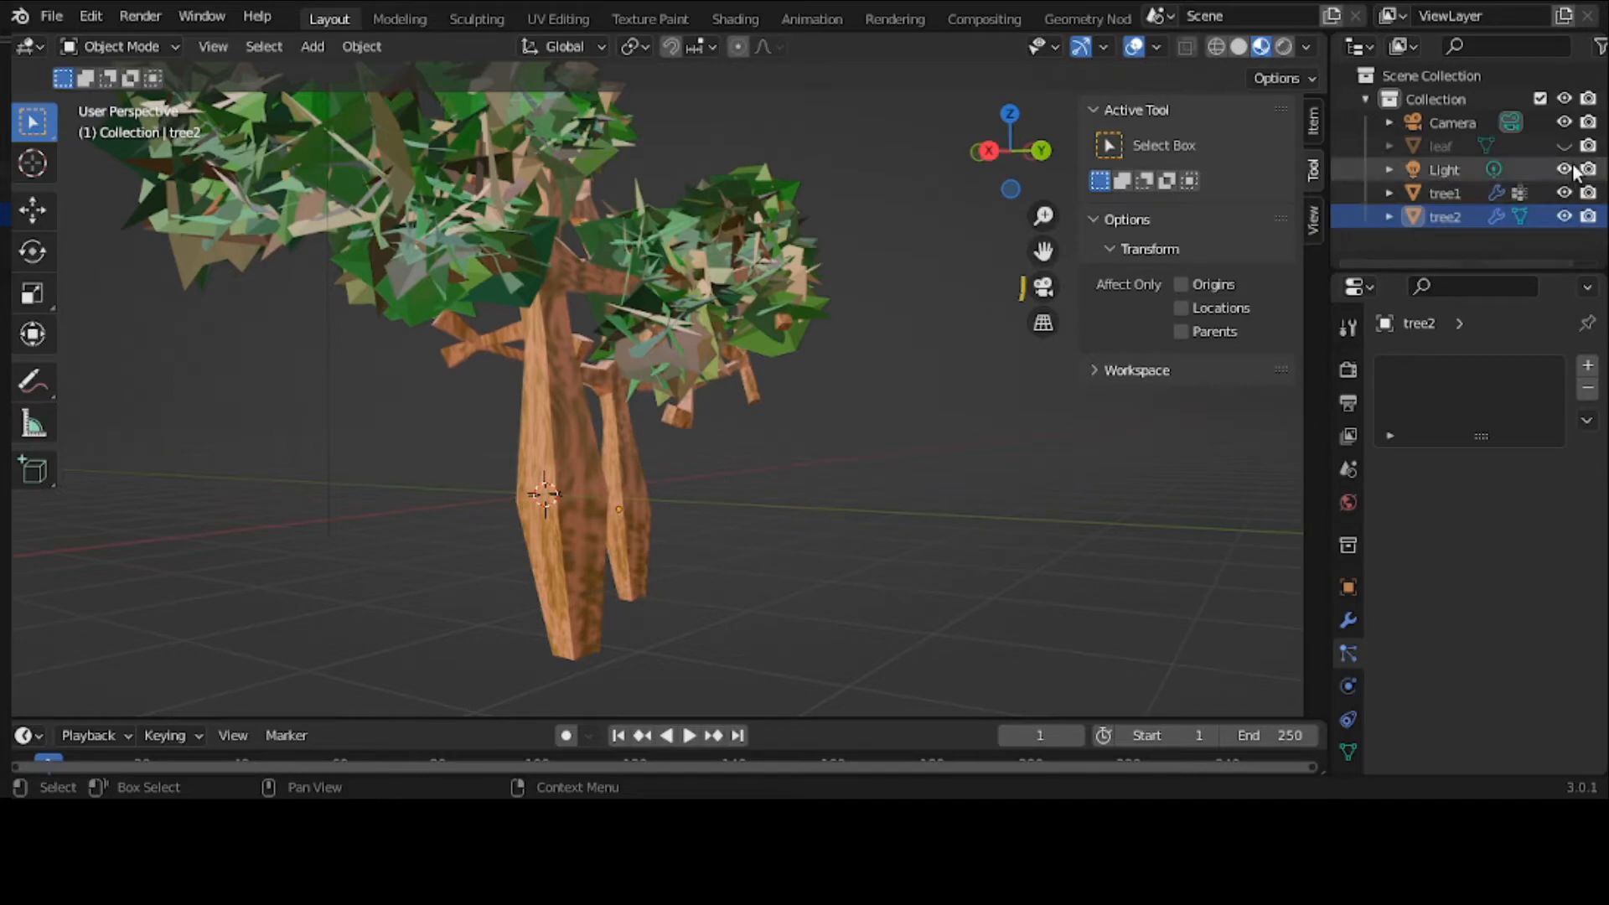
click(1470, 218)
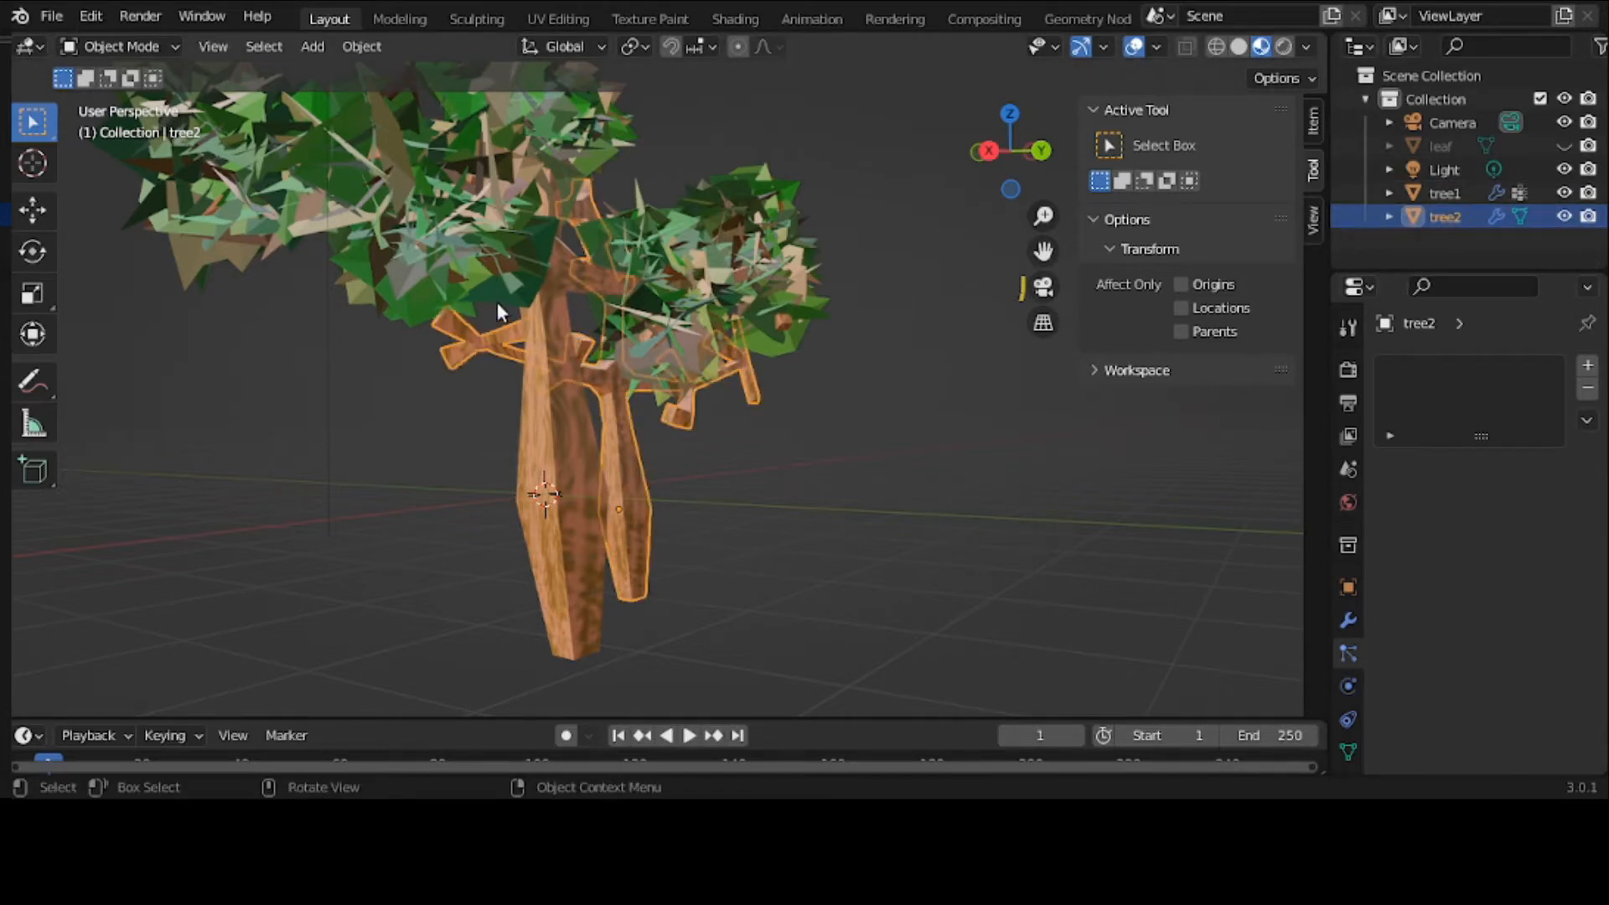
middle_drag(498, 312, 616, 309)
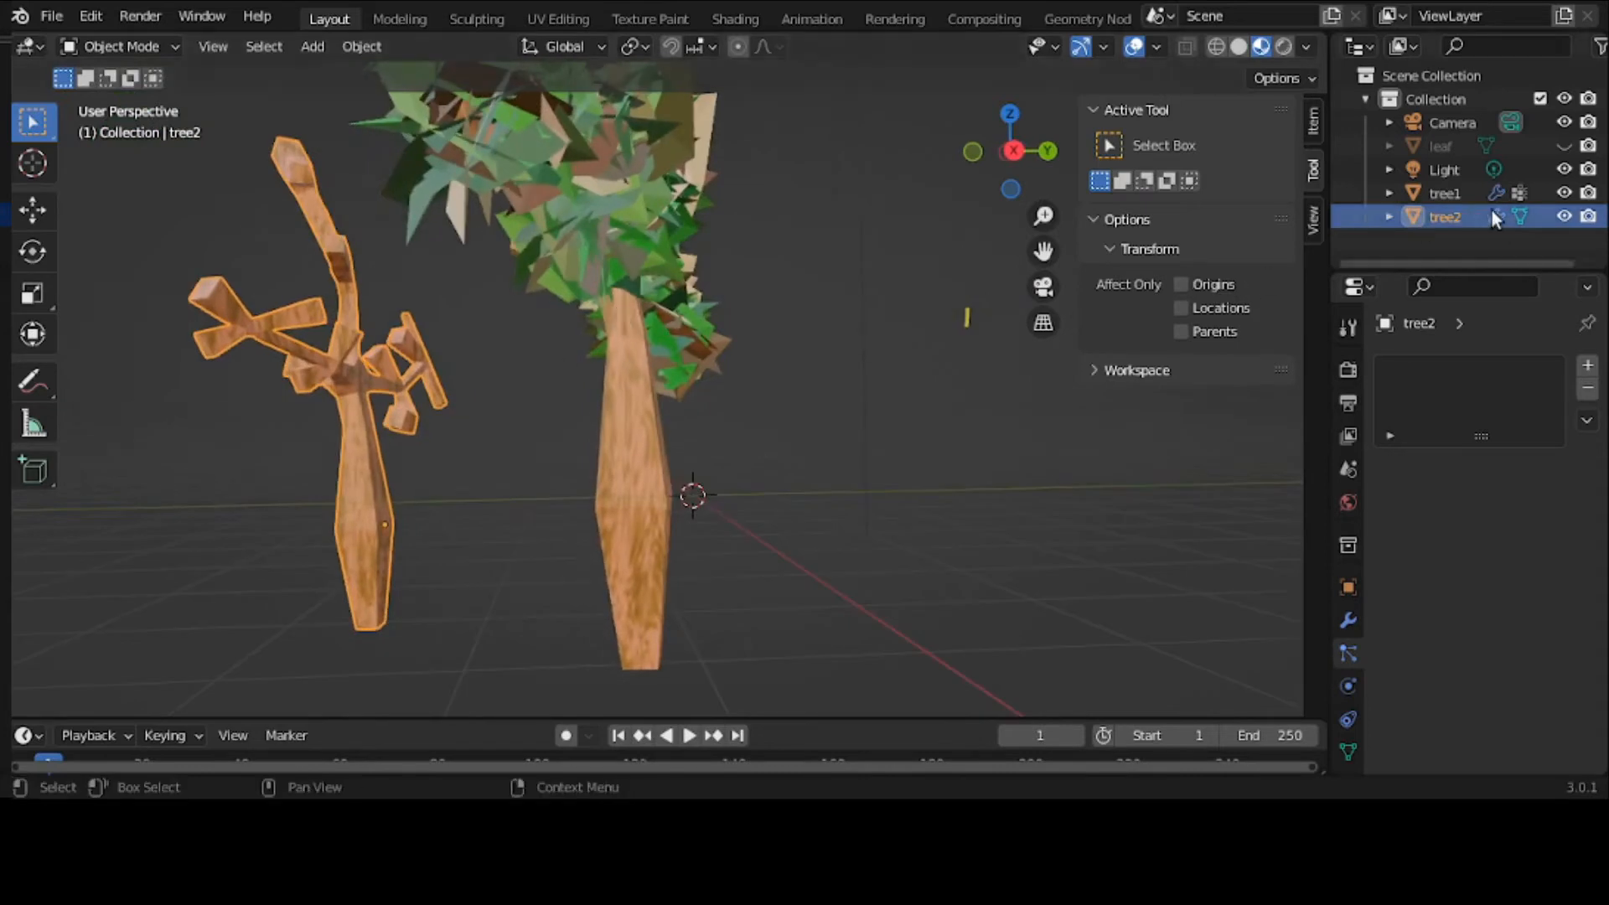
click(1564, 193)
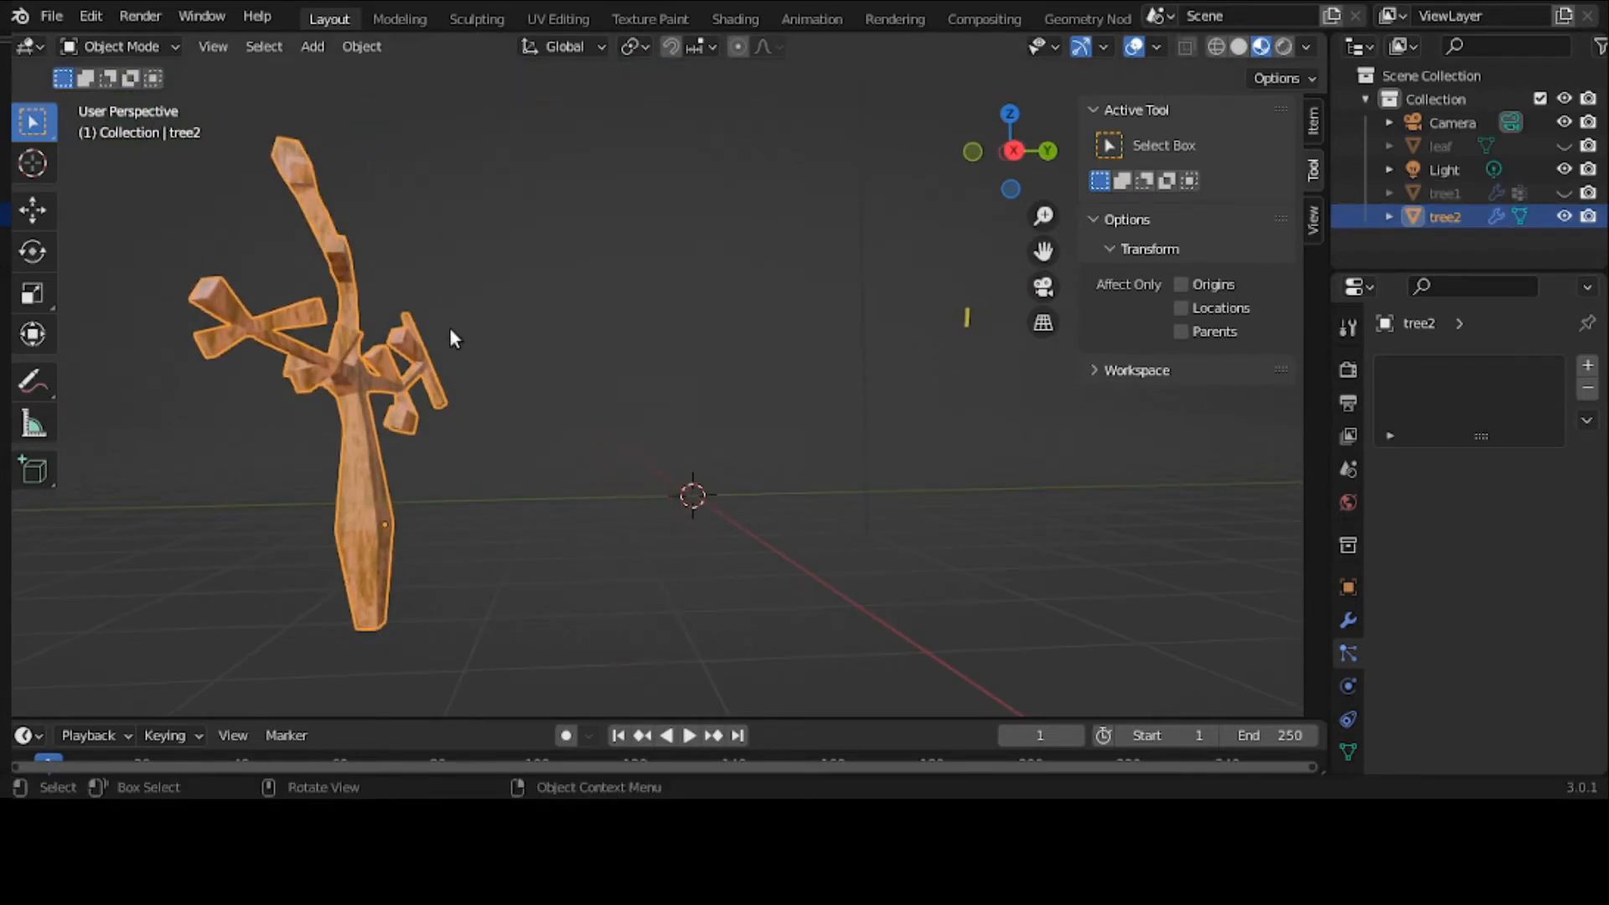
middle_drag(450, 338, 660, 388)
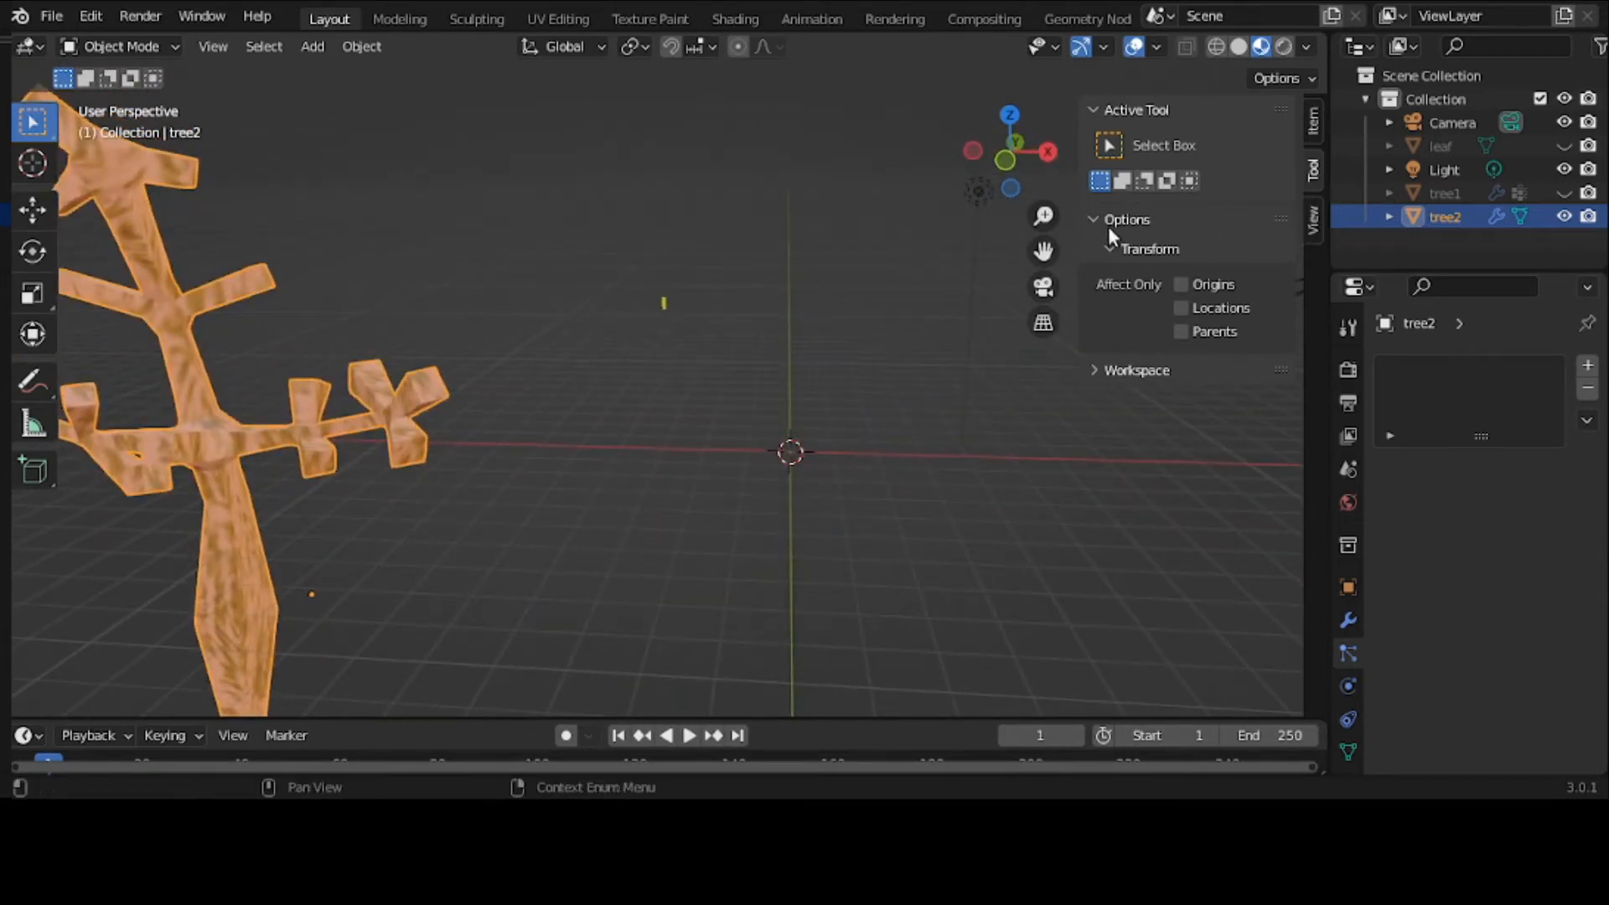
key(n)
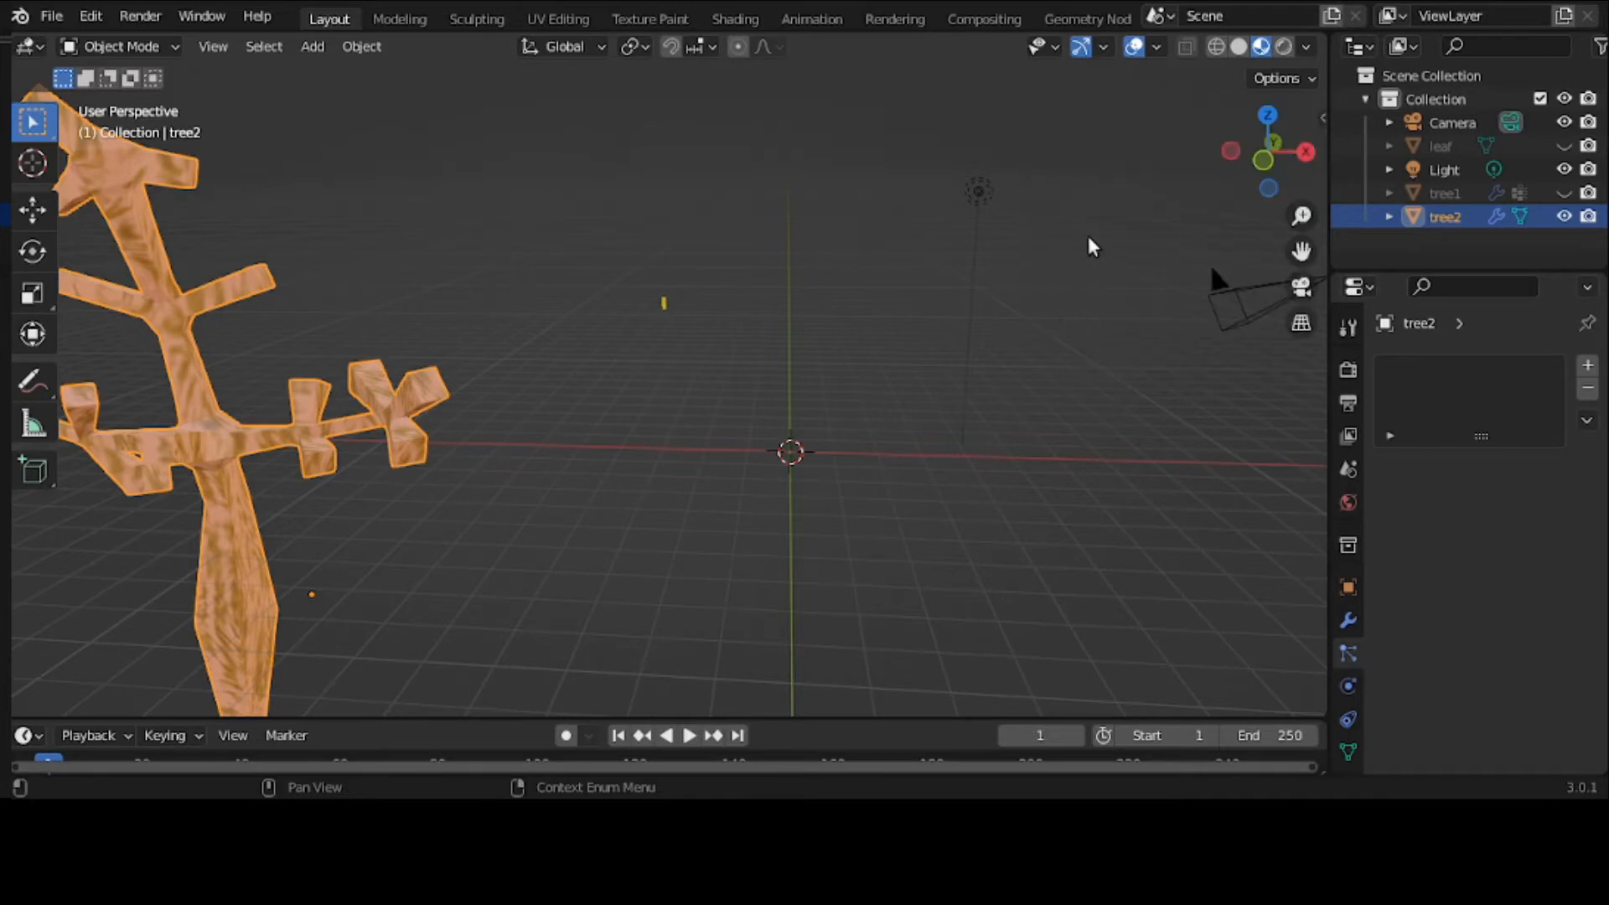
drag(1305, 248, 1569, 229)
scroll(849, 310, down, 1)
scroll(849, 312, up, 1)
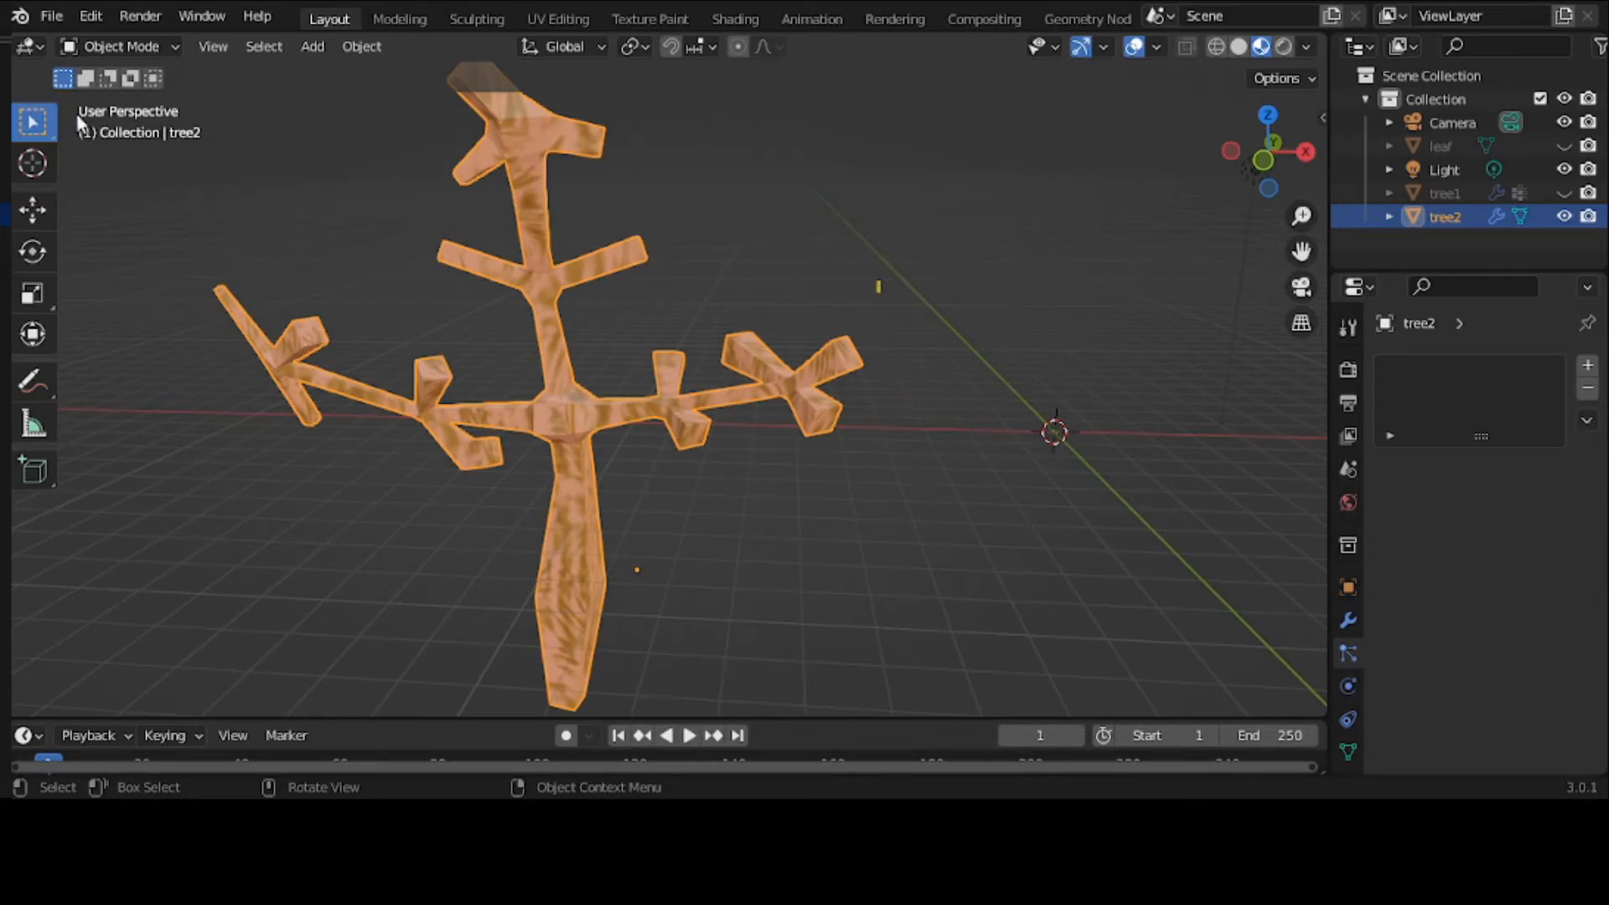
Switch tree2 to Weight Paint mode and return it to Object Mode
click(54, 16)
click(121, 47)
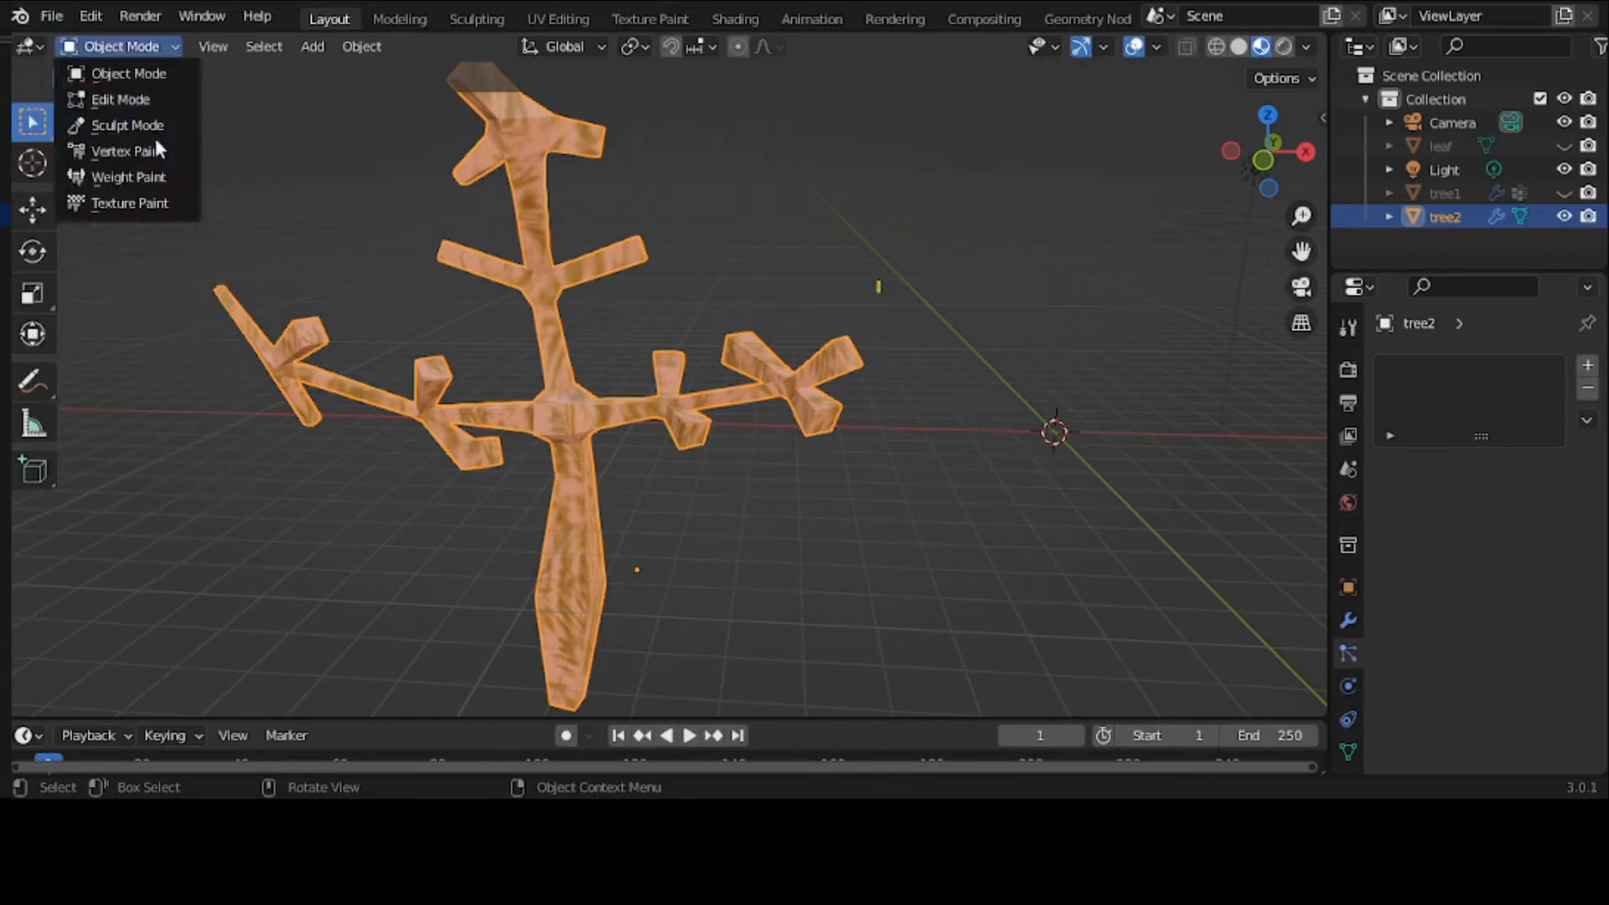
click(156, 177)
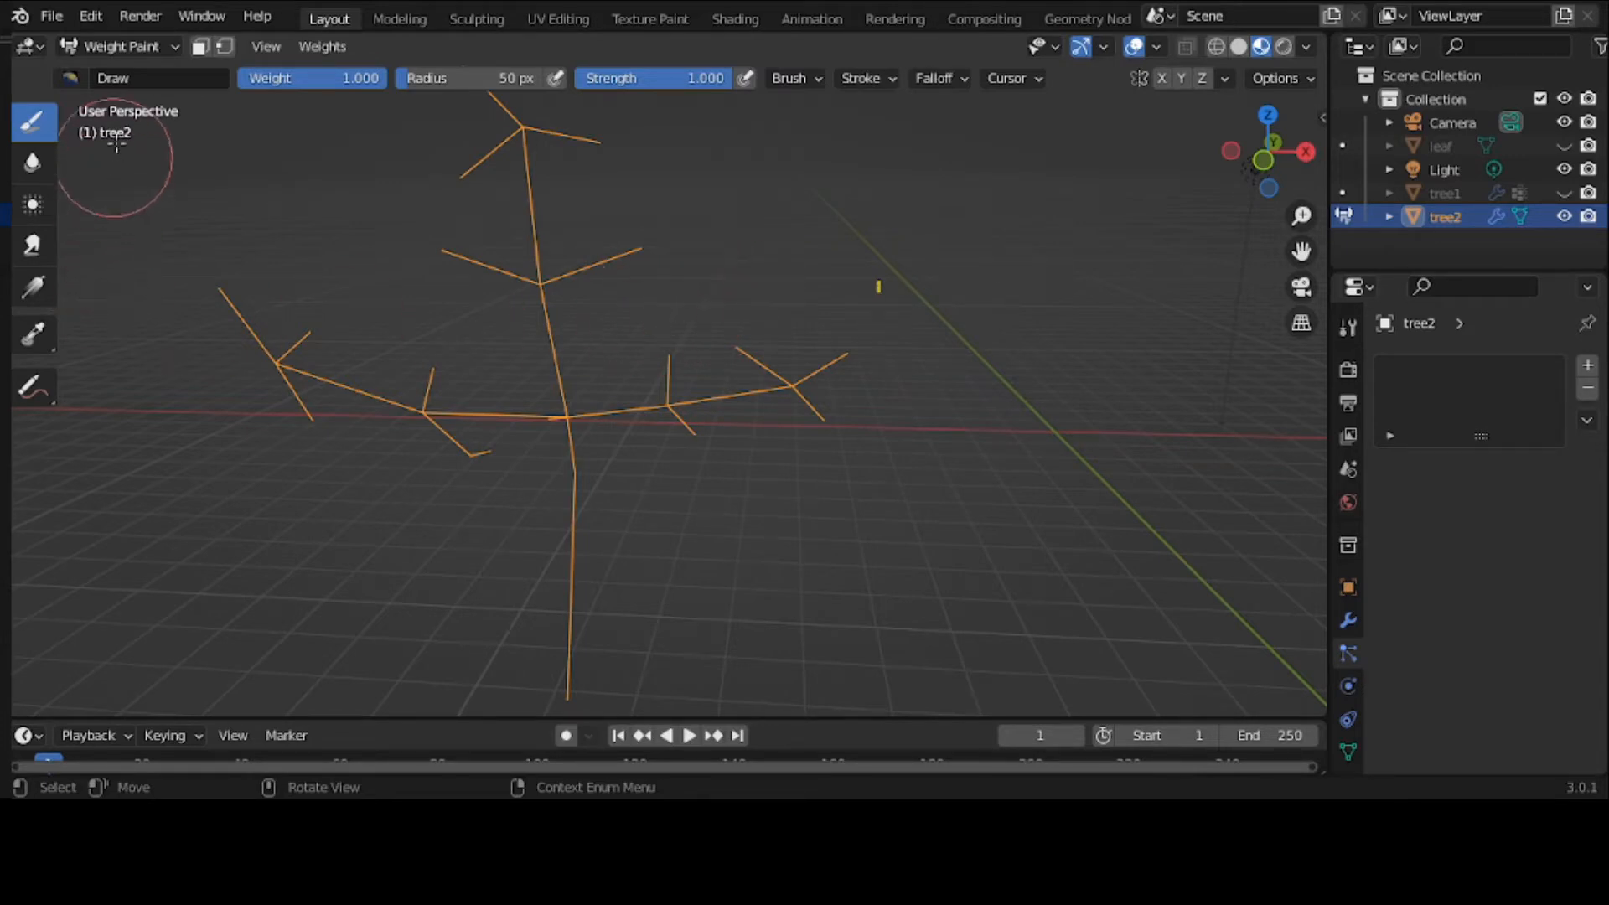
click(118, 40)
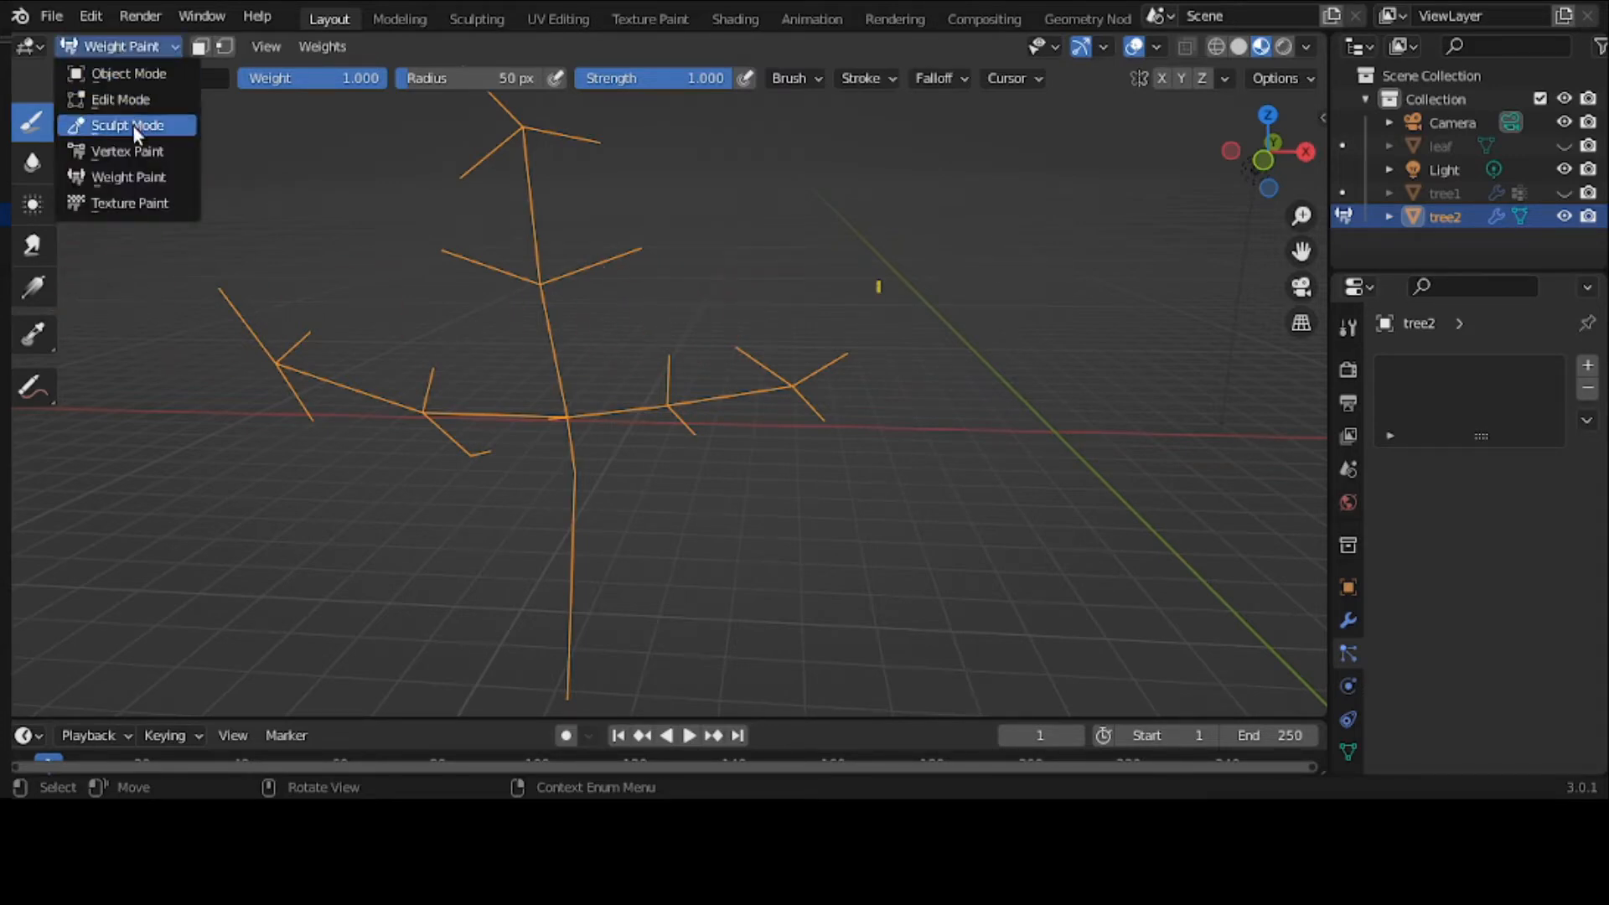
click(134, 73)
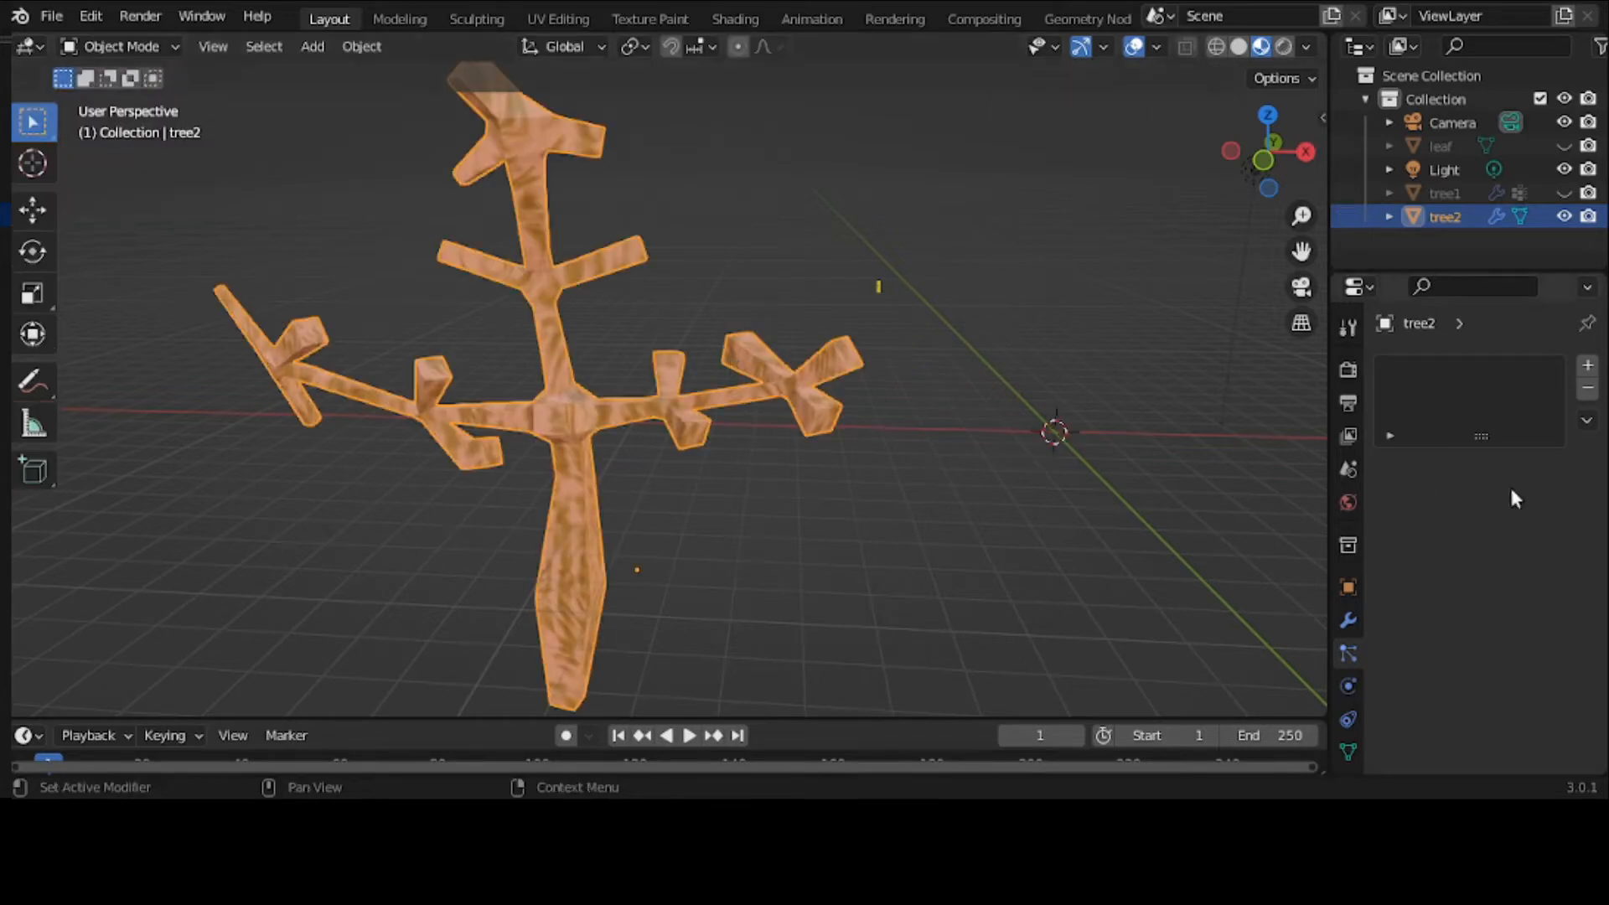
Apply the Skin modifier on tree2
click(1349, 613)
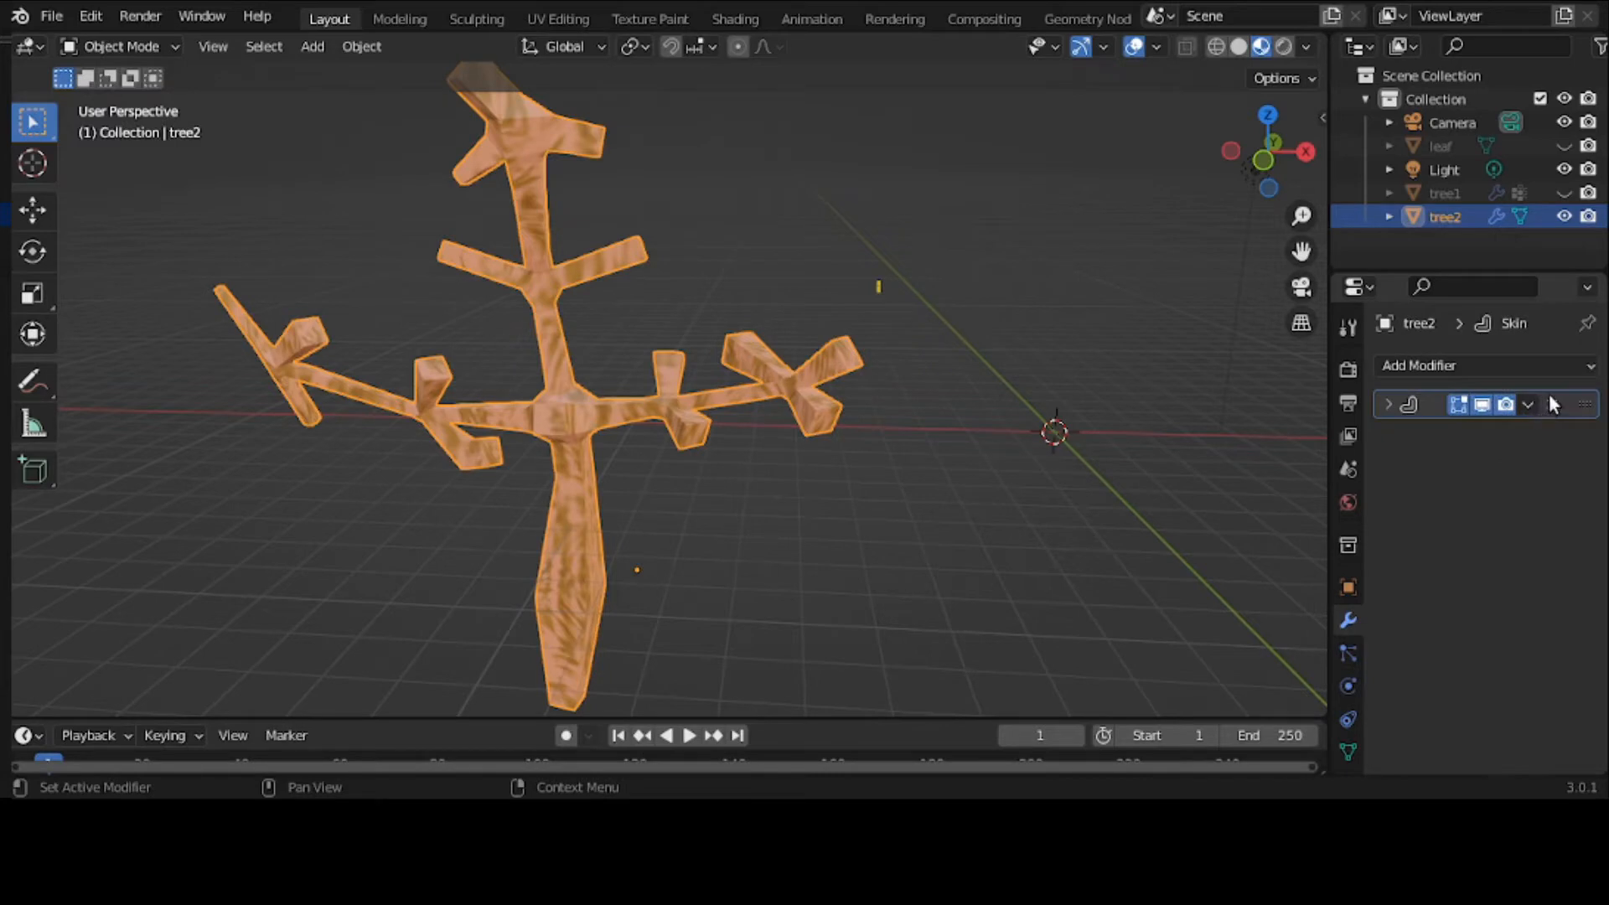
click(1388, 405)
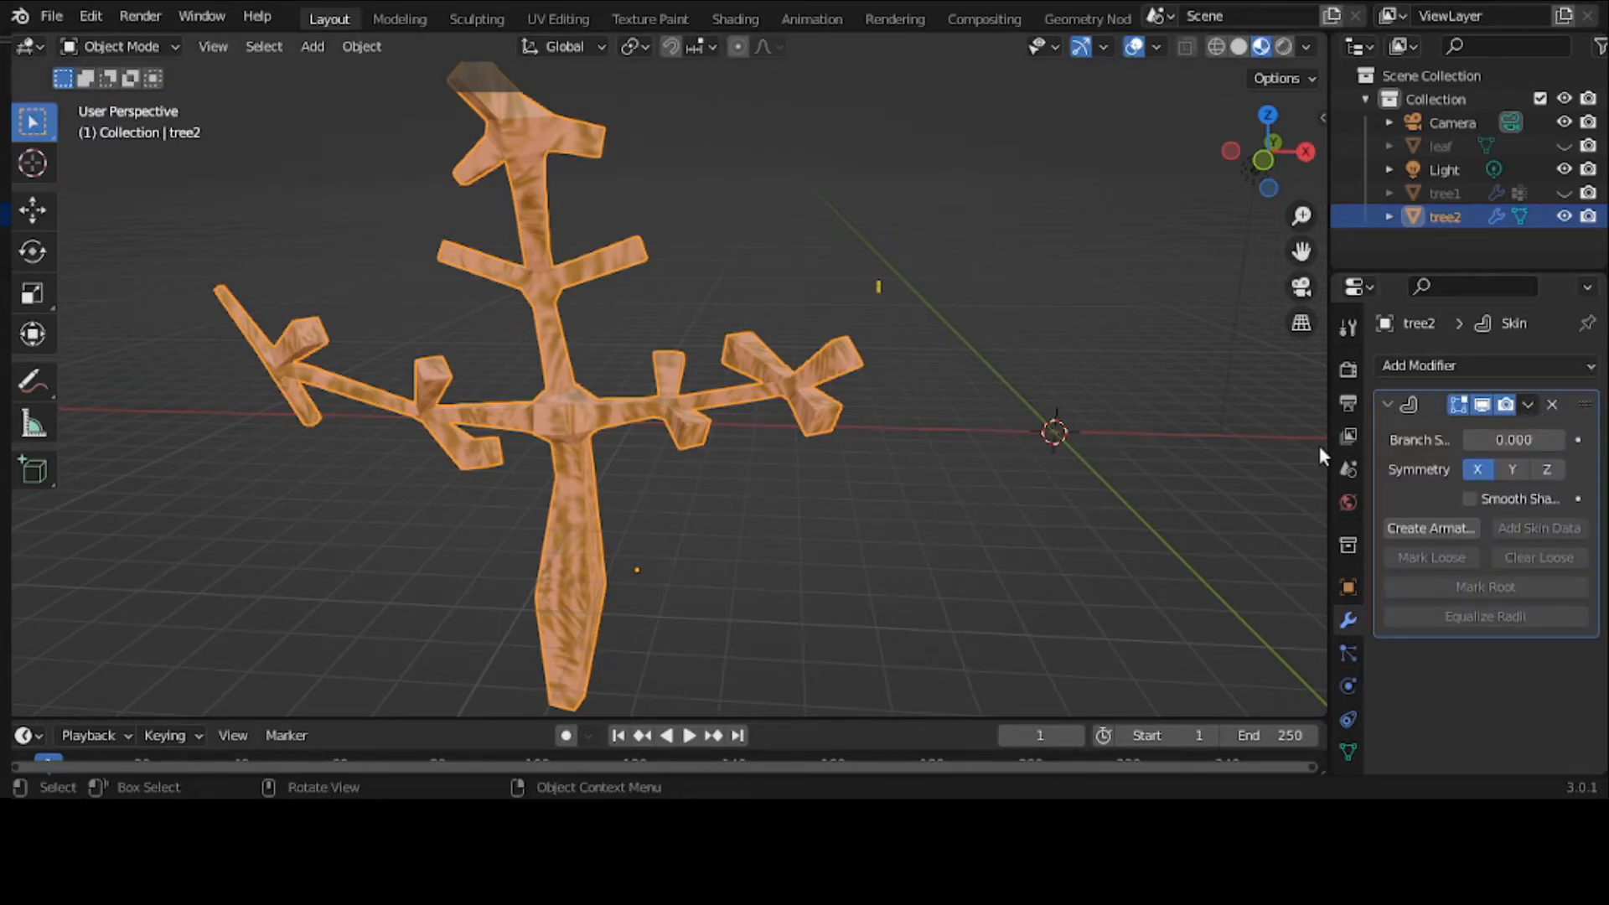
drag(1331, 444, 1089, 449)
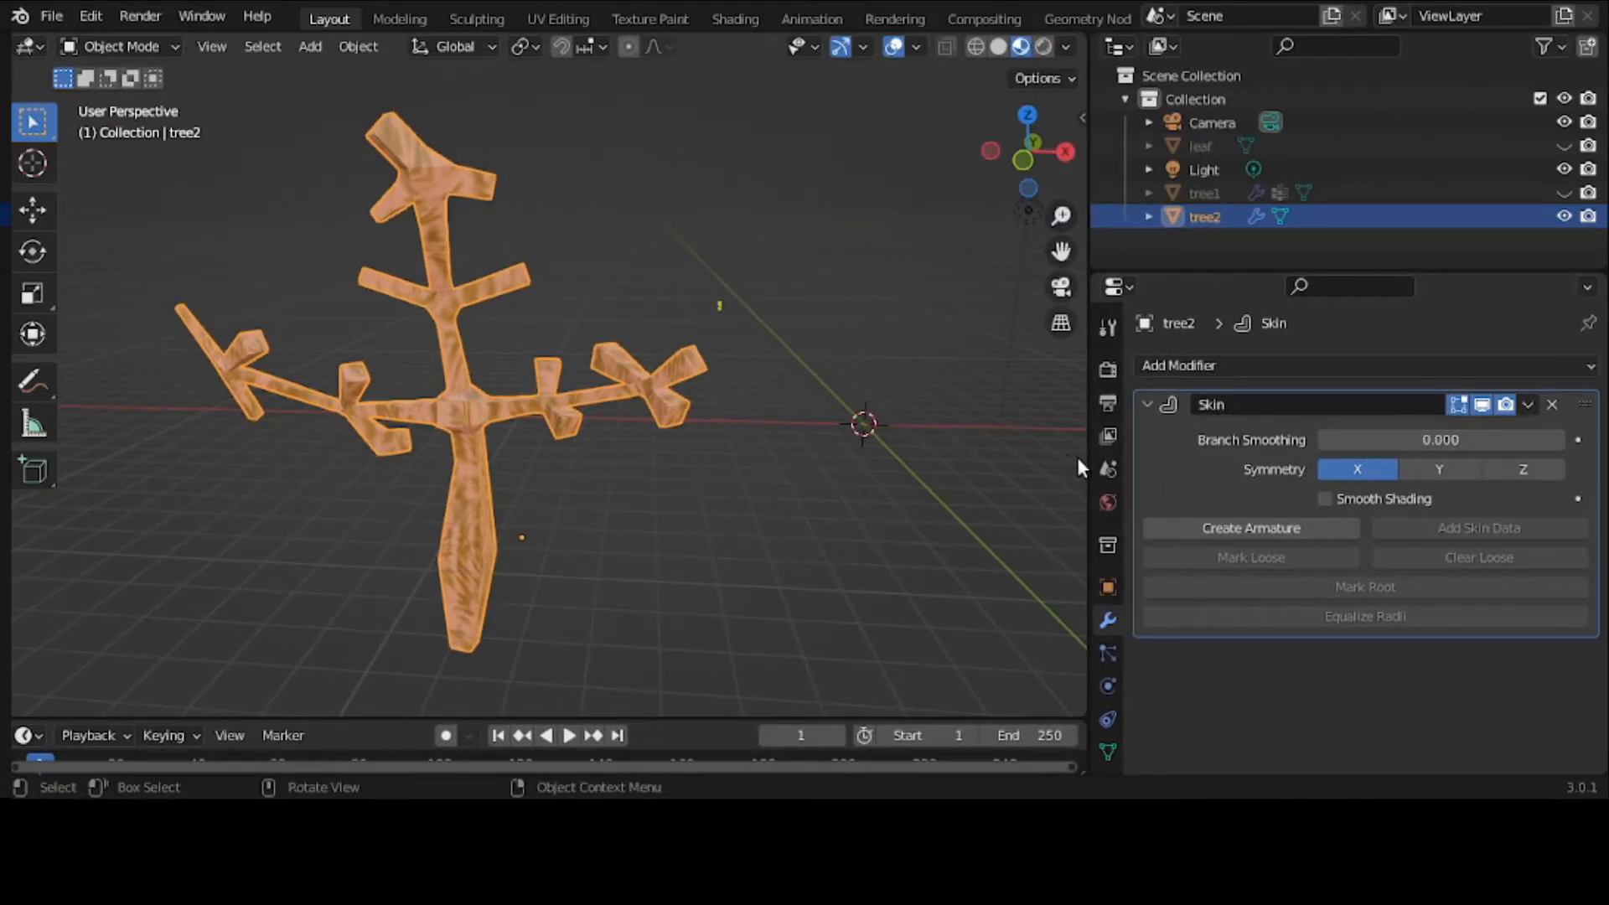
drag(1086, 459, 1346, 463)
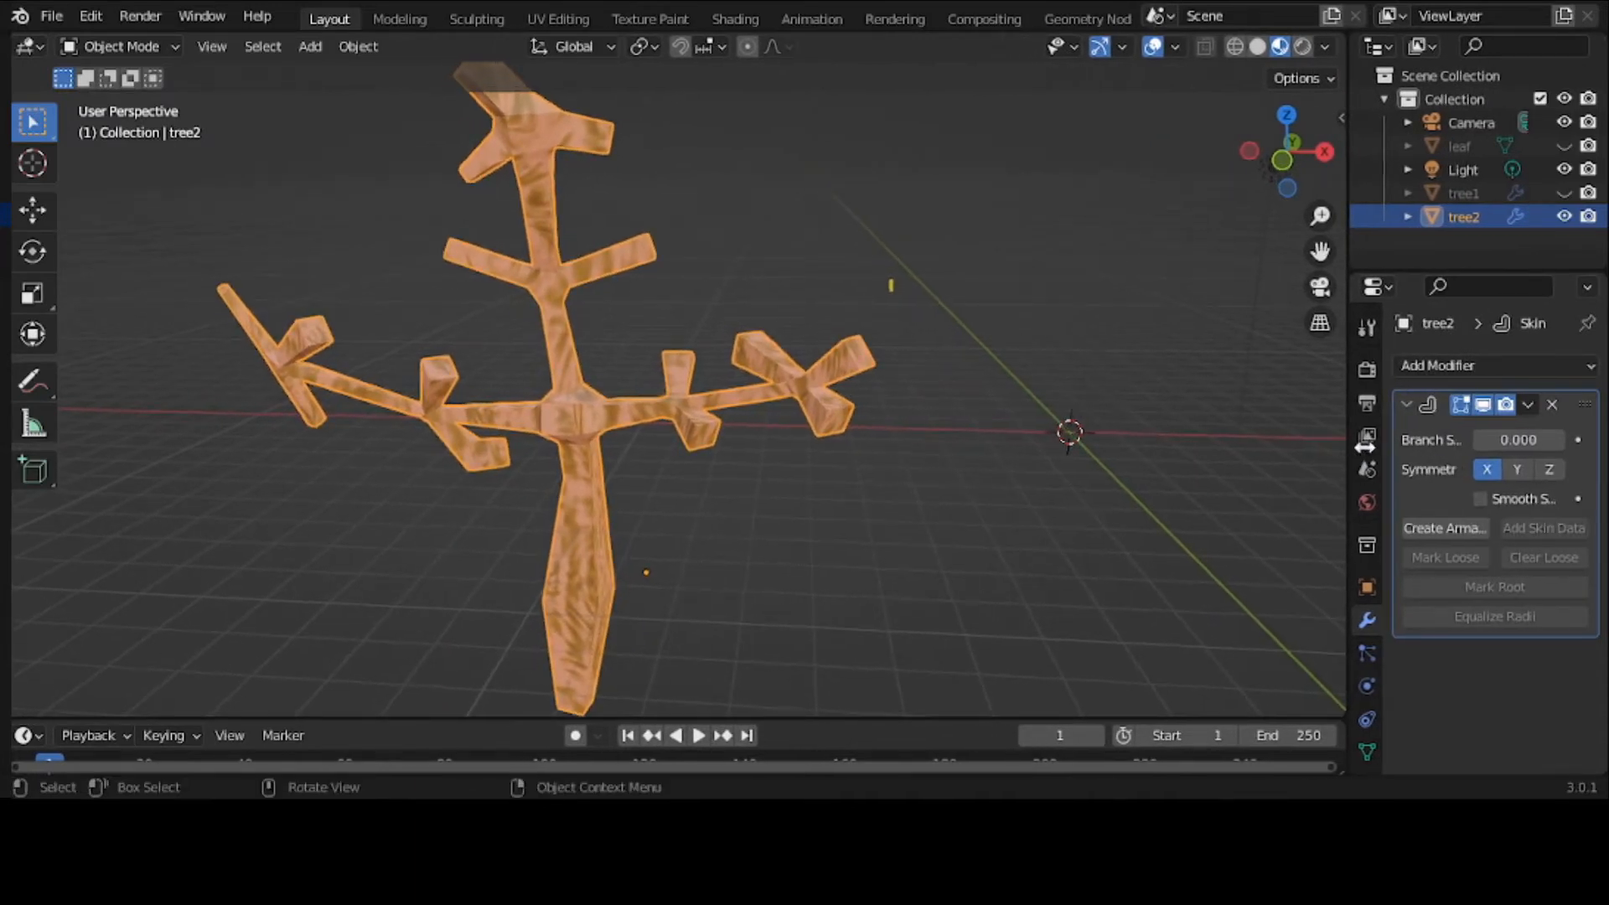
click(1530, 404)
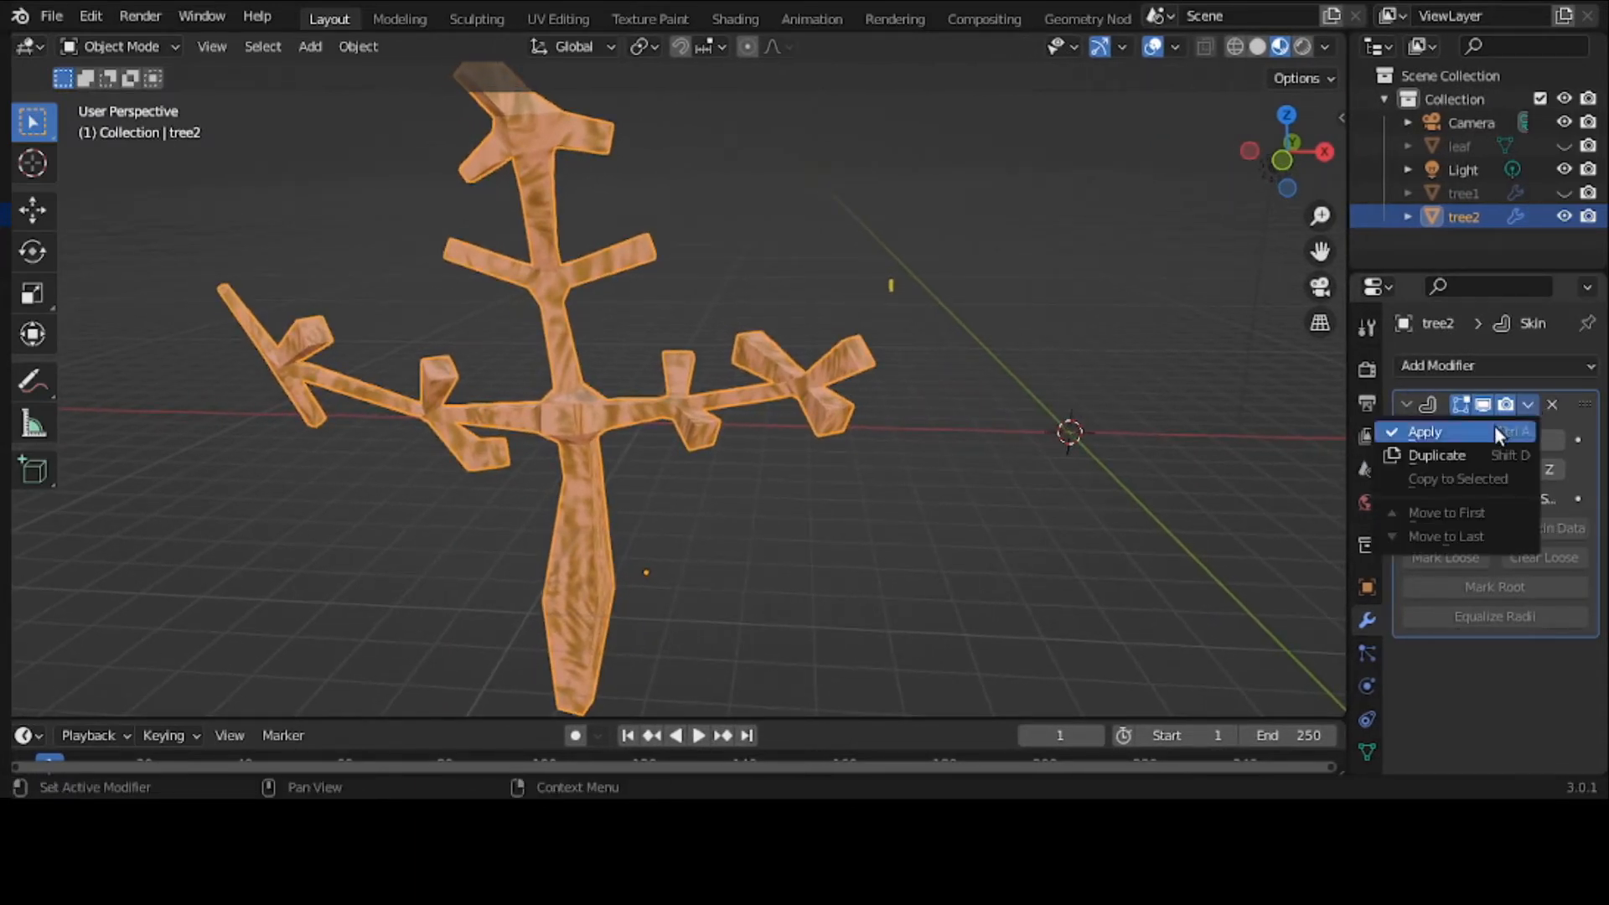
click(1496, 430)
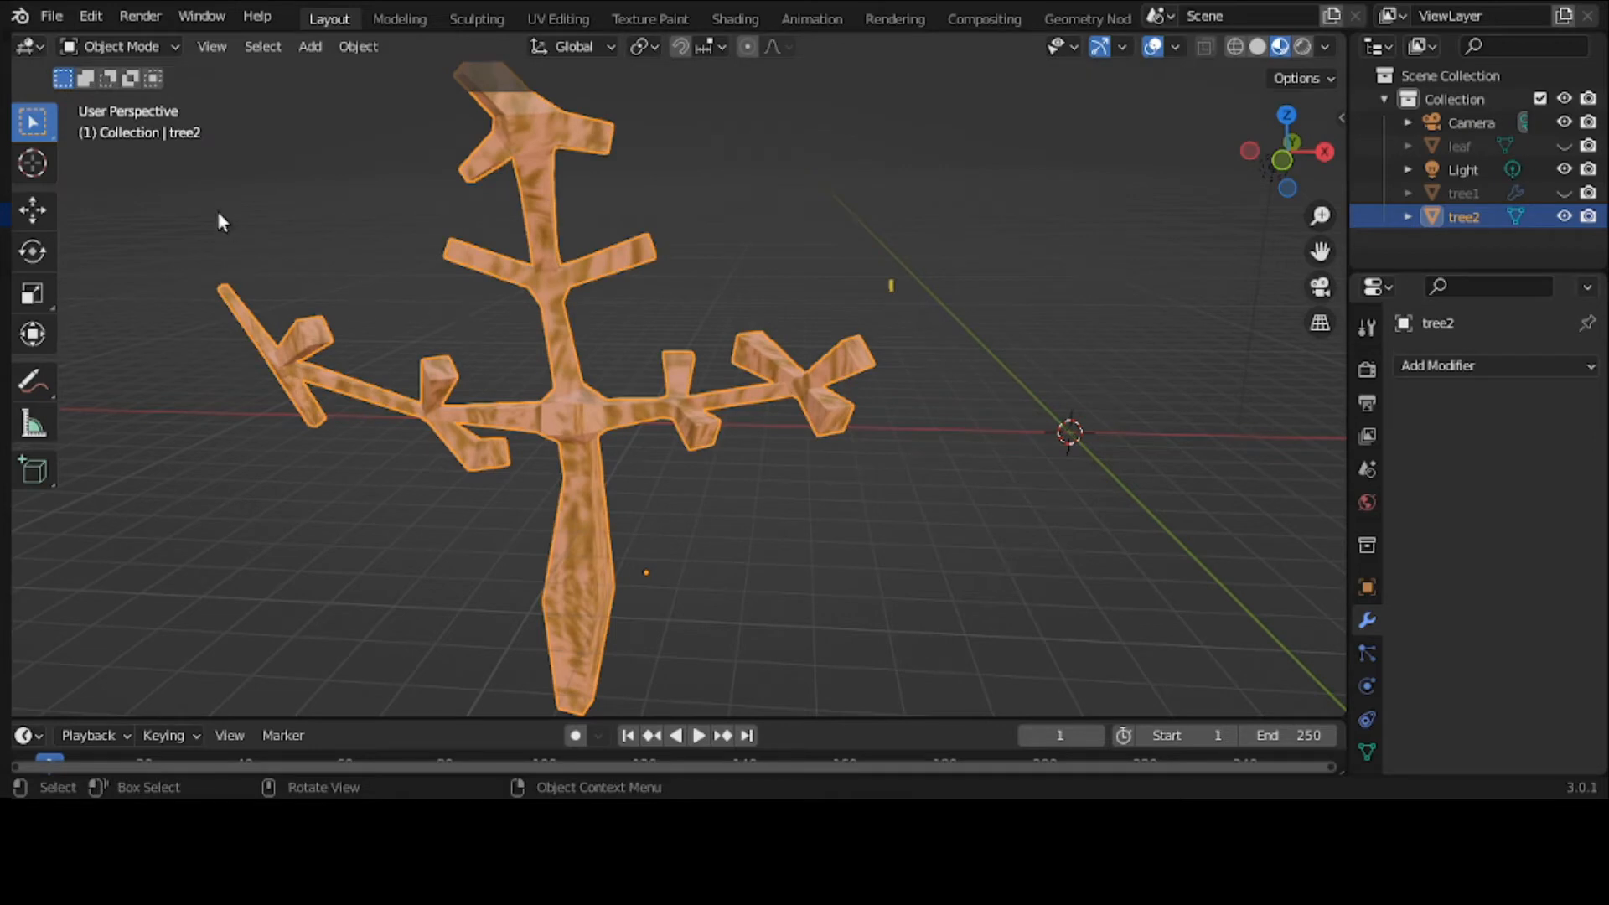
Enter Edit Mode on tree2, subdivide its entire mesh once, and clear the full selection
click(138, 50)
click(133, 92)
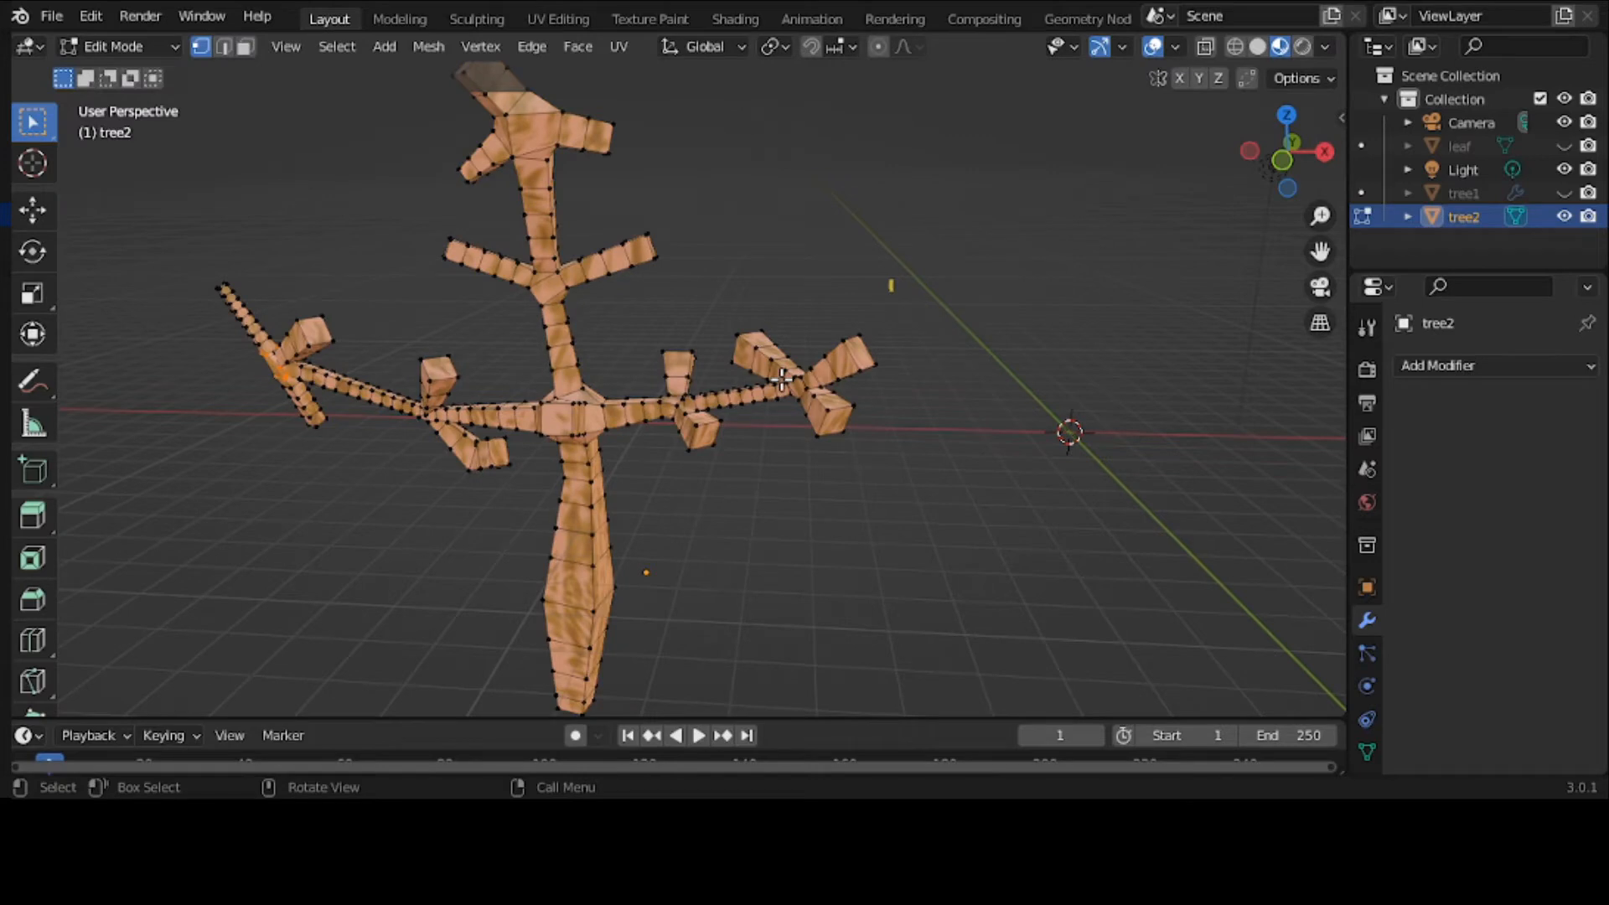
key(a)
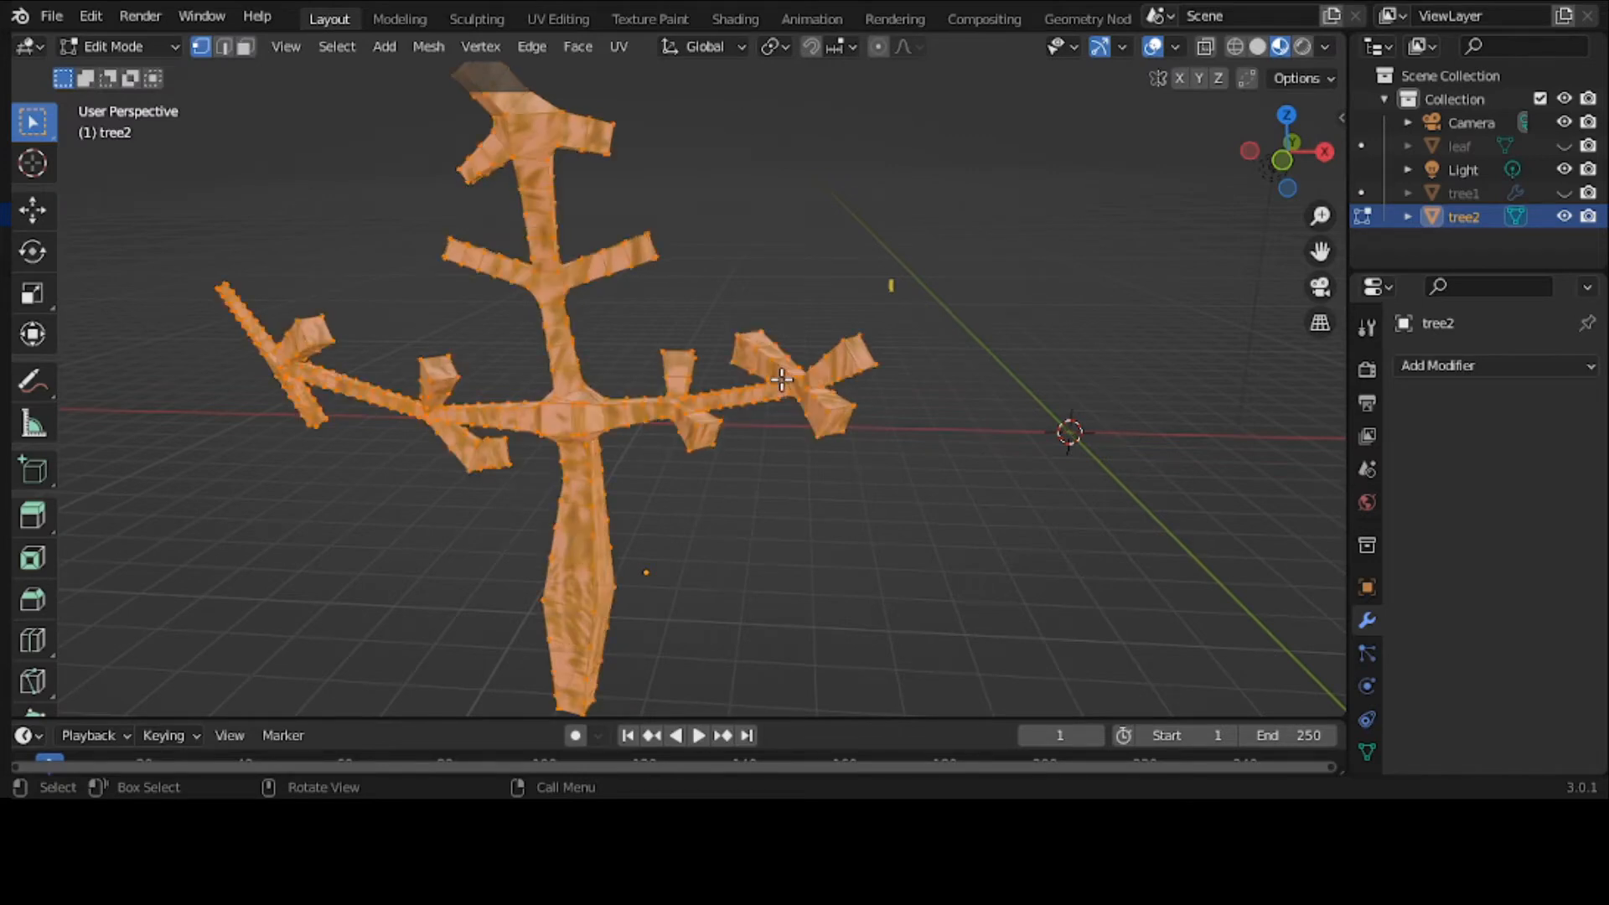
right_click(781, 380)
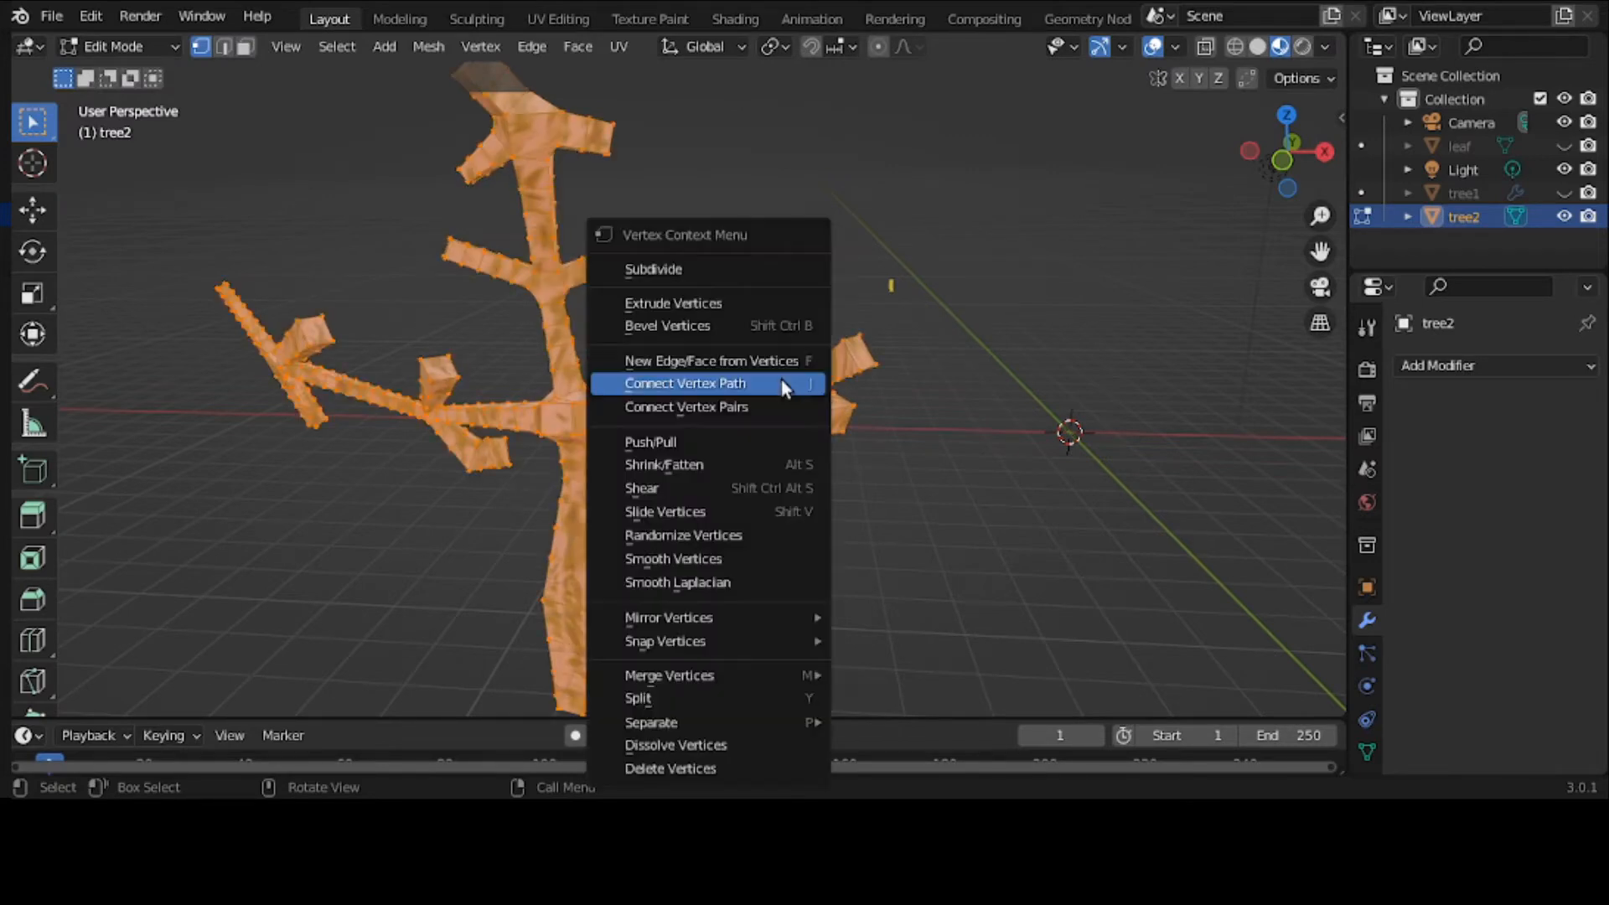
click(787, 270)
click(907, 385)
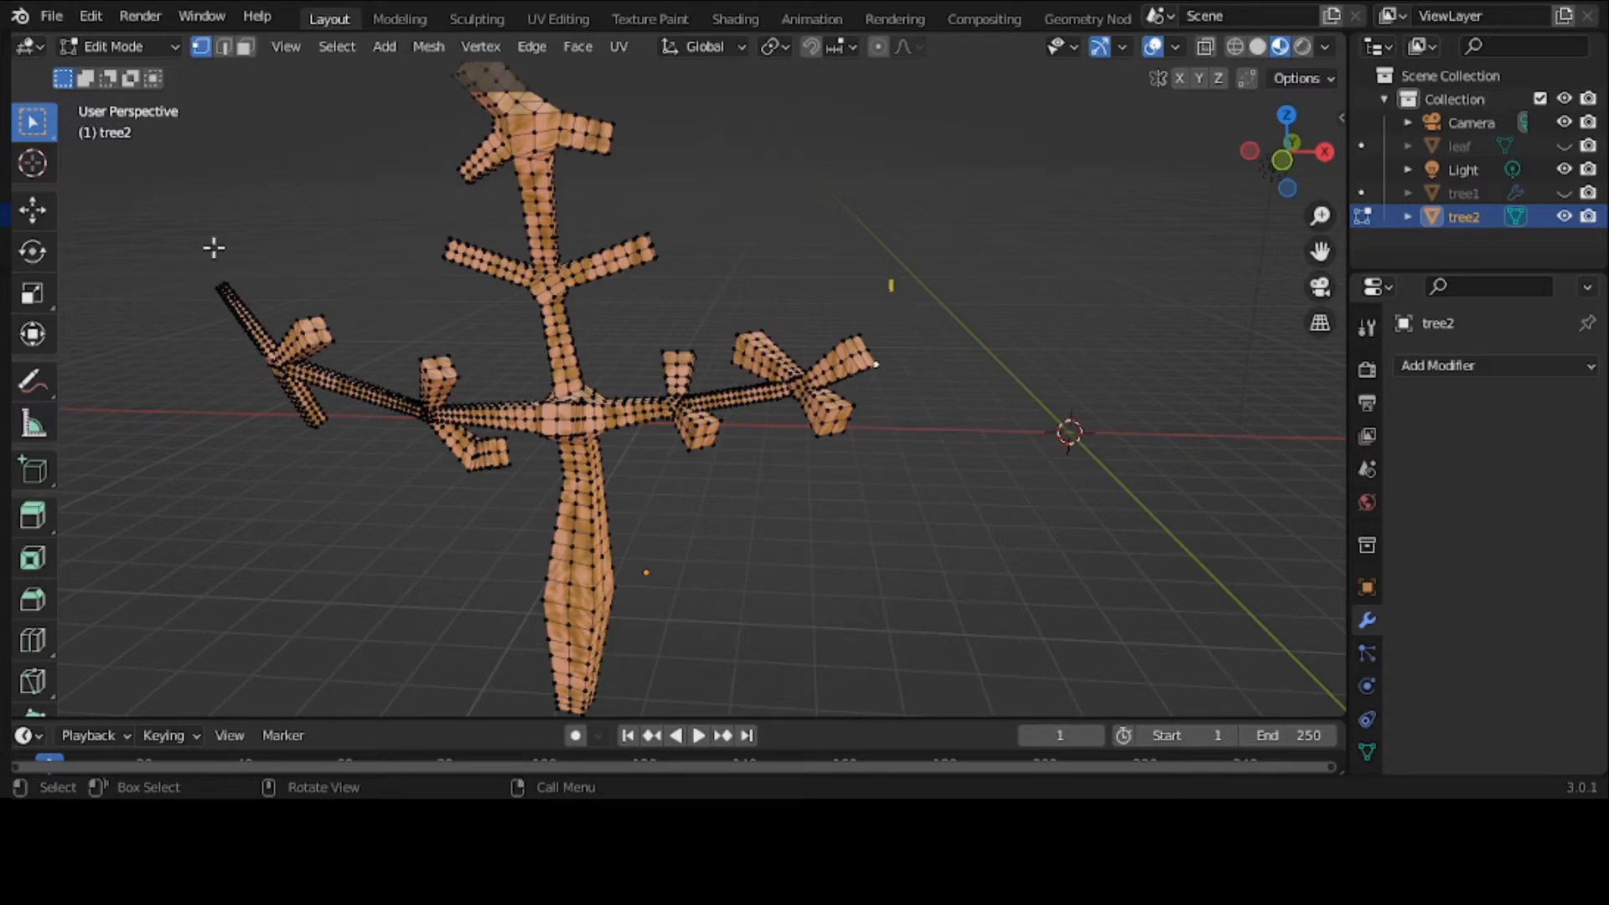
Switch tree2 to Weight Paint mode and paint weight 1.000 over the side branches, crown and upper twigs on the near side
click(144, 49)
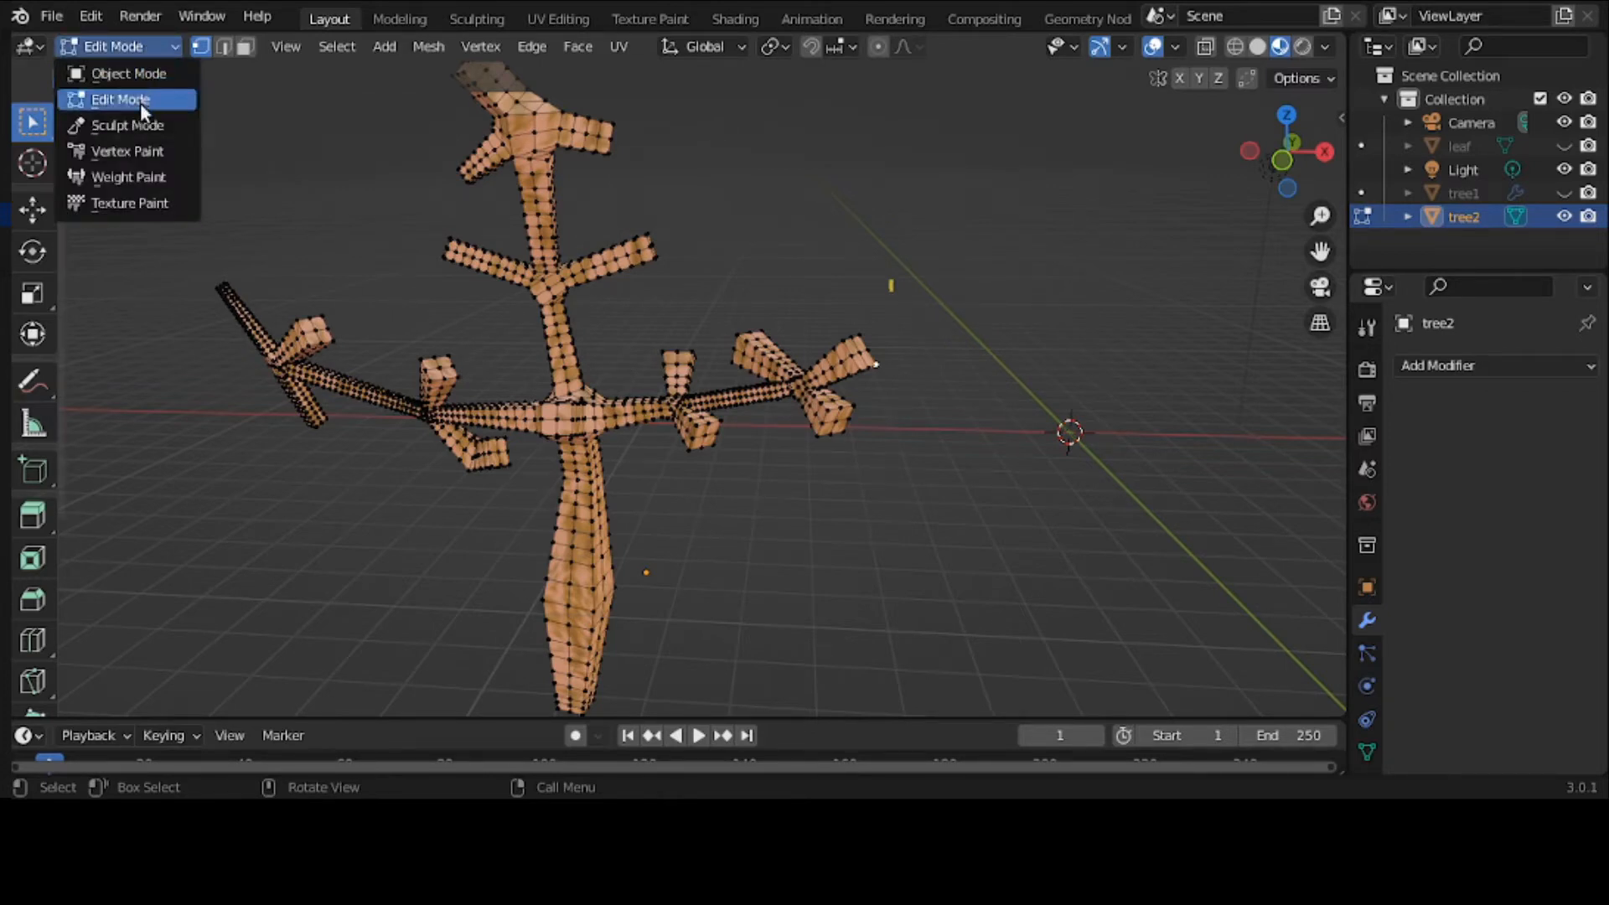
click(155, 177)
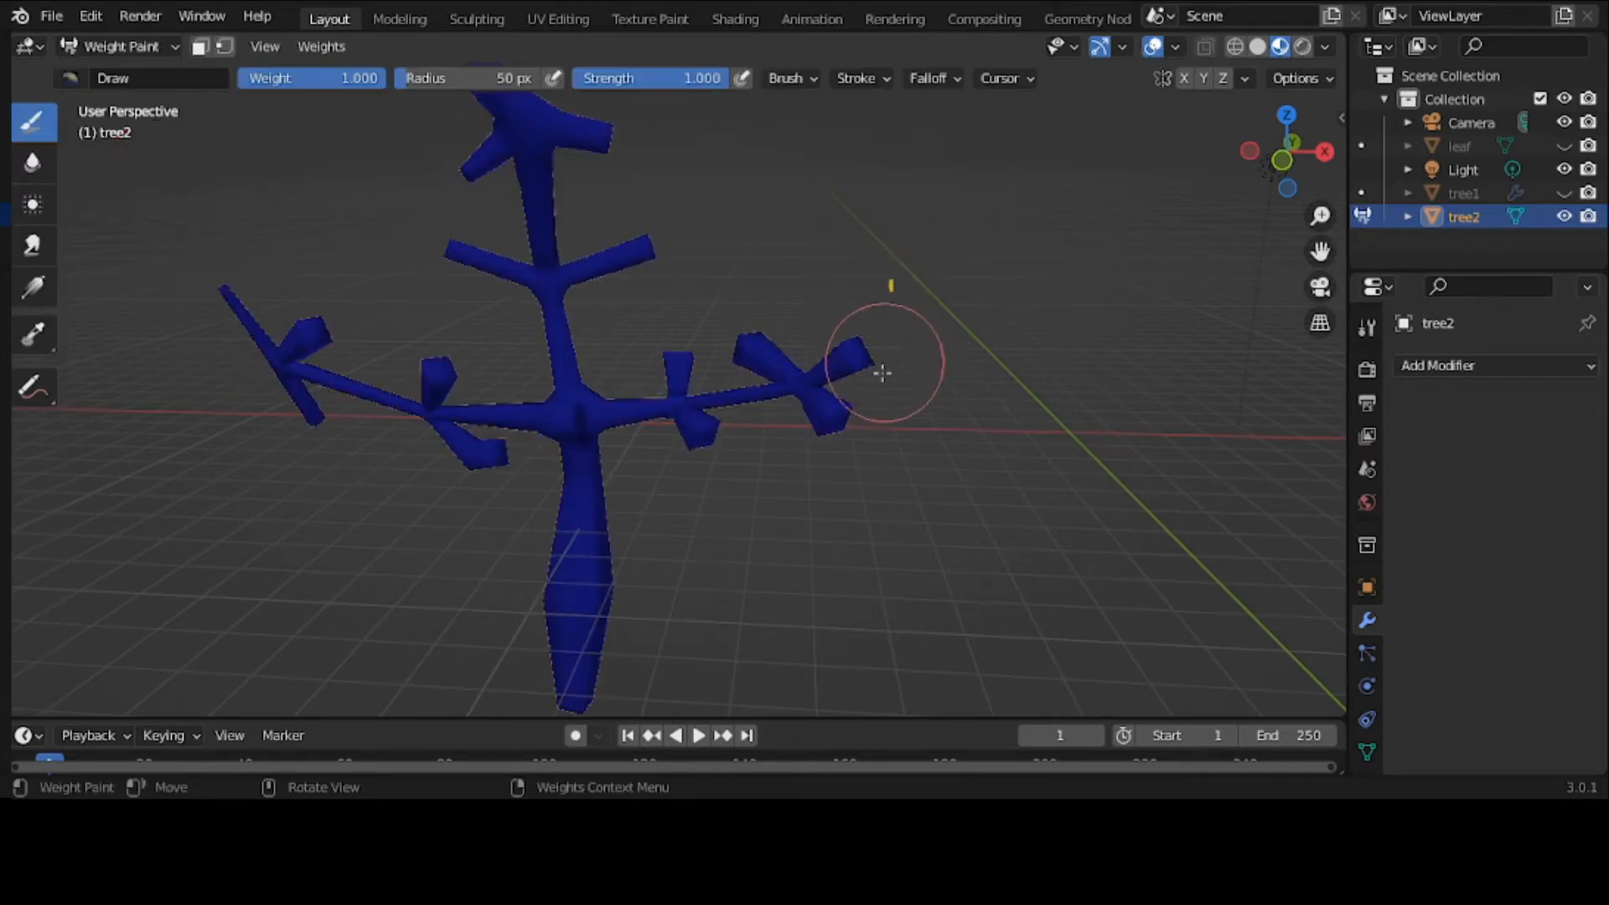
mouse_move(797, 334)
mouse_down()
mouse_move(766, 352)
mouse_move(808, 348)
mouse_move(845, 371)
mouse_up()
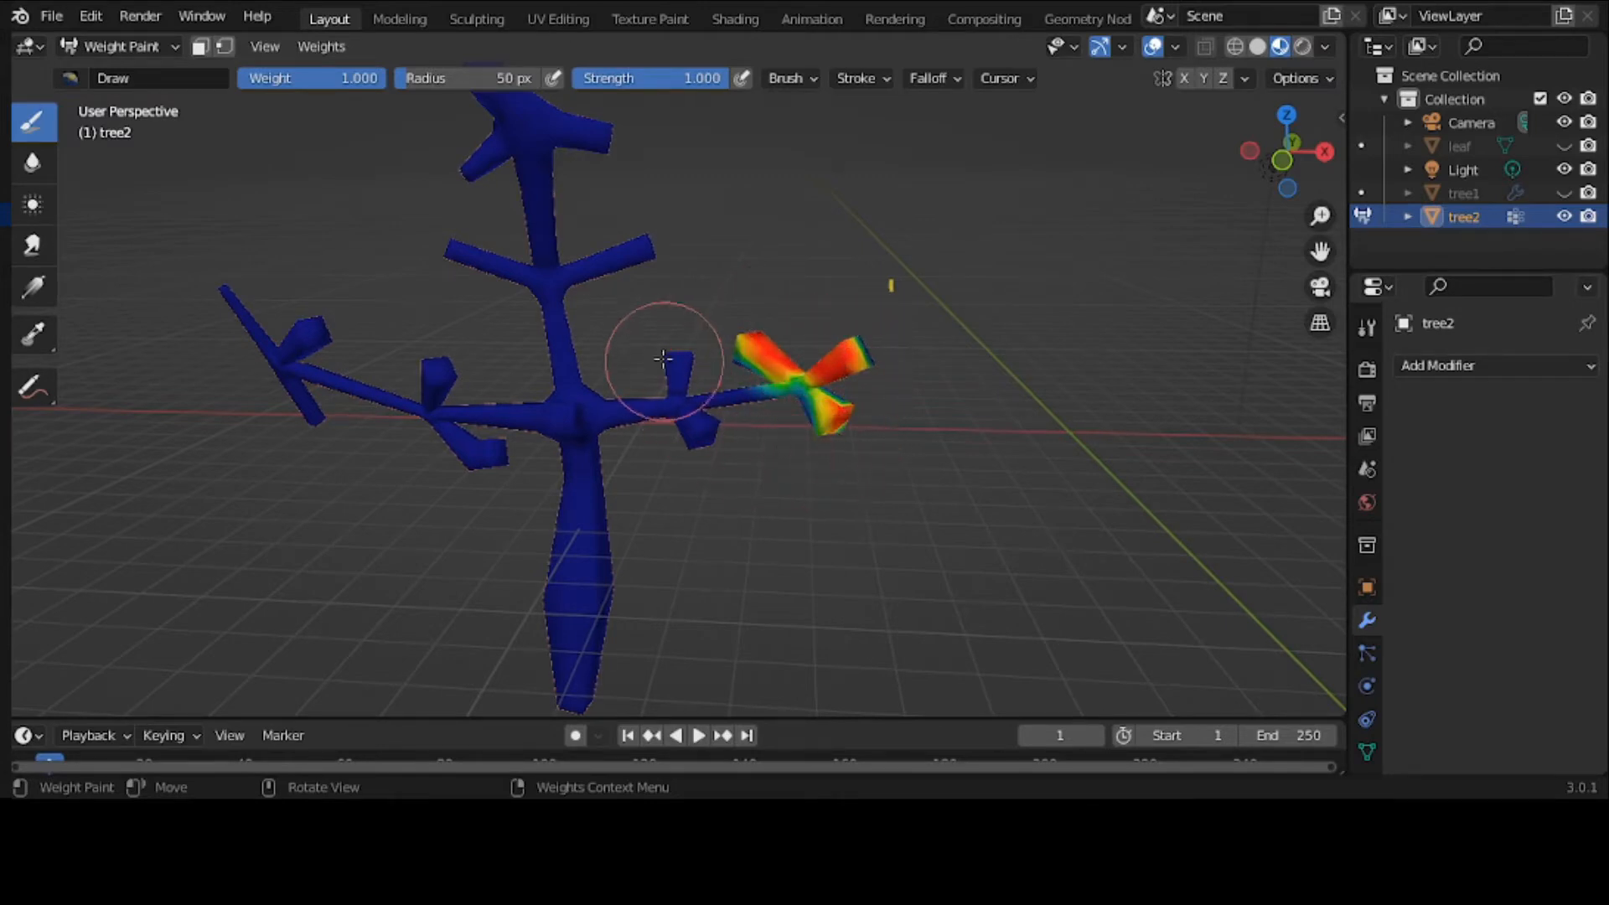
mouse_move(665, 352)
mouse_down()
mouse_move(682, 394)
mouse_move(662, 415)
mouse_up()
mouse_move(405, 406)
mouse_down()
mouse_move(449, 450)
mouse_move(423, 362)
mouse_move(229, 275)
mouse_move(277, 385)
mouse_move(252, 327)
mouse_move(305, 393)
mouse_move(287, 370)
mouse_up()
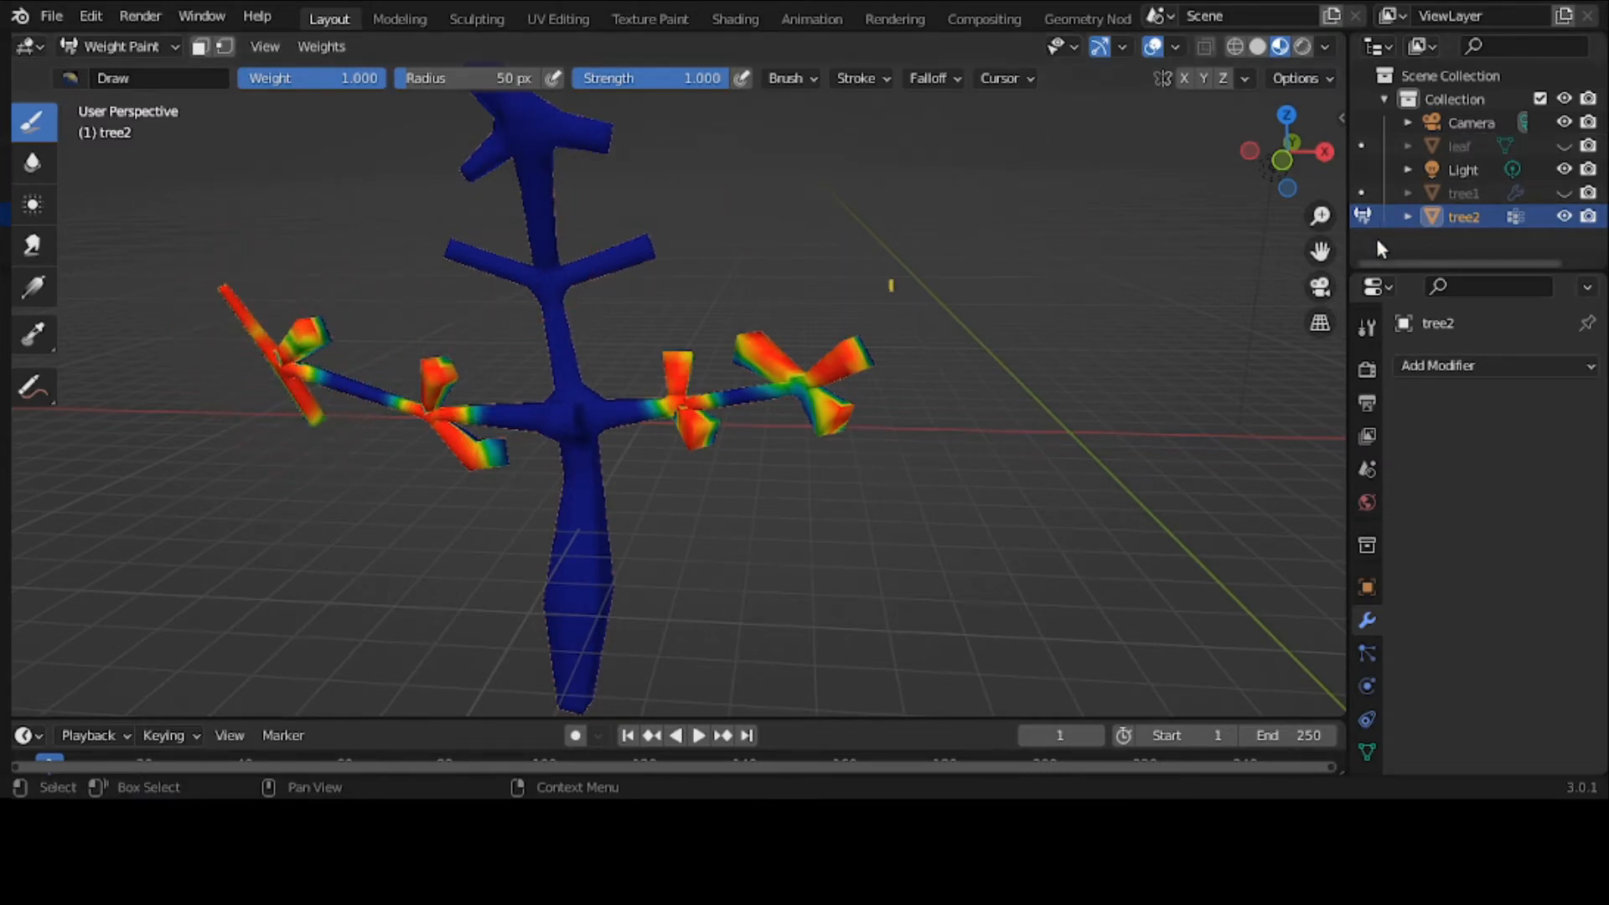
drag(1320, 250, 1320, 337)
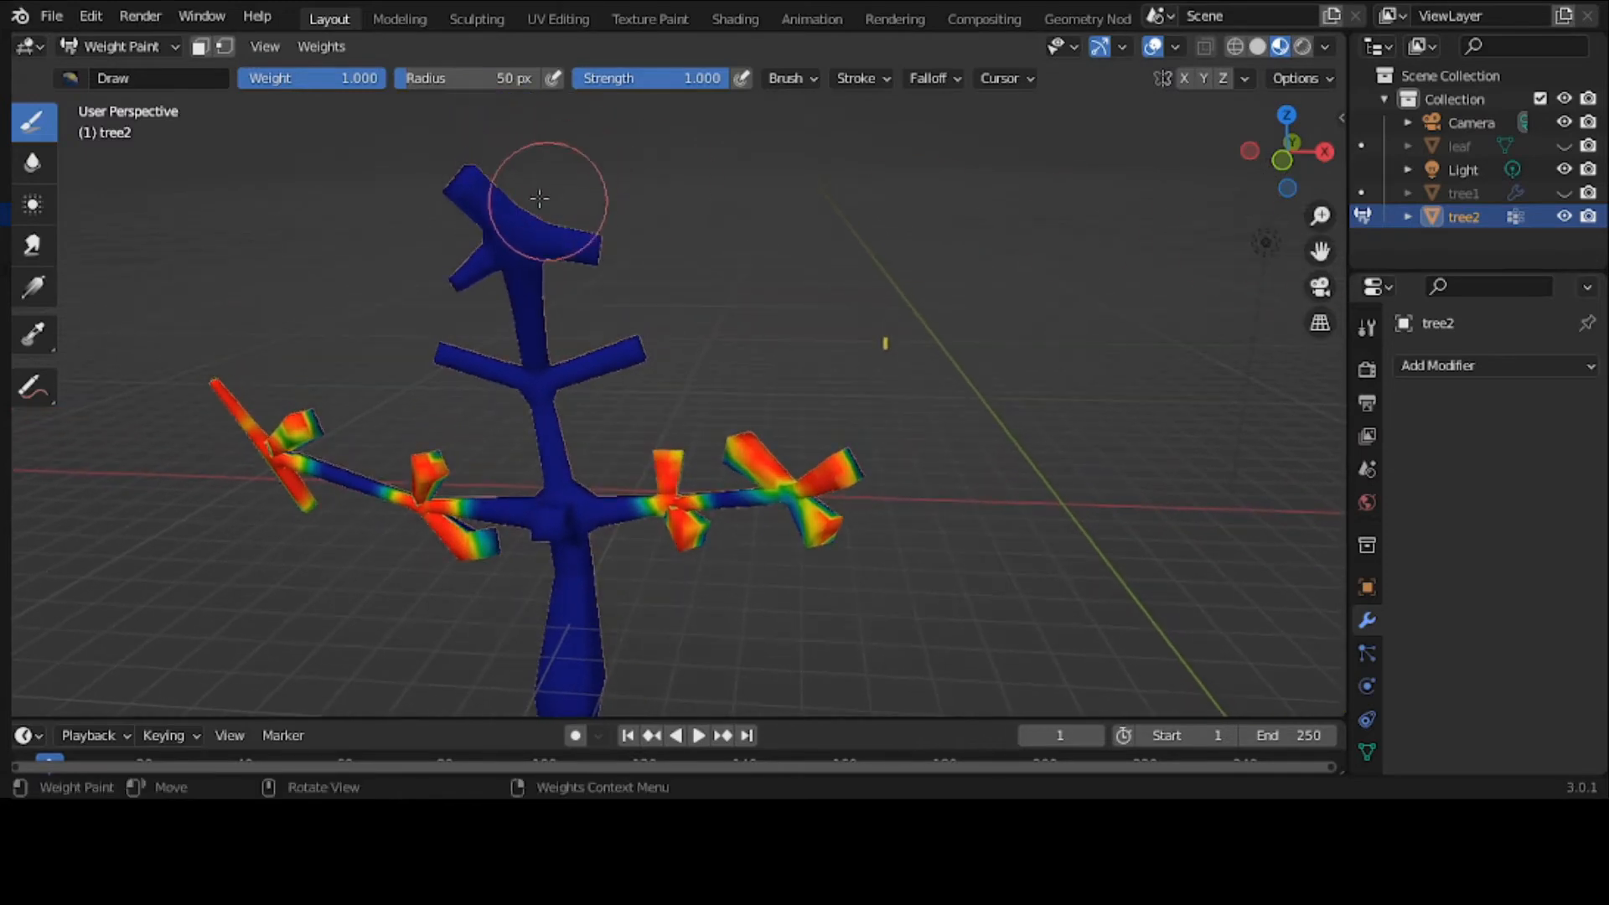
mouse_move(523, 199)
mouse_down()
mouse_move(425, 214)
mouse_move(600, 244)
mouse_move(466, 162)
mouse_up()
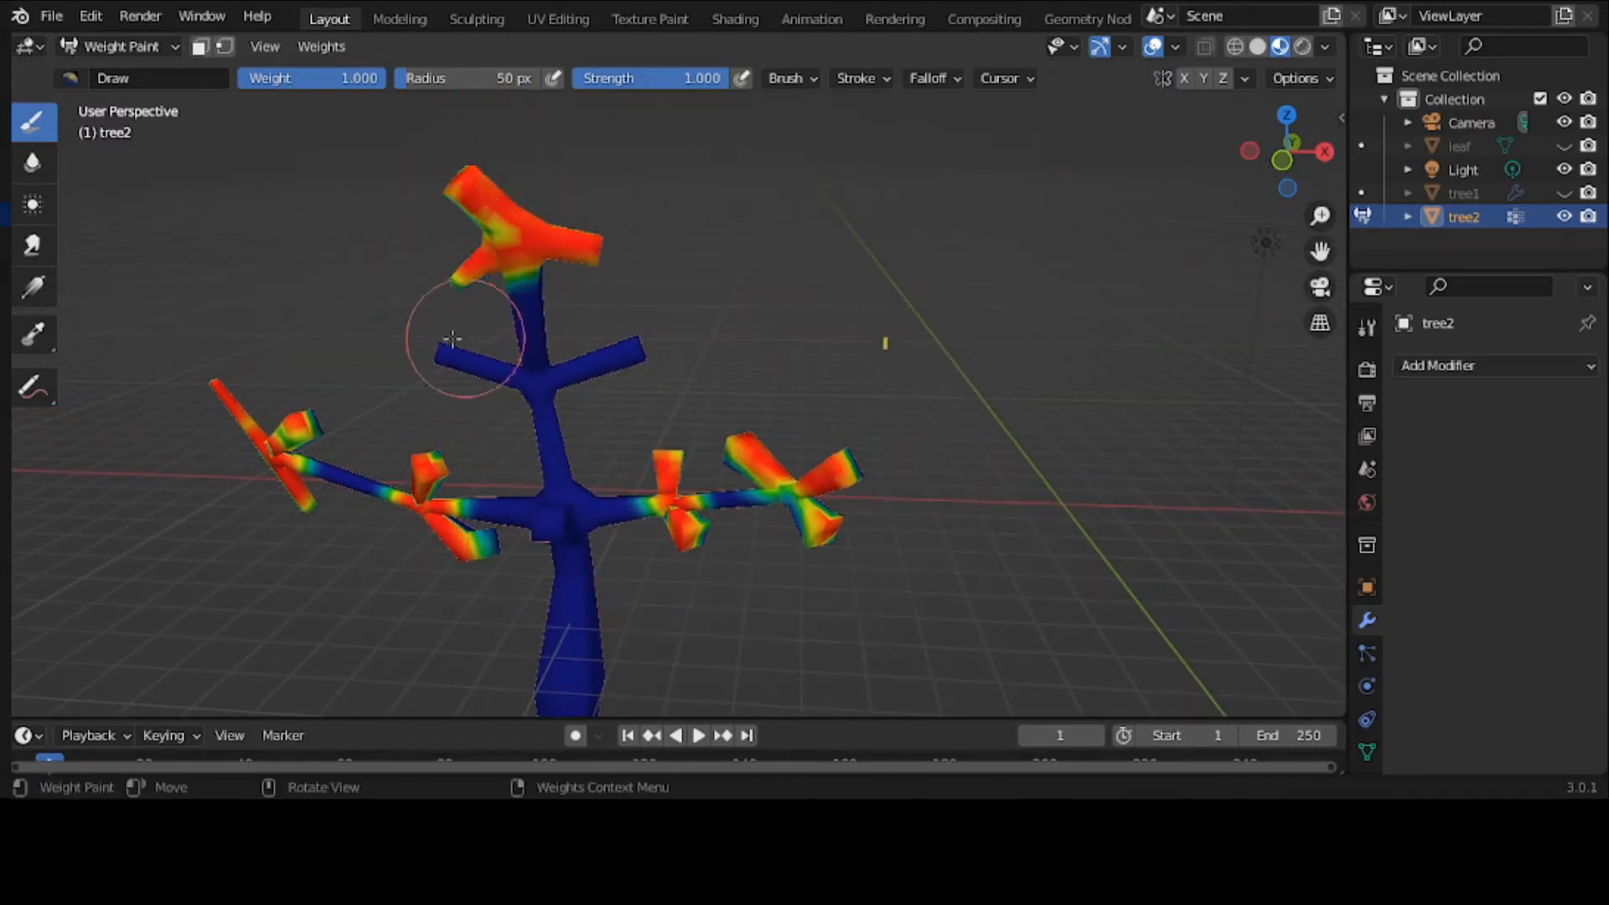
mouse_move(435, 352)
mouse_down()
mouse_move(567, 374)
mouse_move(646, 341)
mouse_up()
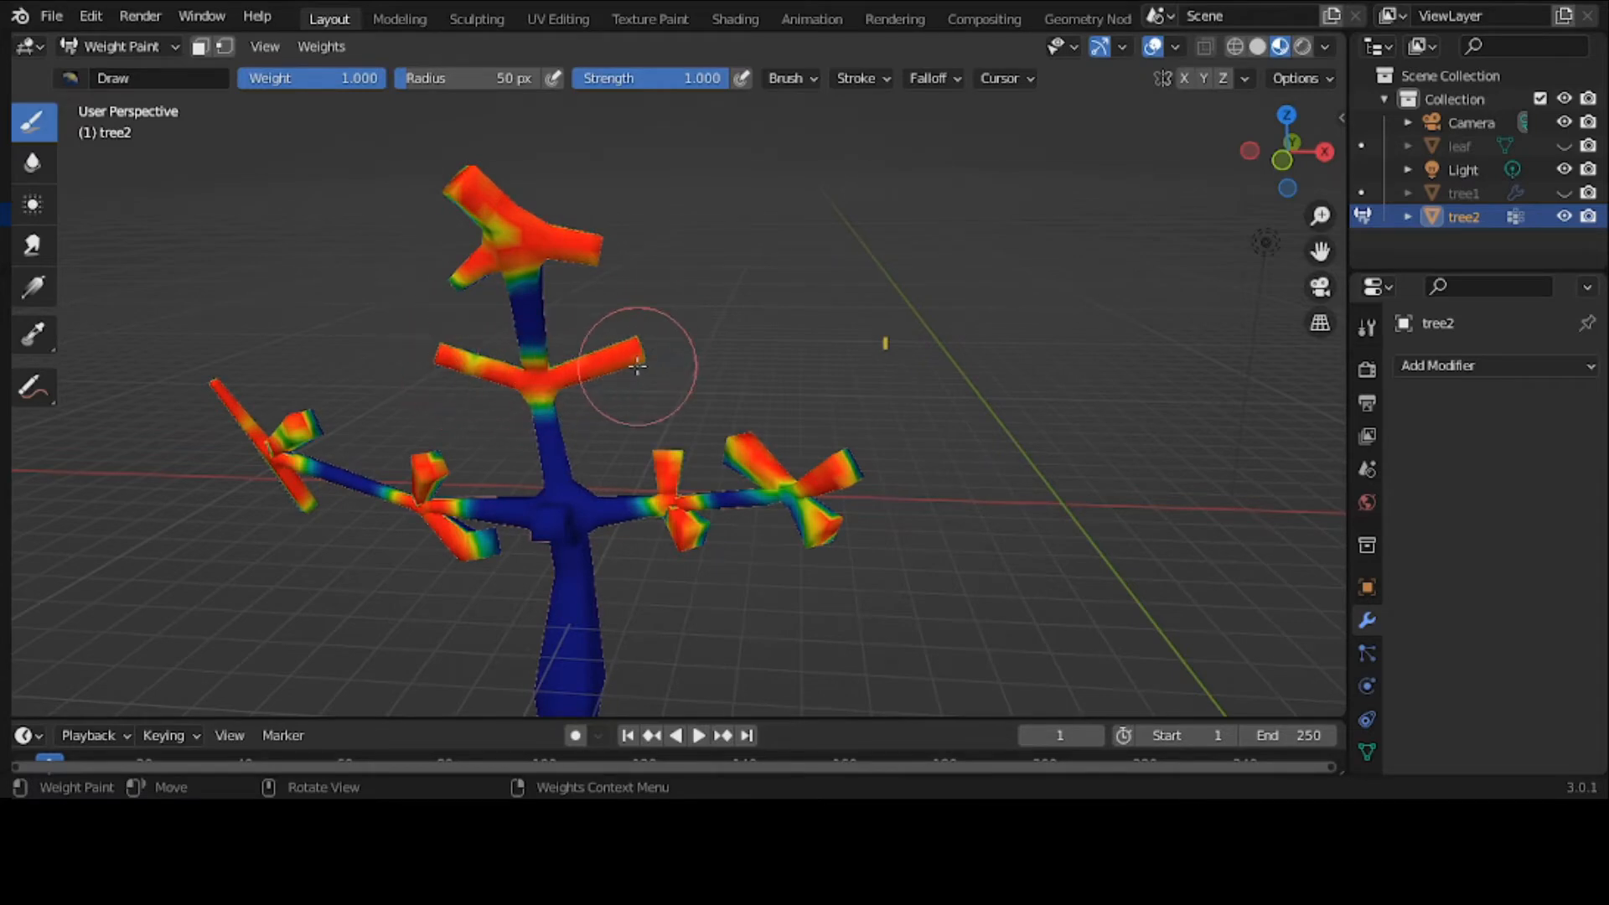
Paint weight 1.000 over the same branches and crown from the opposite side of tree2, keeping the trunk unpainted
mouse_move(646, 359)
middle_down()
mouse_move(706, 416)
mouse_move(539, 316)
mouse_move(1017, 360)
mouse_move(969, 360)
mouse_move(1215, 330)
mouse_move(1124, 380)
middle_up()
mouse_move(1084, 363)
mouse_down()
mouse_move(1048, 334)
mouse_move(998, 341)
mouse_move(1083, 317)
mouse_move(1053, 441)
mouse_up()
mouse_move(873, 392)
mouse_down()
mouse_move(887, 374)
mouse_move(891, 439)
mouse_move(848, 475)
mouse_up()
mouse_move(672, 419)
mouse_down()
mouse_move(657, 370)
mouse_move(665, 388)
mouse_move(603, 424)
mouse_up()
mouse_move(557, 348)
mouse_down()
mouse_move(514, 352)
mouse_move(539, 377)
mouse_move(611, 330)
mouse_move(576, 358)
mouse_up()
mouse_move(671, 268)
mouse_down()
mouse_move(711, 245)
mouse_move(677, 266)
mouse_move(797, 280)
mouse_move(873, 216)
mouse_move(737, 156)
mouse_move(803, 145)
mouse_up()
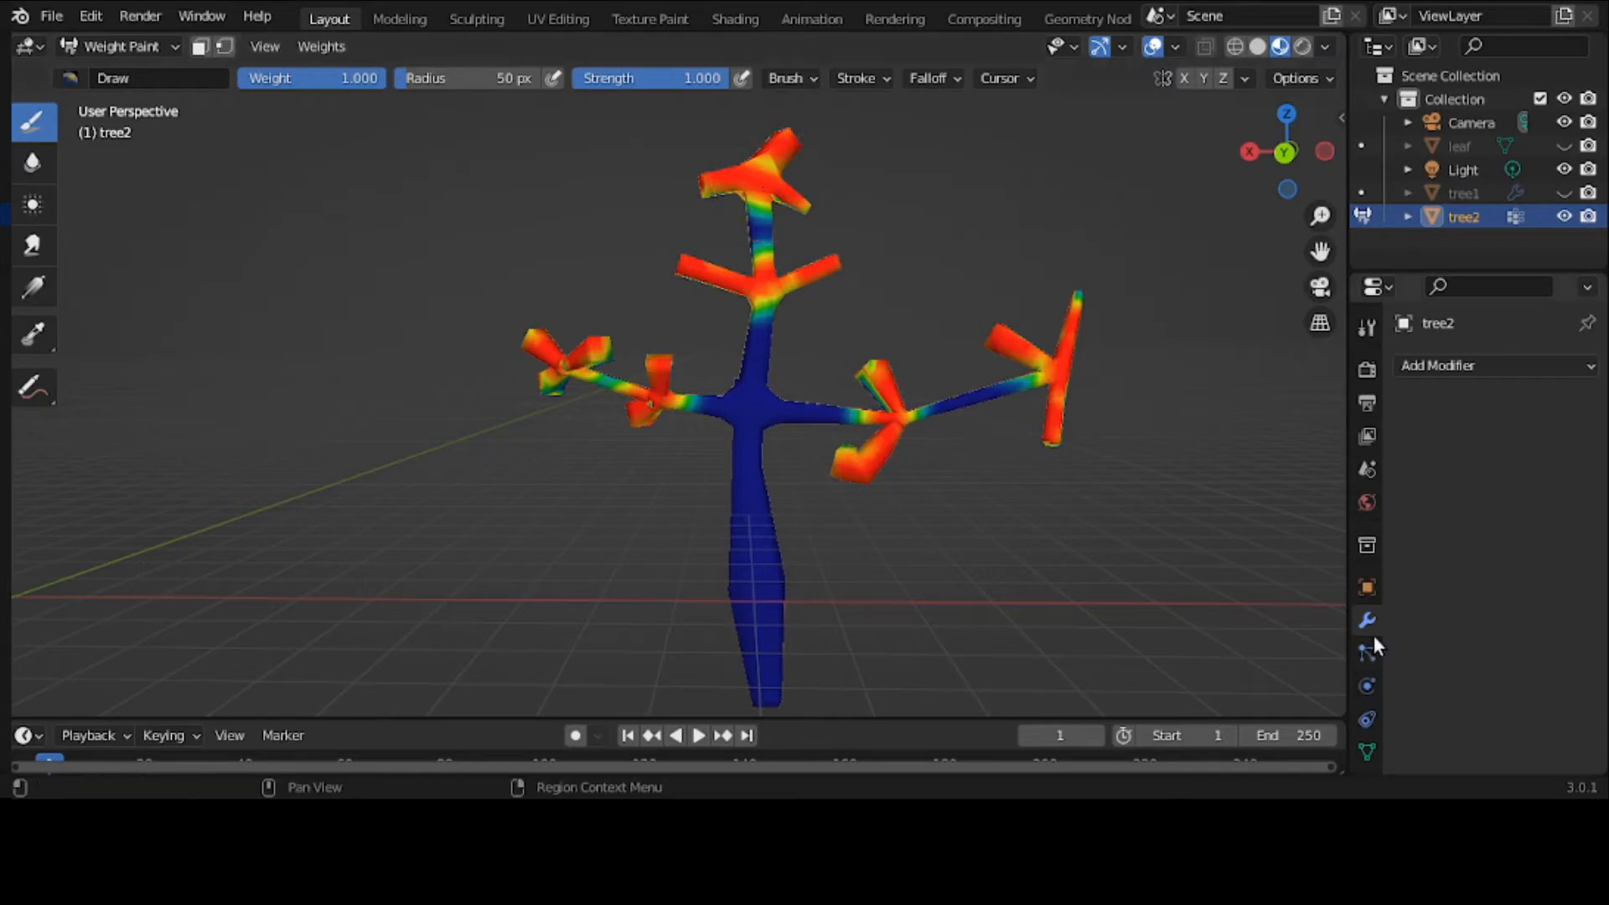
Name the painted vertex group leaves and add a second vertex group named tree-shape
scroll(1371, 658, down, 2)
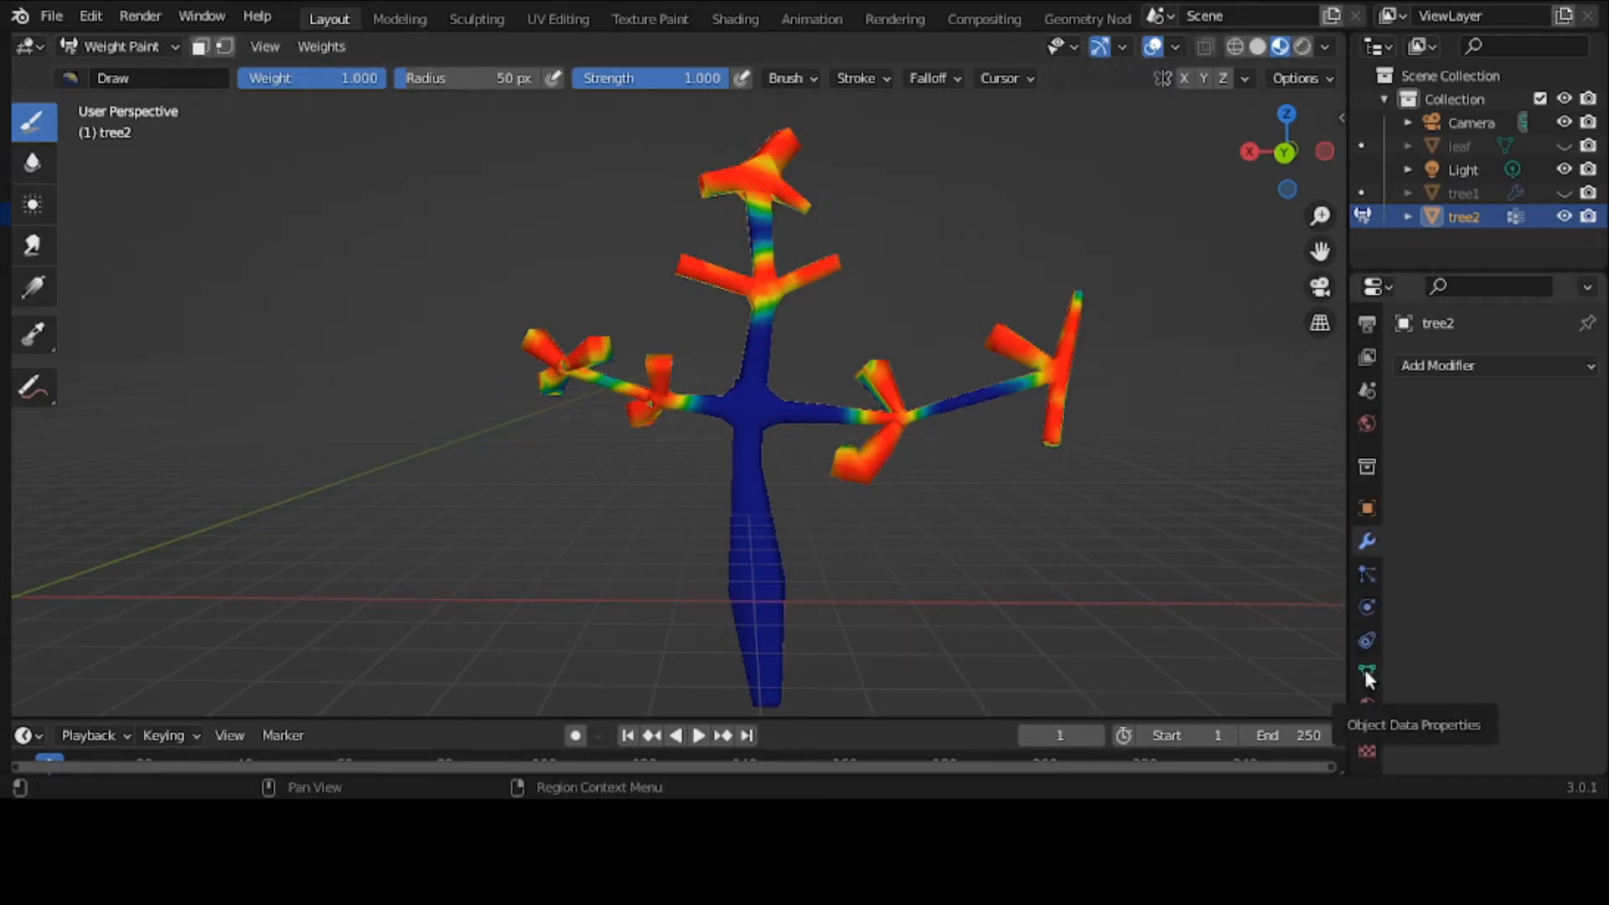
click(1366, 673)
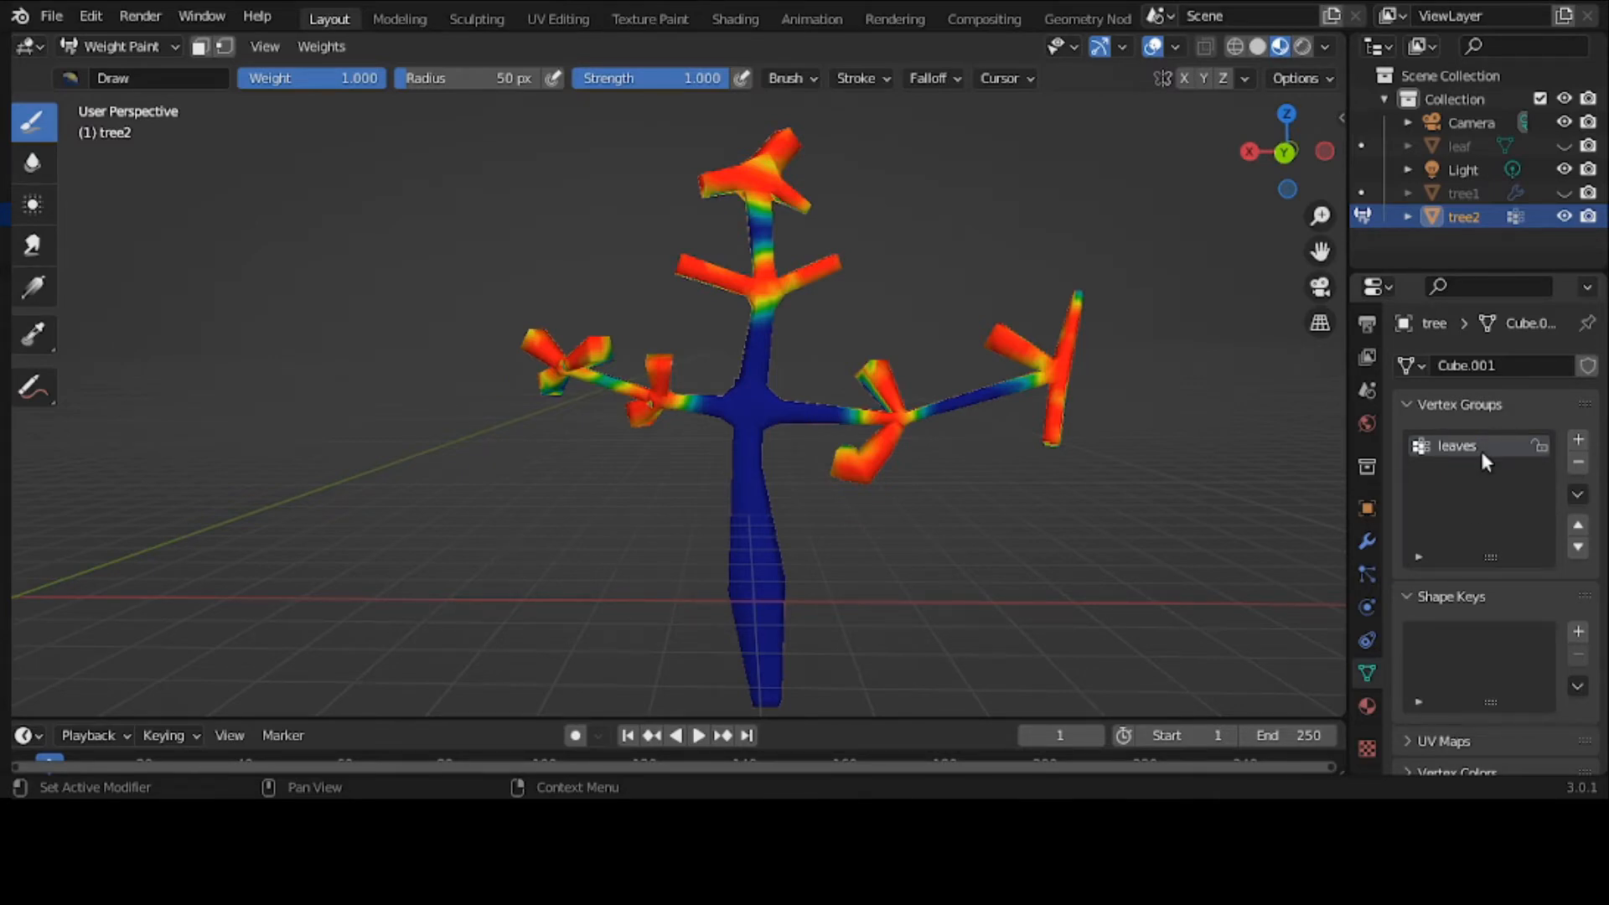
click(1579, 440)
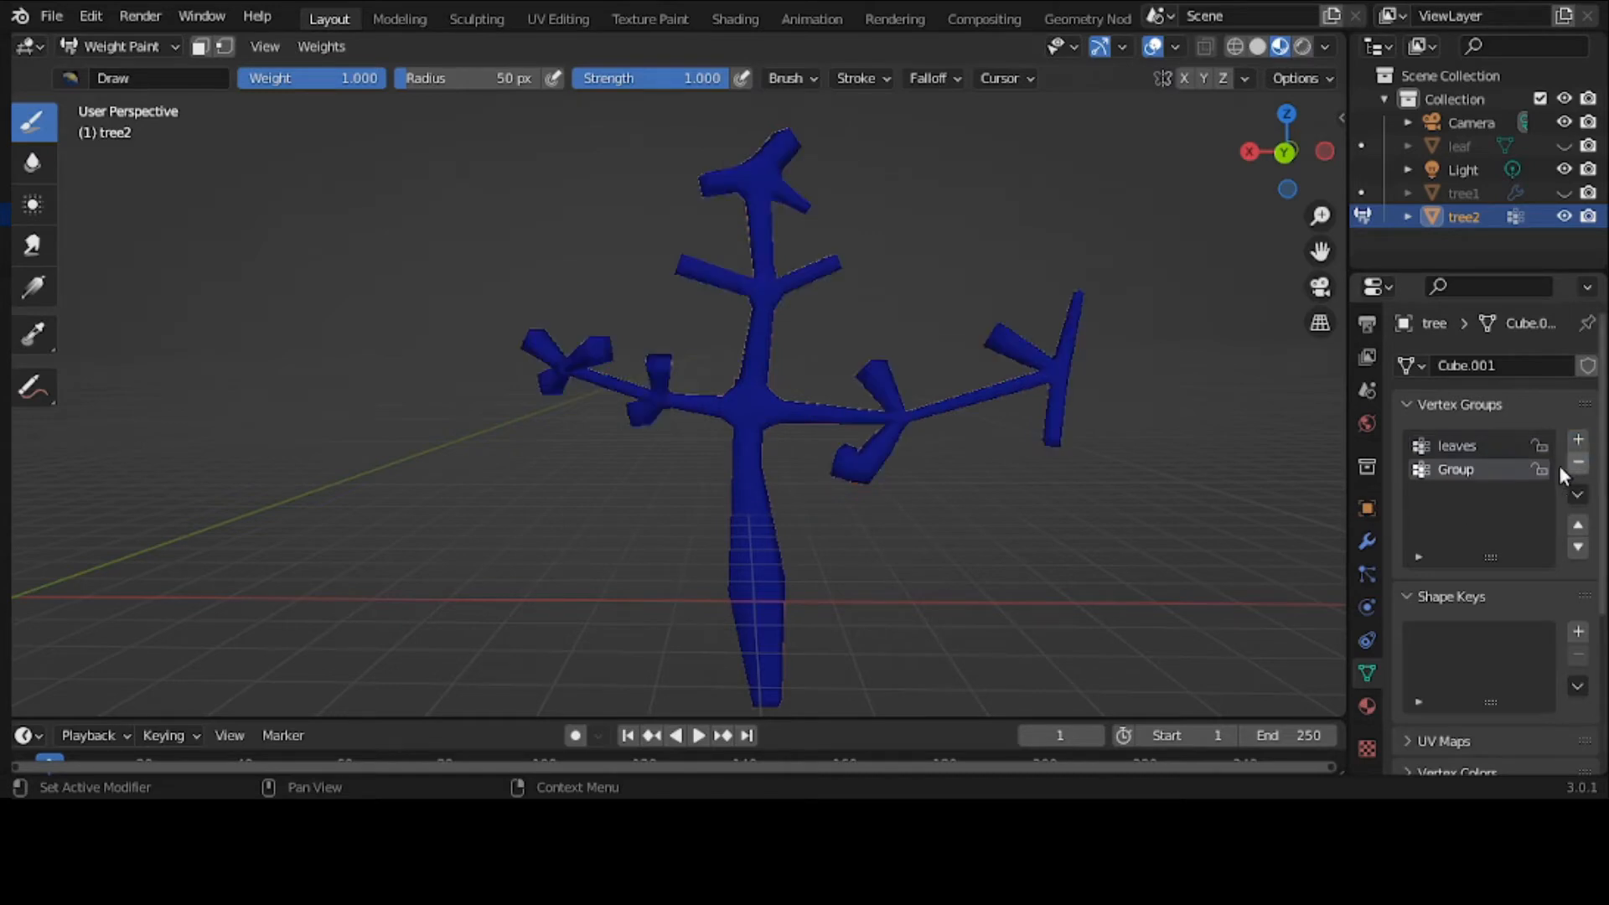
double_click(1498, 471)
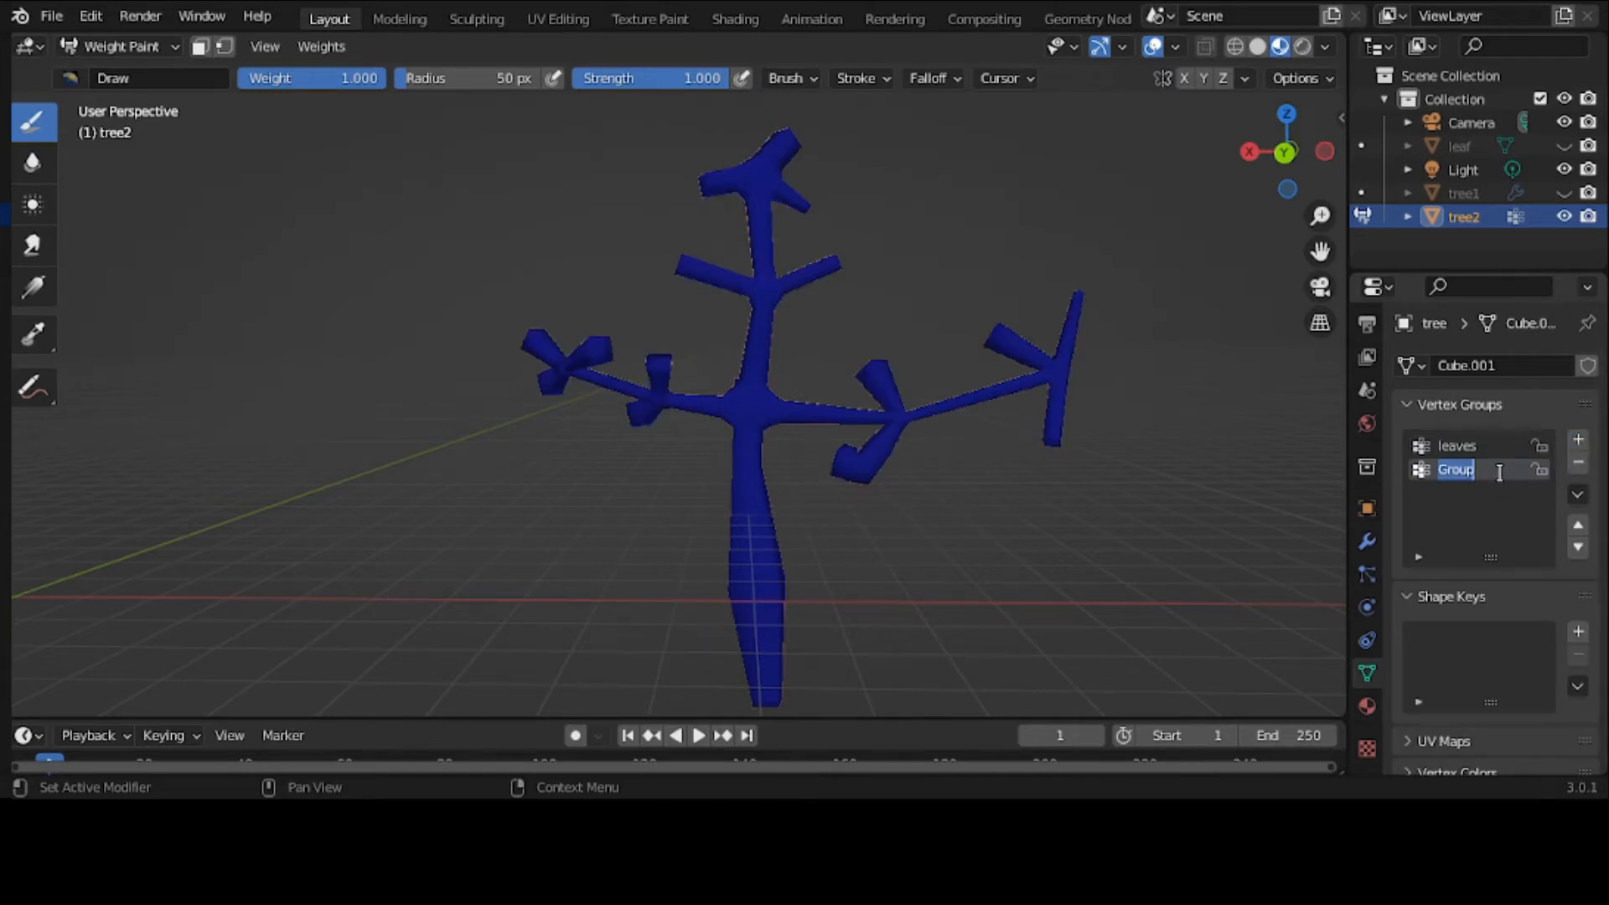
text(tree-shape)
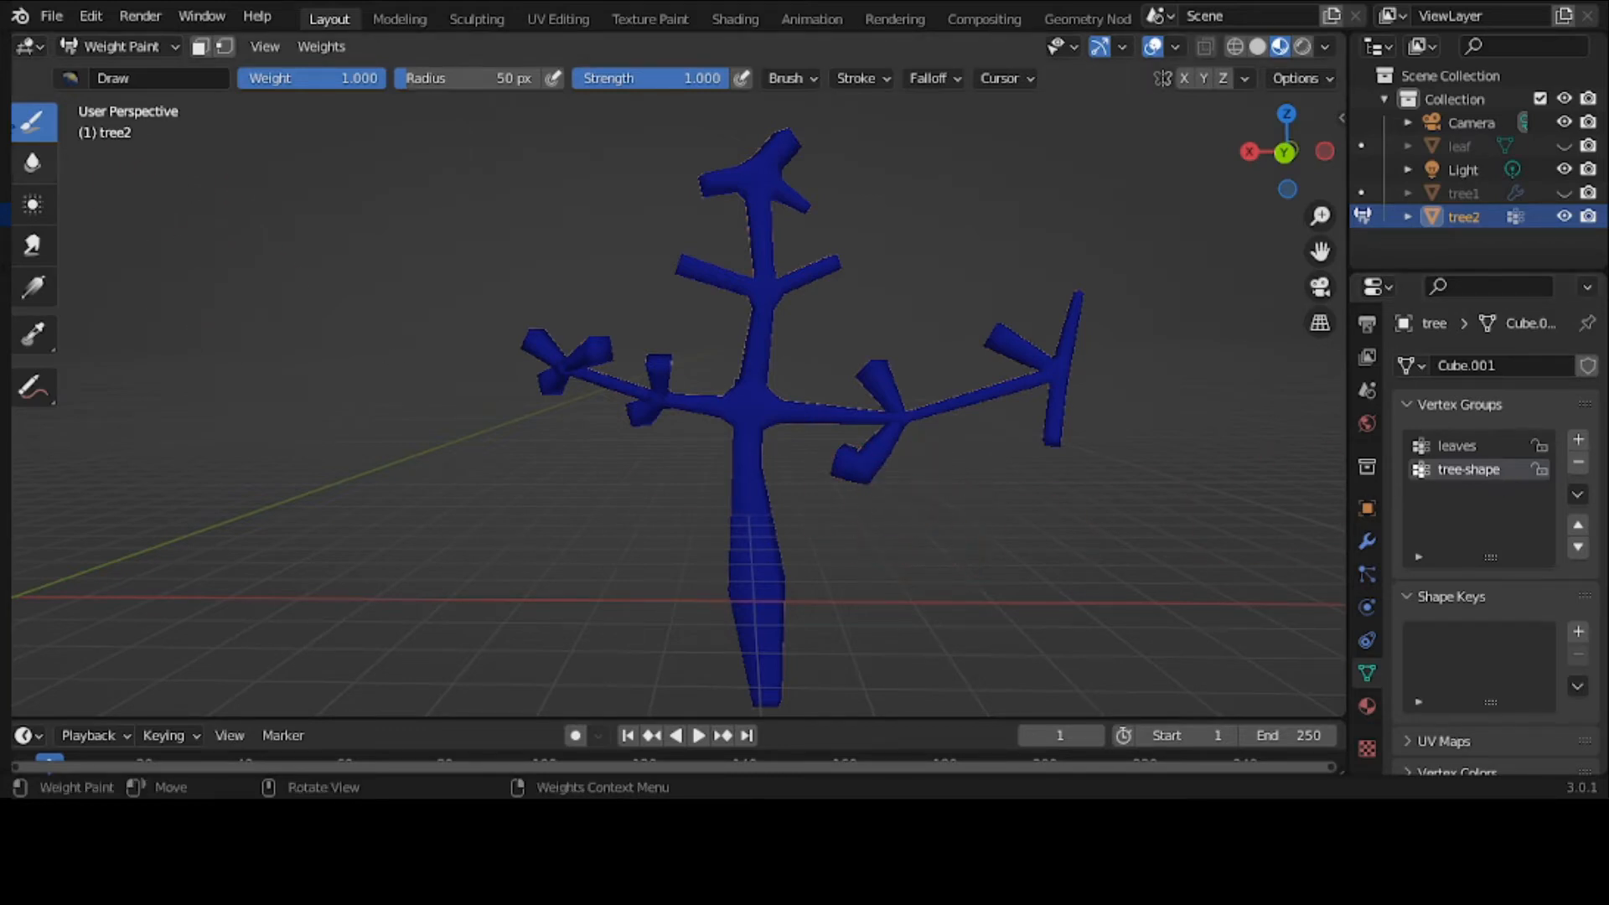
Return tree2 to Object Mode and add a new particle system to it
click(92, 46)
click(110, 71)
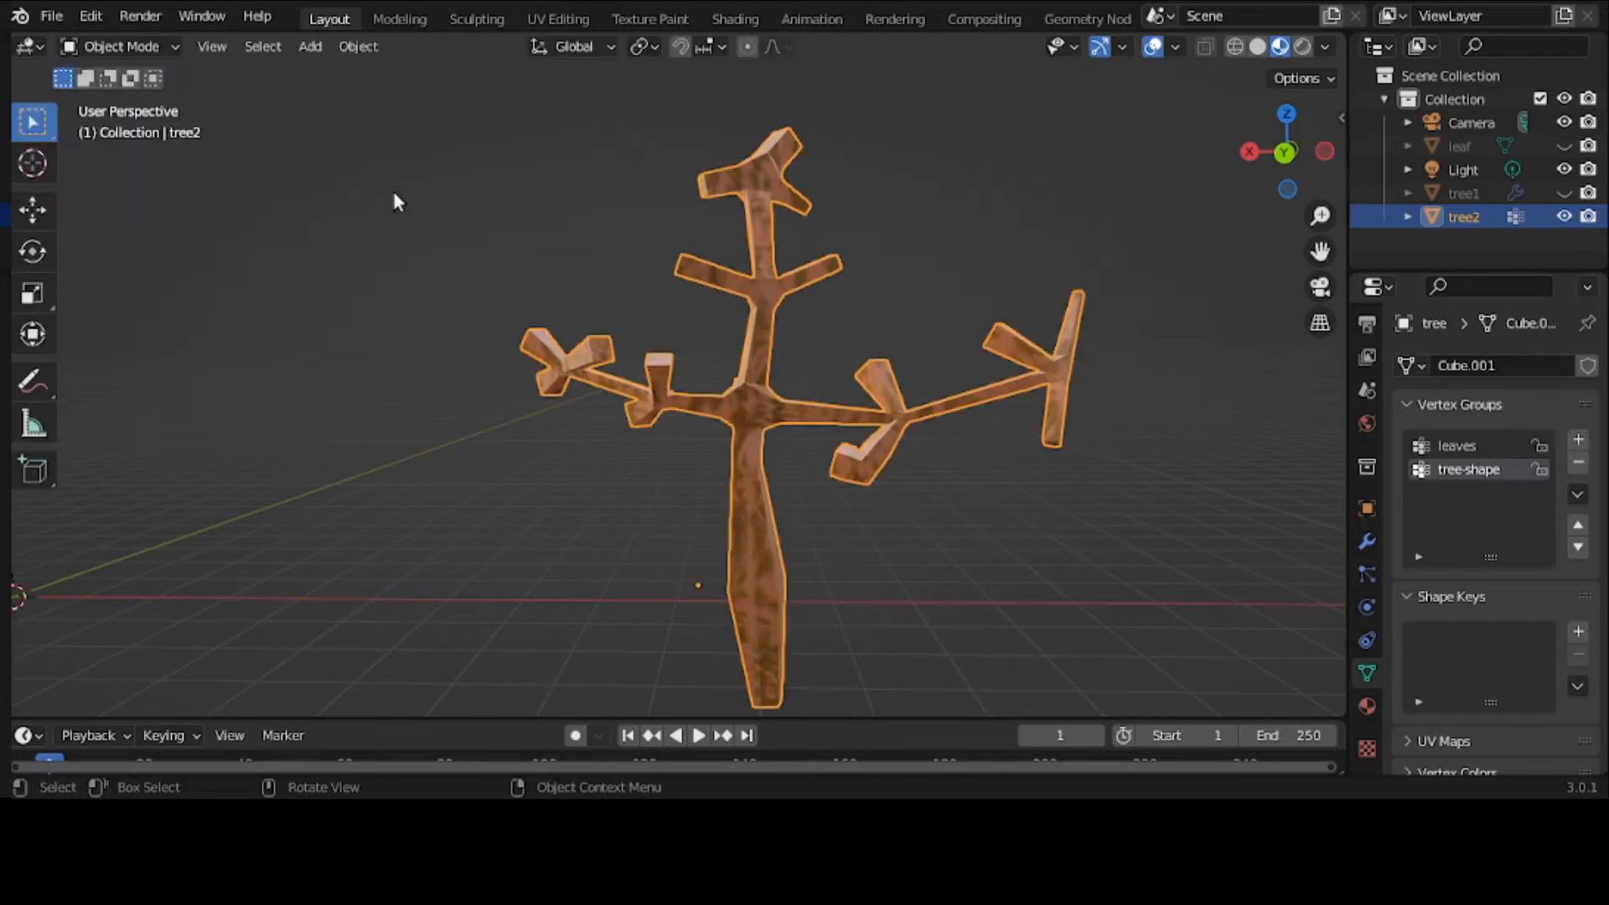
click(1368, 576)
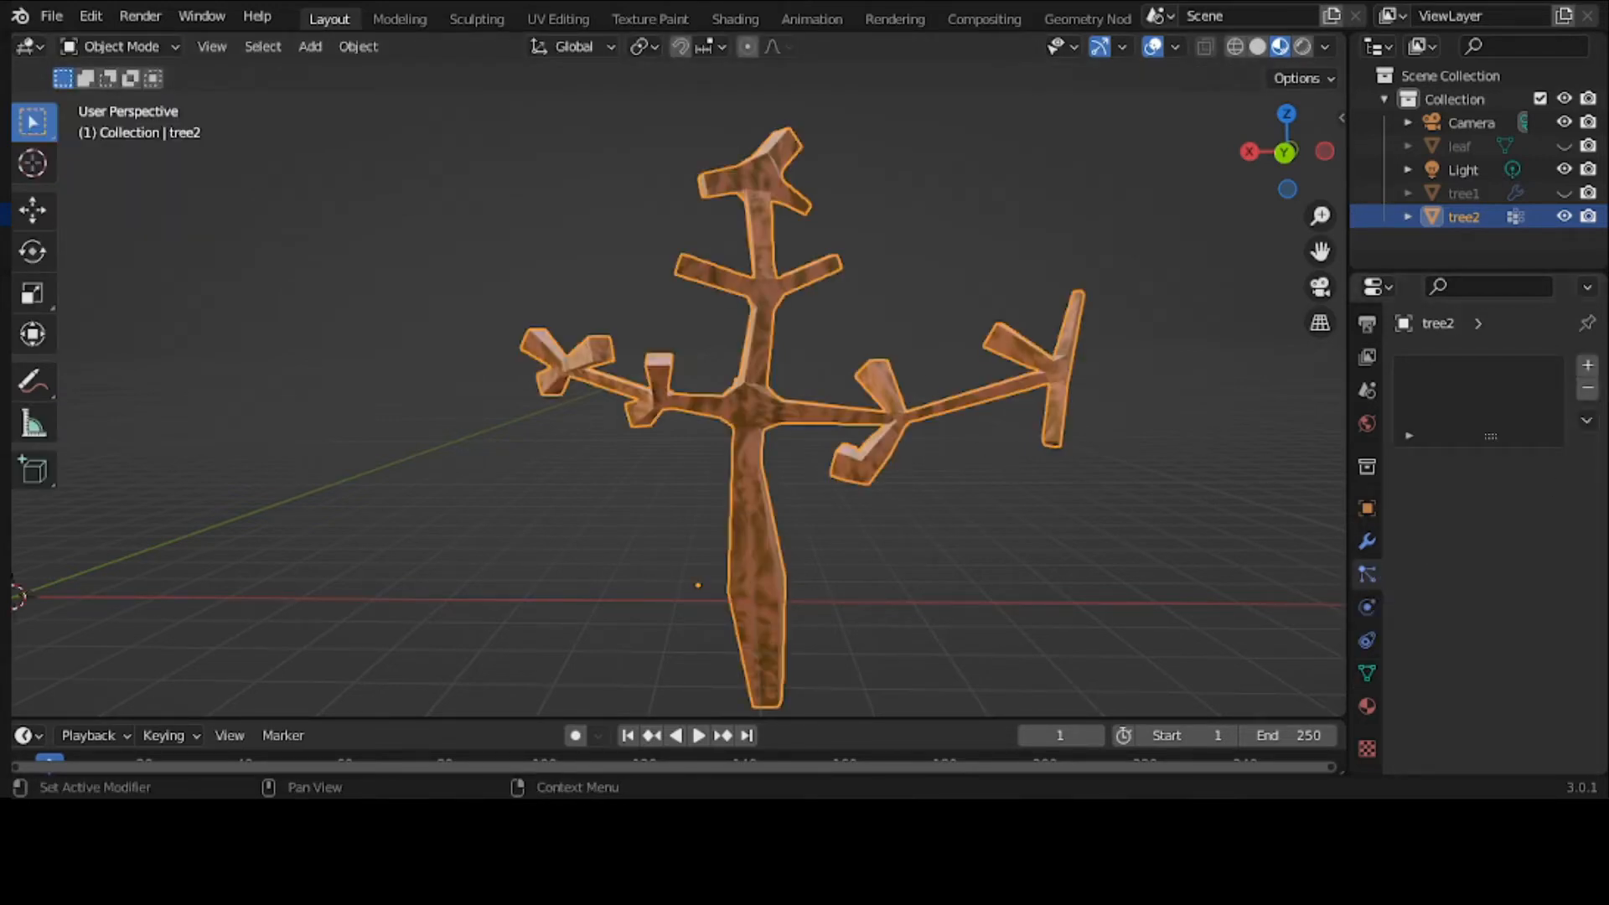
click(1589, 365)
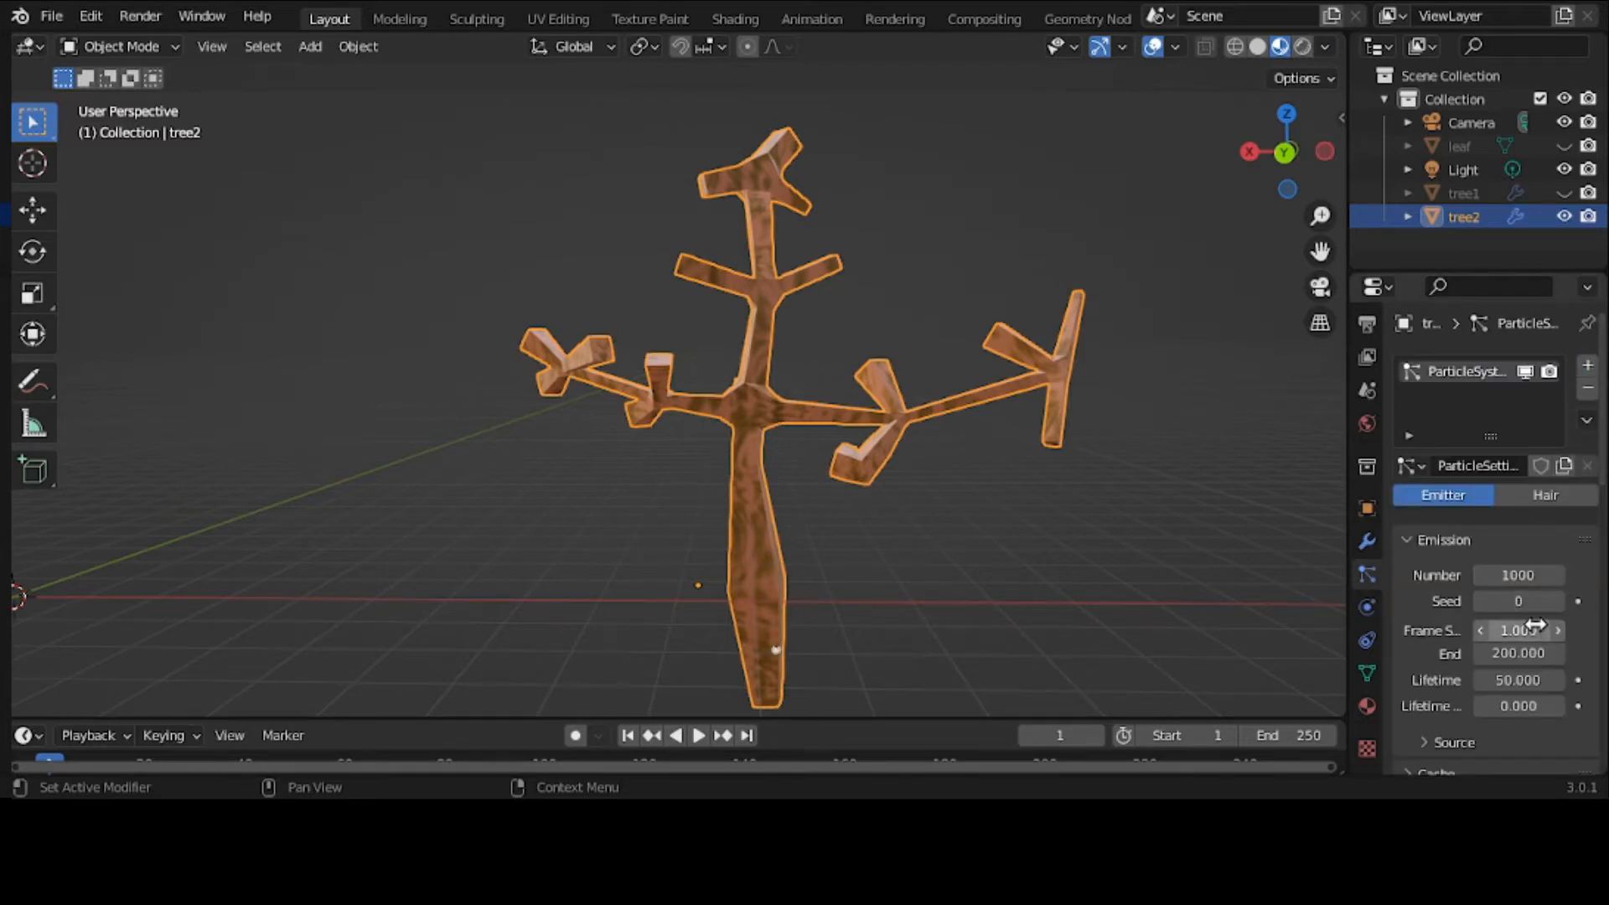
Render the particles as Object, with leaf as the instance object
click(1465, 549)
scroll(1465, 550, down, 4)
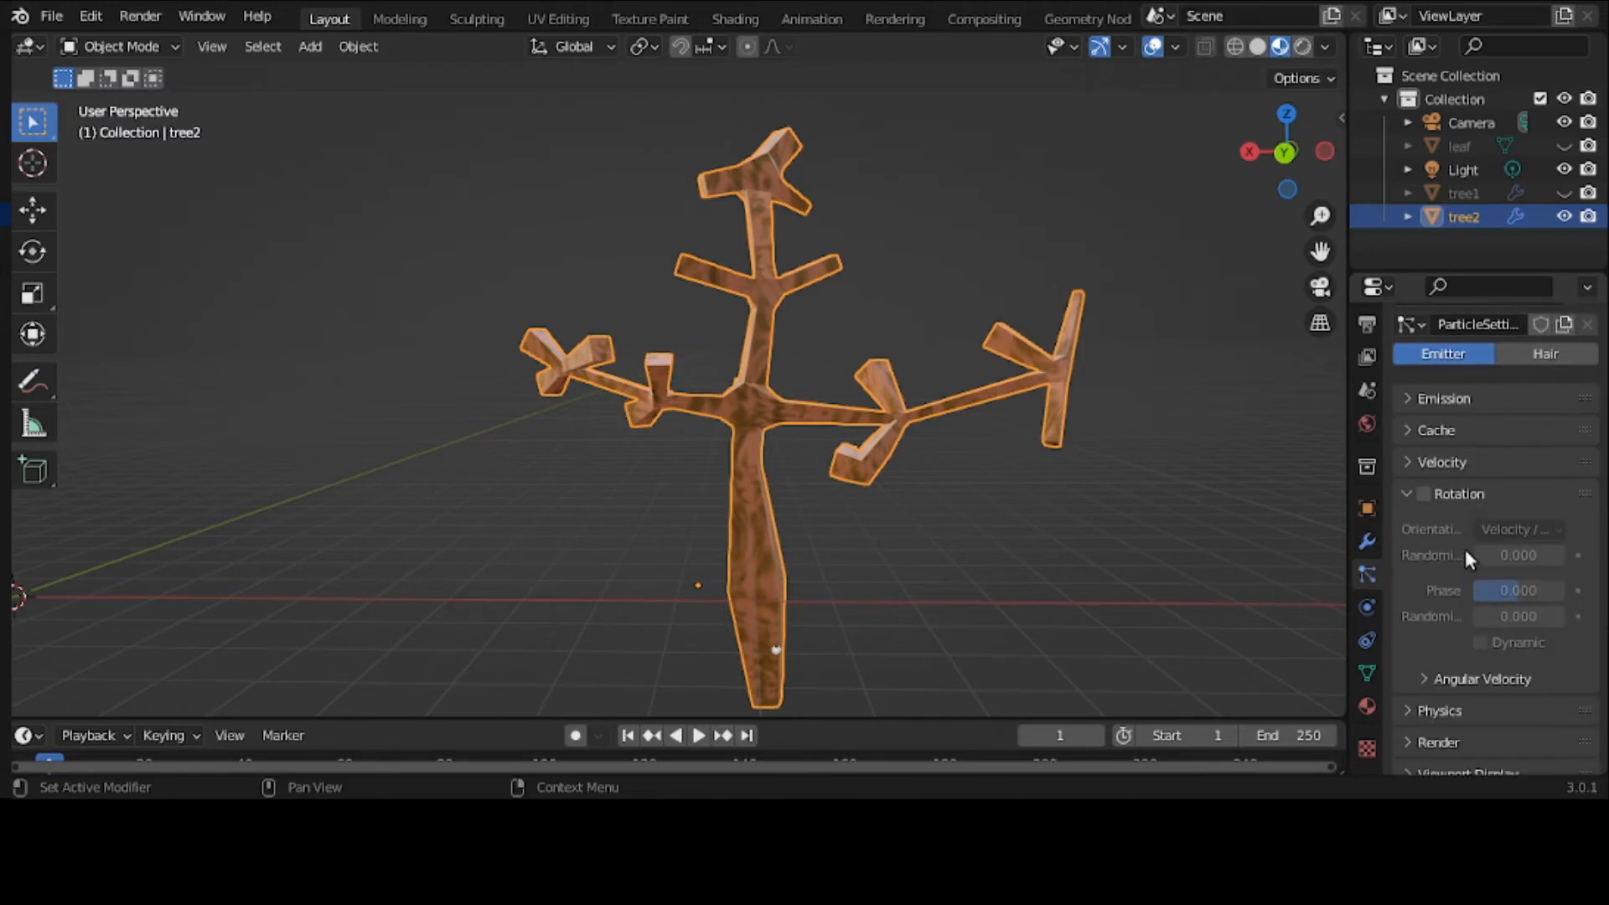
click(1408, 494)
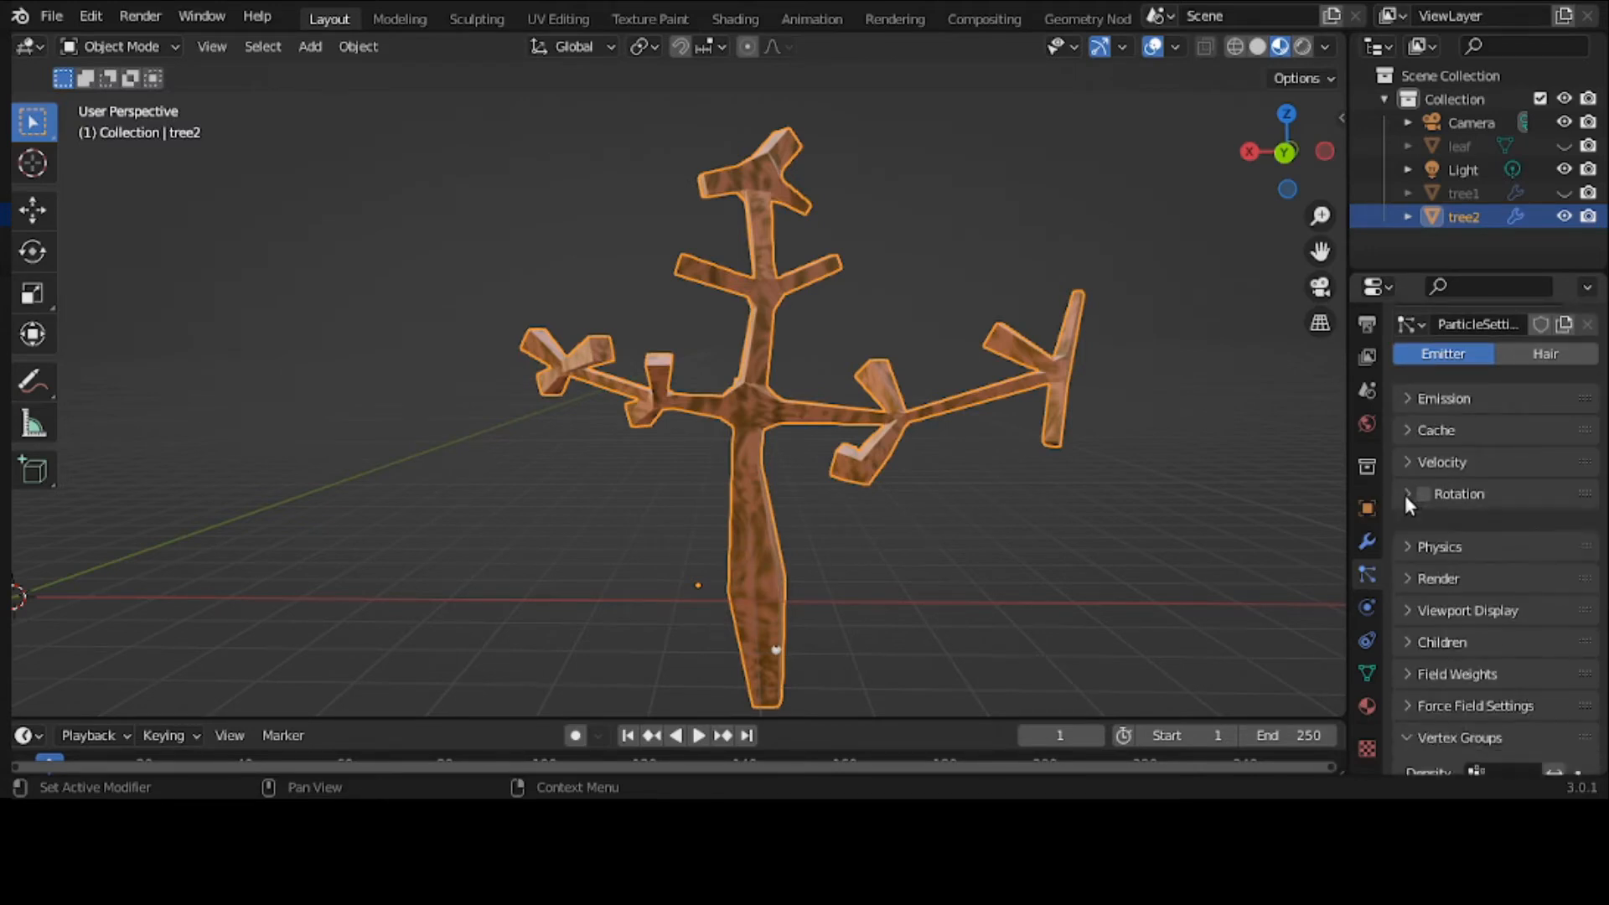
scroll(1405, 503, down, 4)
click(1438, 423)
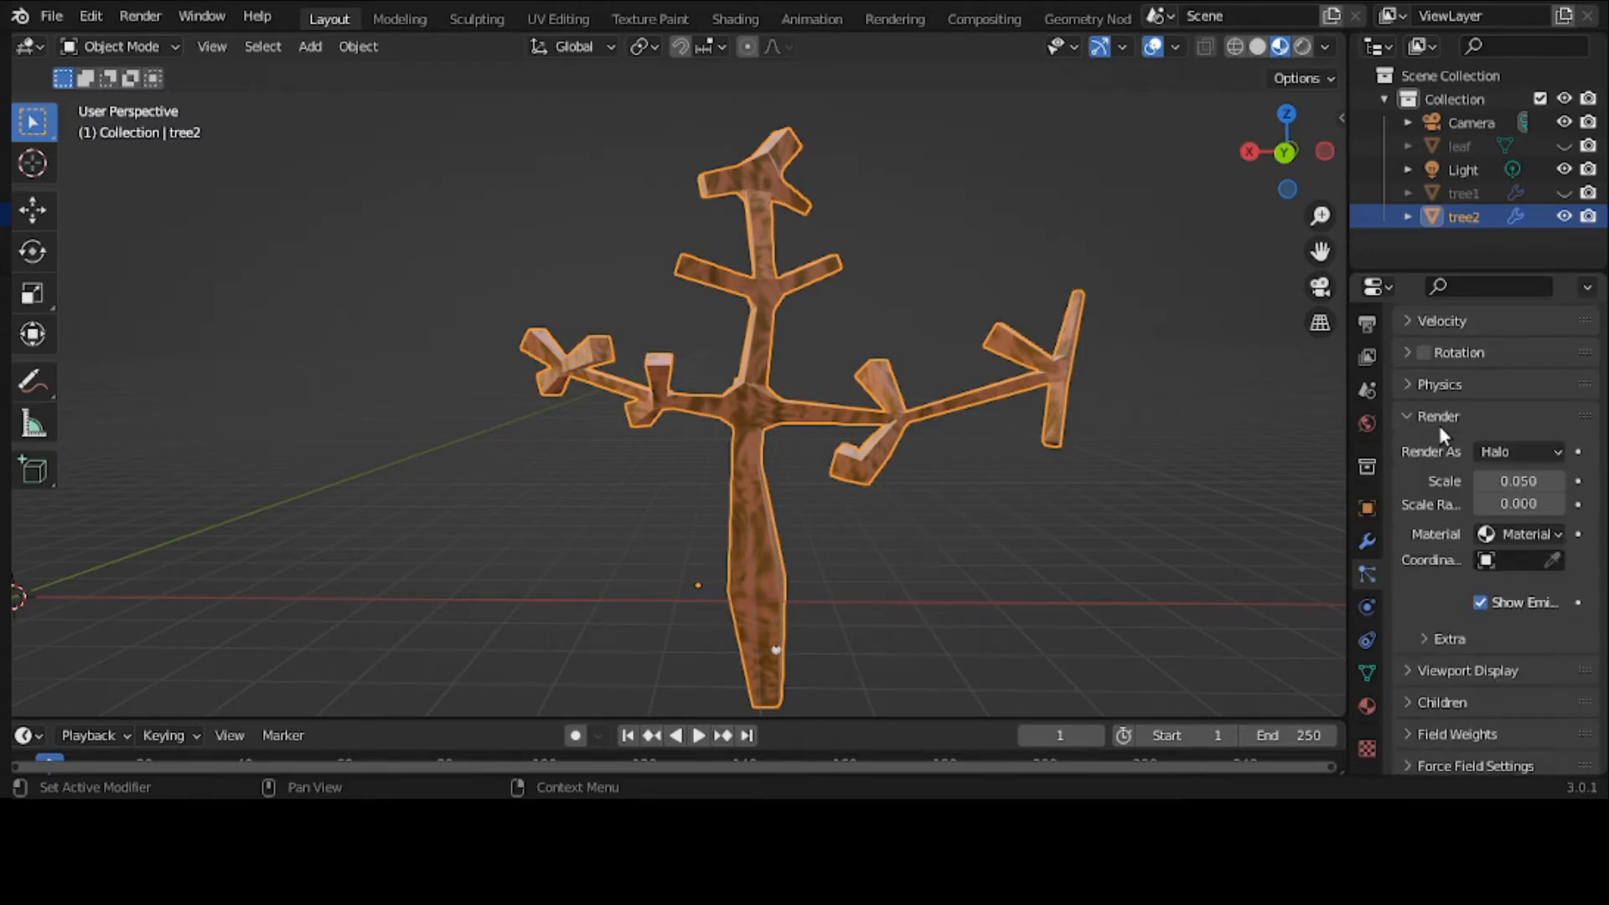
click(1515, 459)
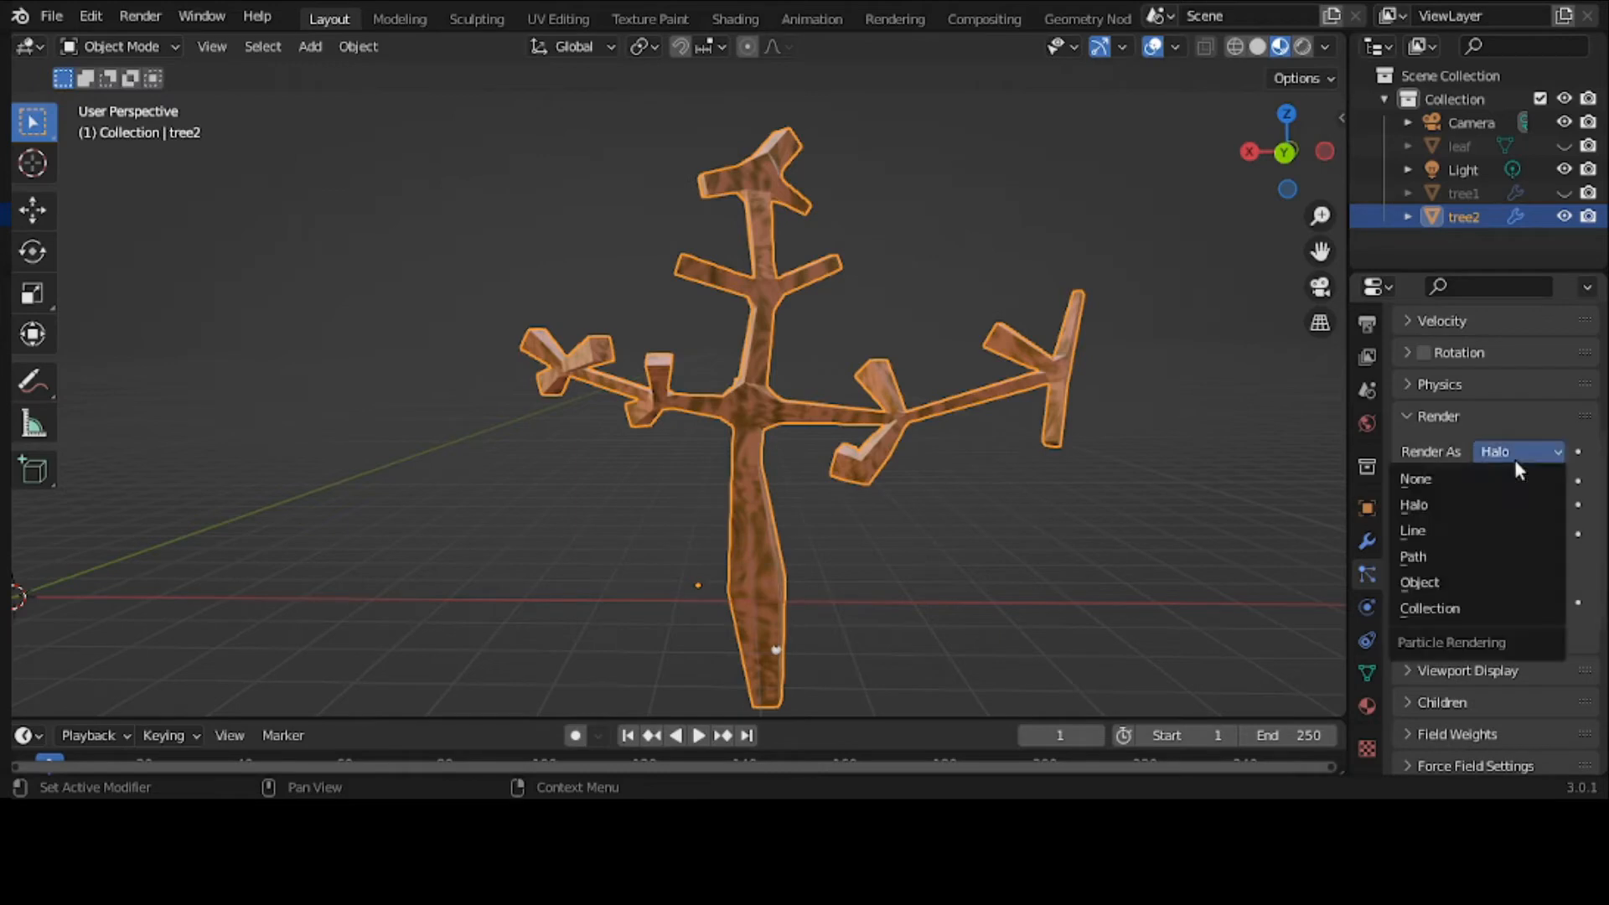
click(1496, 576)
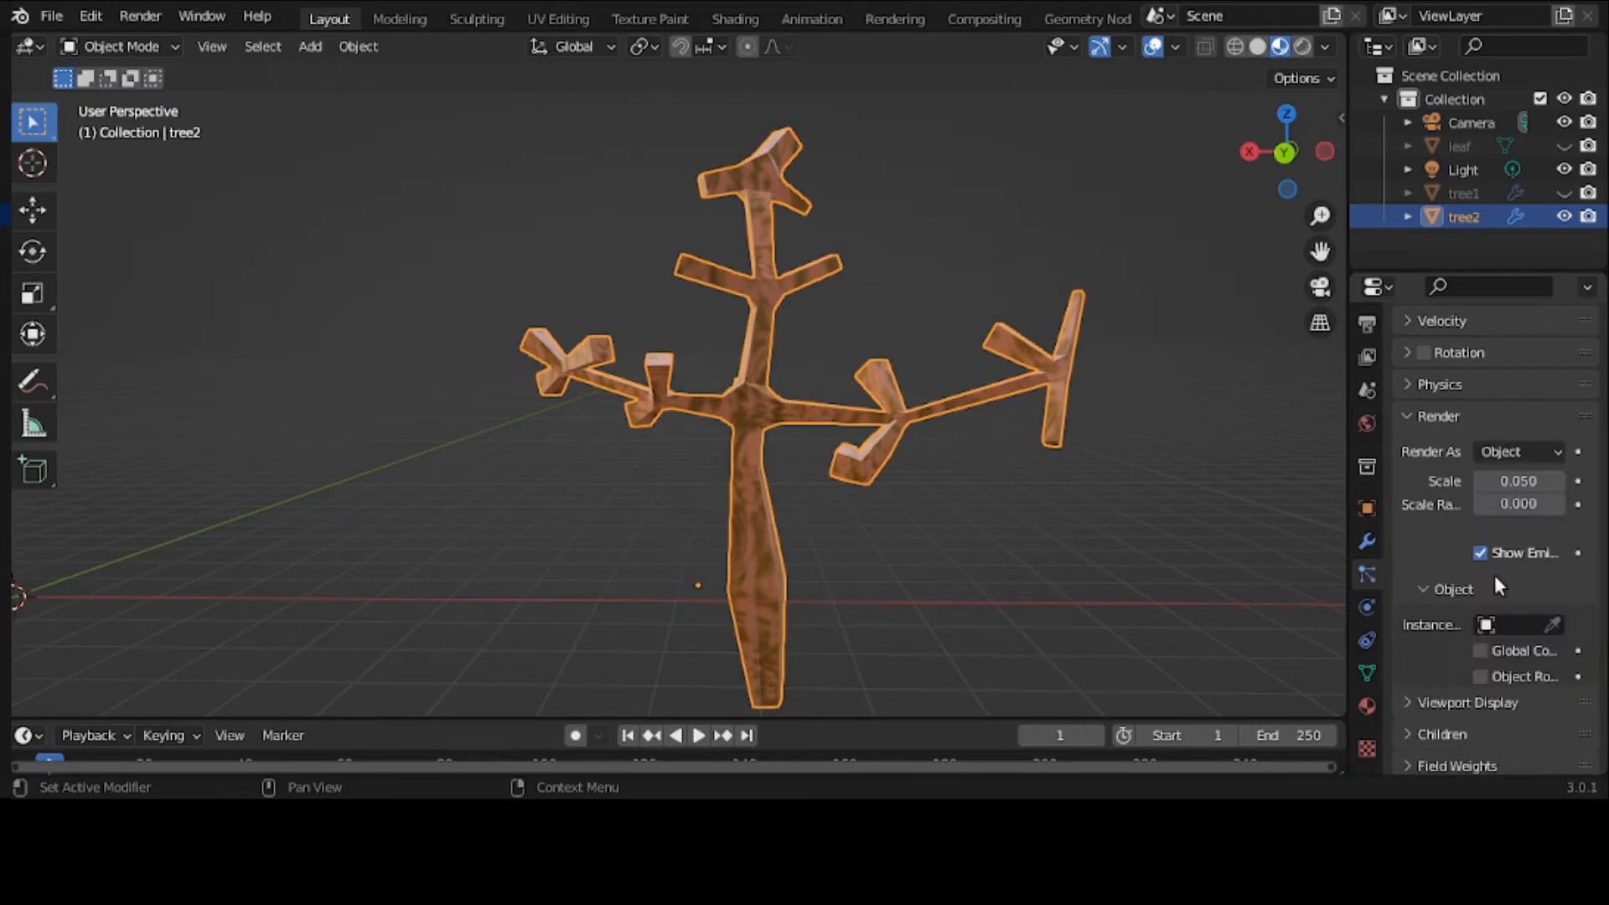
click(1515, 625)
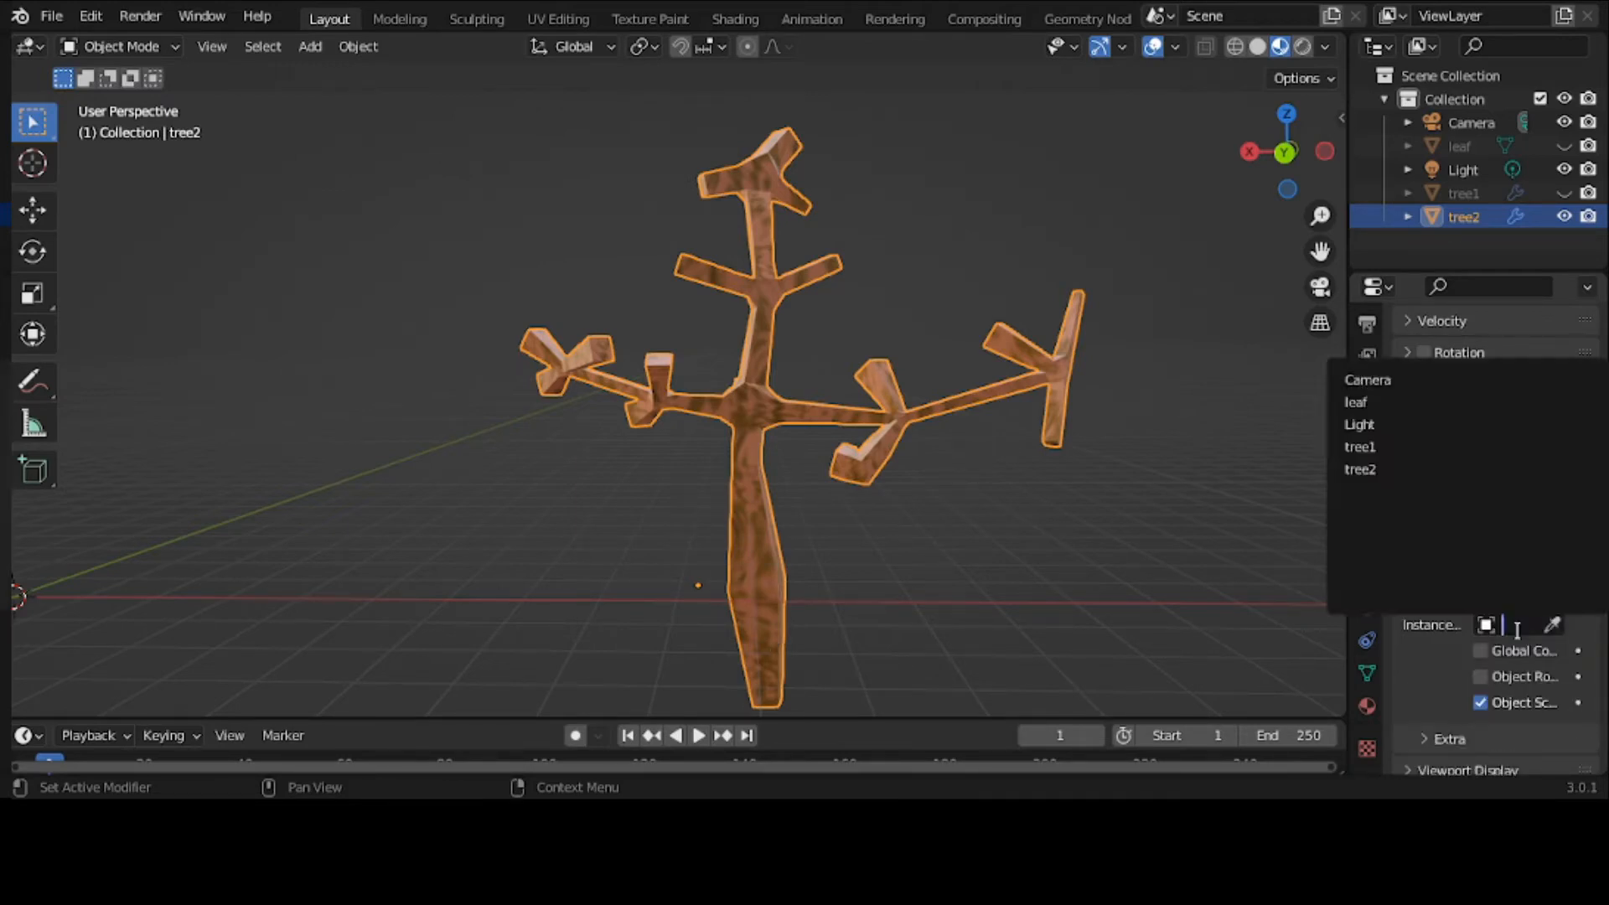
click(1411, 404)
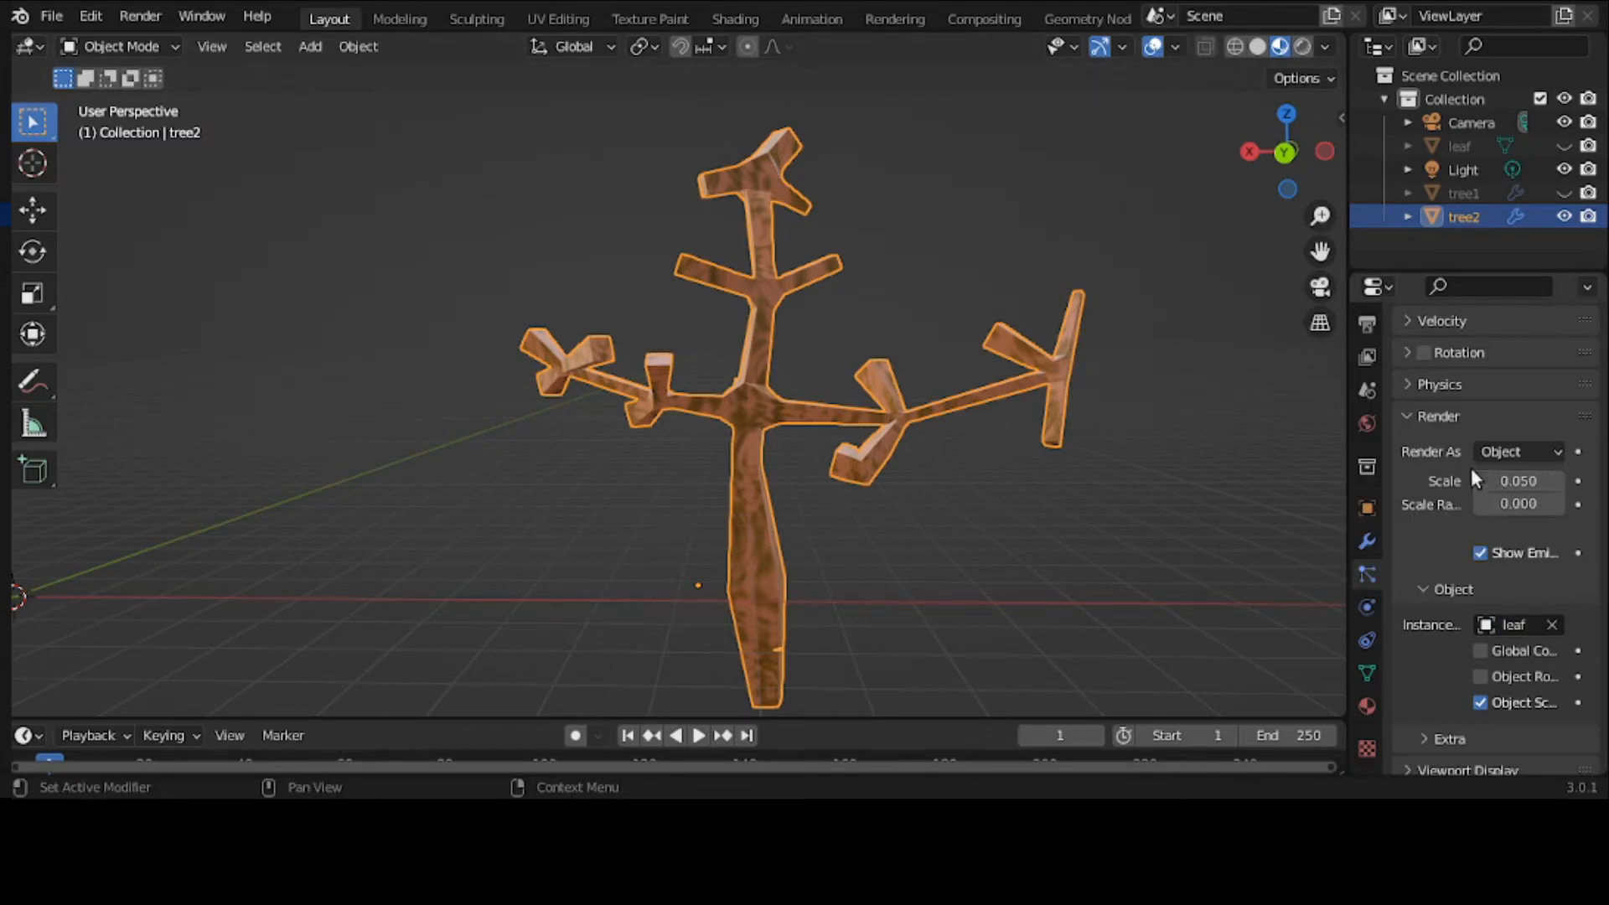
Set the emission end frame of tree2's particle system to 1
scroll(1457, 448, up, 8)
click(1451, 540)
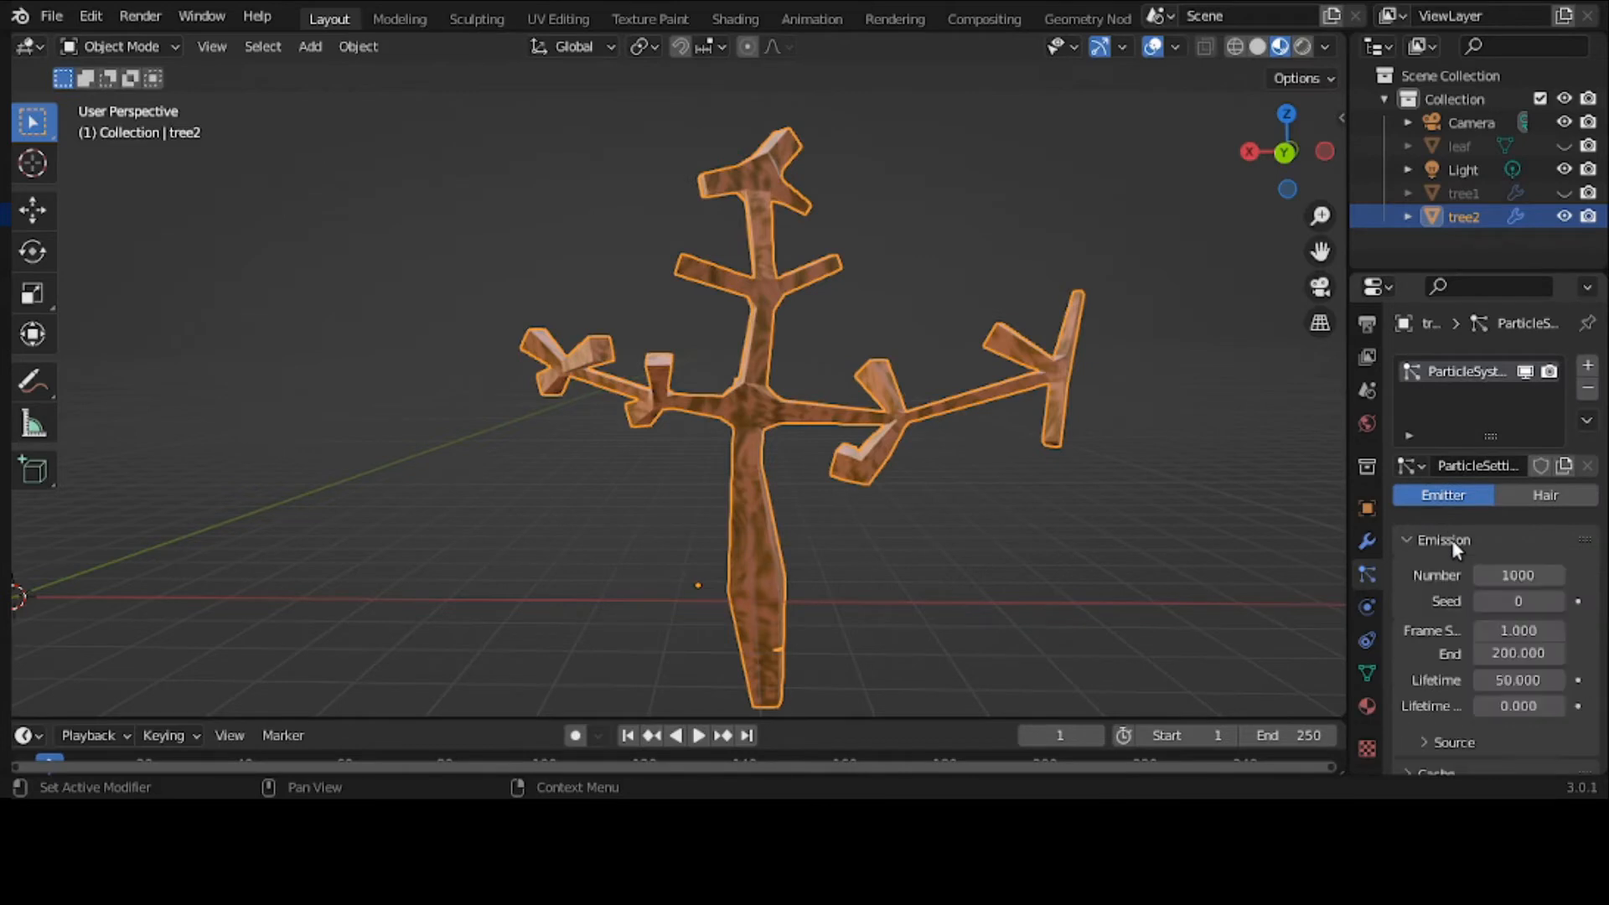
scroll(1515, 636, down, 1)
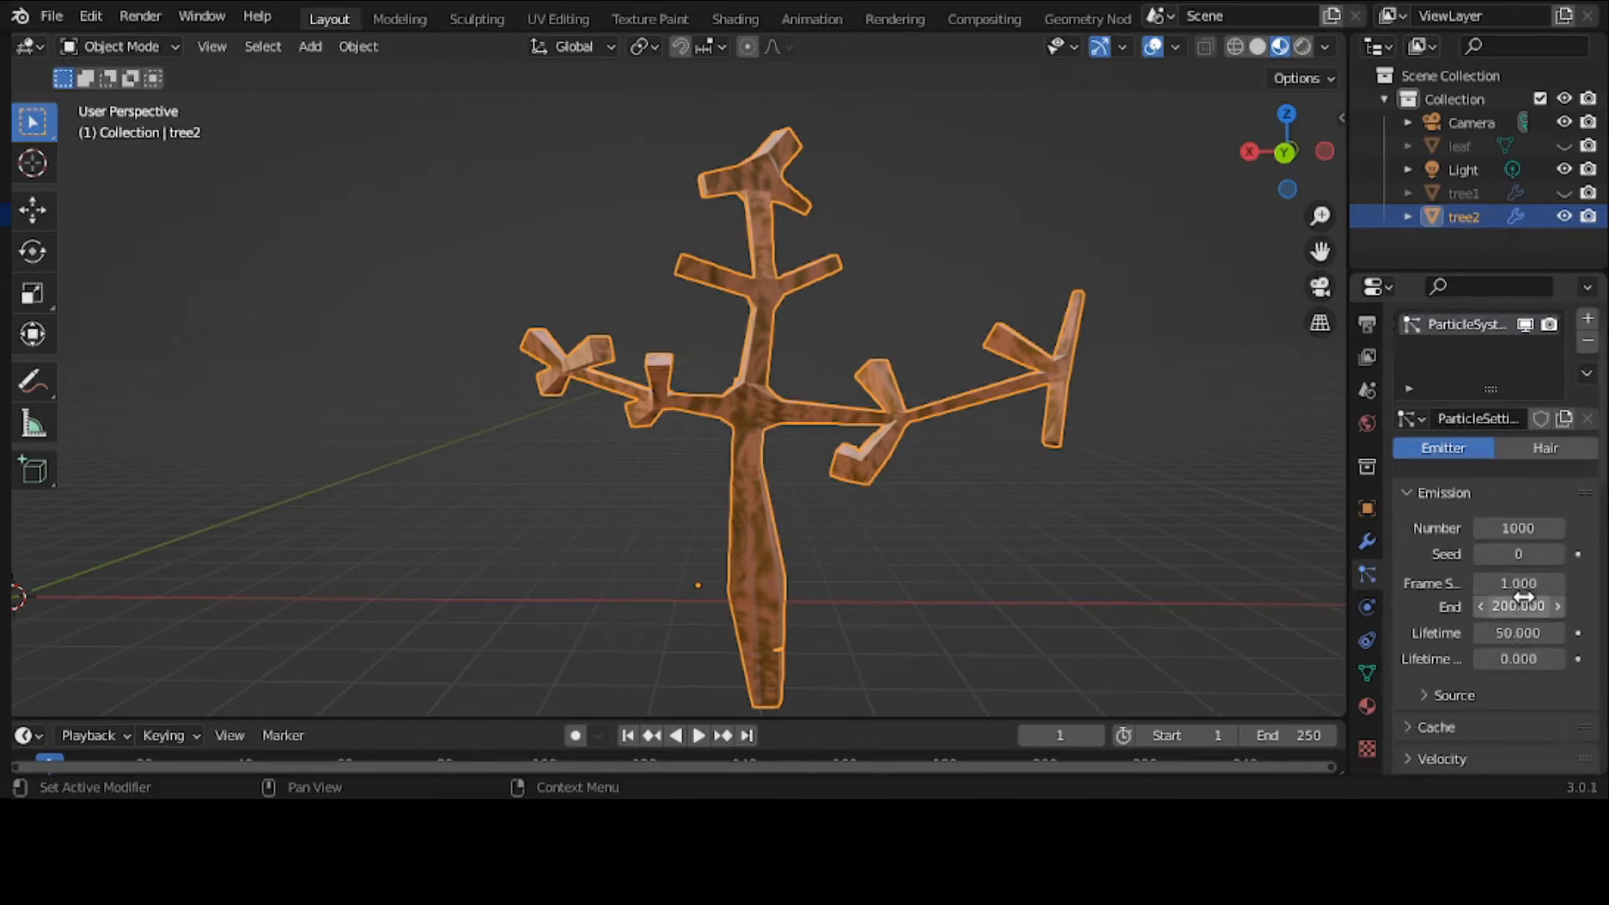
click(1521, 607)
text(1)
key(Return)
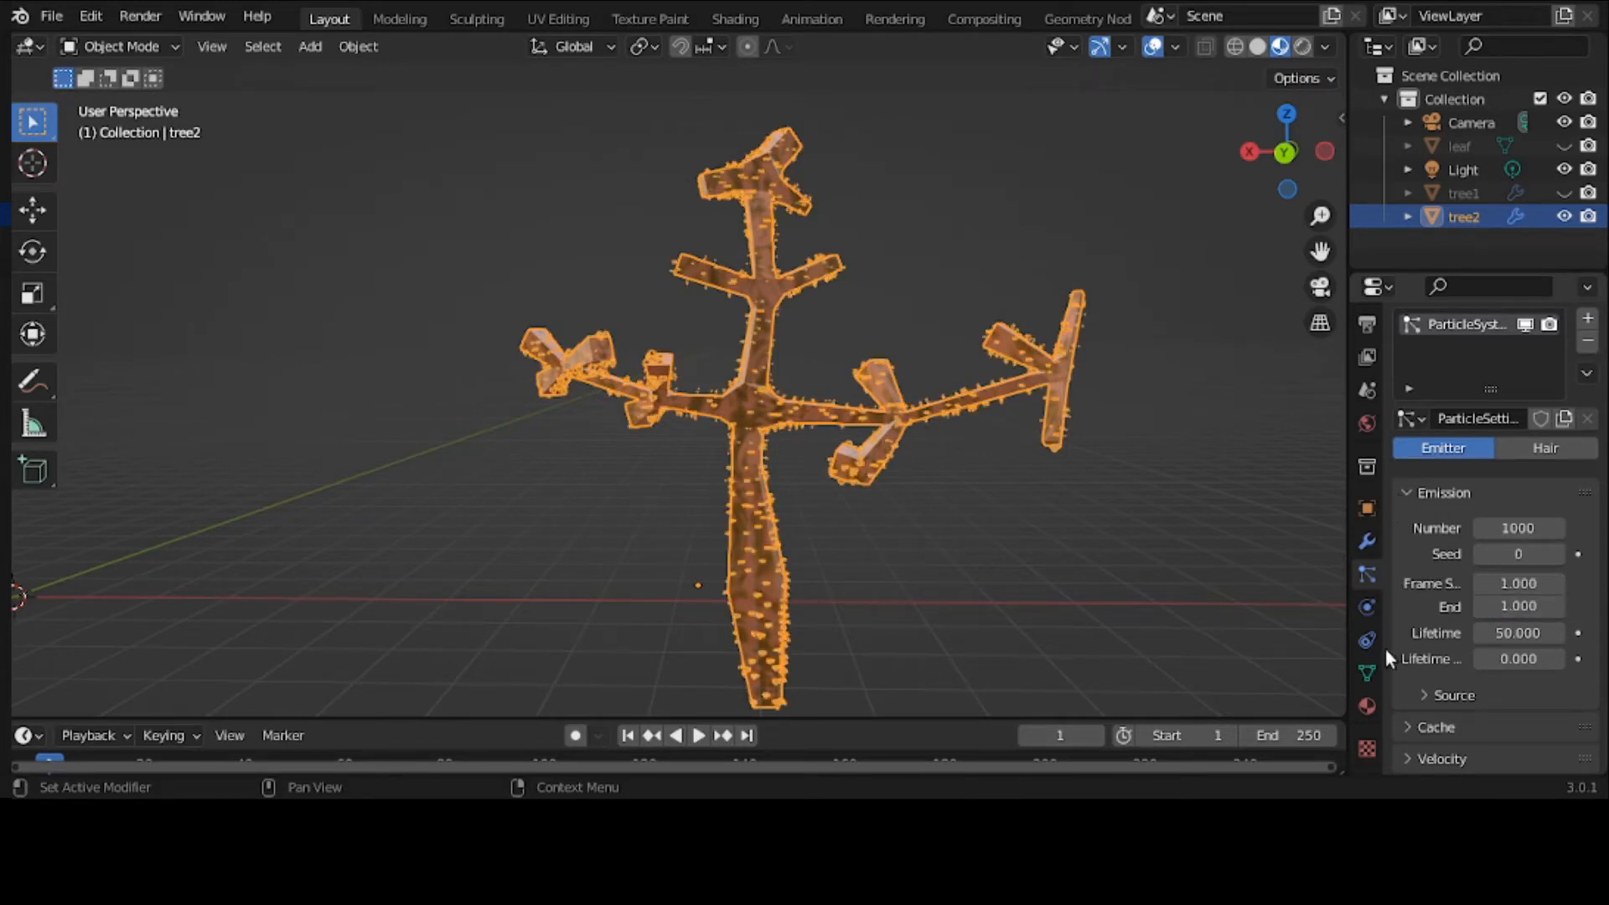
Set the render scale of the leaf particles to 0.270 and deselect tree2
scroll(1386, 647, down, 3)
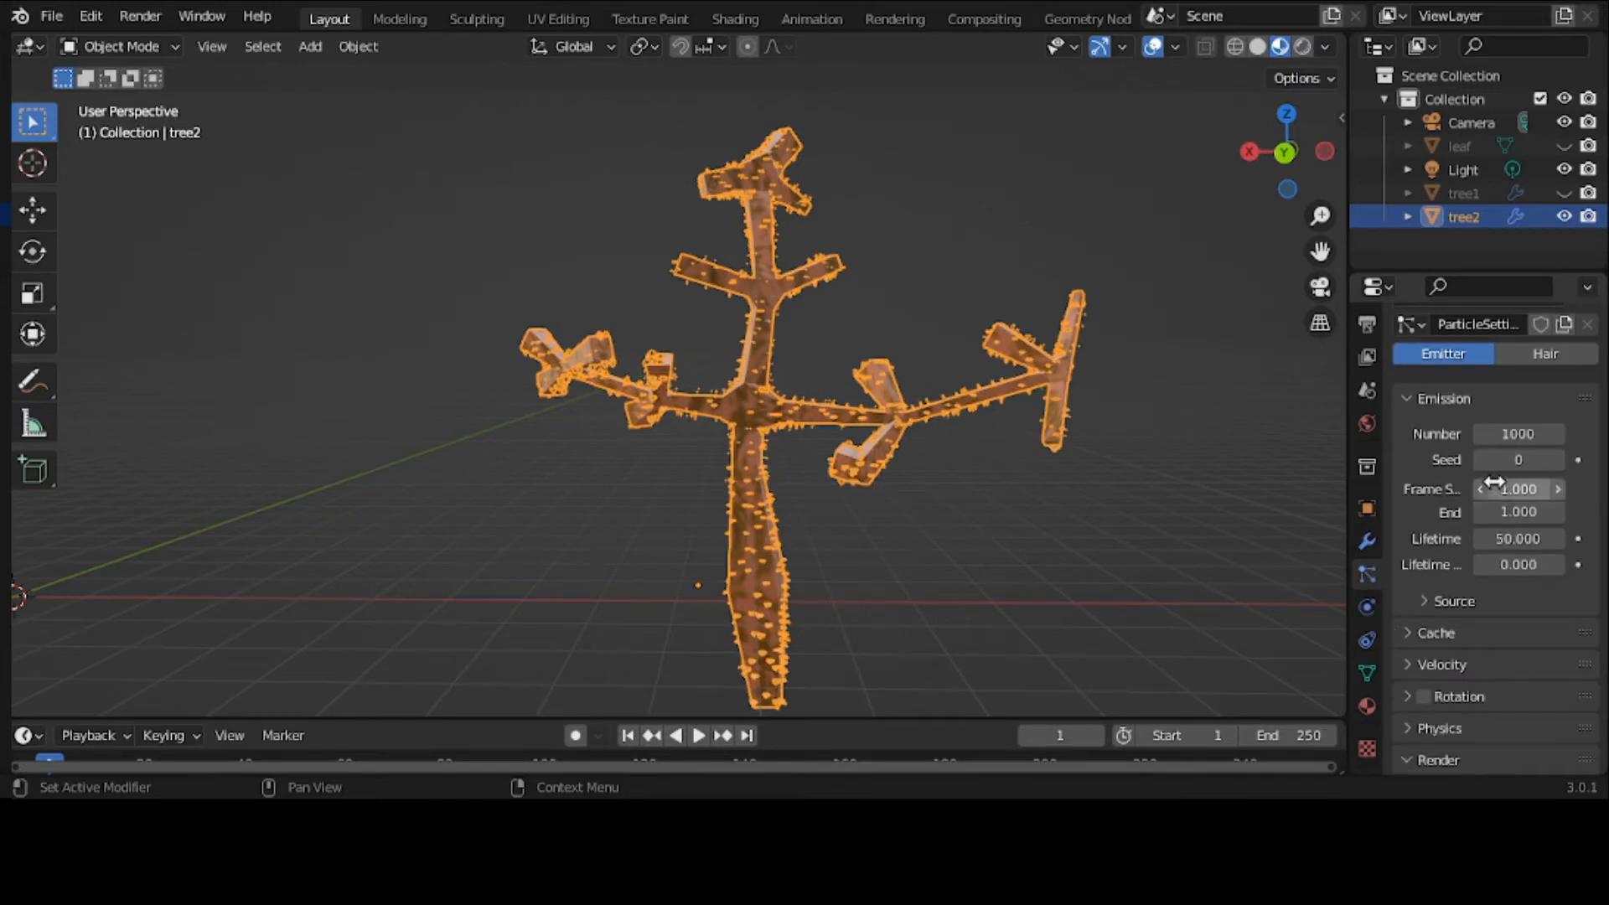
click(1442, 398)
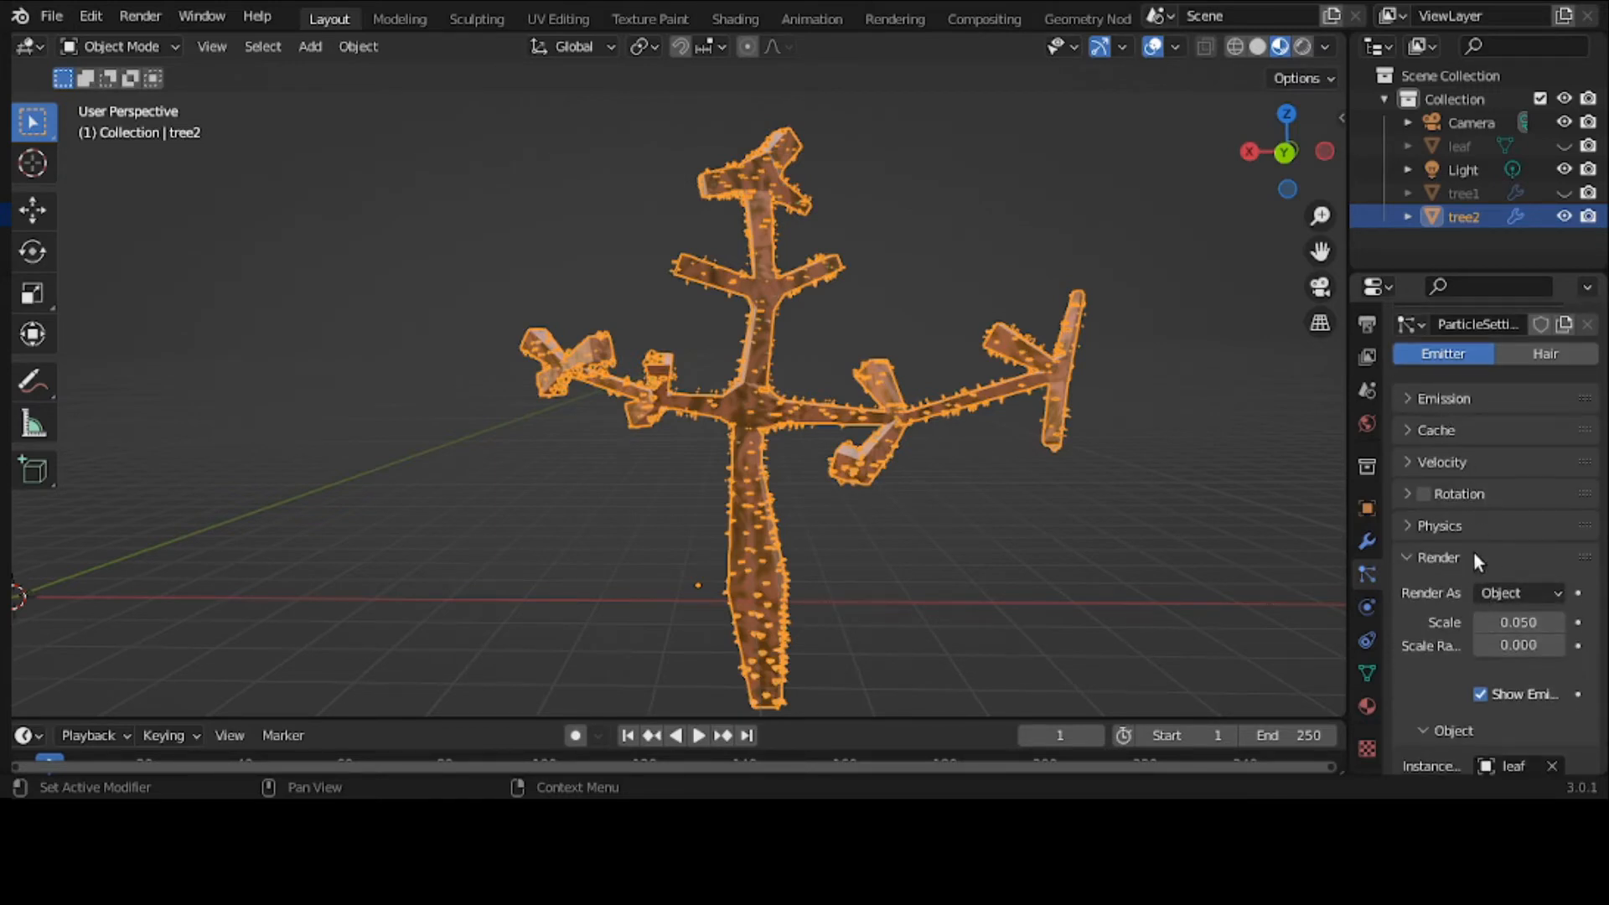
drag(1519, 622, 1576, 622)
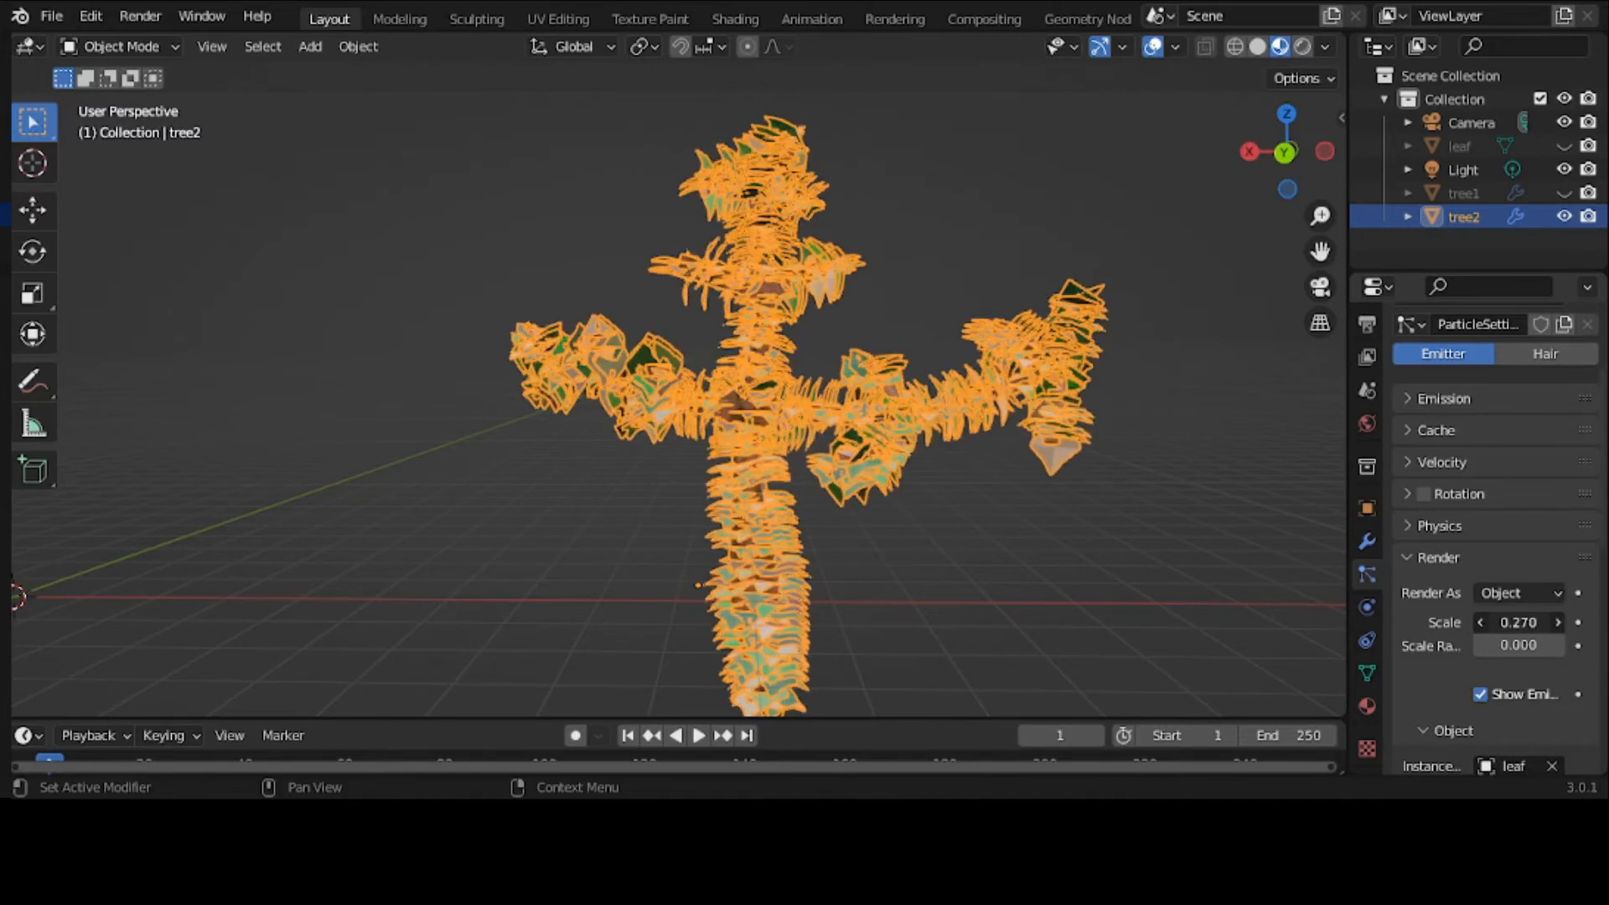
click(1175, 546)
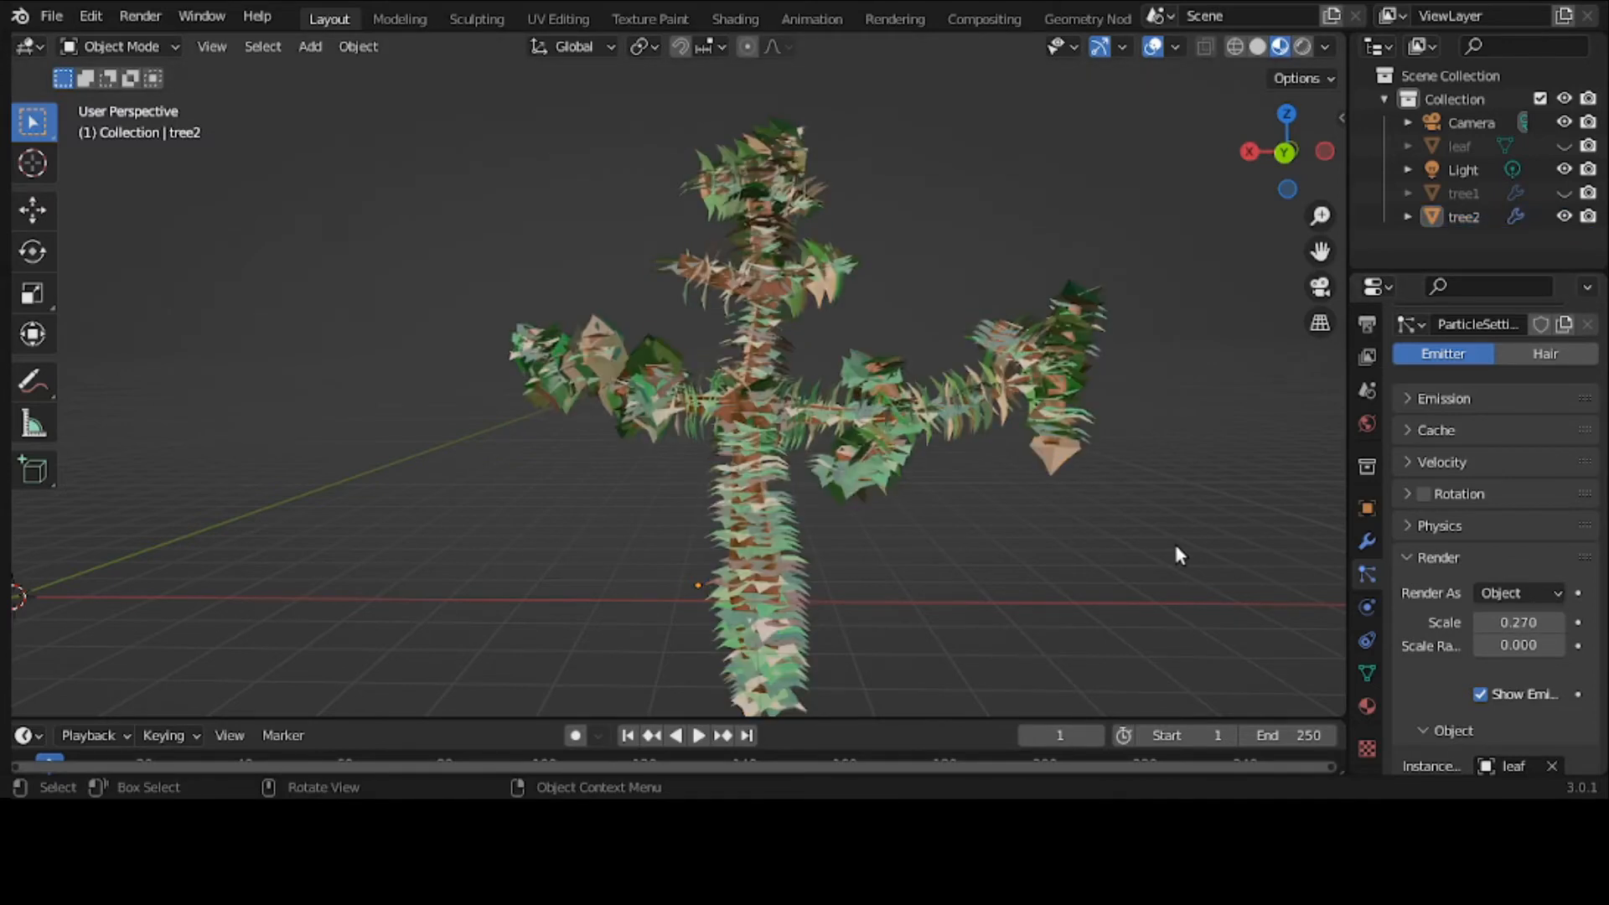
Assign the leaves vertex group to the particle system's density so leaves grow only on the painted branches
scroll(1437, 565, down, 7)
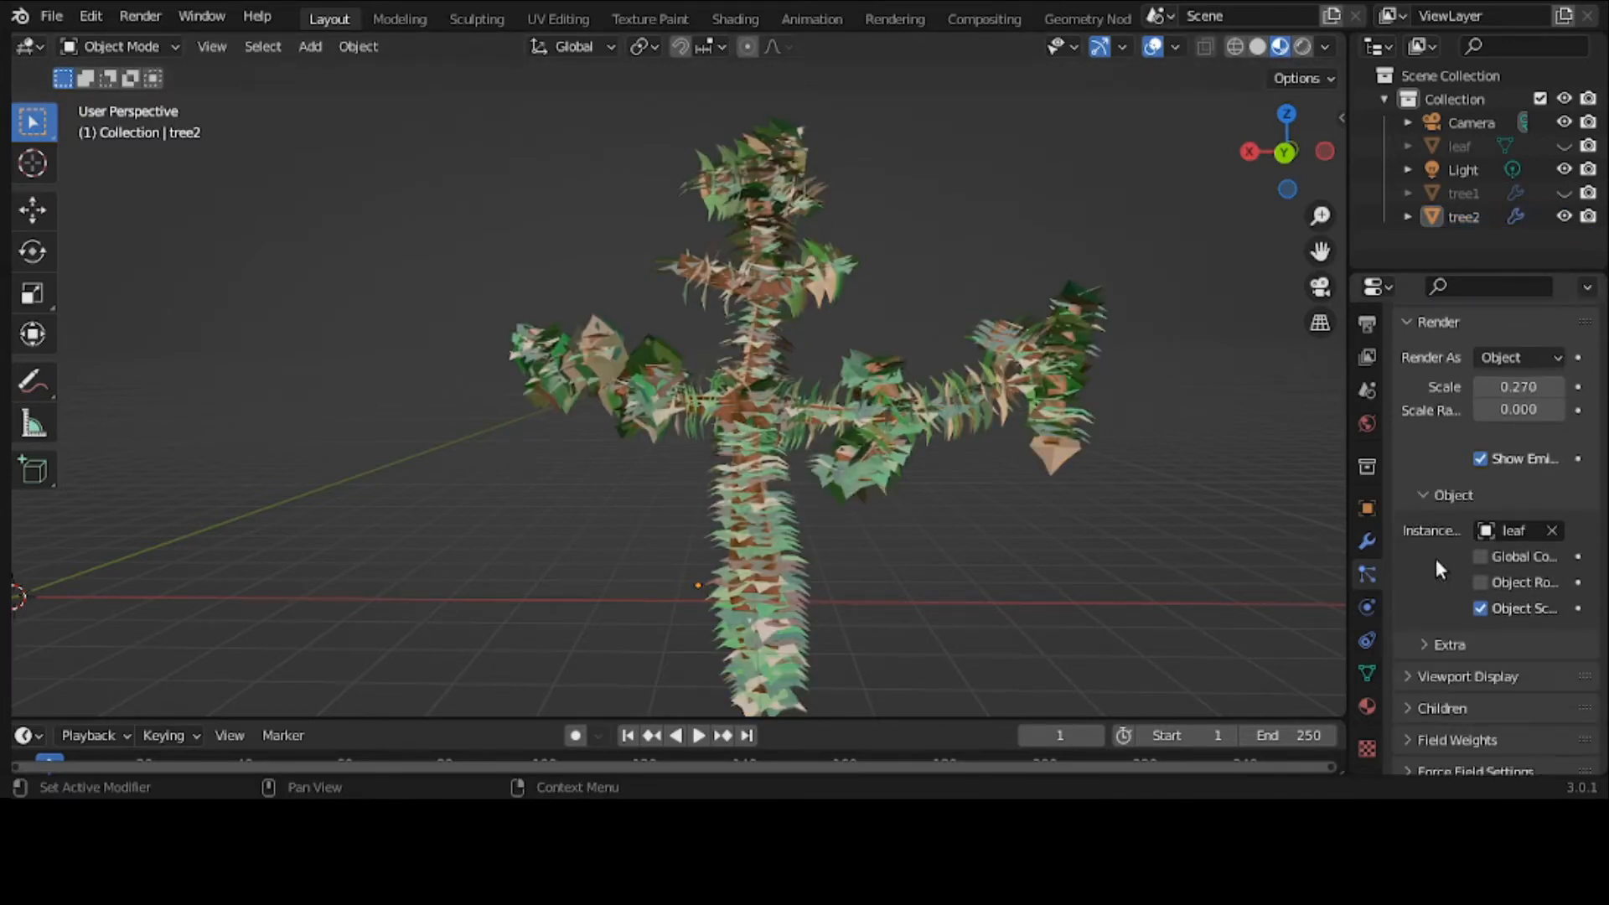
scroll(1432, 444, up, 2)
click(1436, 370)
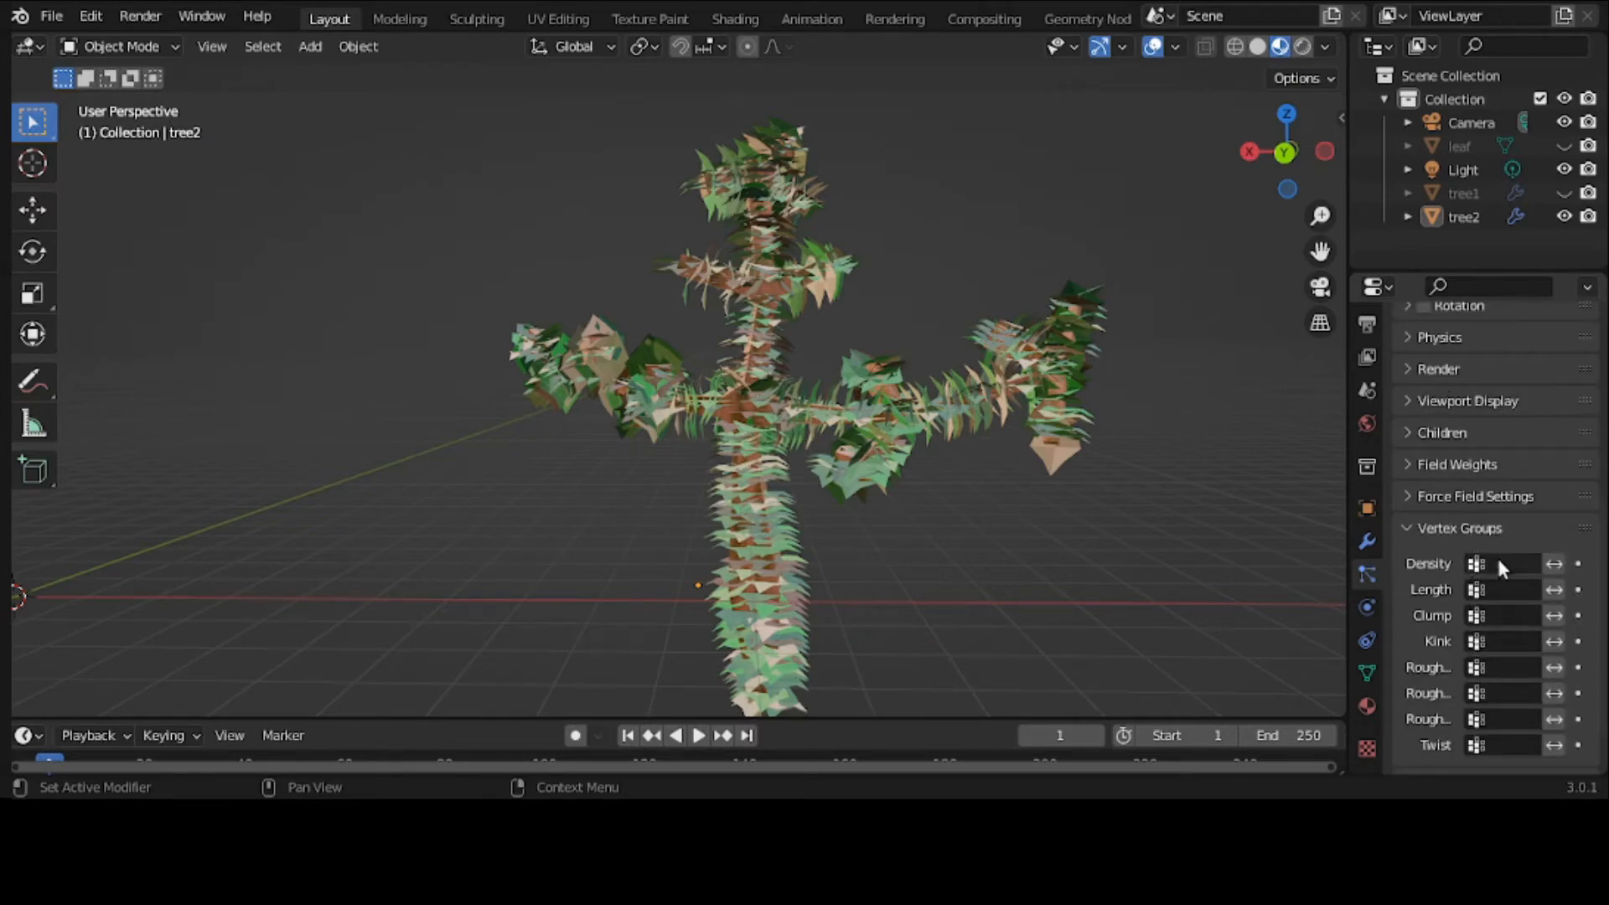
click(1499, 565)
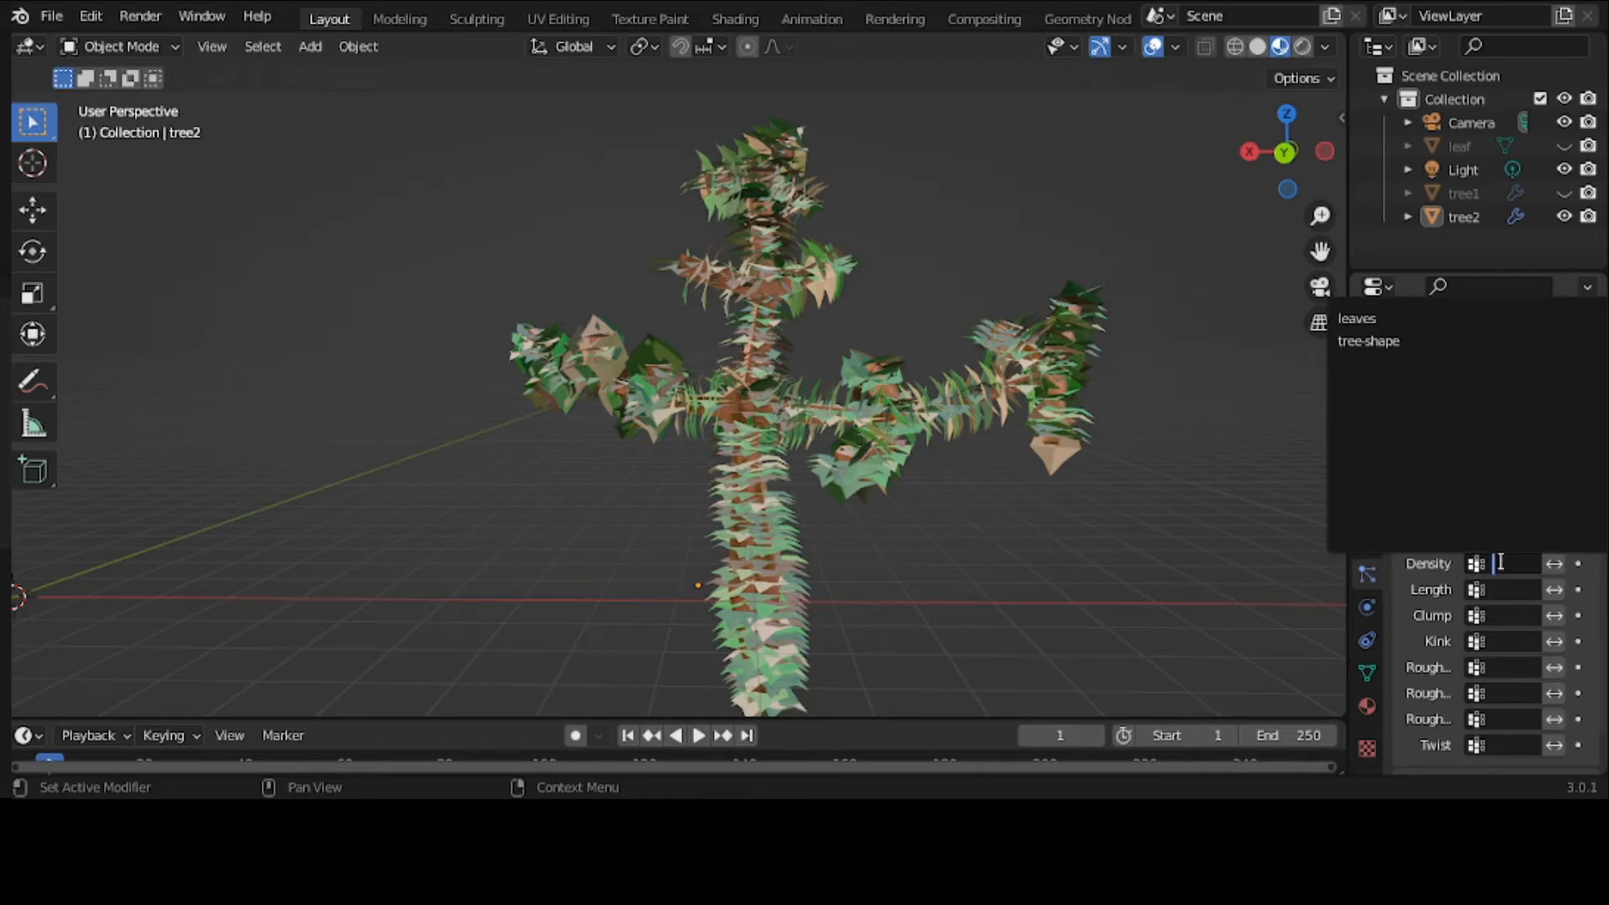
click(1386, 316)
middle_drag(1235, 444, 1171, 461)
middle_drag(851, 565, 941, 577)
middle_drag(775, 536, 697, 579)
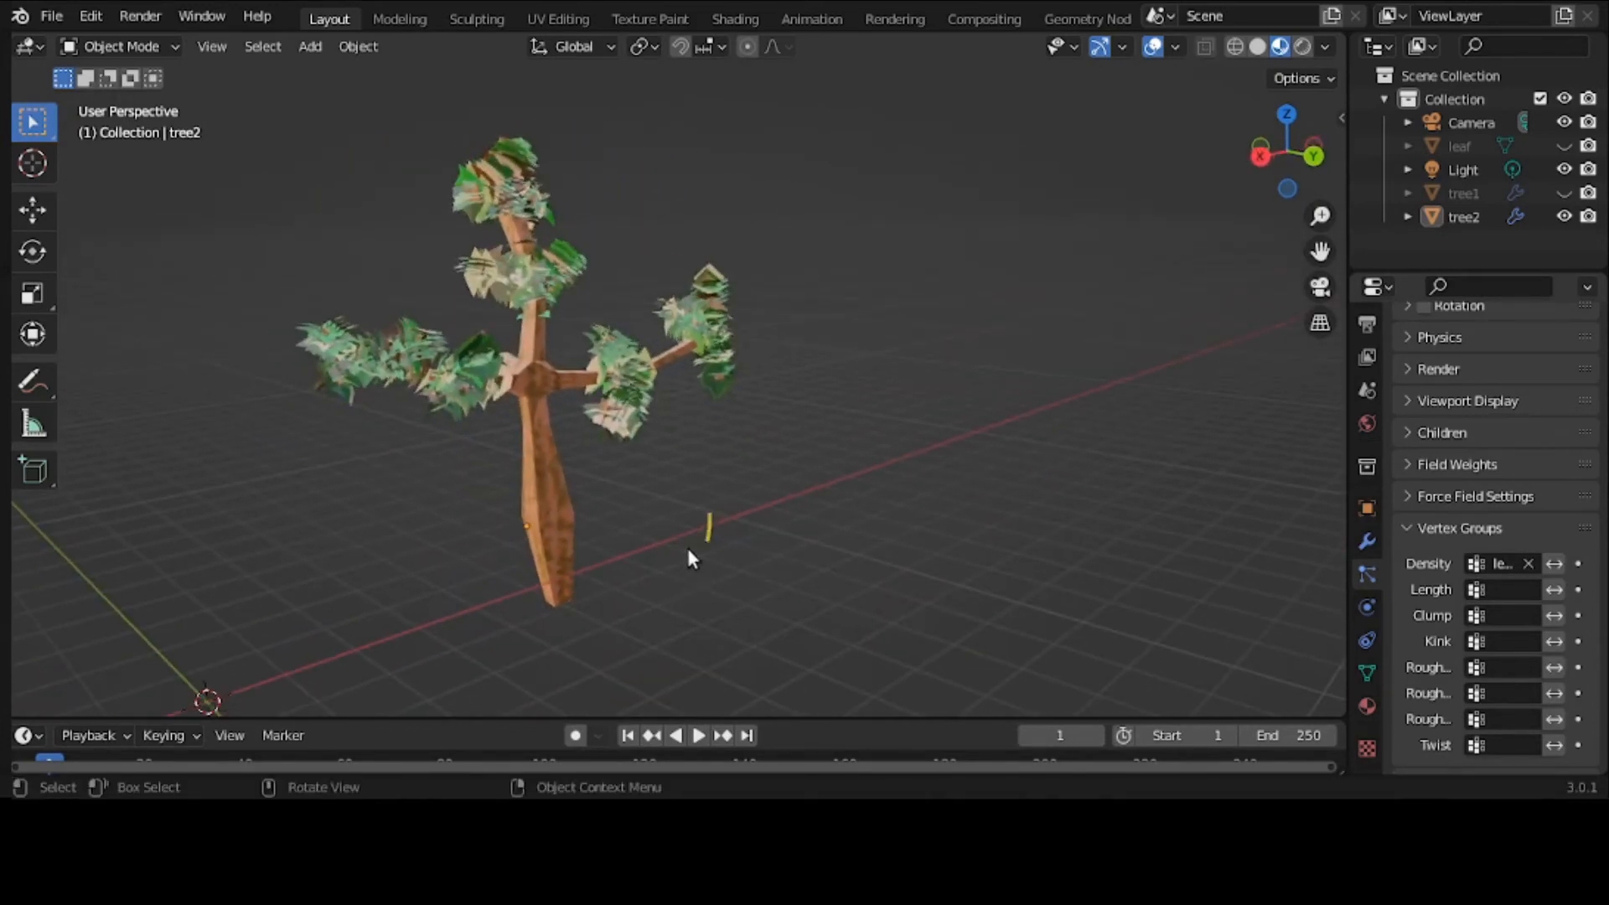
scroll(689, 549, up, 2)
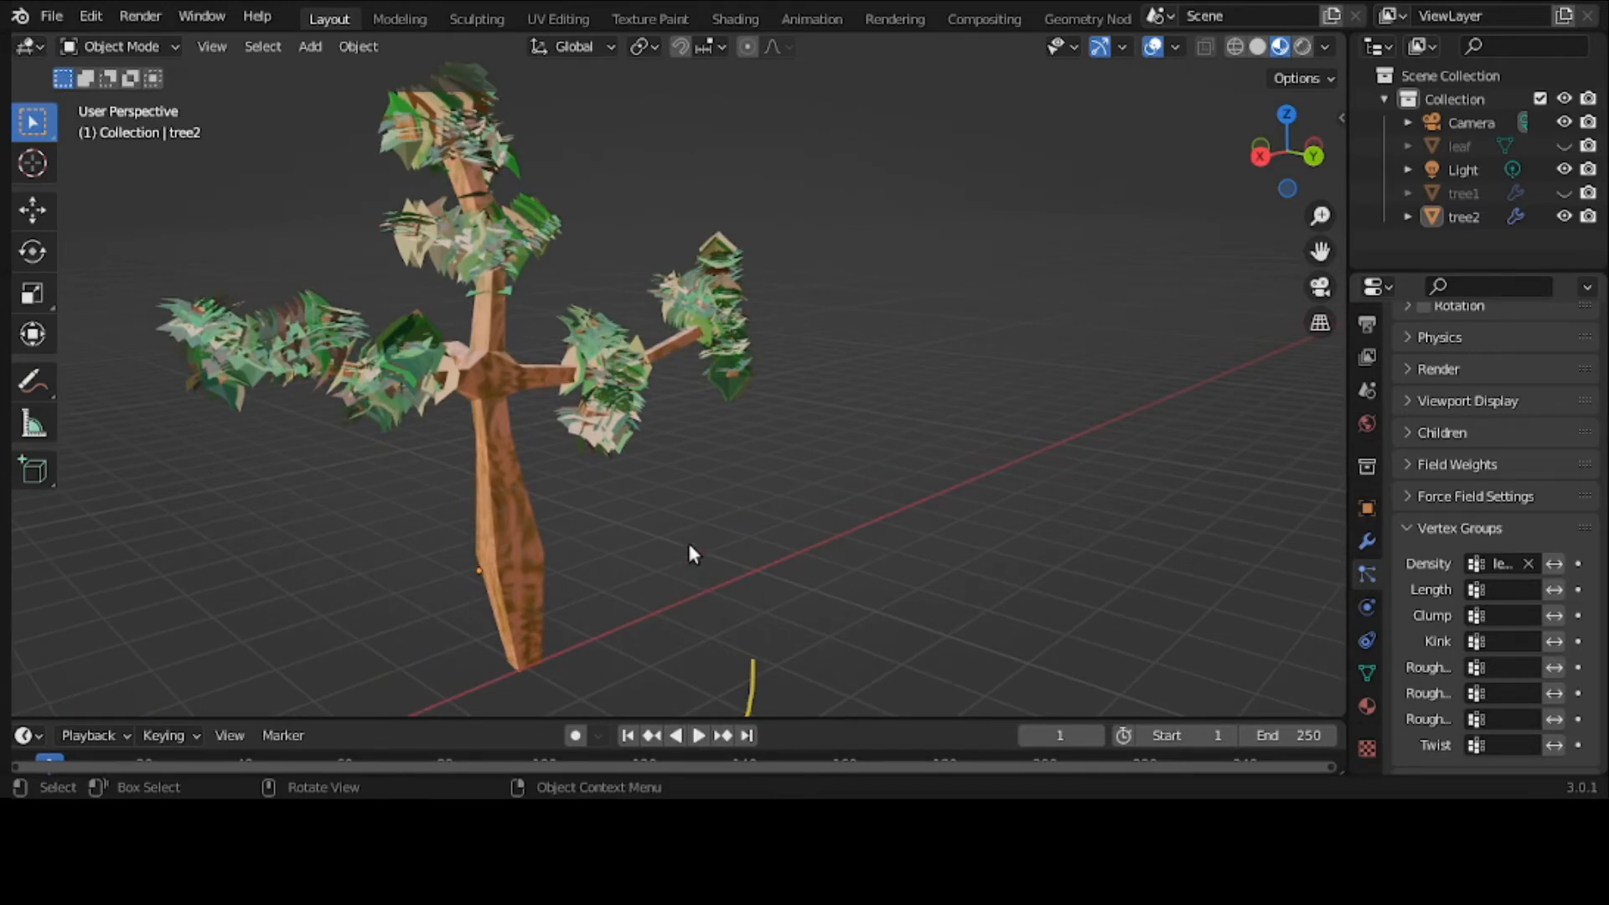
click(1366, 672)
scroll(1491, 434, up, 3)
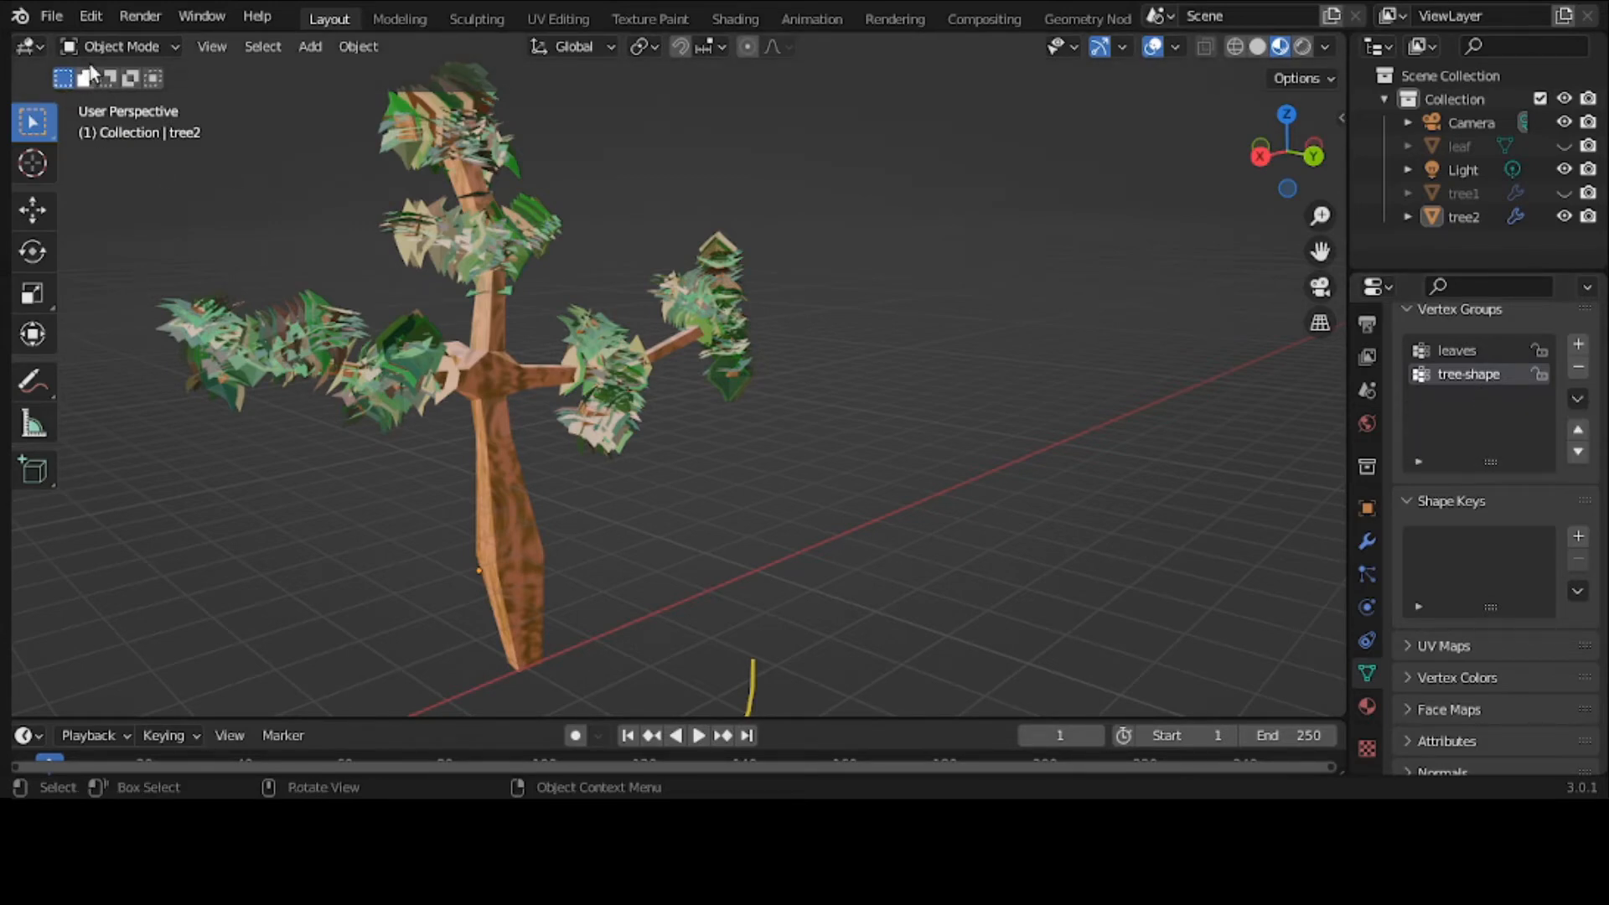
click(114, 47)
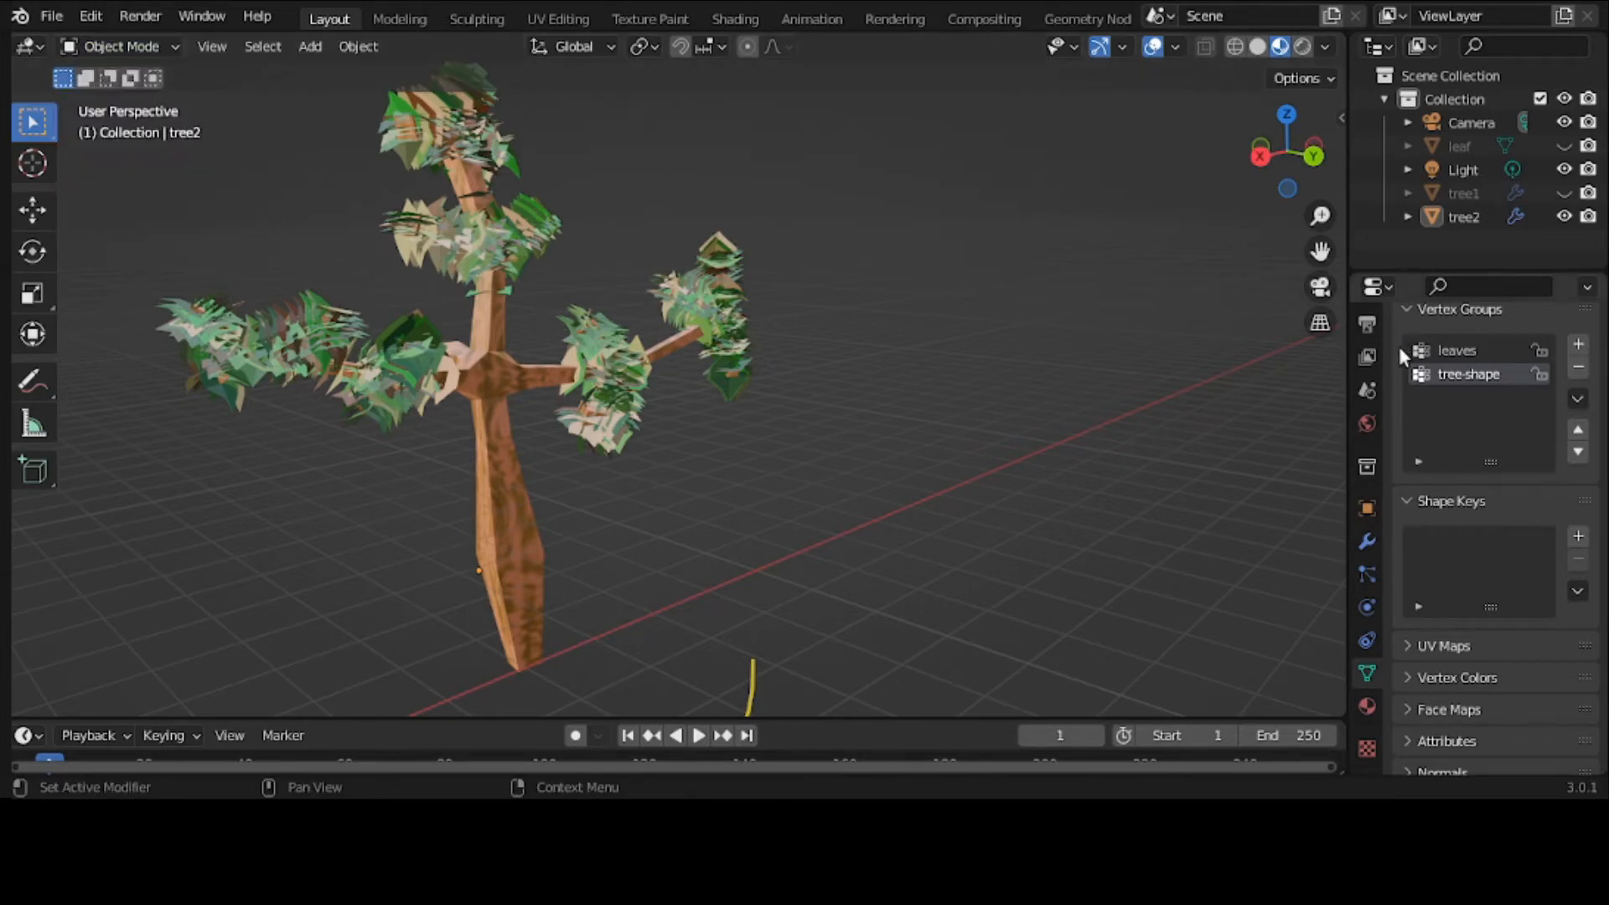
click(1415, 308)
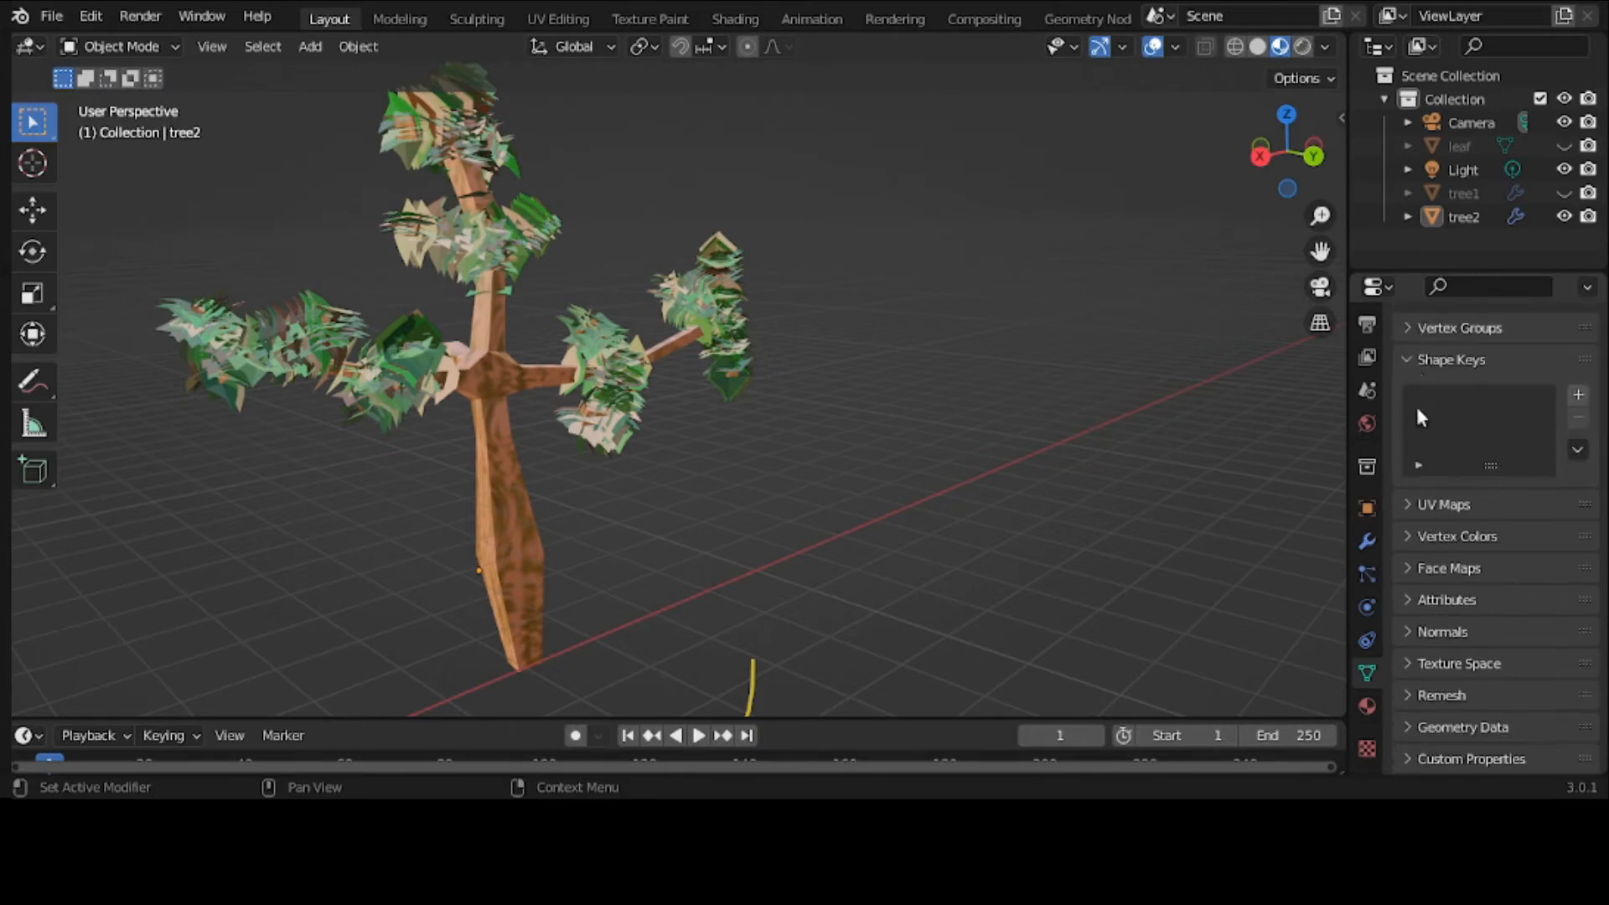
click(1369, 577)
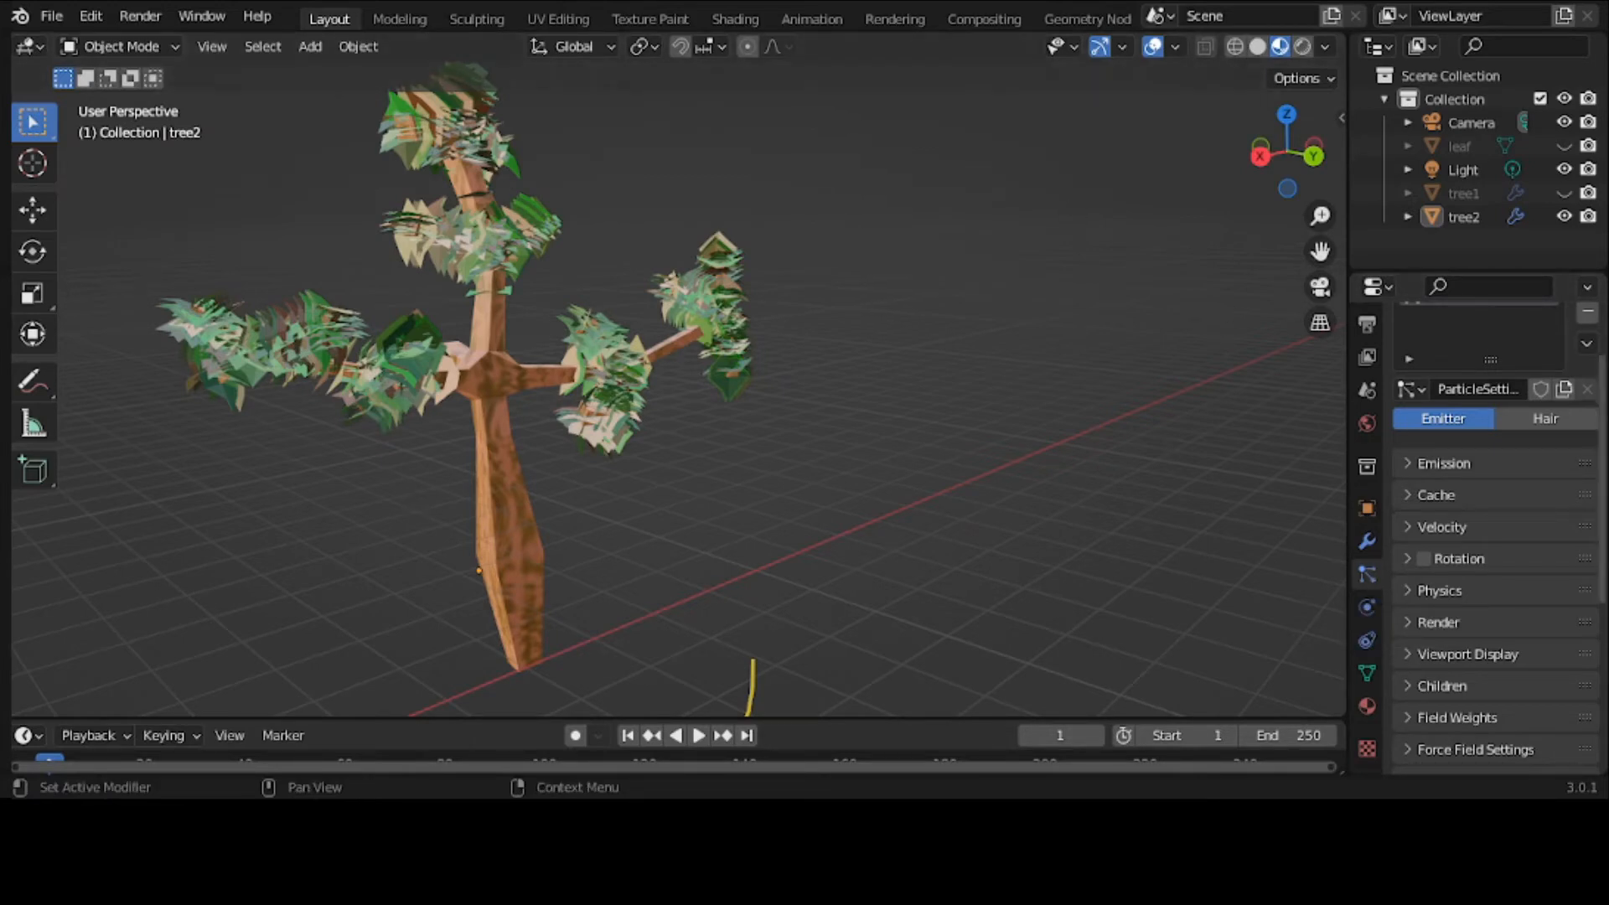
scroll(1477, 377, up, 3)
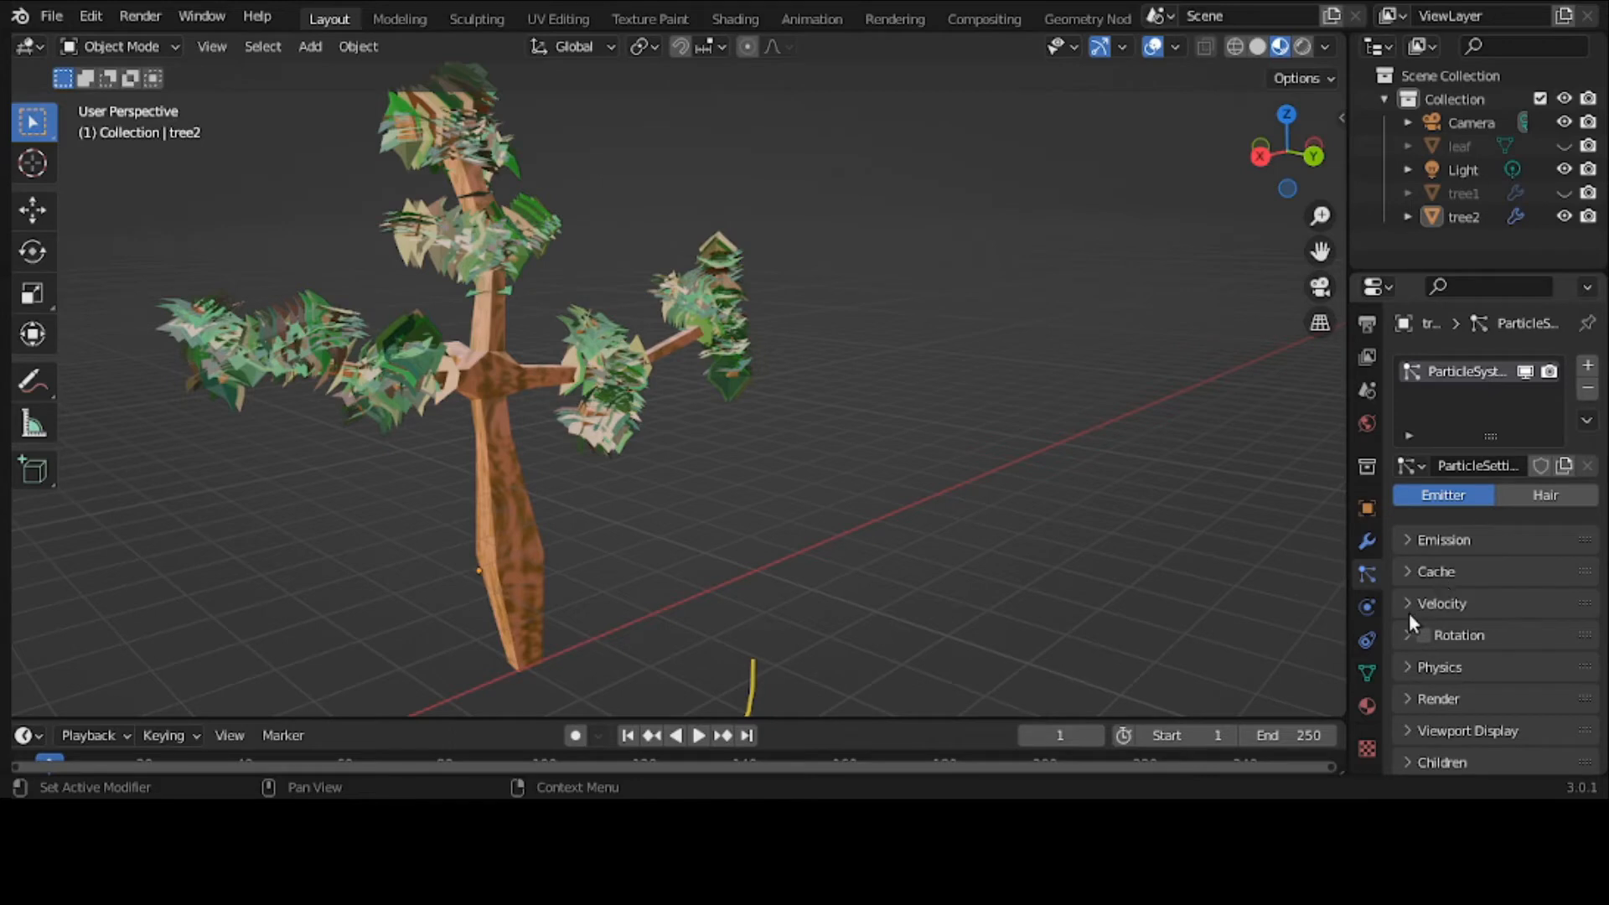
Add a Displace modifier to tree2 below its particle system modifier
click(1367, 542)
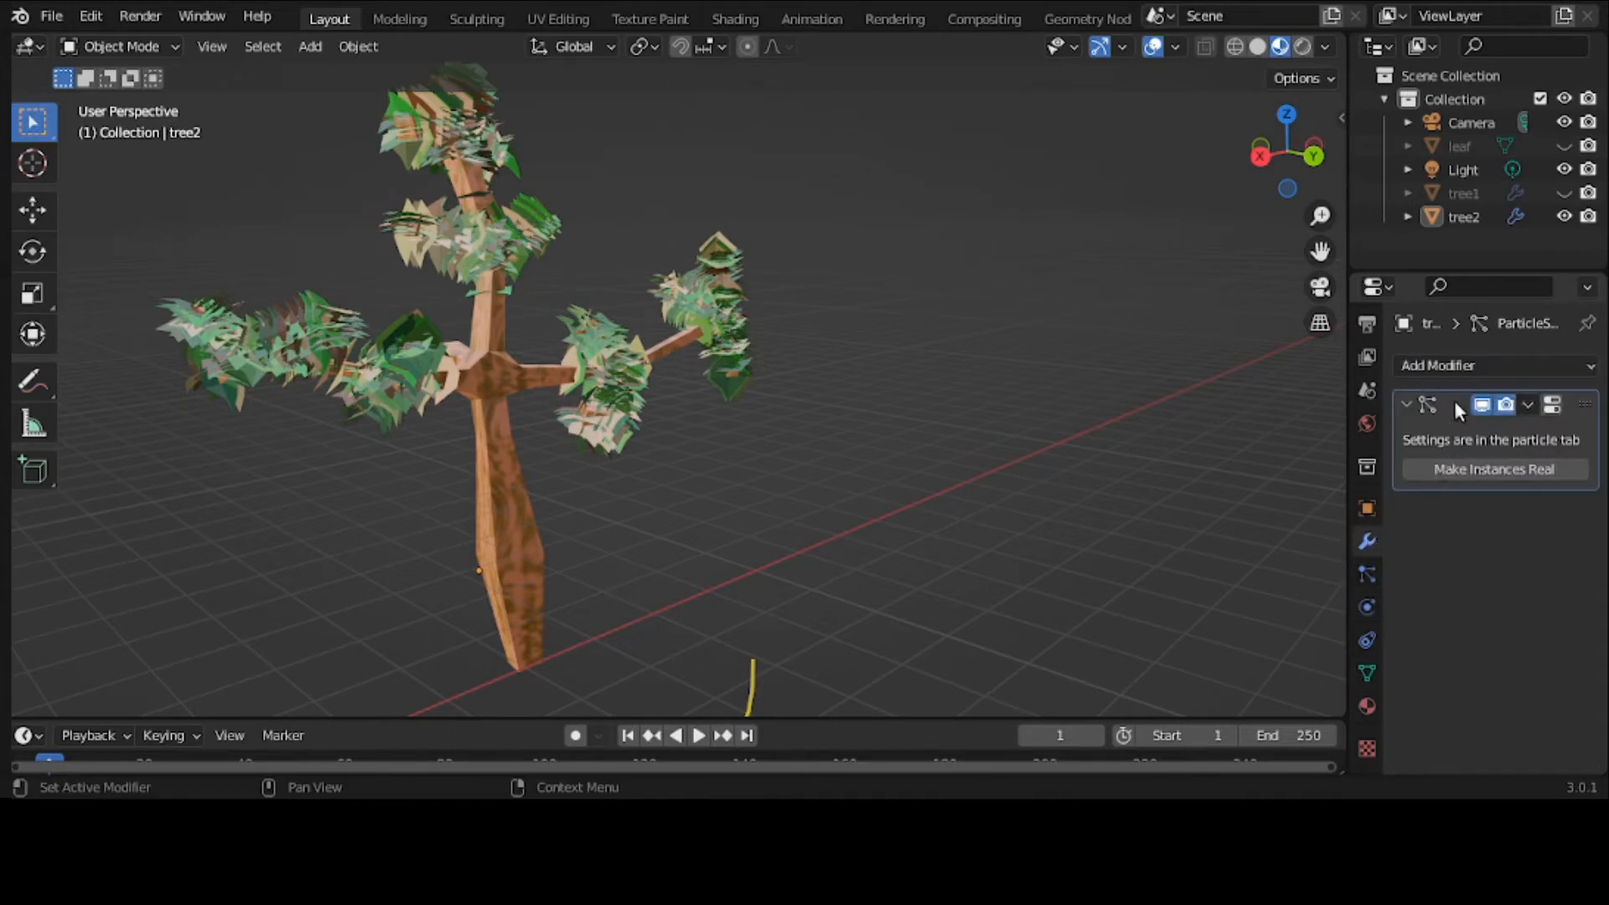
click(1528, 406)
click(1529, 405)
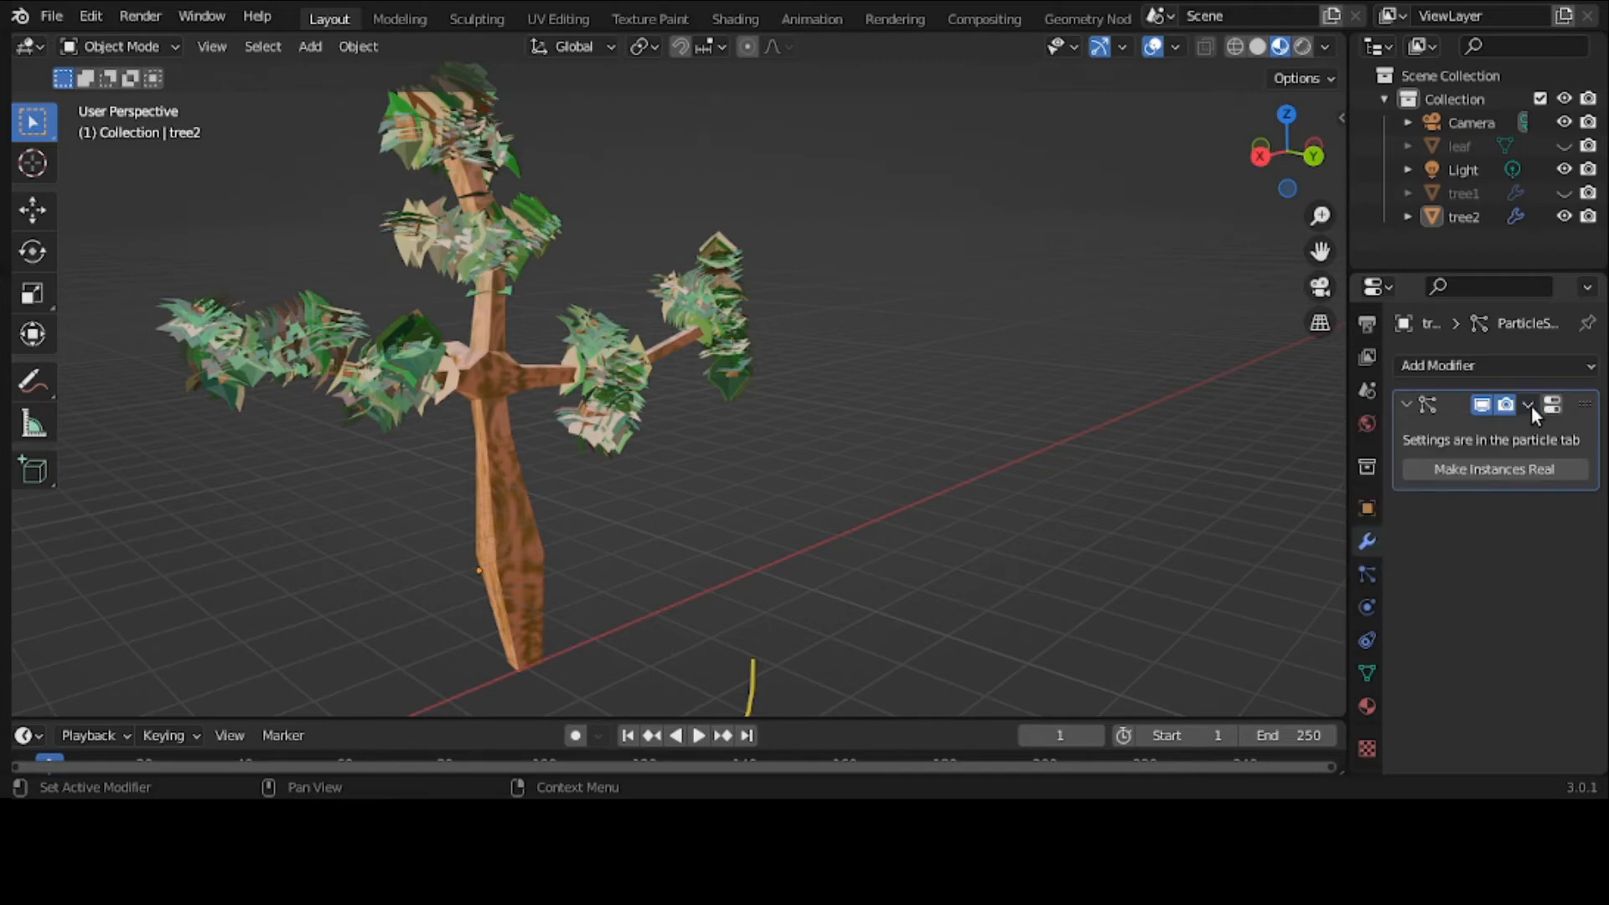
click(1408, 405)
click(1445, 365)
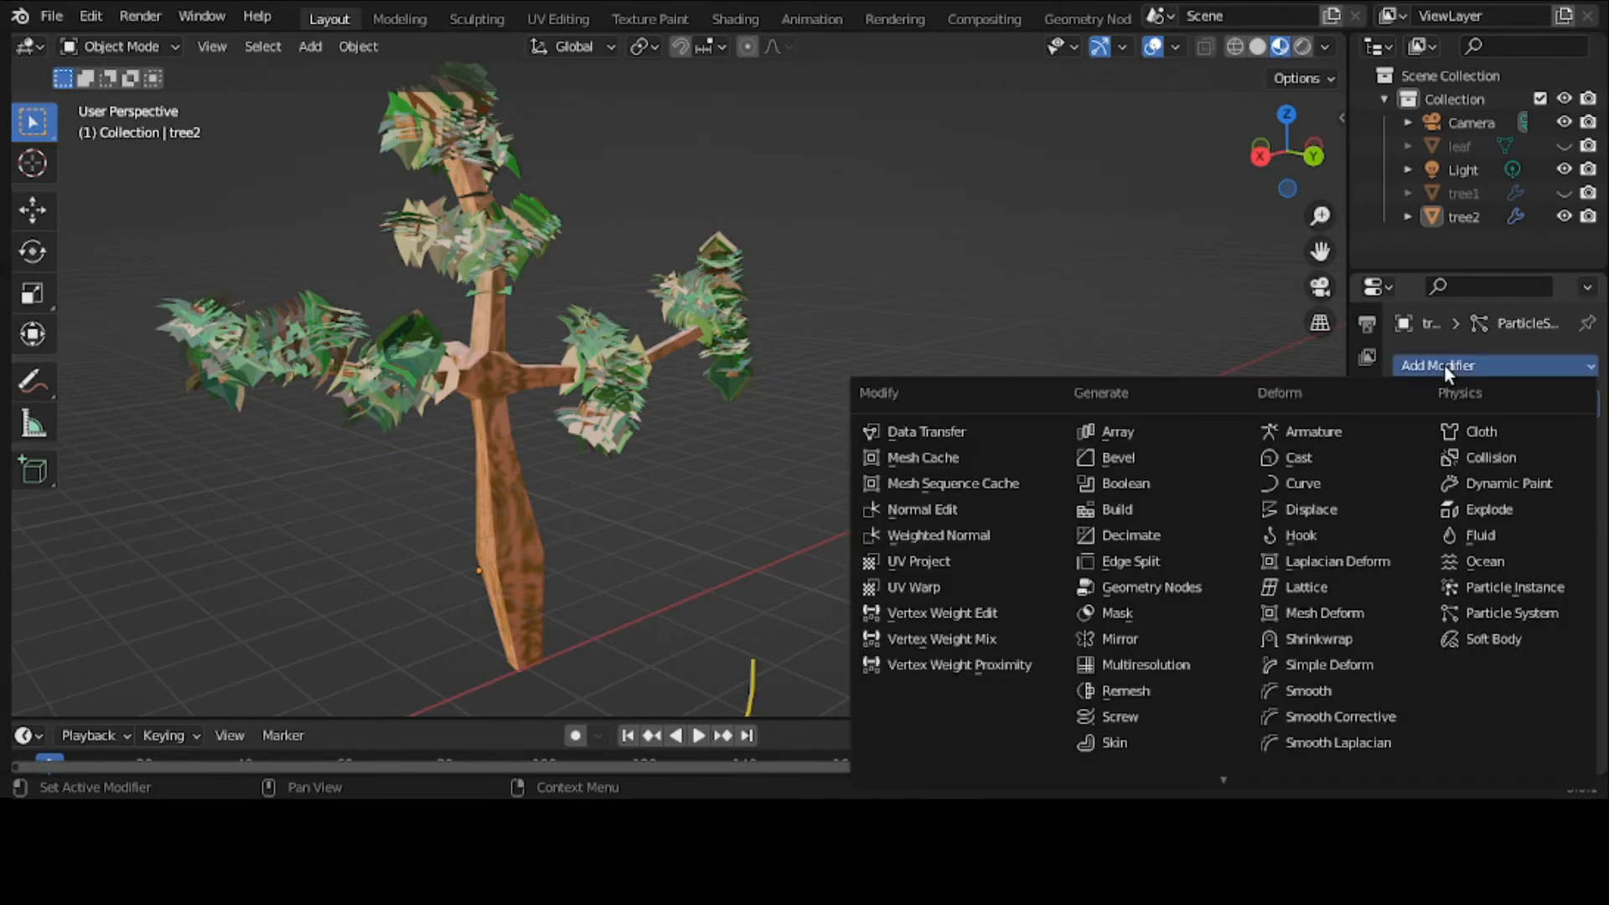
click(1350, 507)
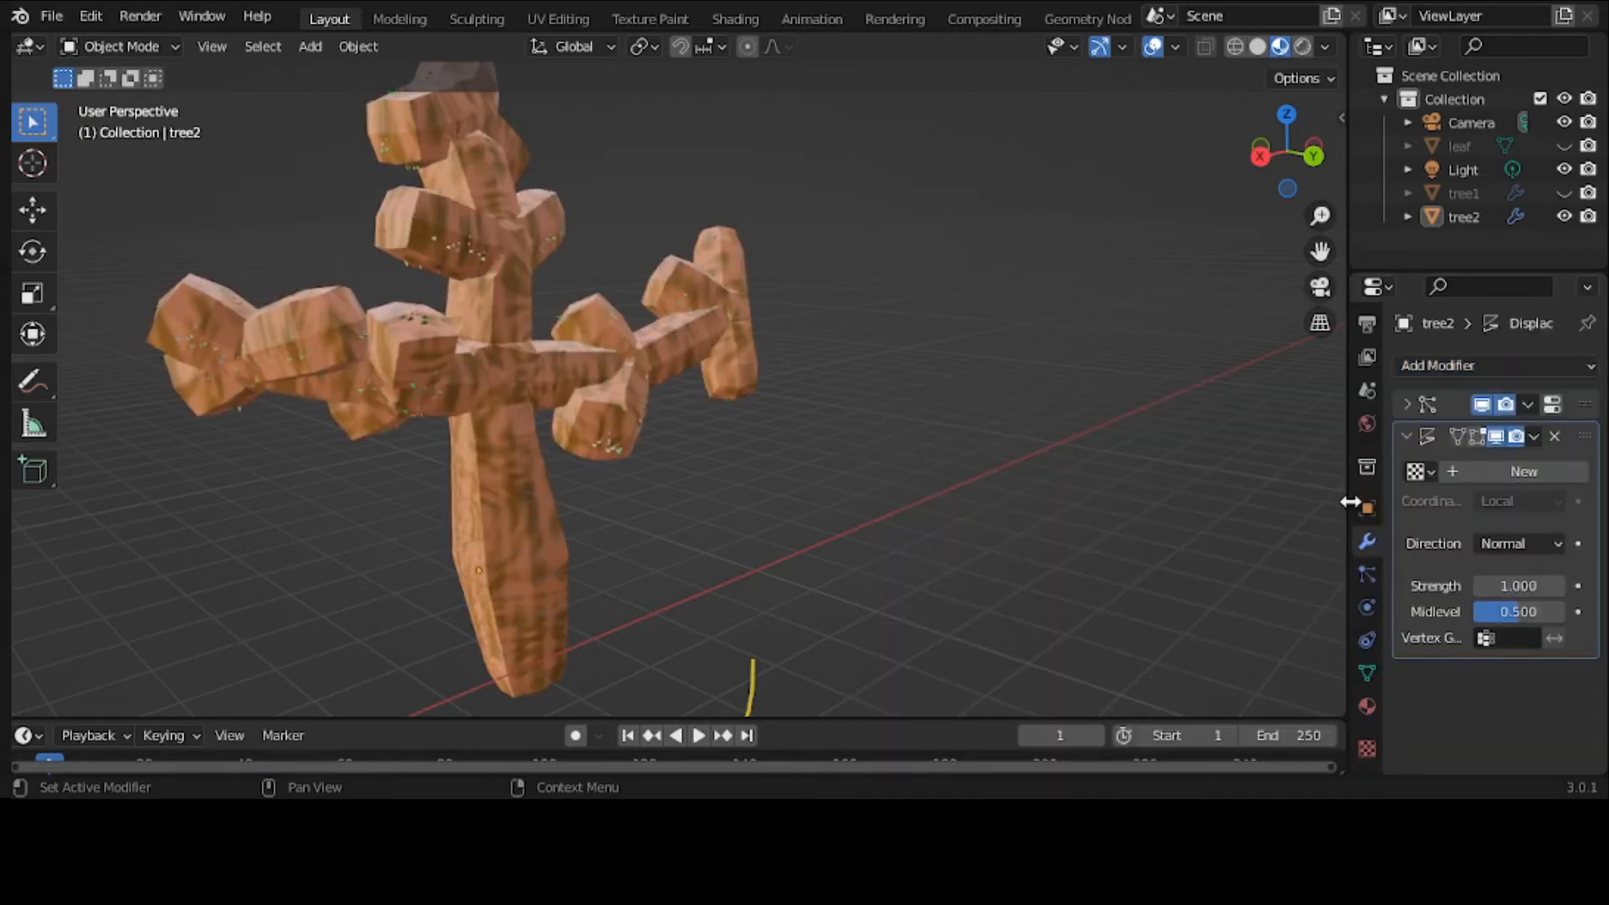
Weight paint a spot of weight 1.000 on tree2's lower trunk and restrict the Displace modifier to the tree-shape vertex group
click(134, 48)
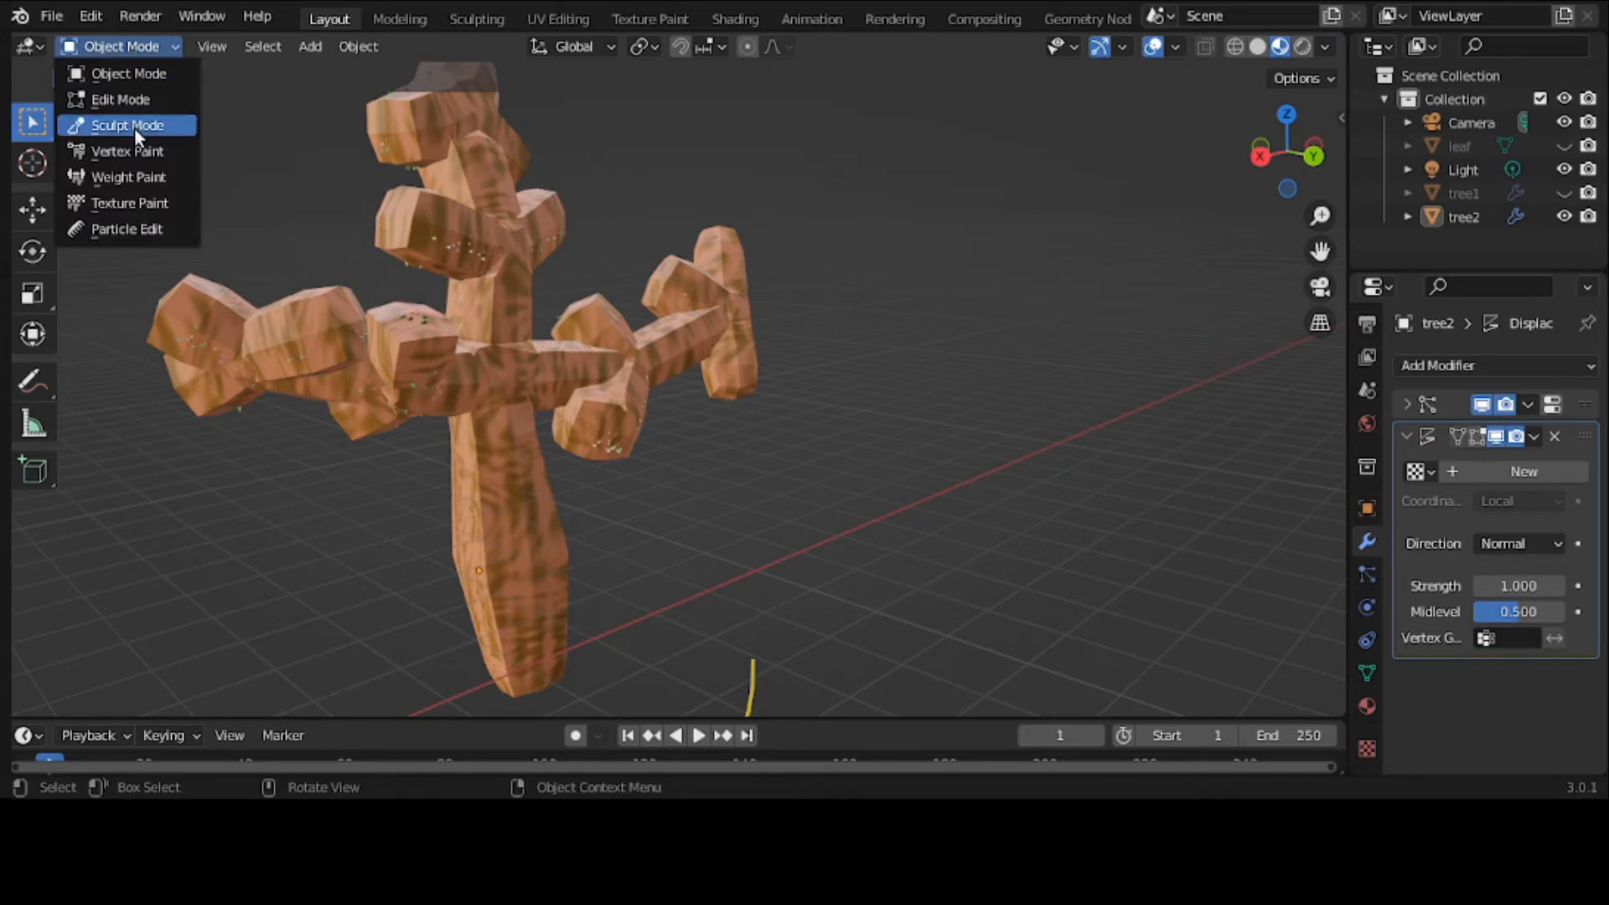
click(135, 168)
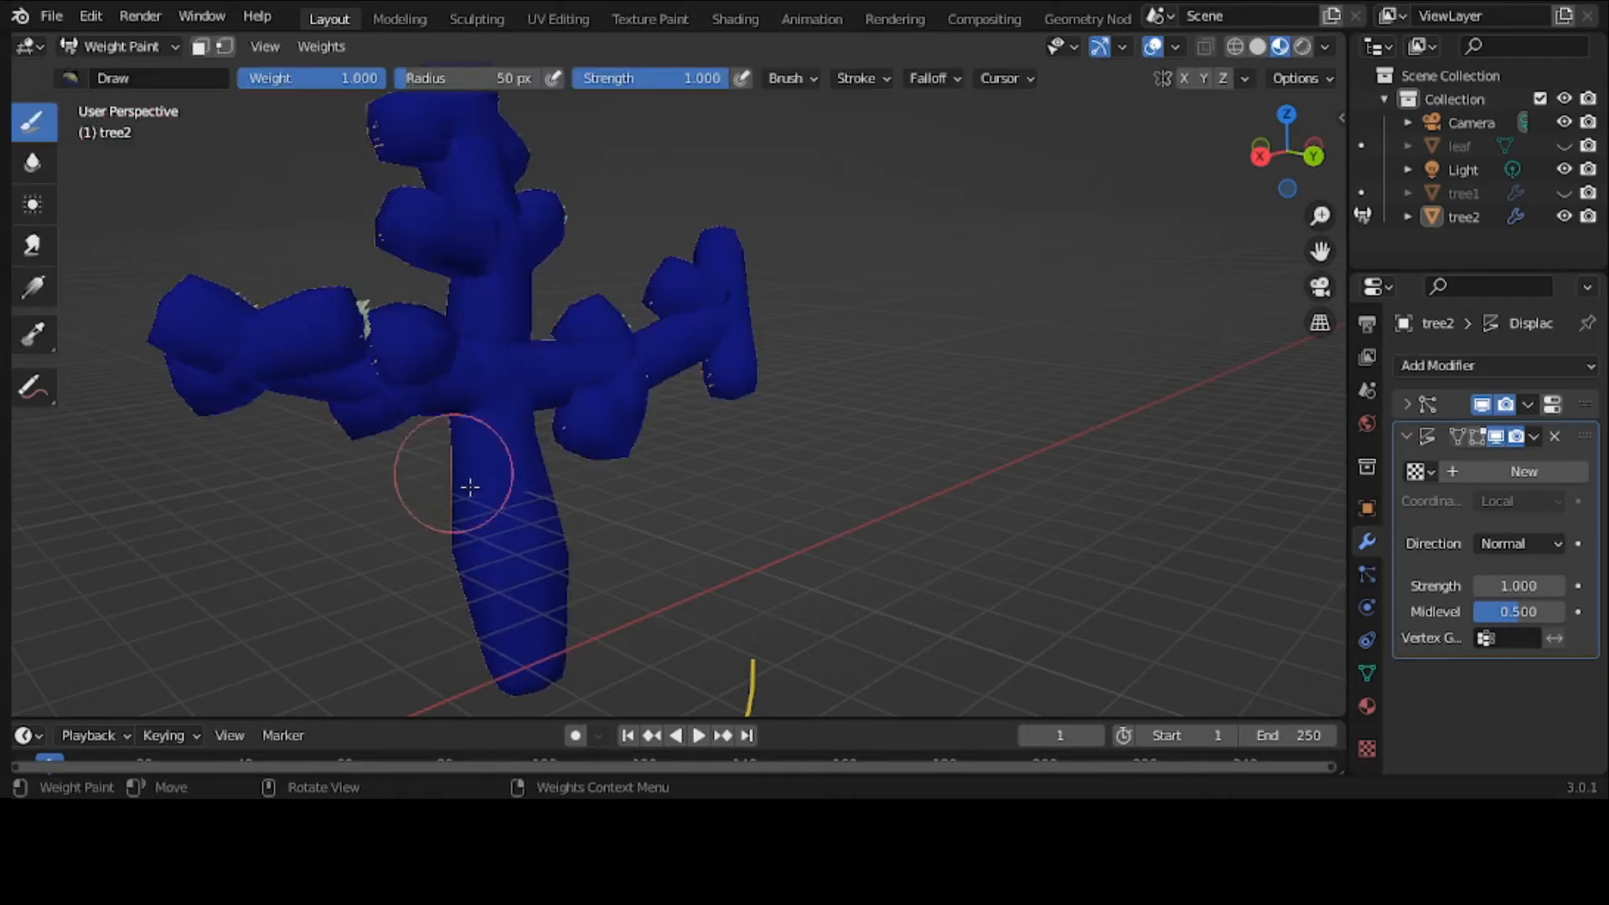
click(543, 550)
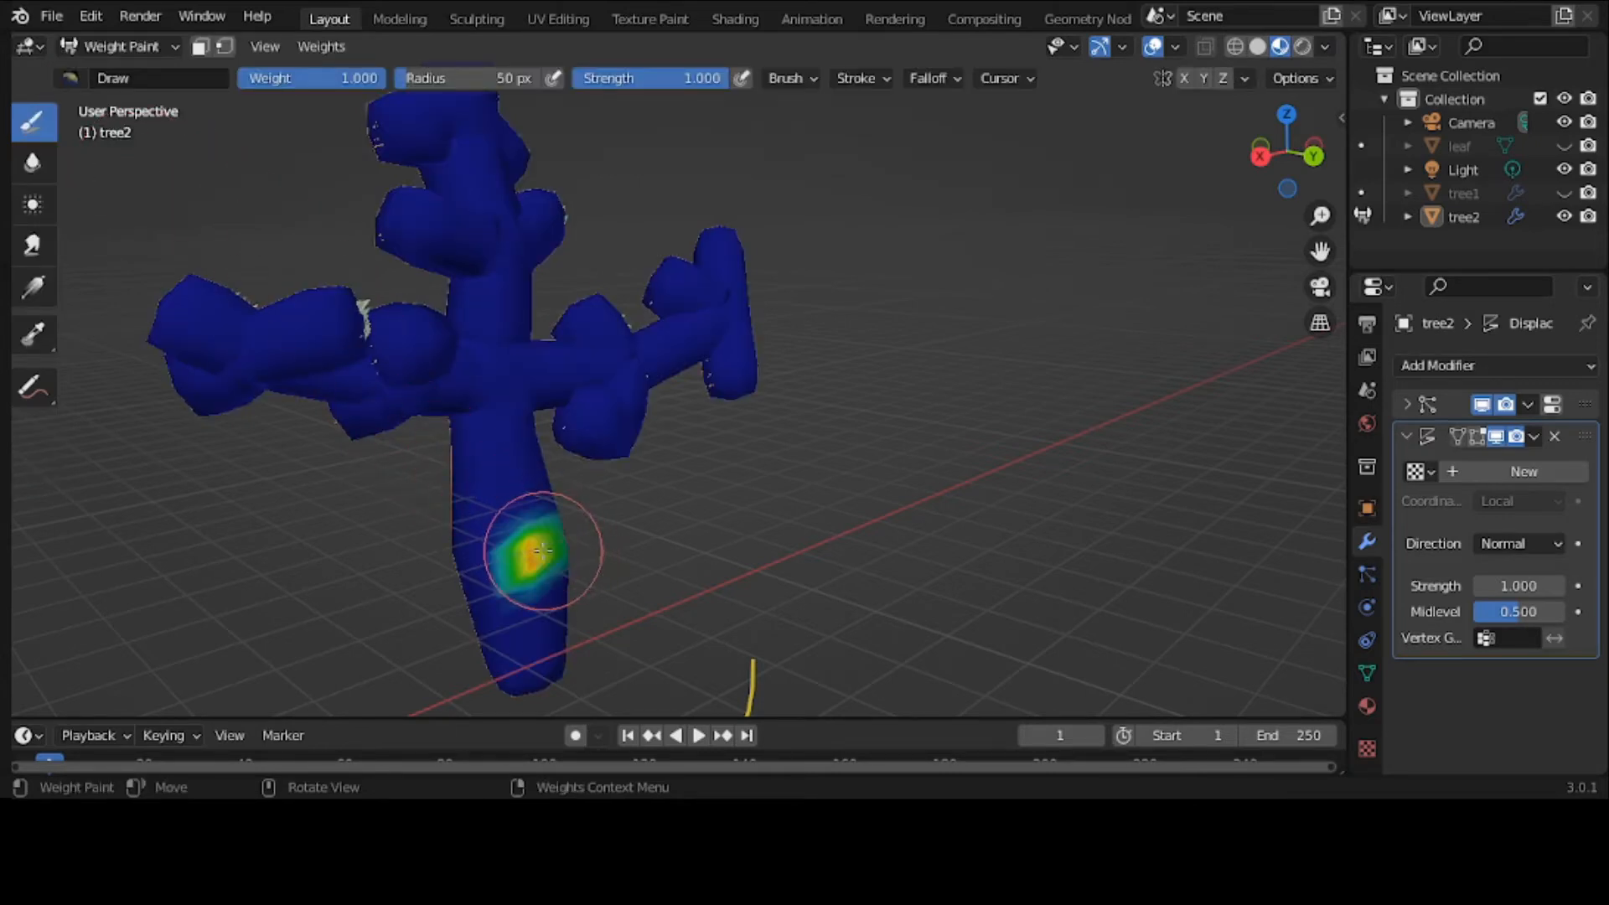
click(1507, 640)
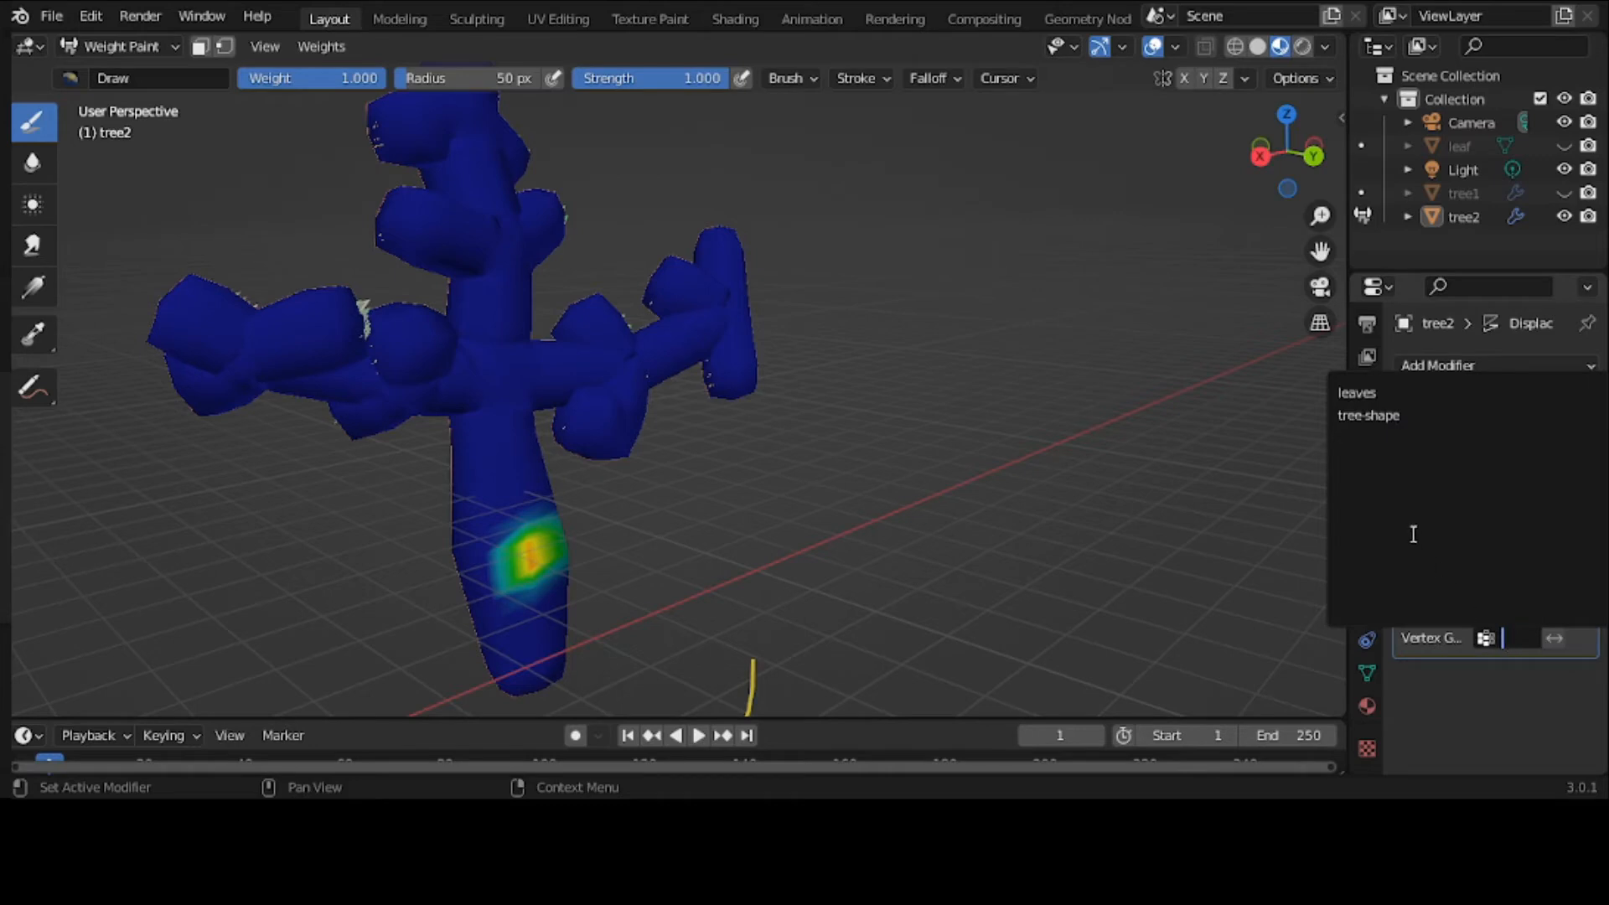
click(1403, 417)
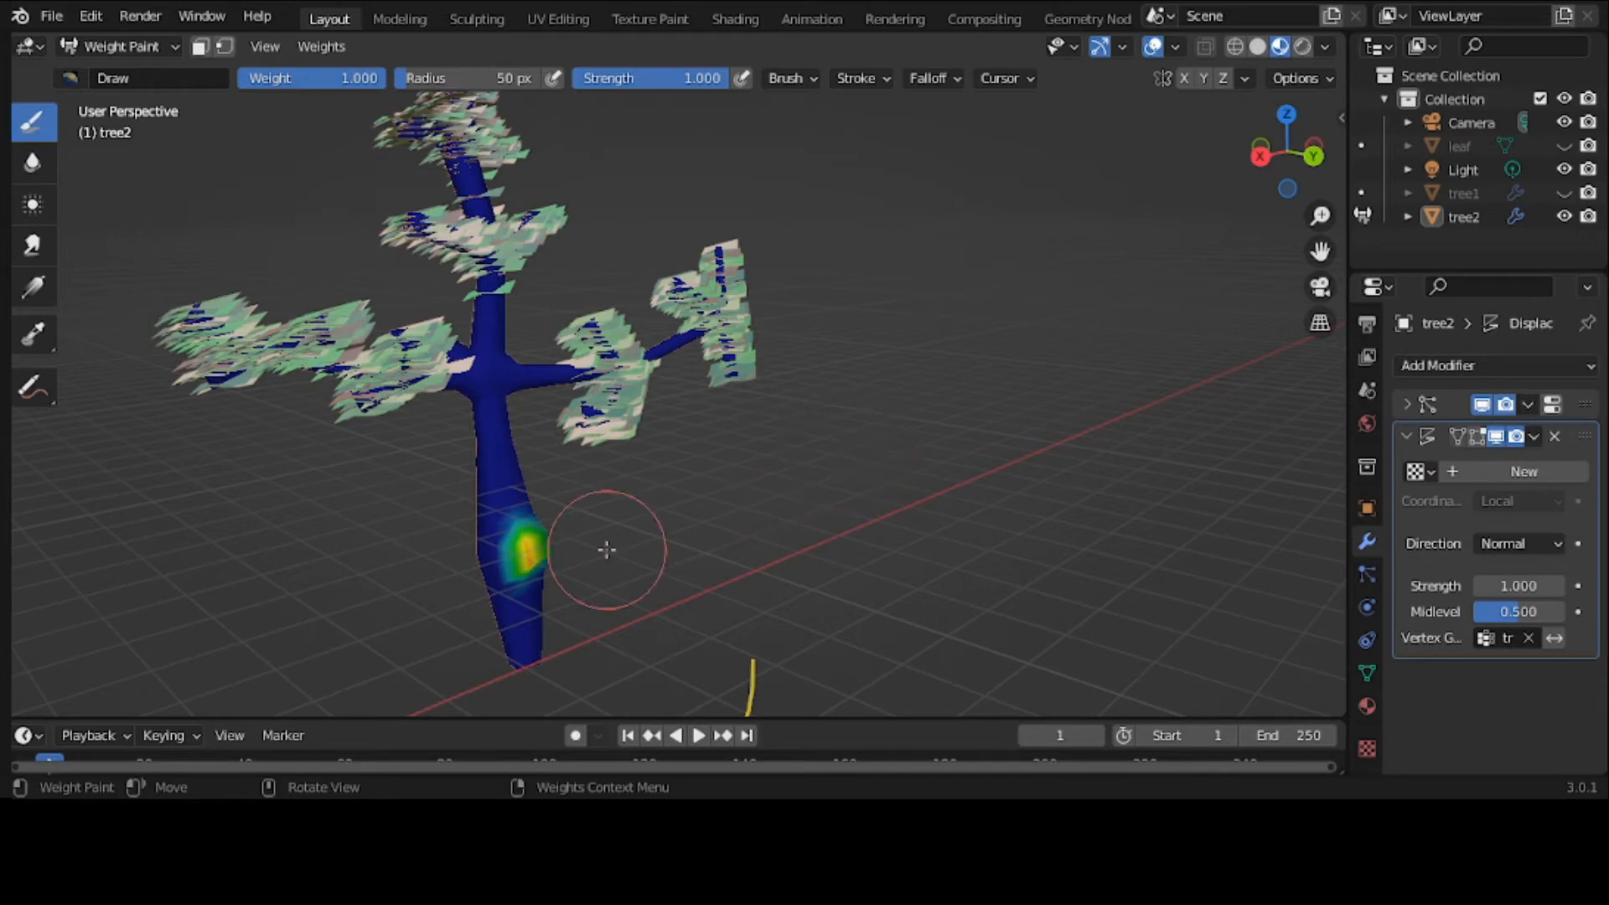
Extend the weight 1.000 paint down one side of the lower trunk to its base
mouse_move(607, 550)
middle_down()
mouse_move(646, 524)
mouse_move(622, 560)
middle_up()
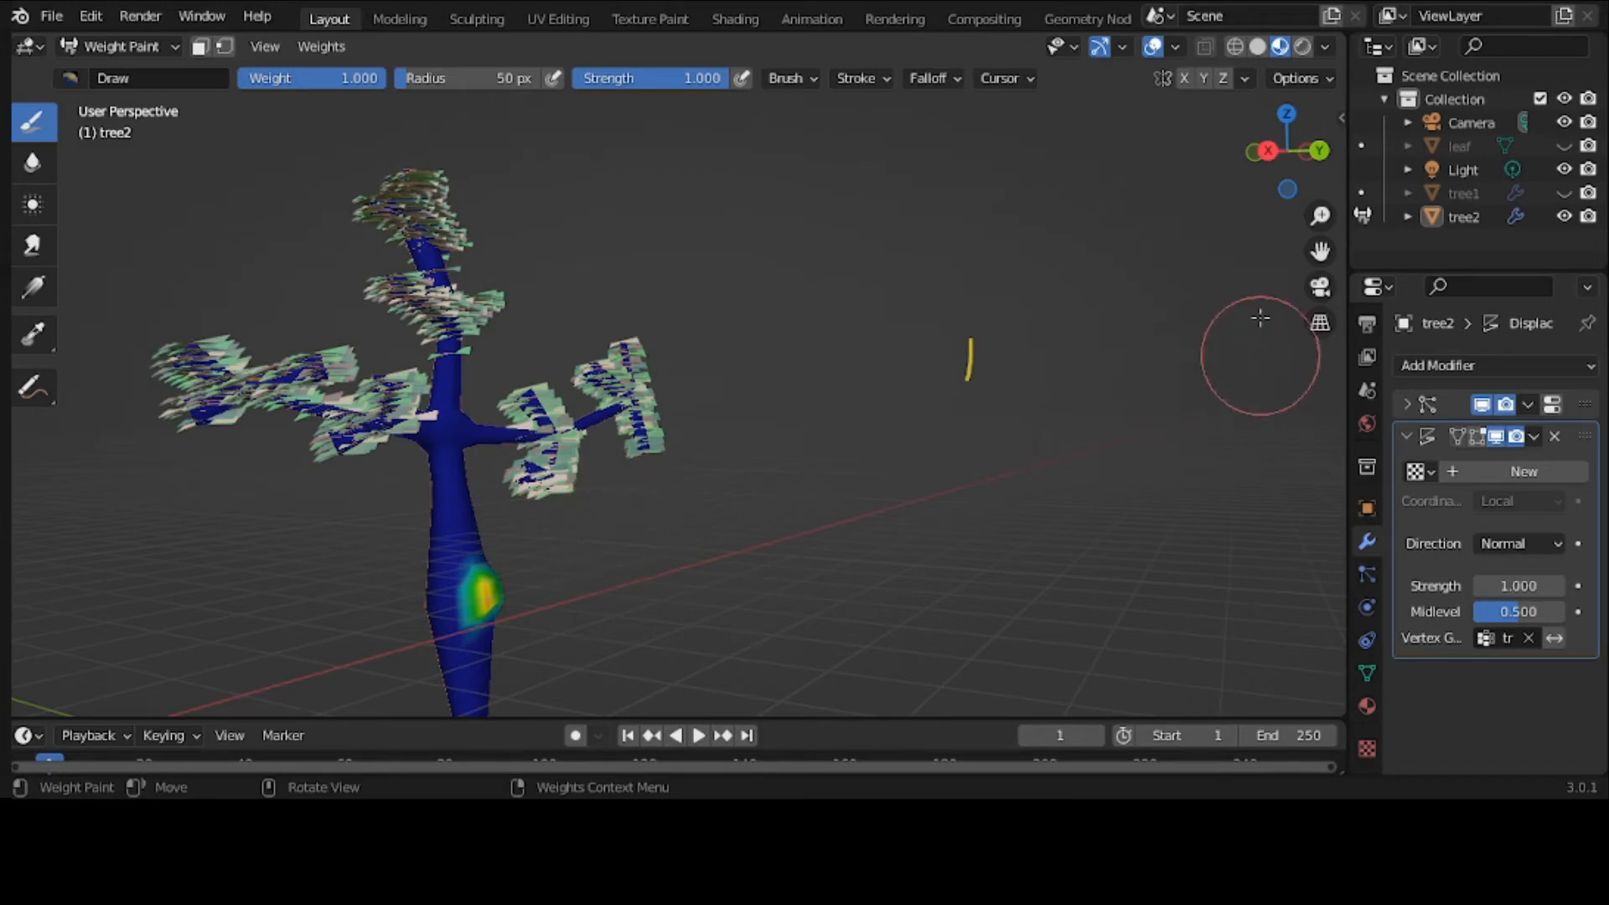
drag(1321, 252, 1537, 195)
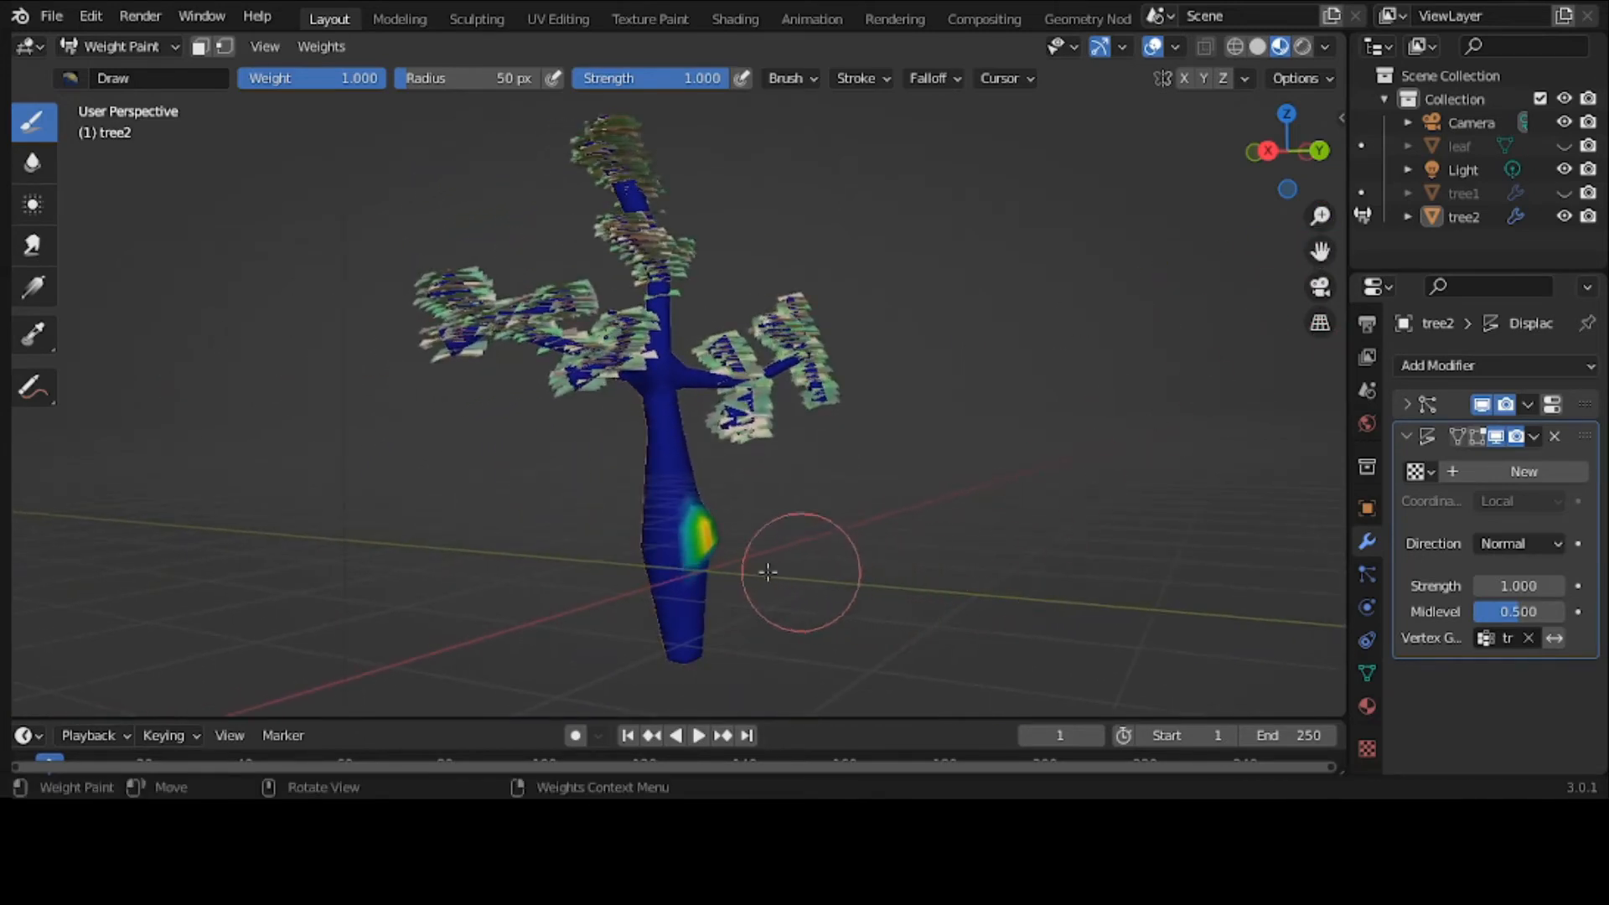
mouse_move(700, 611)
mouse_down()
mouse_move(694, 568)
mouse_move(704, 629)
mouse_move(701, 531)
mouse_move(727, 570)
mouse_move(802, 577)
mouse_up()
middle_drag(802, 577, 1049, 545)
scroll(1048, 545, up, 3)
scroll(862, 544, down, 2)
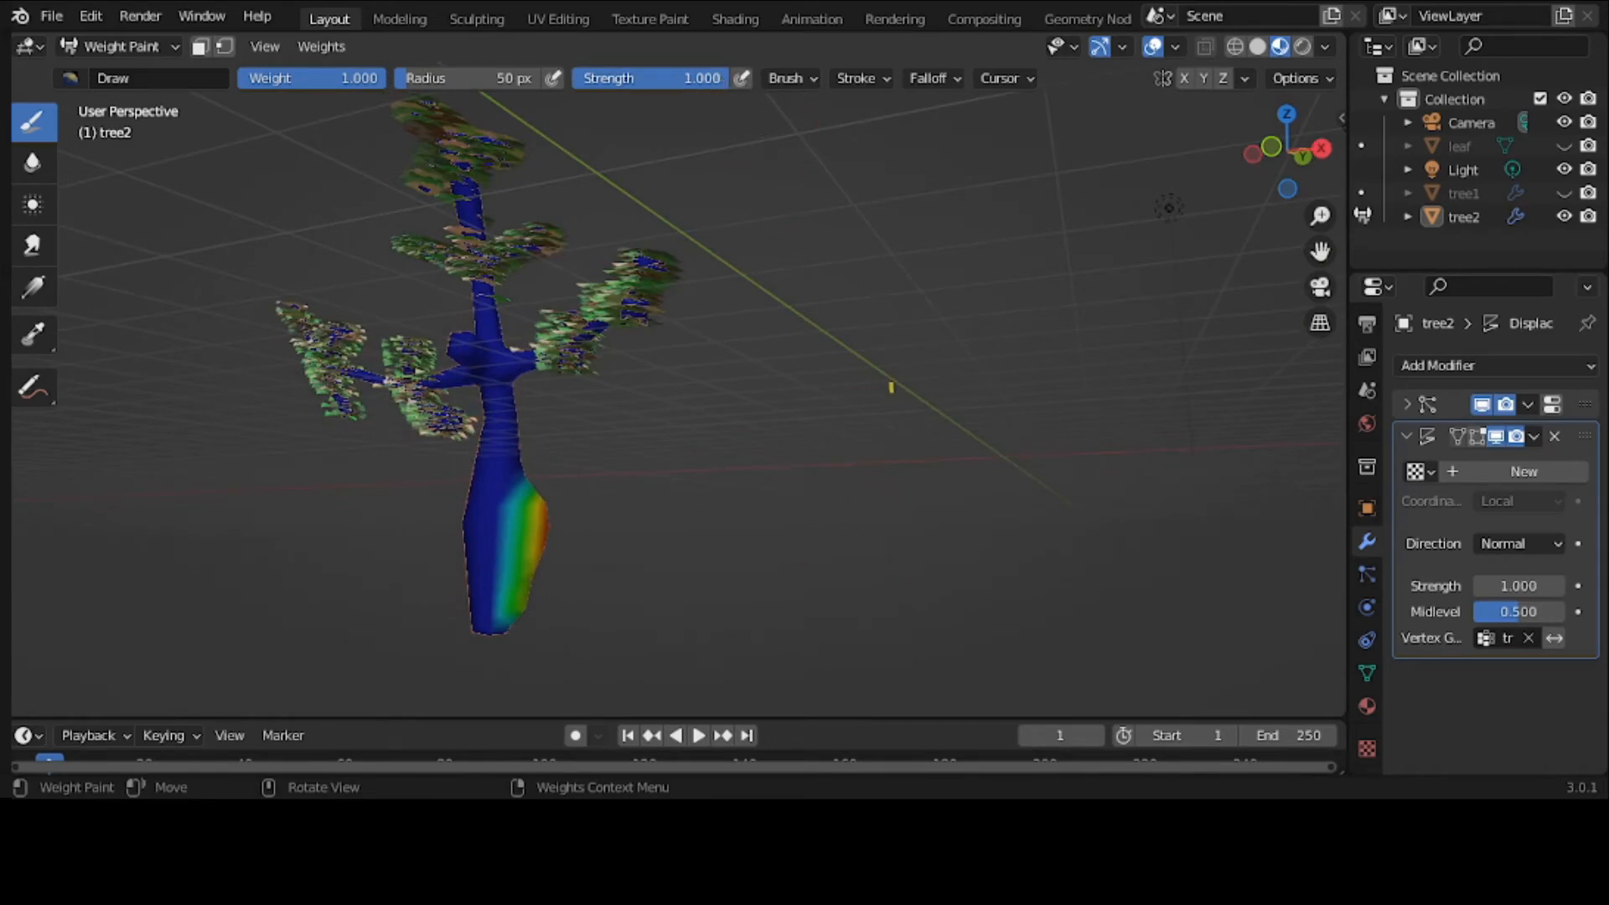
Paint another side of the lower trunk at brush strength 0.148, and paint over that side again at strength 0.585
drag(721, 77, 597, 77)
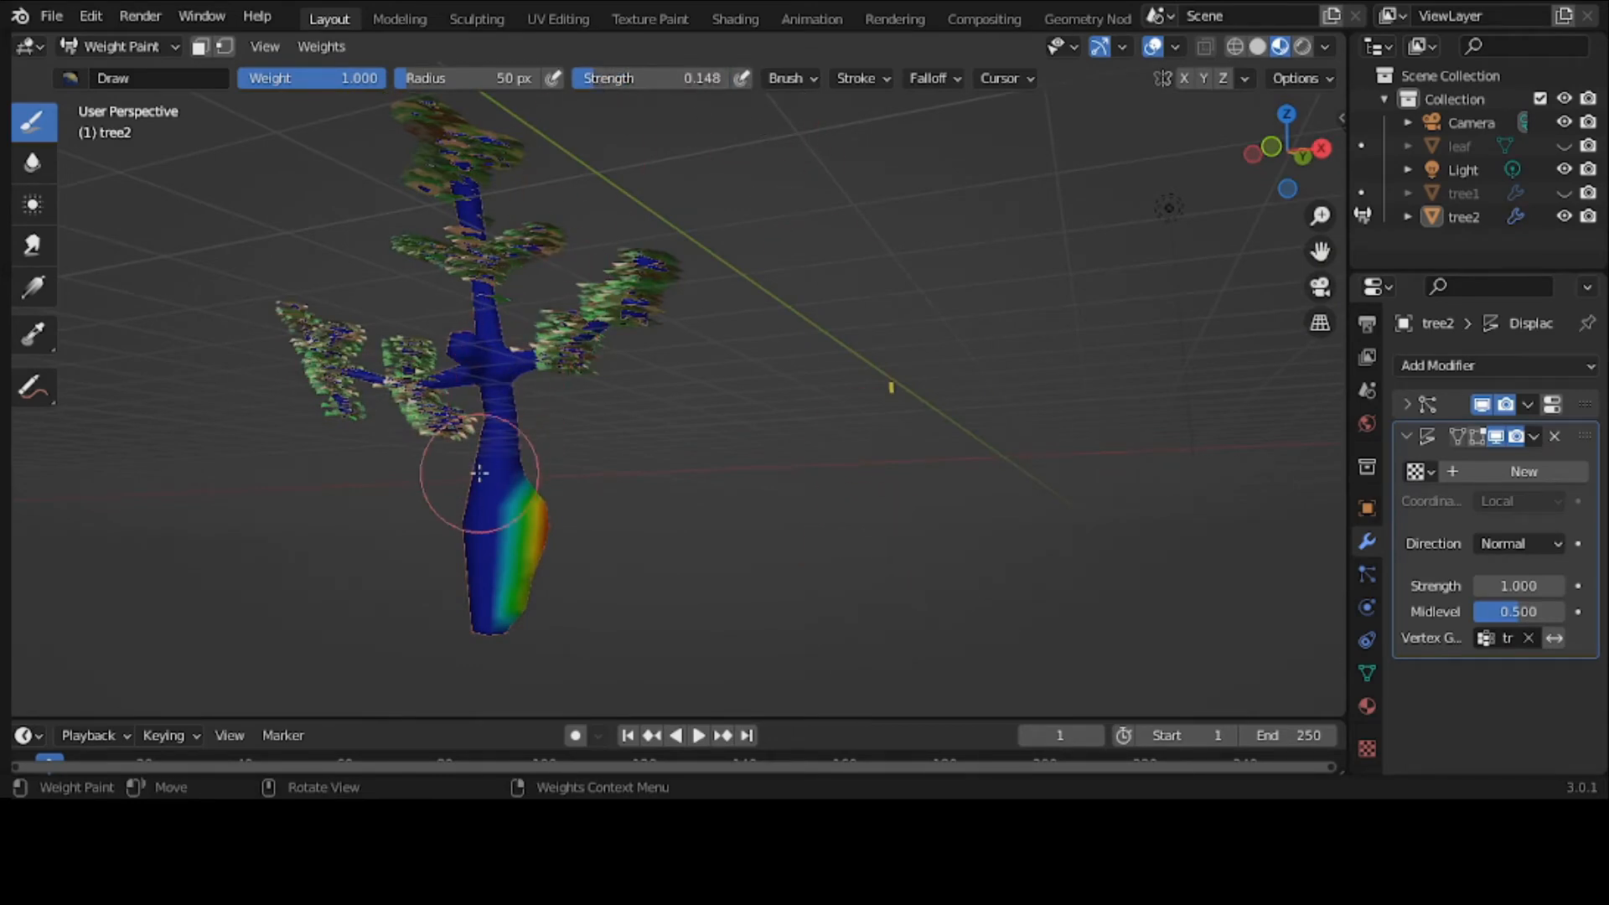
mouse_move(477, 475)
mouse_down()
mouse_move(470, 604)
mouse_move(490, 564)
mouse_move(488, 459)
mouse_up()
mouse_move(488, 460)
middle_down()
mouse_move(463, 463)
mouse_move(800, 511)
mouse_move(738, 467)
middle_up()
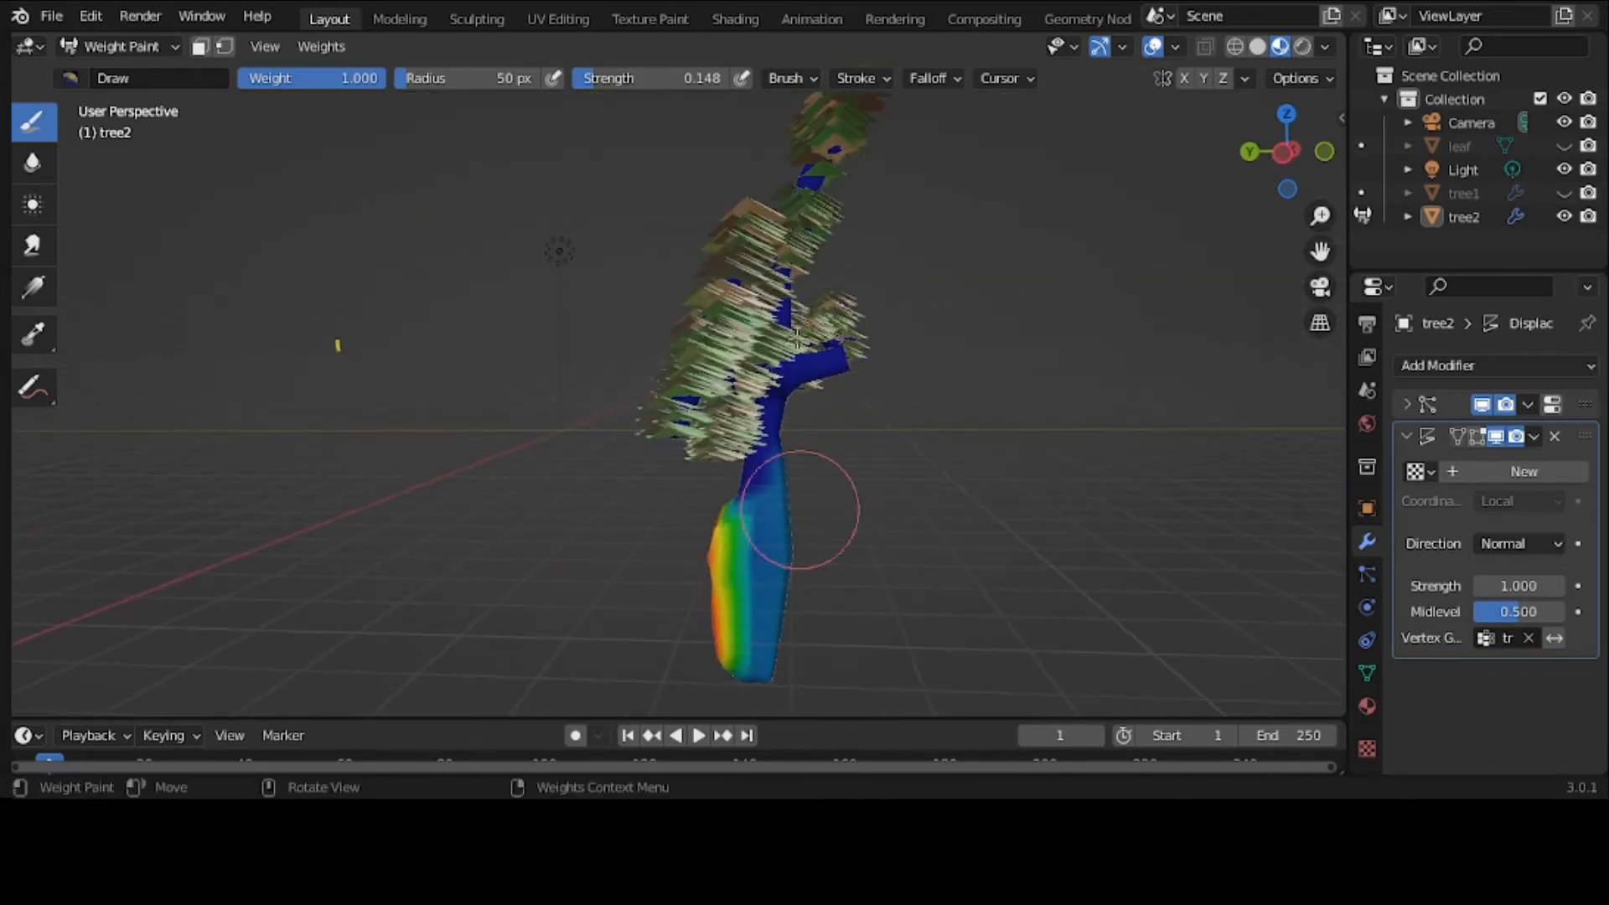
drag(598, 74, 647, 74)
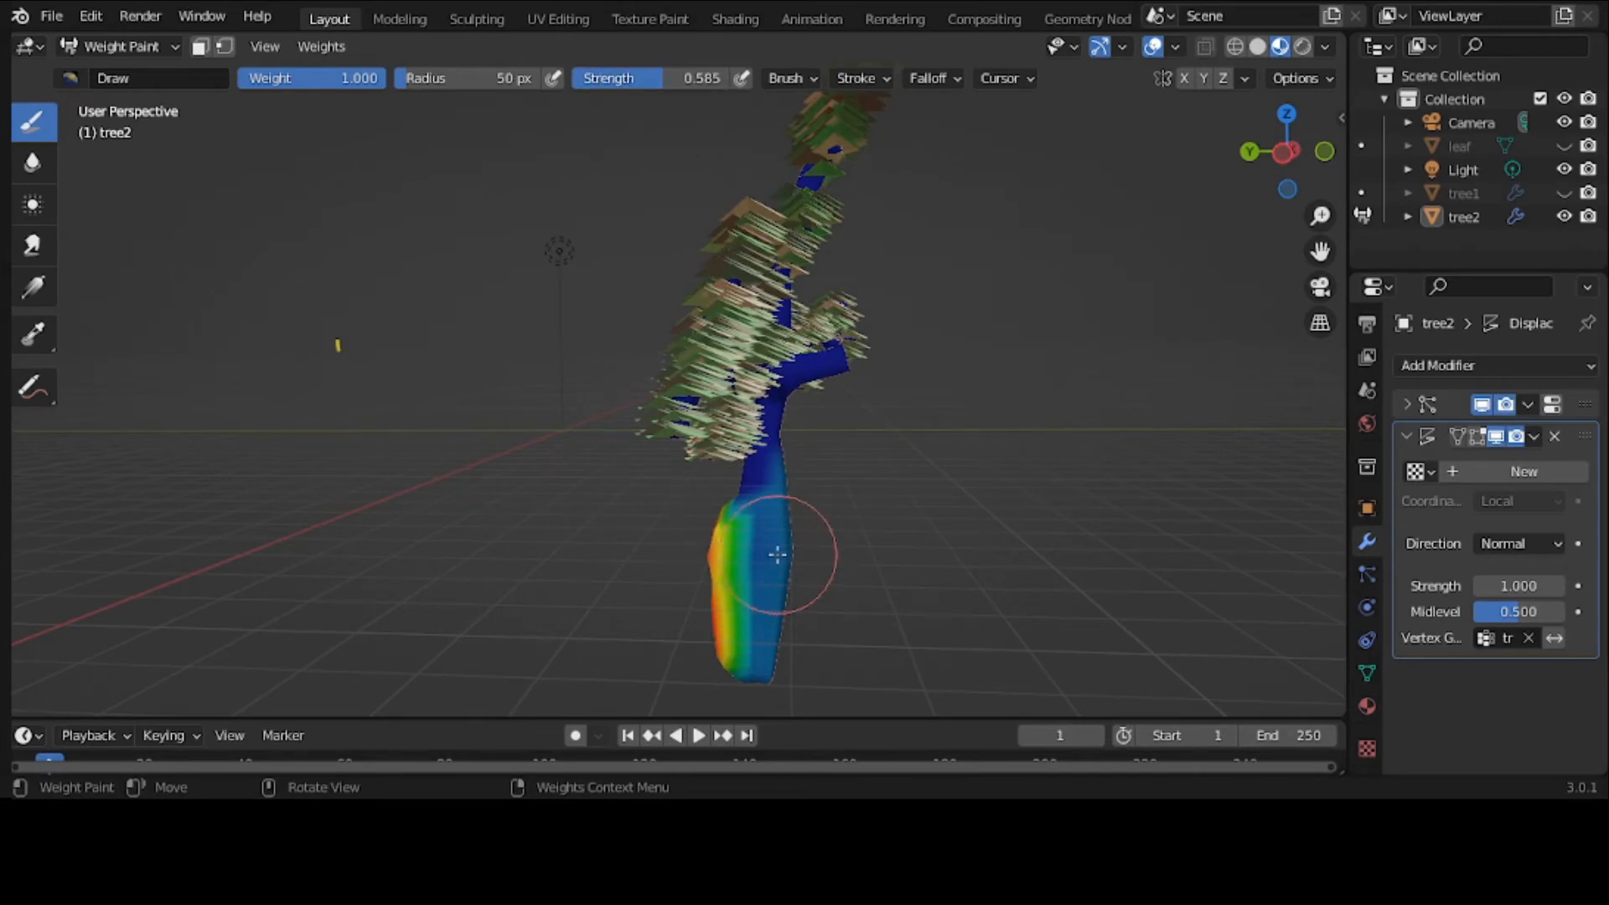
mouse_move(777, 554)
mouse_down()
mouse_move(790, 624)
mouse_move(774, 606)
mouse_up()
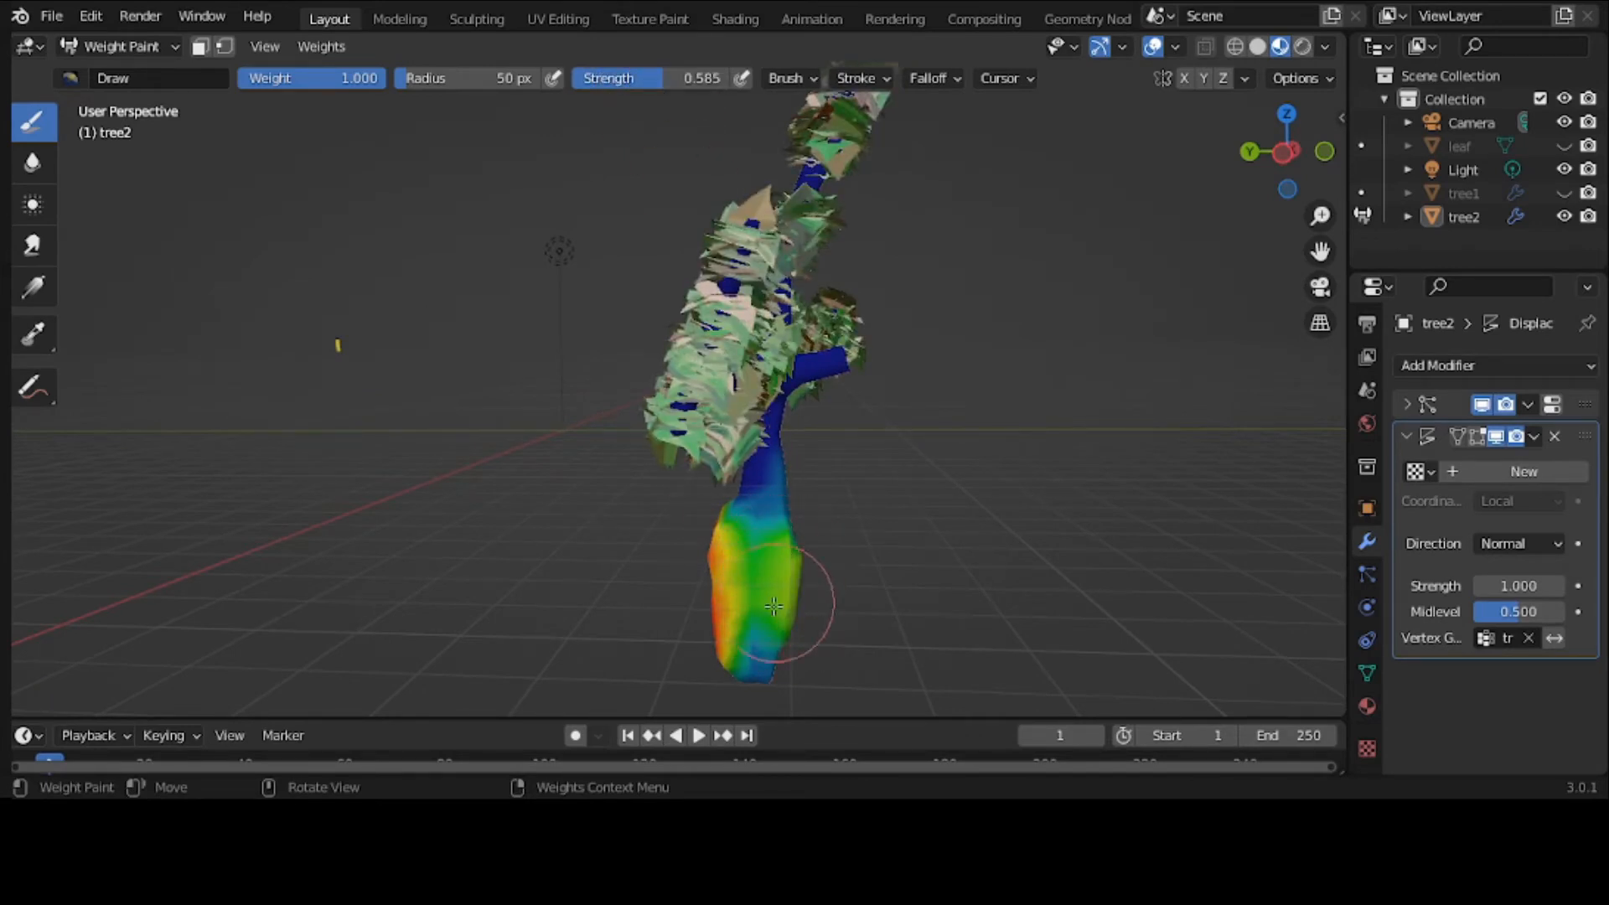
Restore the brush strength to 1.000 and paint the same side of the lower trunk down toward its base
click(641, 78)
text(1)
key(Return)
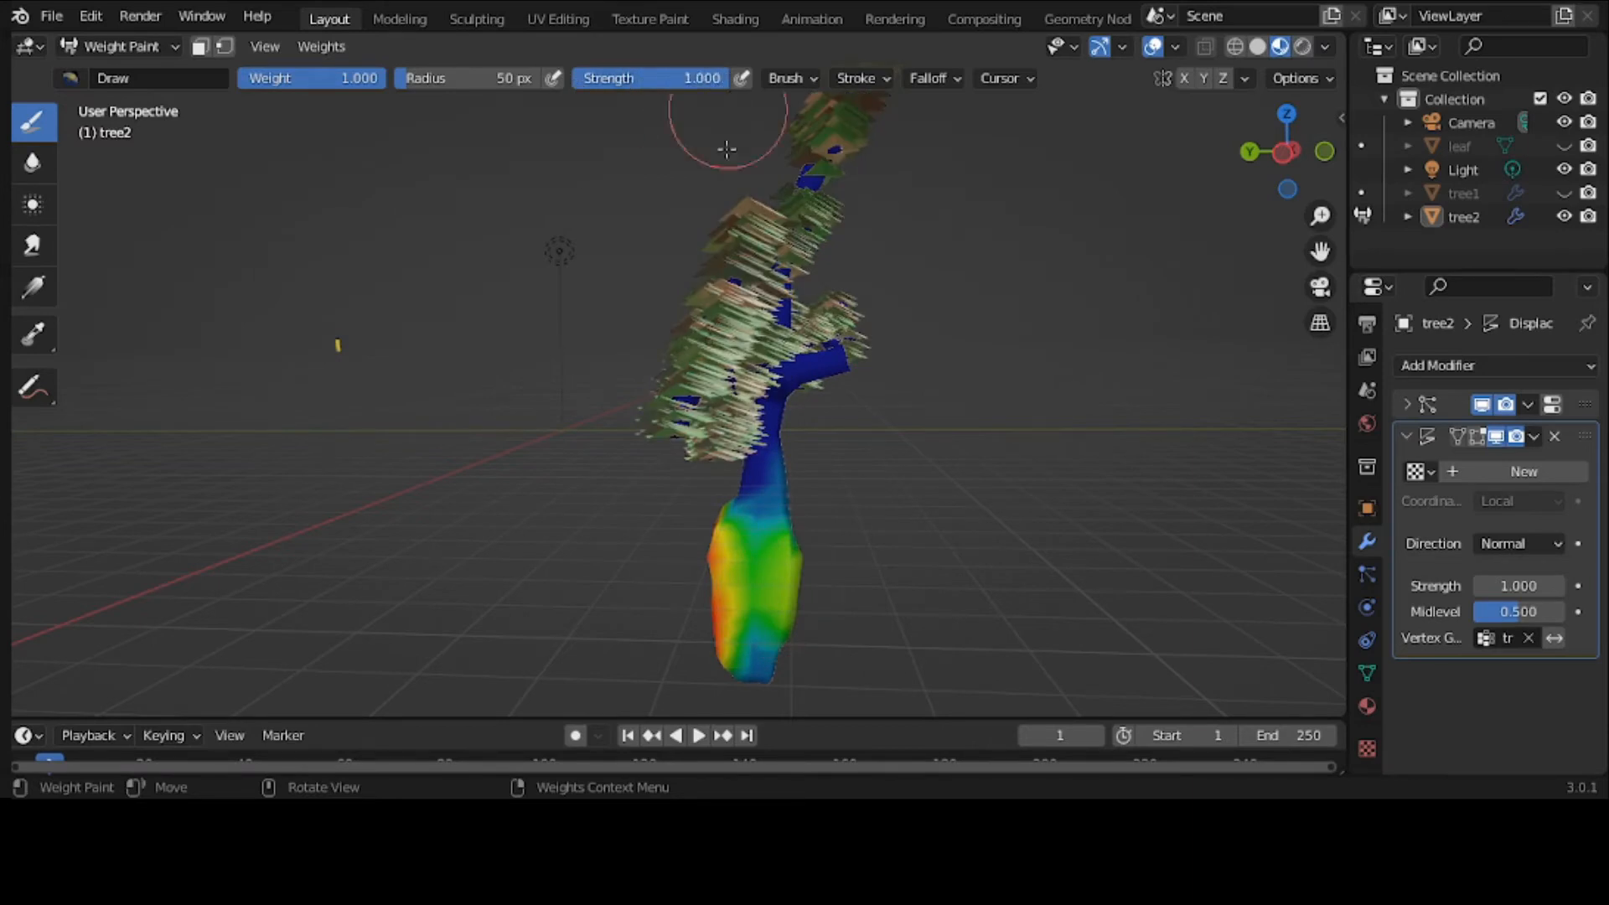
drag(782, 596, 779, 653)
middle_drag(778, 653, 561, 603)
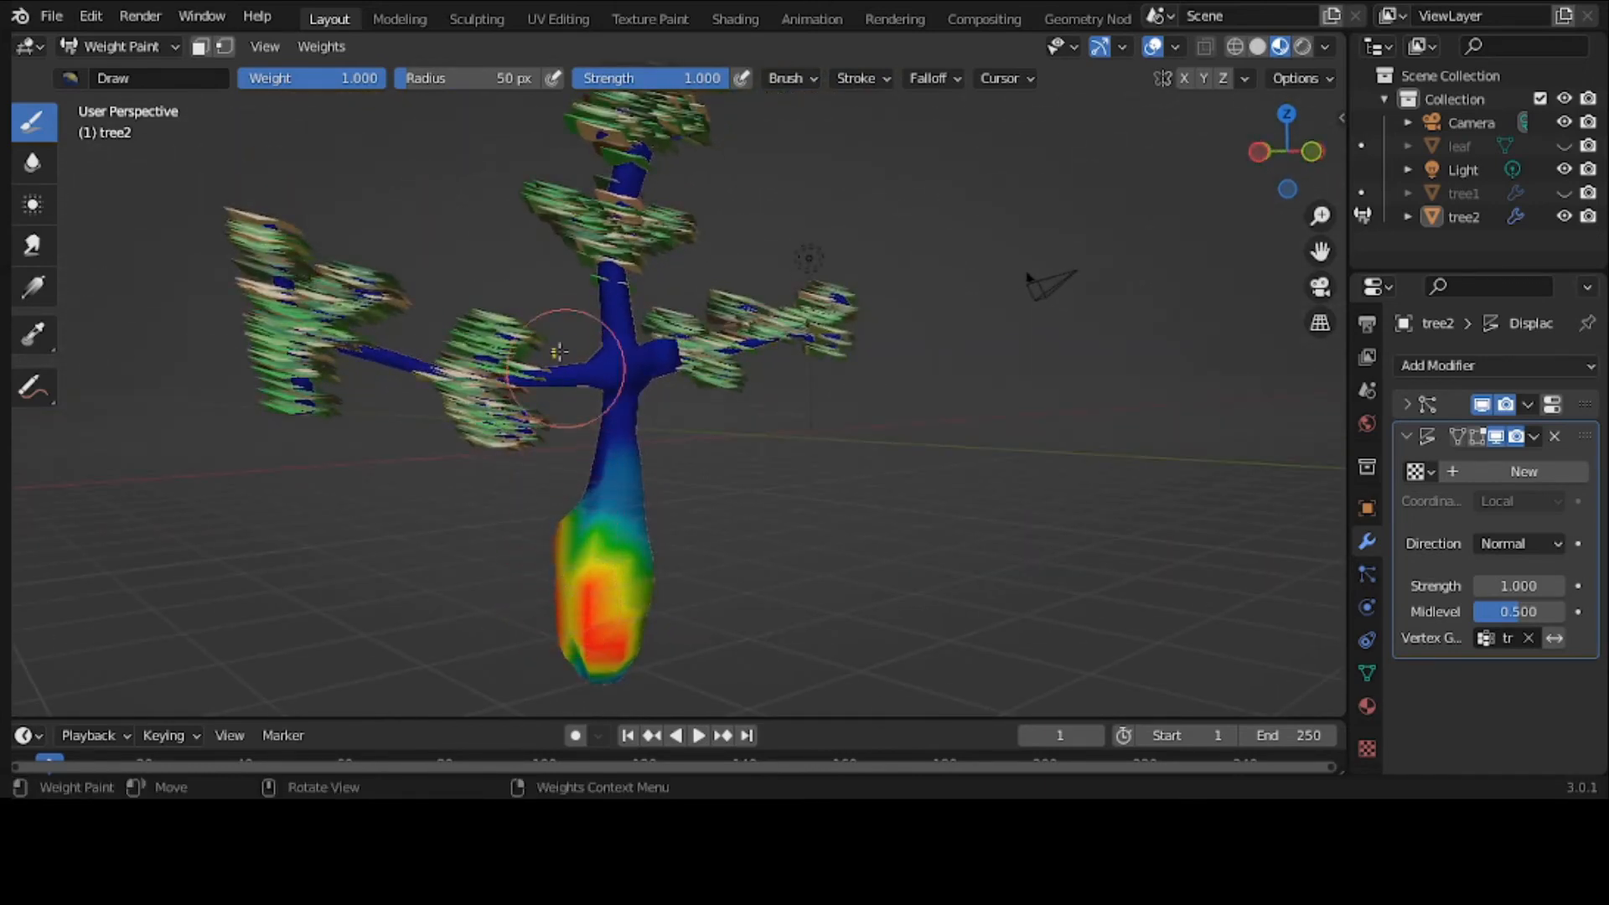
Weight paint spots of weight 1.000 along tree2's long side branch, its upper trunk and the tip of the opposite branch
drag(546, 370, 453, 381)
drag(388, 277, 370, 395)
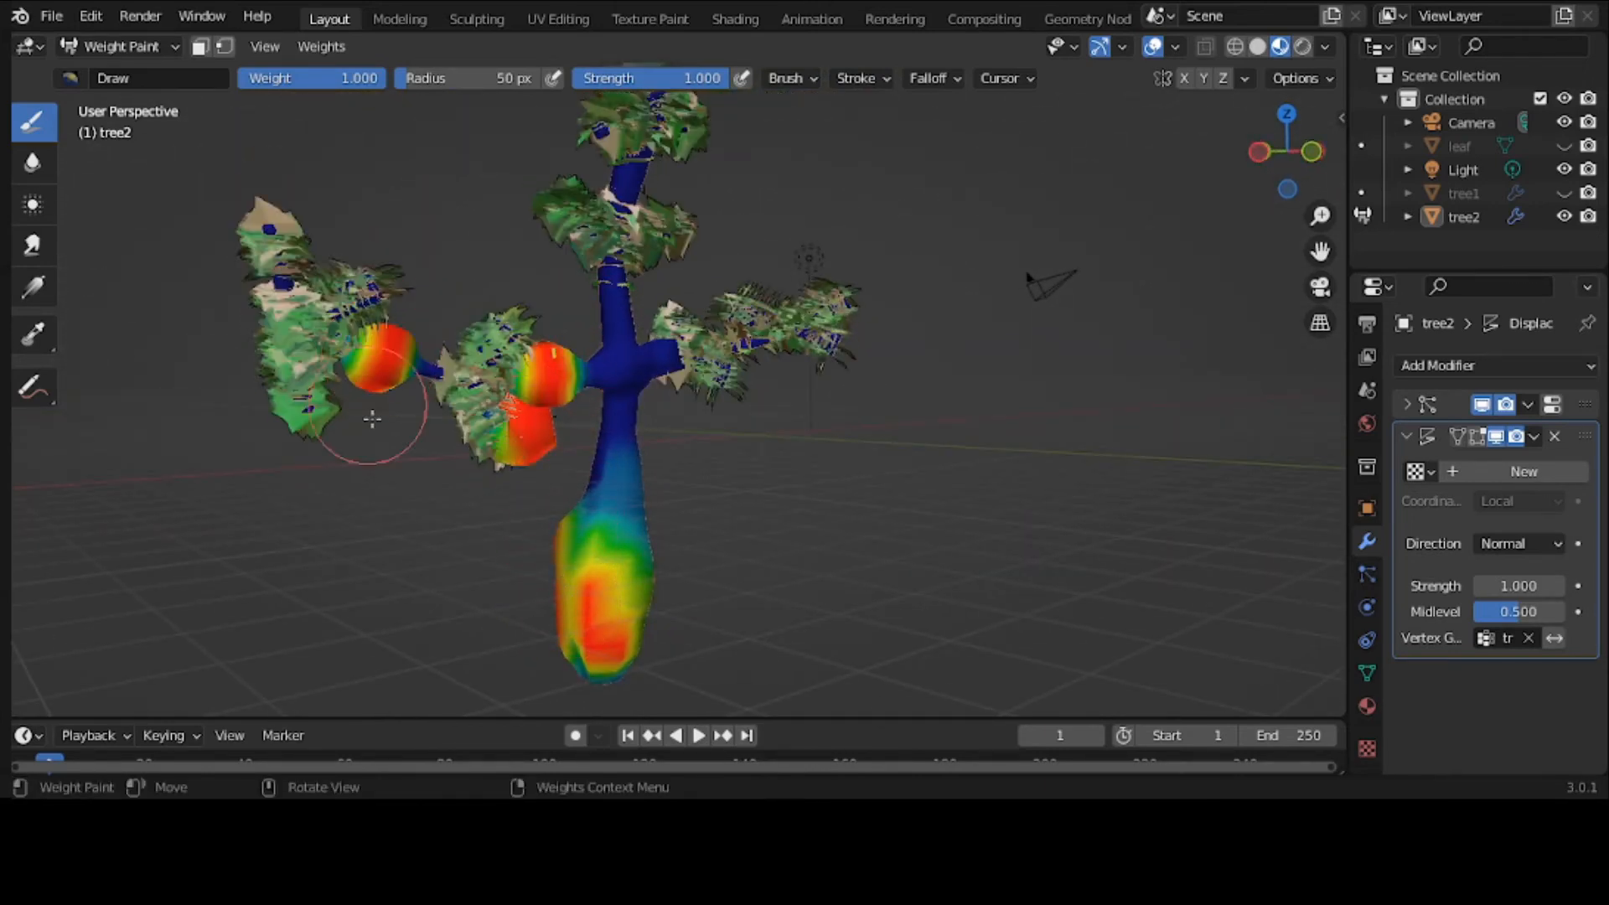
drag(579, 264, 718, 247)
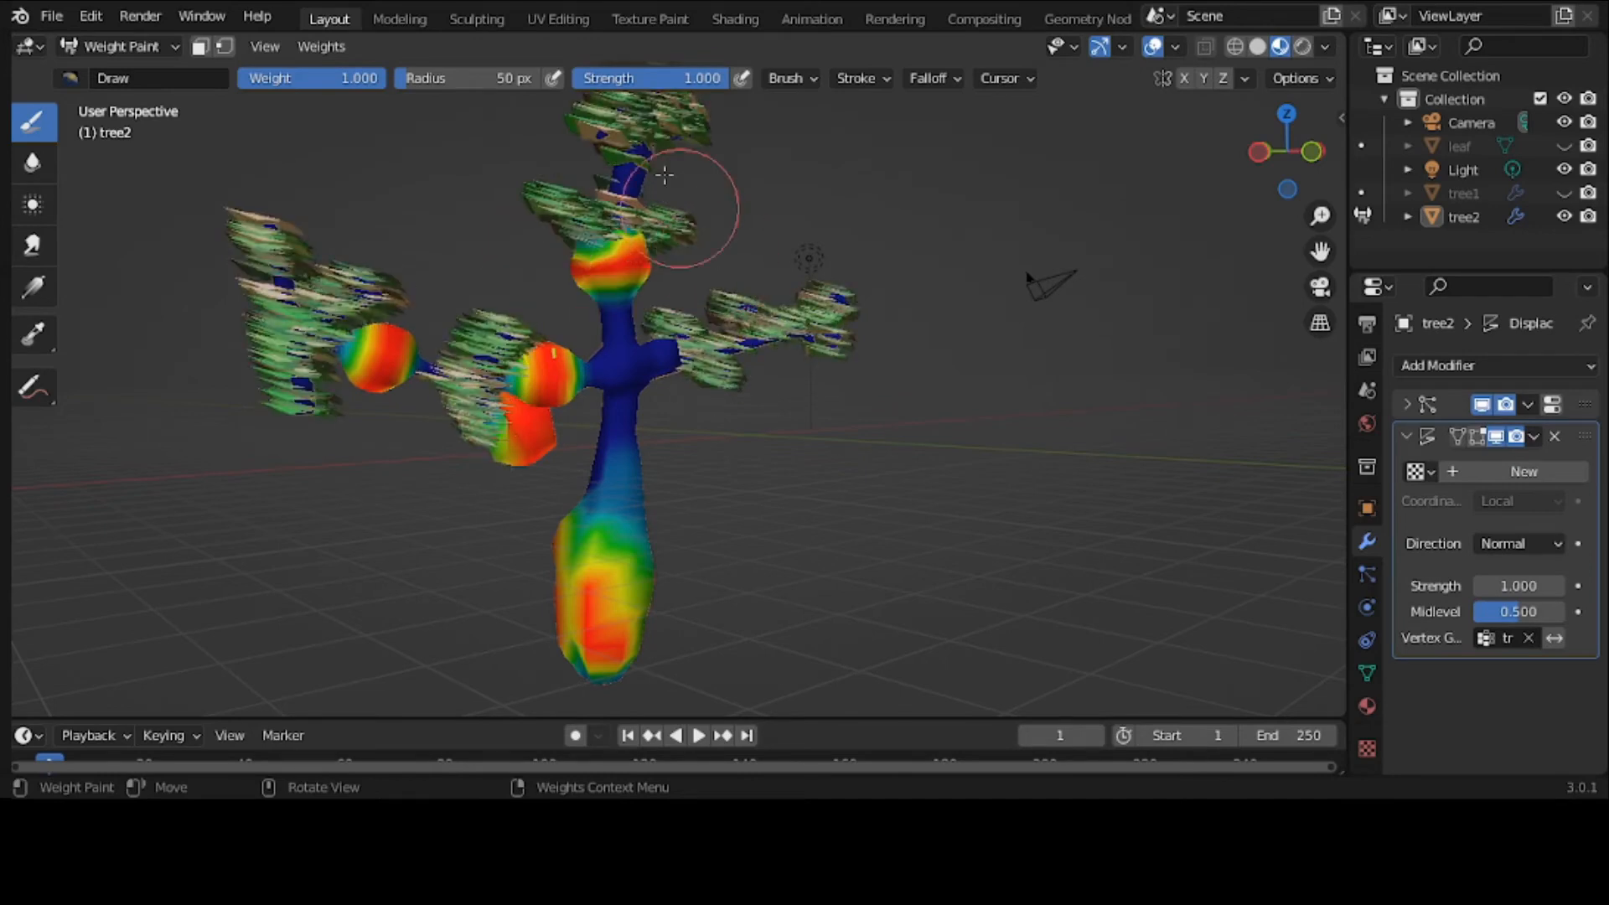
drag(666, 172, 548, 169)
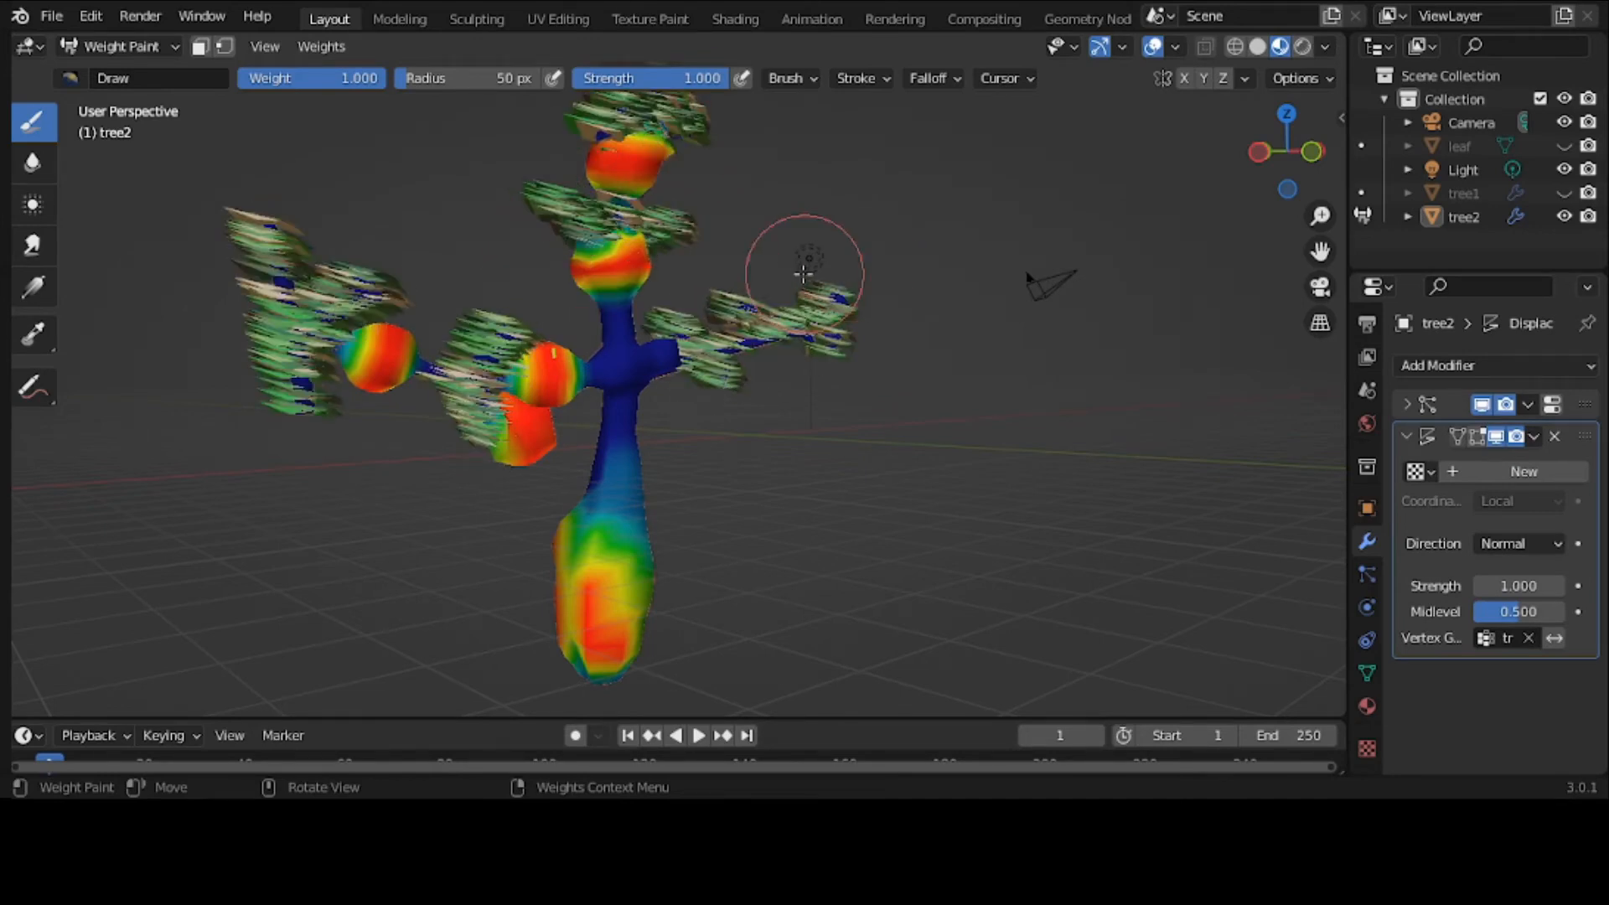
drag(803, 273, 813, 293)
Paint weight 1.000 from the tree's other side onto the short branch, the trunk below the fork and the long branch's underside
mouse_move(582, 455)
middle_down()
mouse_move(927, 477)
mouse_move(1214, 352)
middle_up()
click(1015, 348)
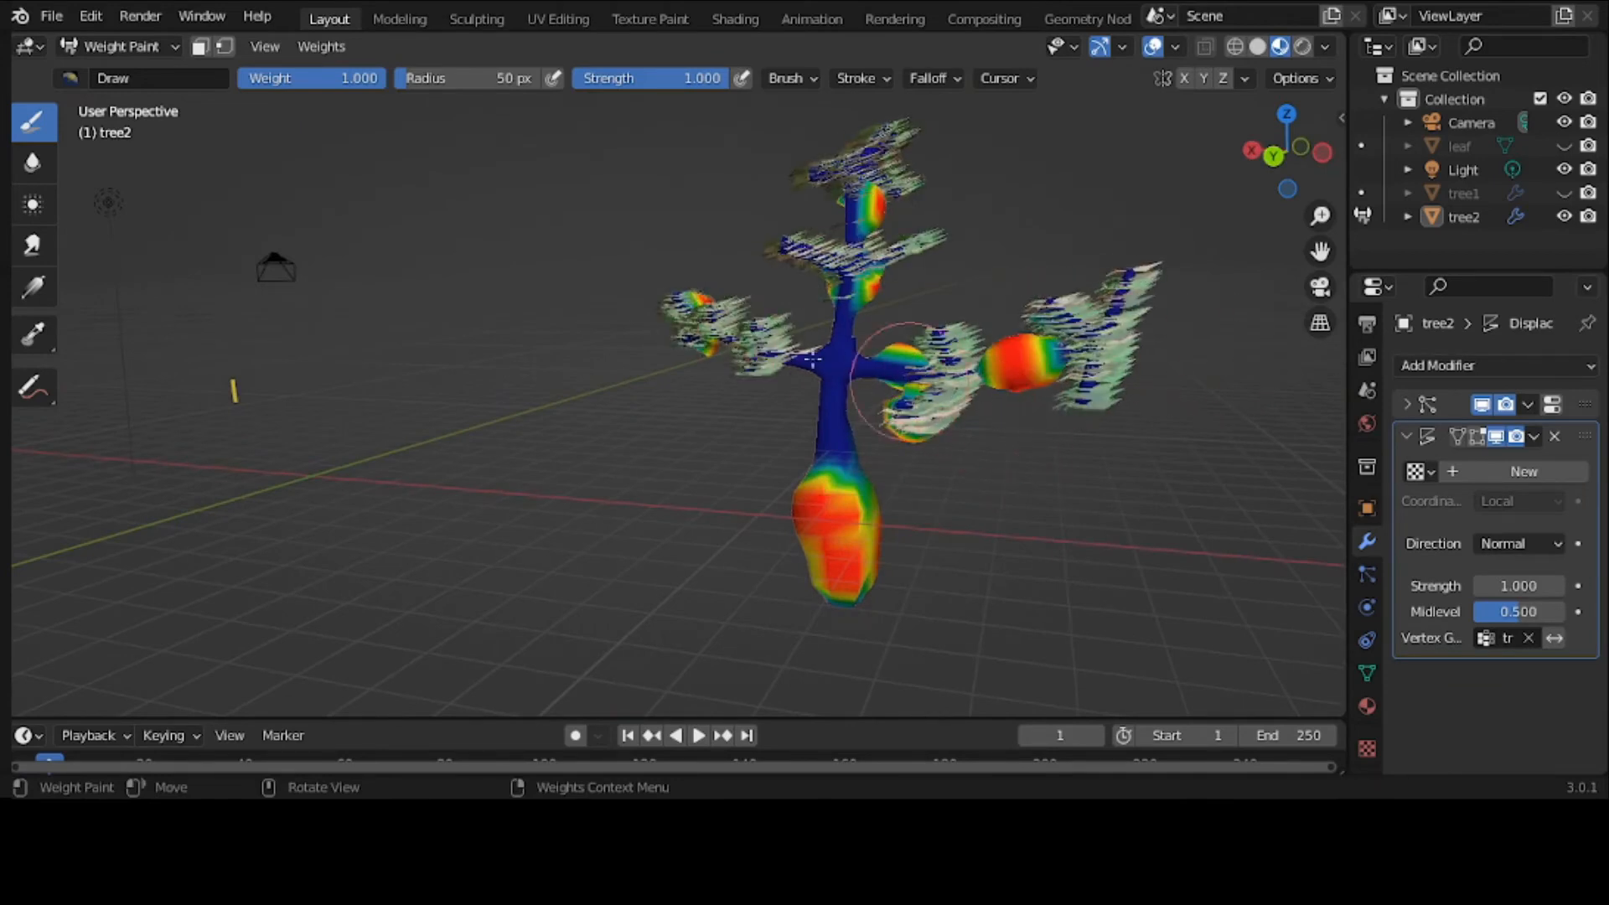
click(756, 323)
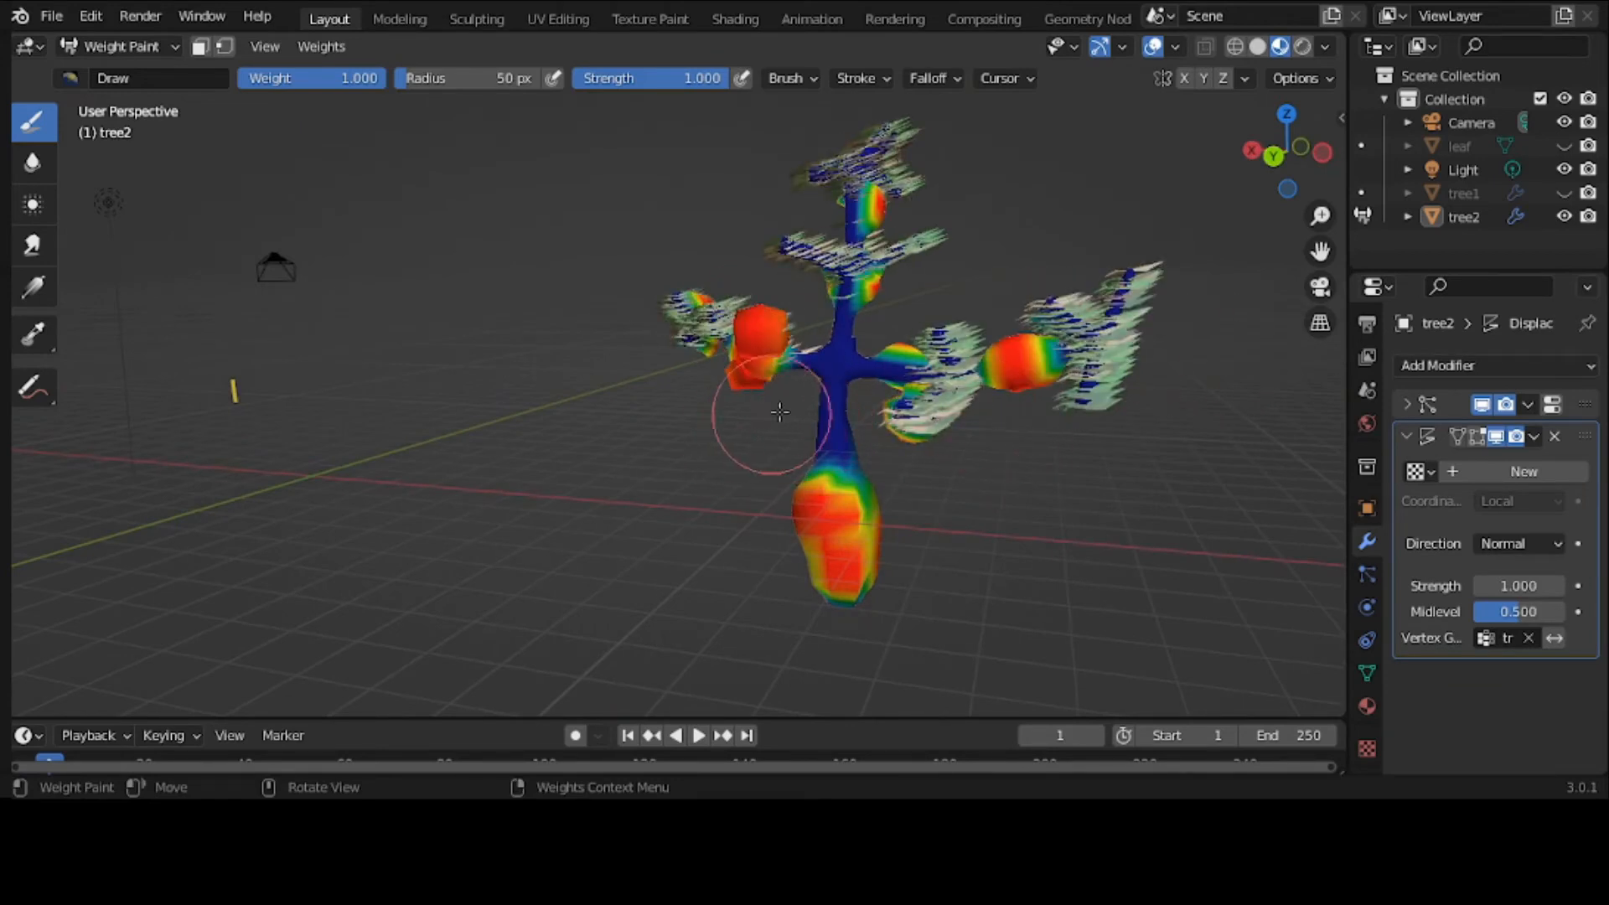
drag(754, 414, 964, 415)
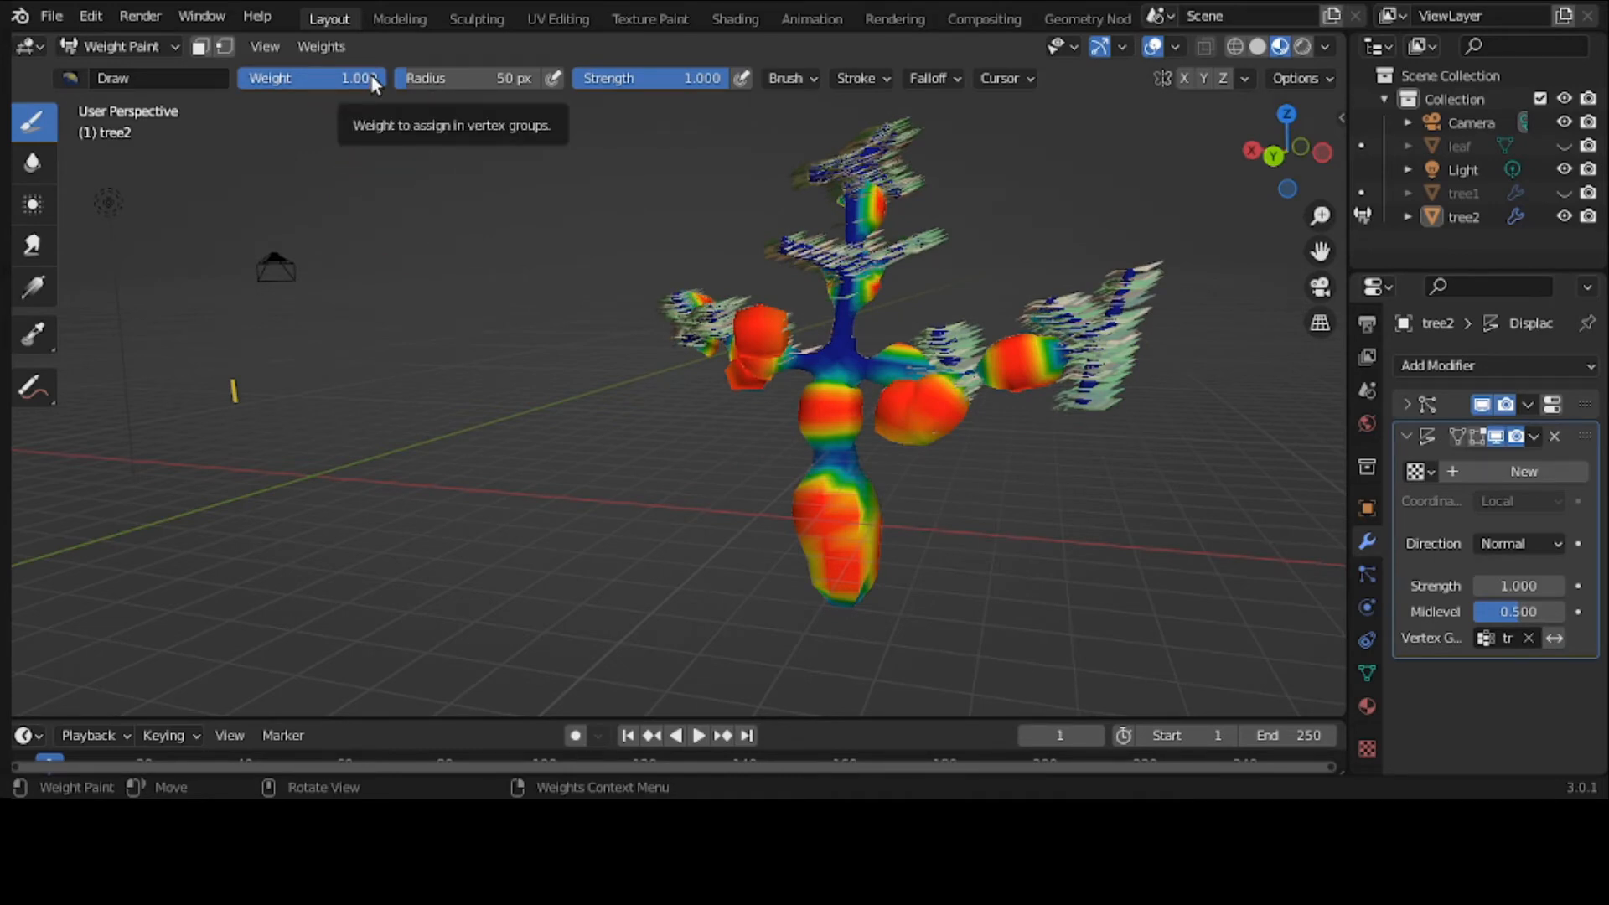
Set the brush weight to 0.219 and paint over the lower trunk and the long side branch to thin them
mouse_move(374, 81)
mouse_down()
mouse_move(237, 81)
mouse_move(269, 77)
mouse_up()
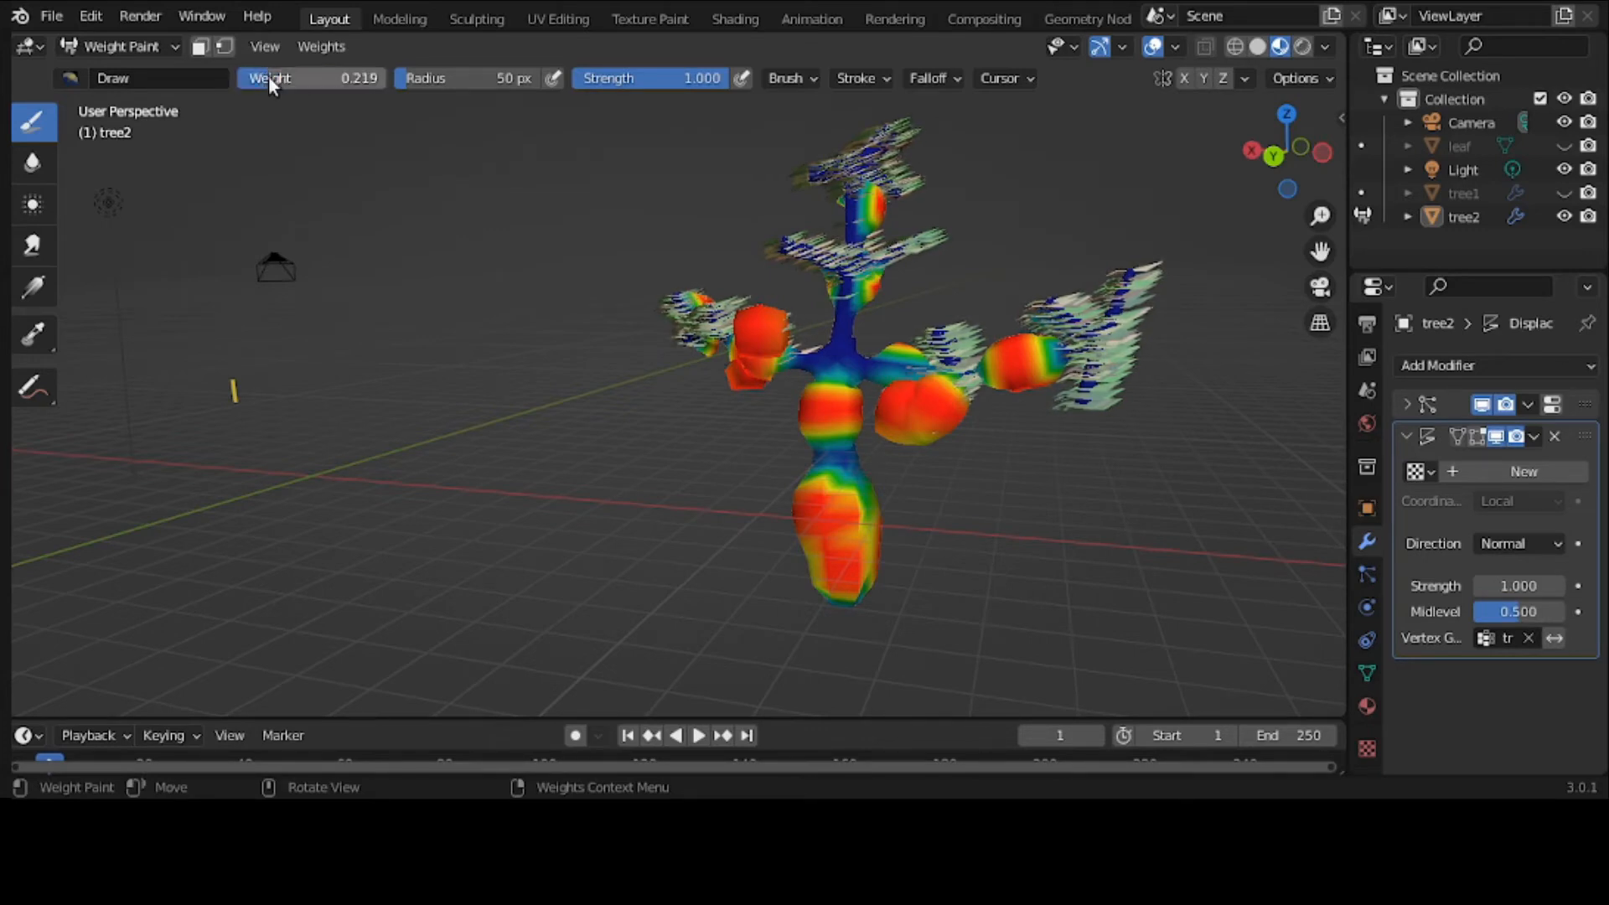
mouse_move(872, 563)
mouse_down()
mouse_move(780, 495)
mouse_move(898, 531)
mouse_up()
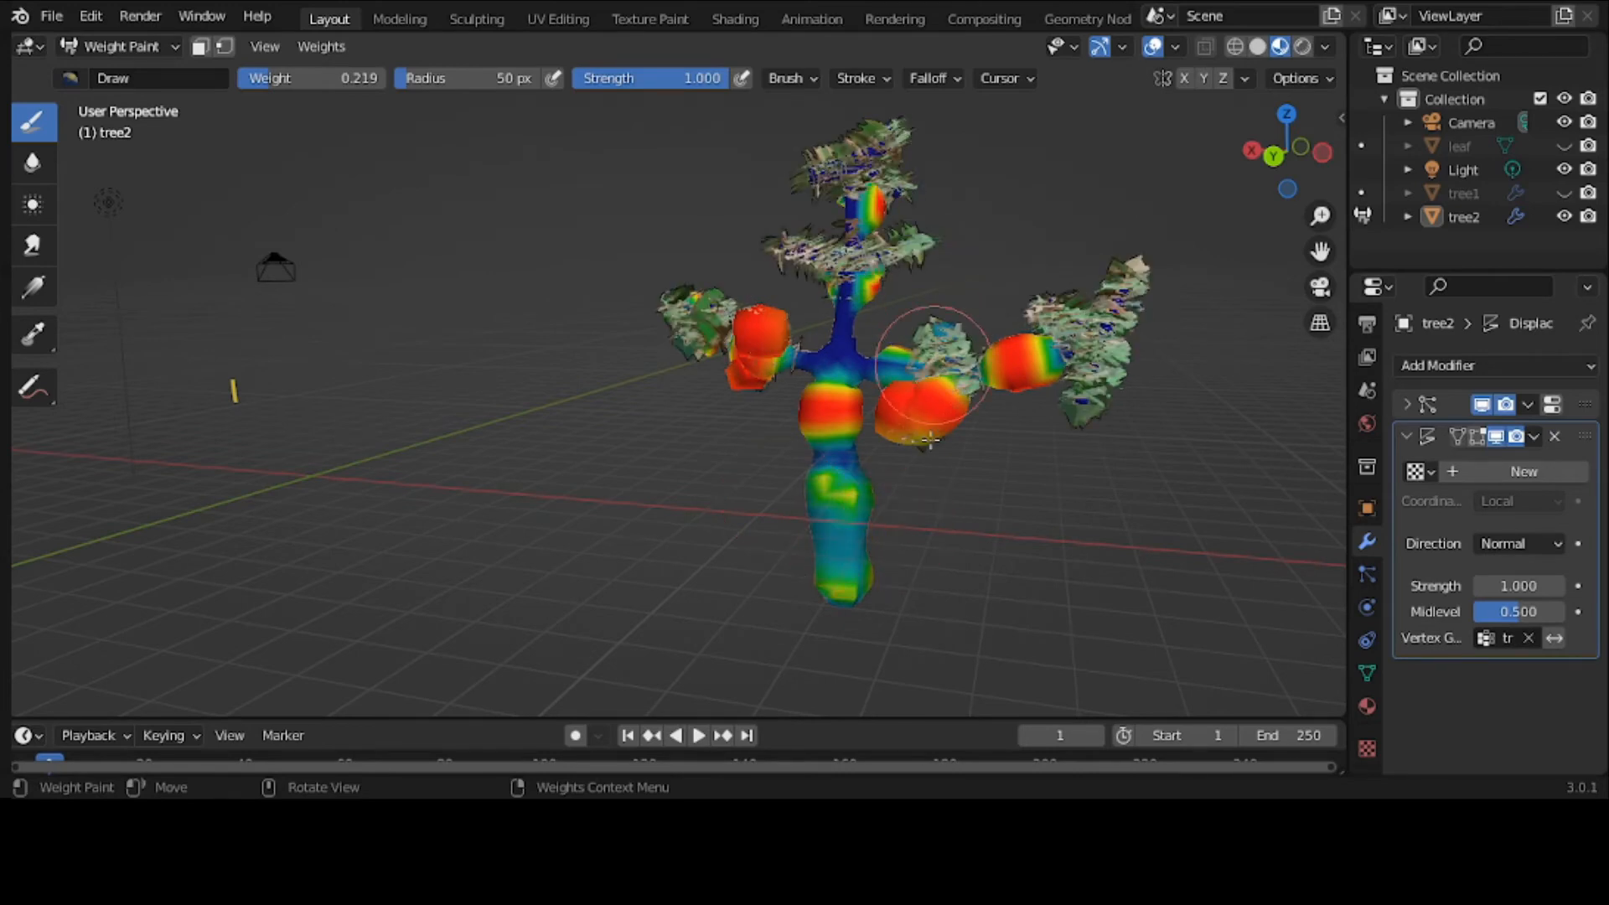
mouse_move(931, 438)
mouse_down()
mouse_move(1039, 327)
mouse_move(1044, 360)
mouse_move(1018, 369)
mouse_move(997, 315)
mouse_up()
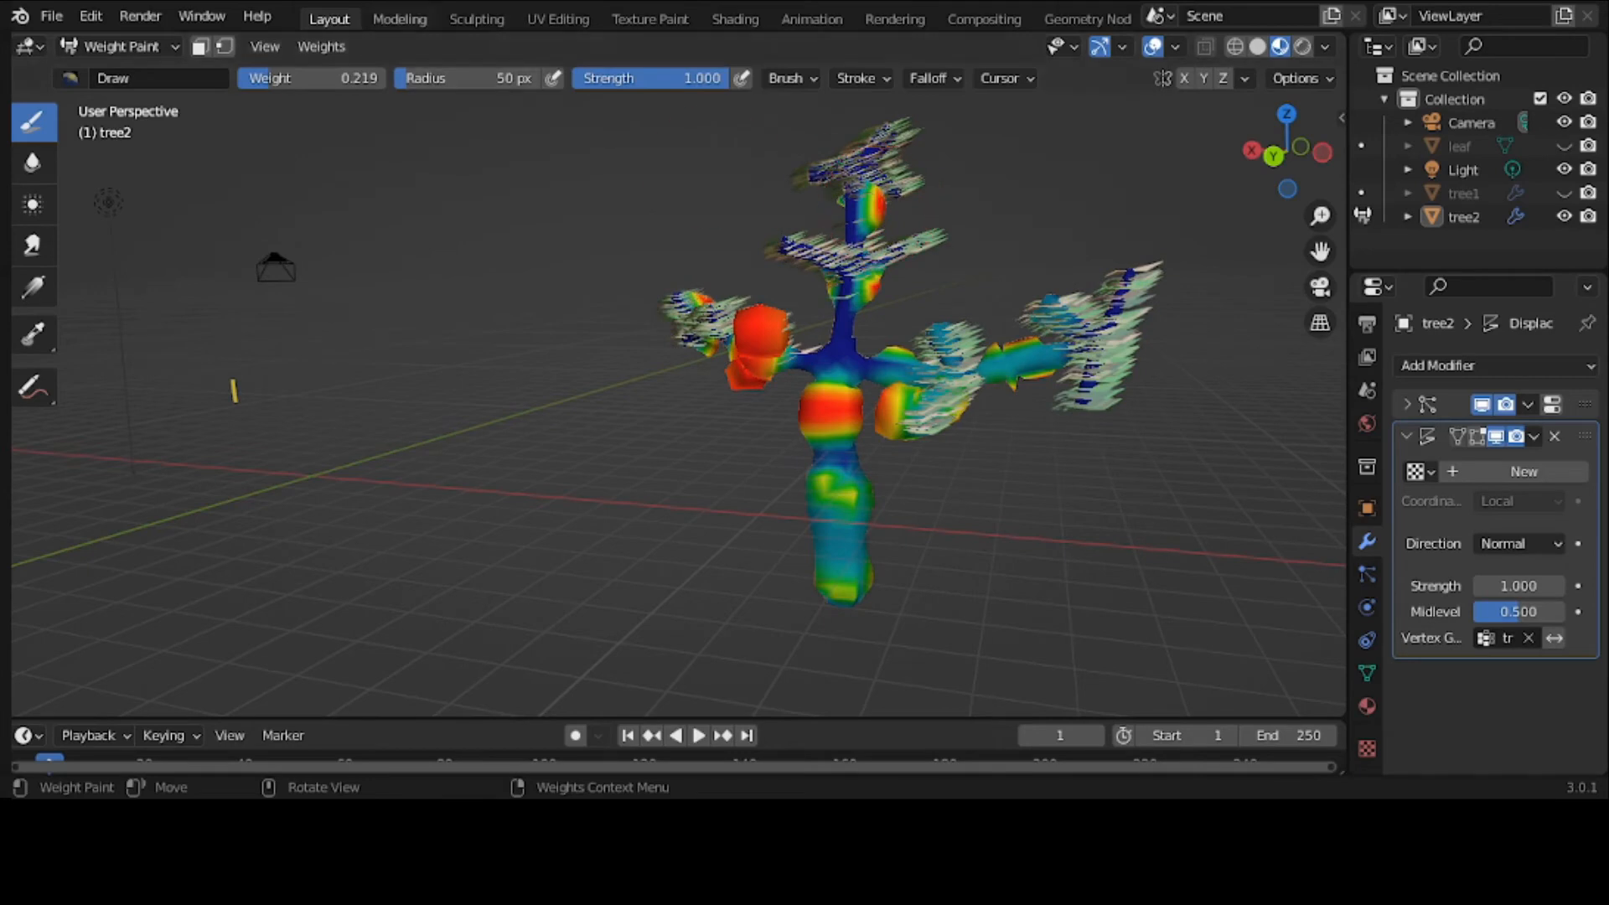
Reduce the brush radius to 14 px and paint weight 0.219 over the short branch, its tip and the trunk below the fork
click(467, 78)
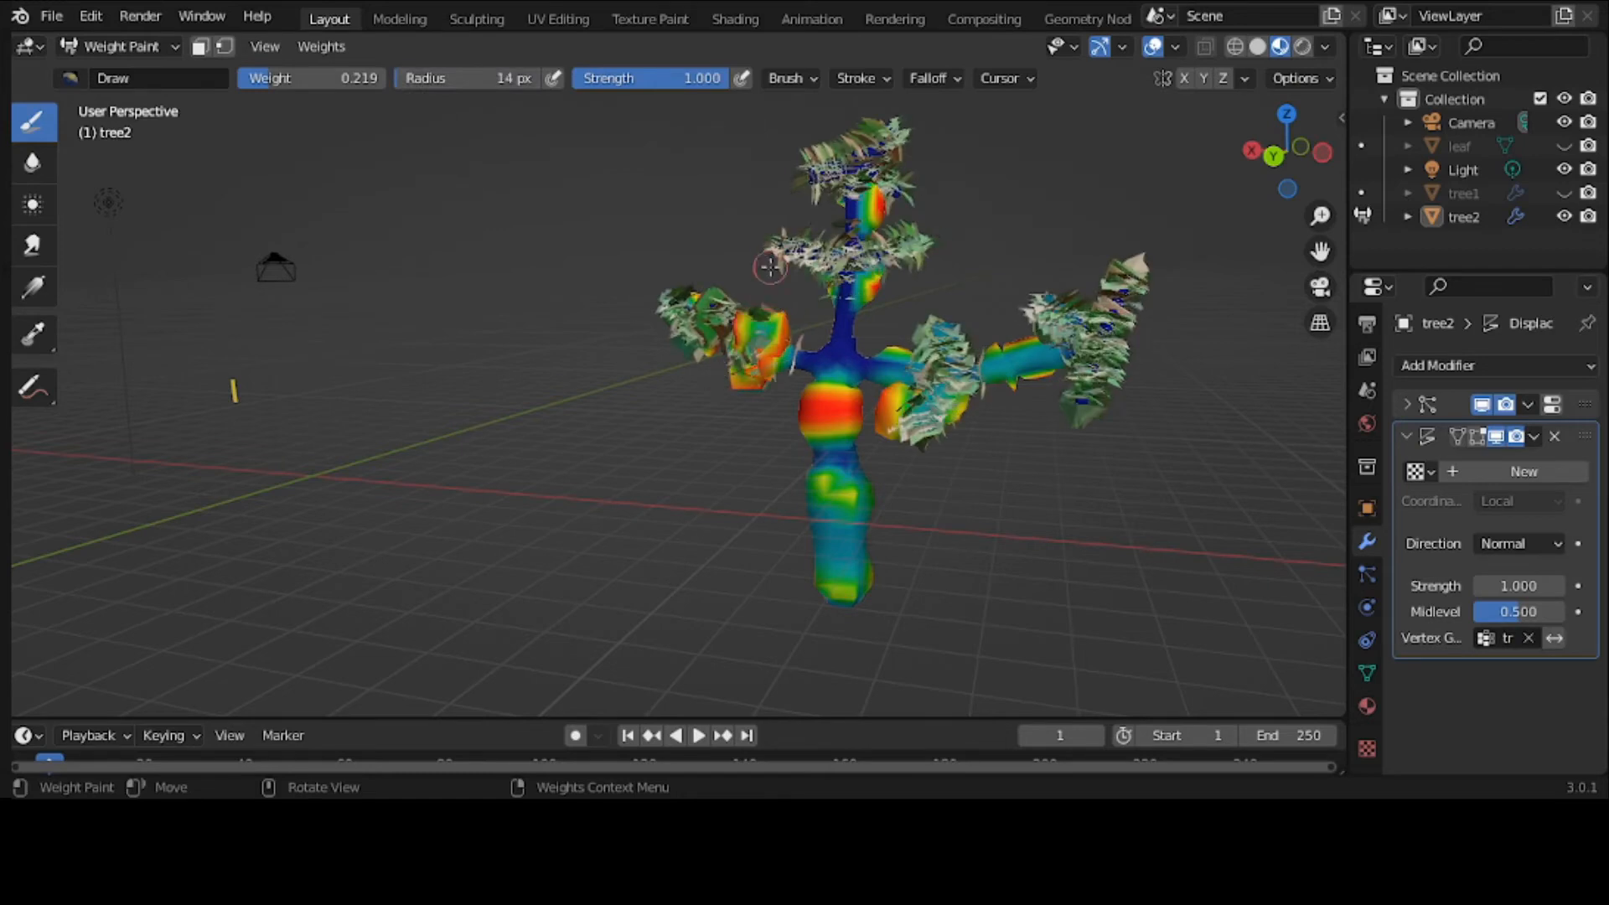
mouse_move(769, 266)
mouse_down()
mouse_move(780, 403)
mouse_move(755, 385)
mouse_move(801, 423)
mouse_up()
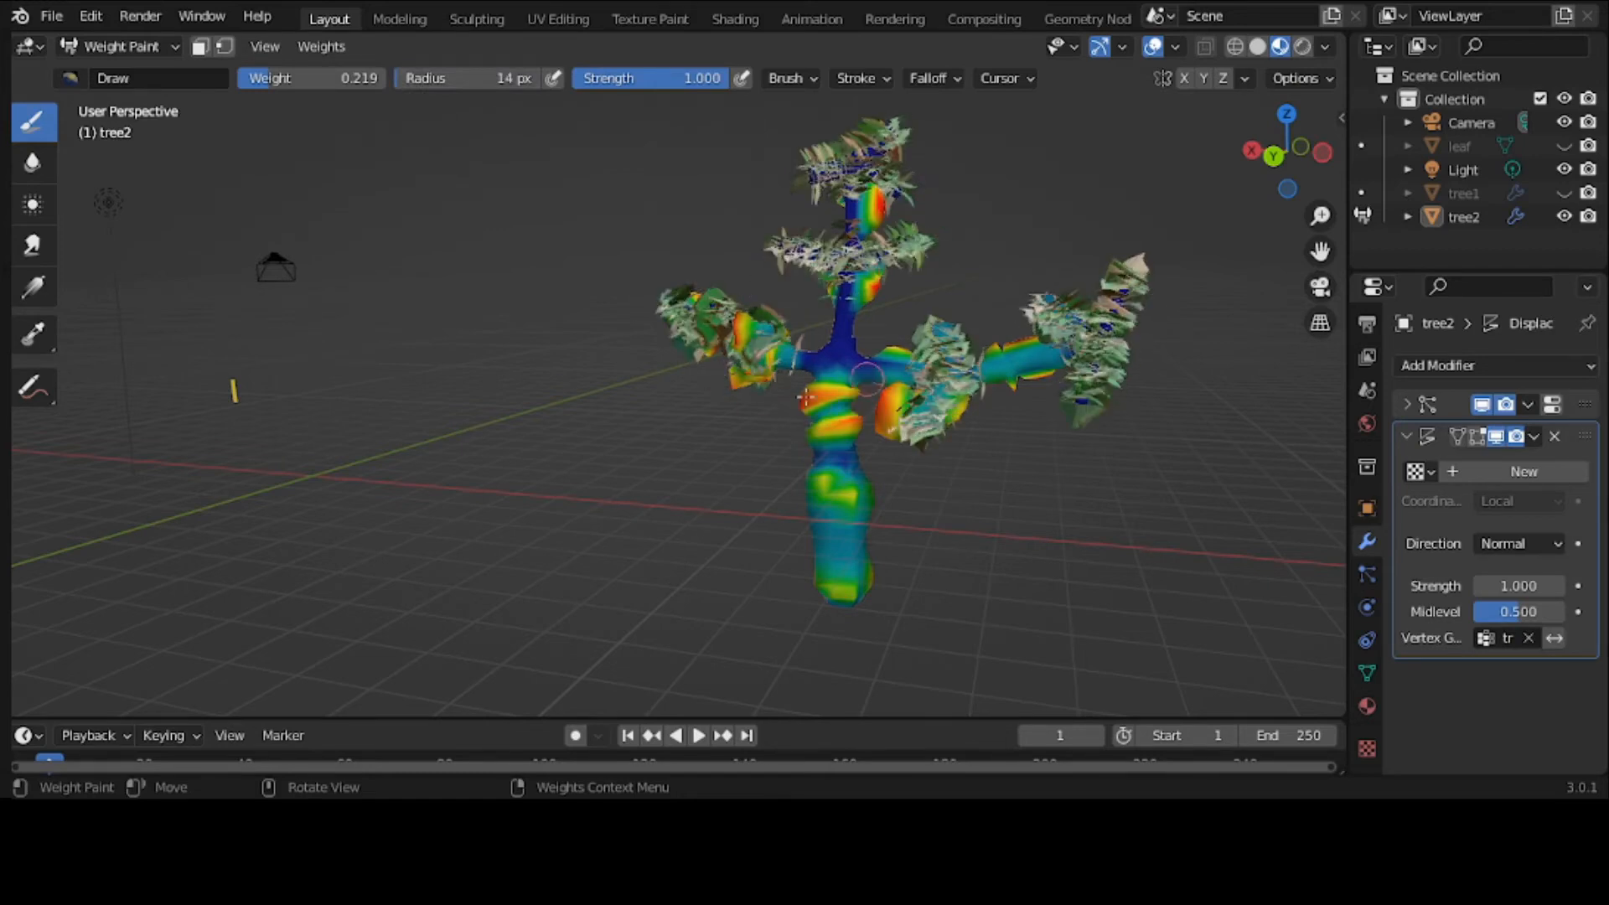
mouse_move(916, 478)
middle_down()
mouse_move(736, 539)
mouse_move(564, 486)
mouse_move(566, 469)
middle_up()
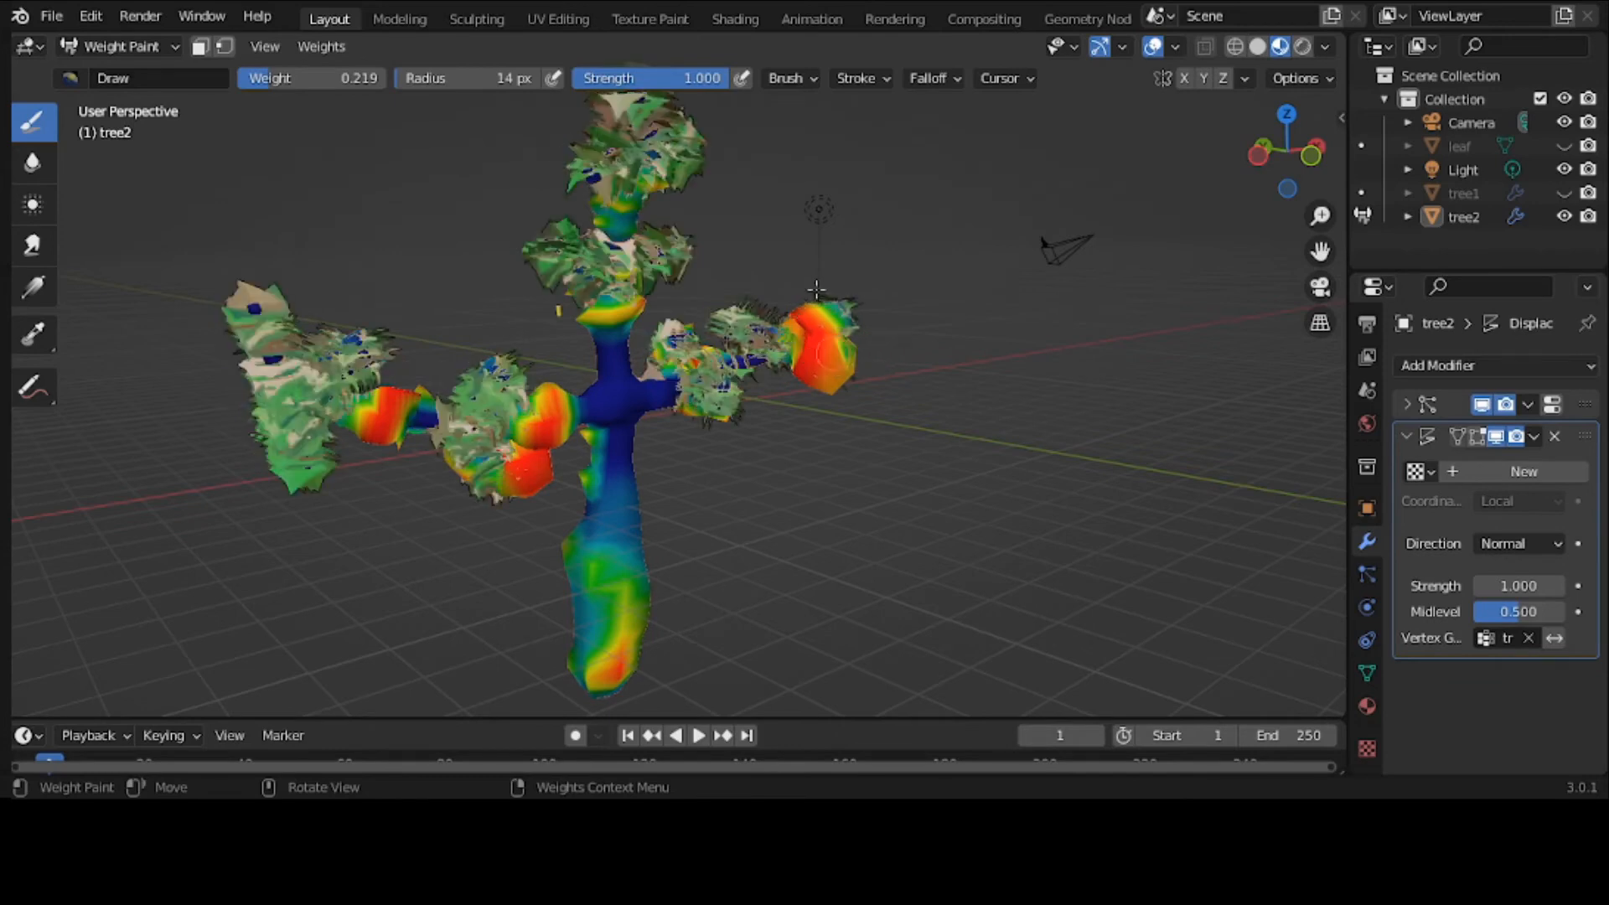
mouse_move(822, 295)
mouse_down()
mouse_move(827, 368)
mouse_move(804, 303)
mouse_up()
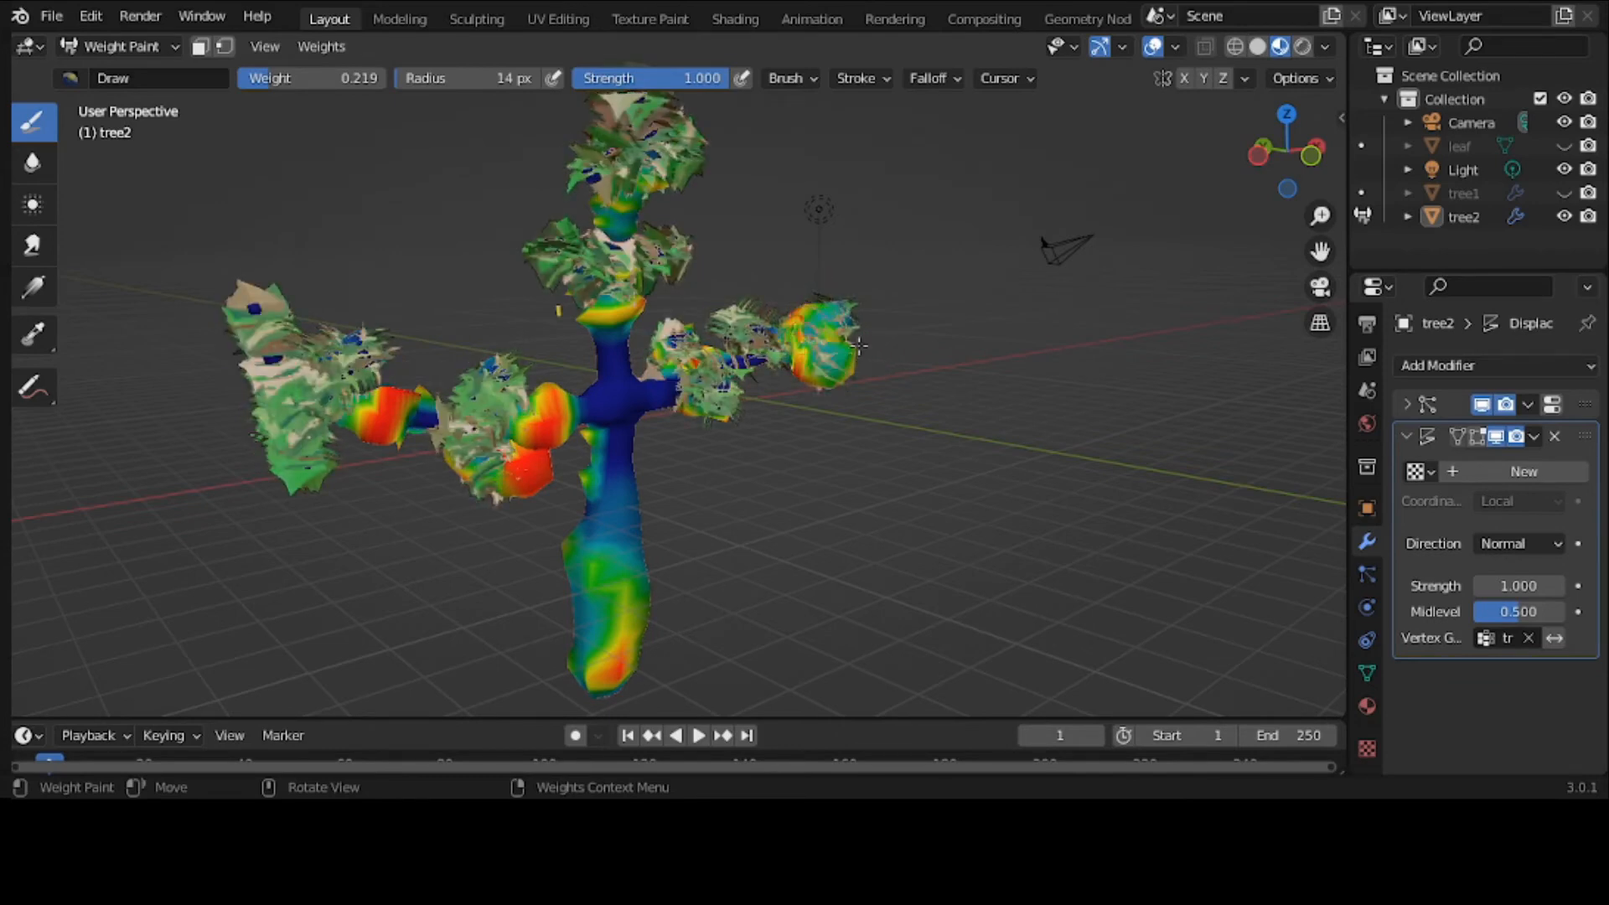
Paint weight 0.219 over the high-weight areas on another side of the lower trunk
middle_drag(859, 345, 612, 369)
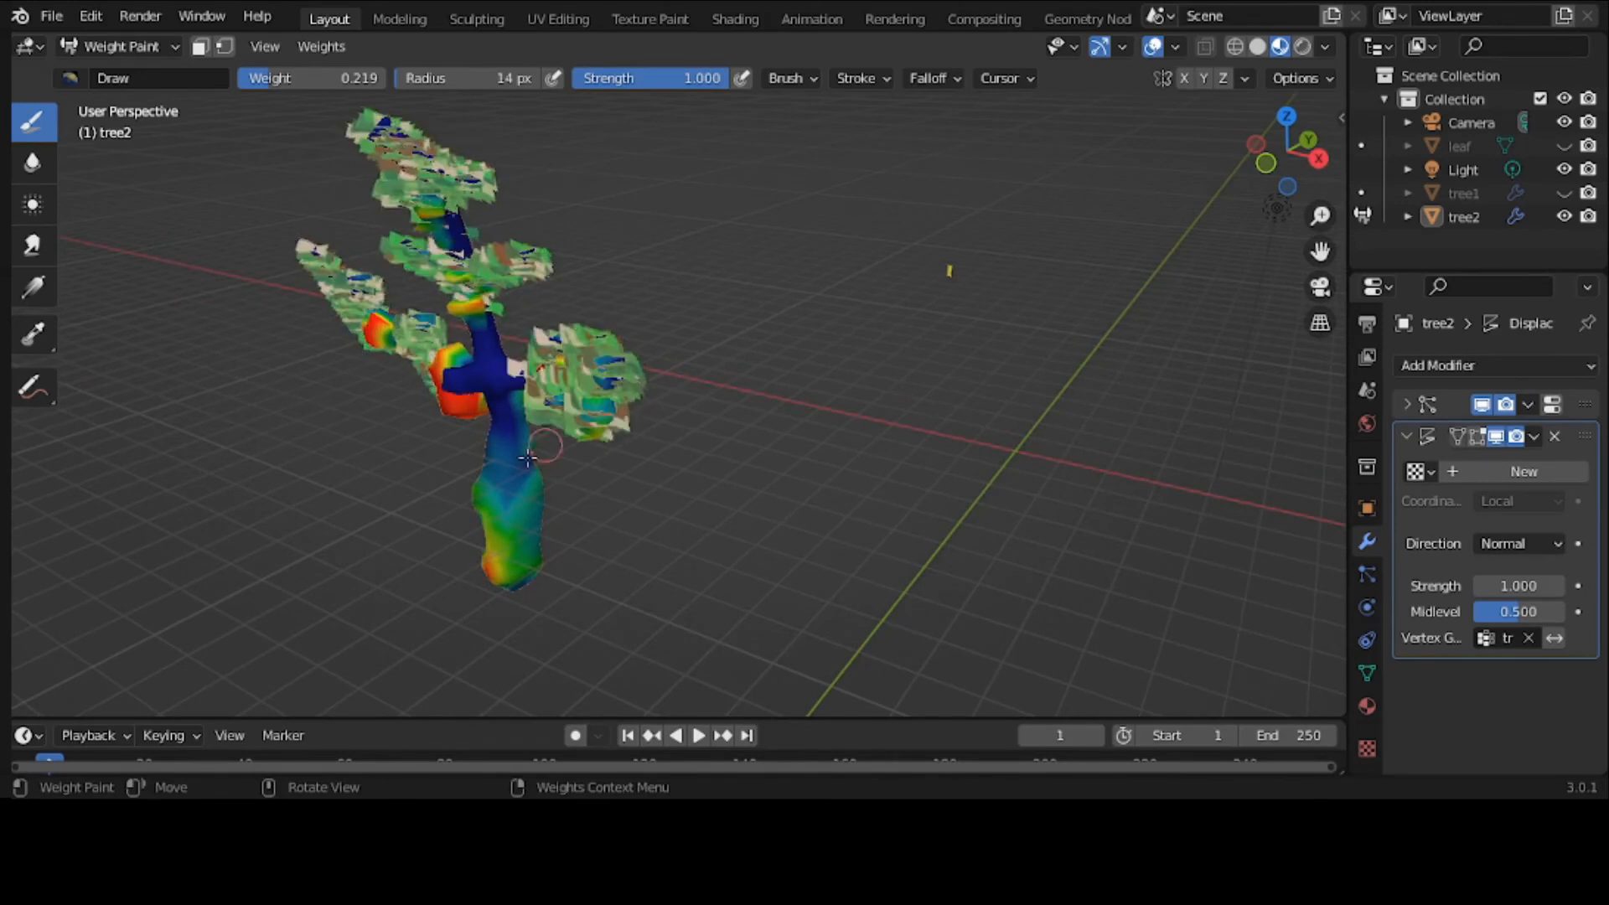
click(525, 504)
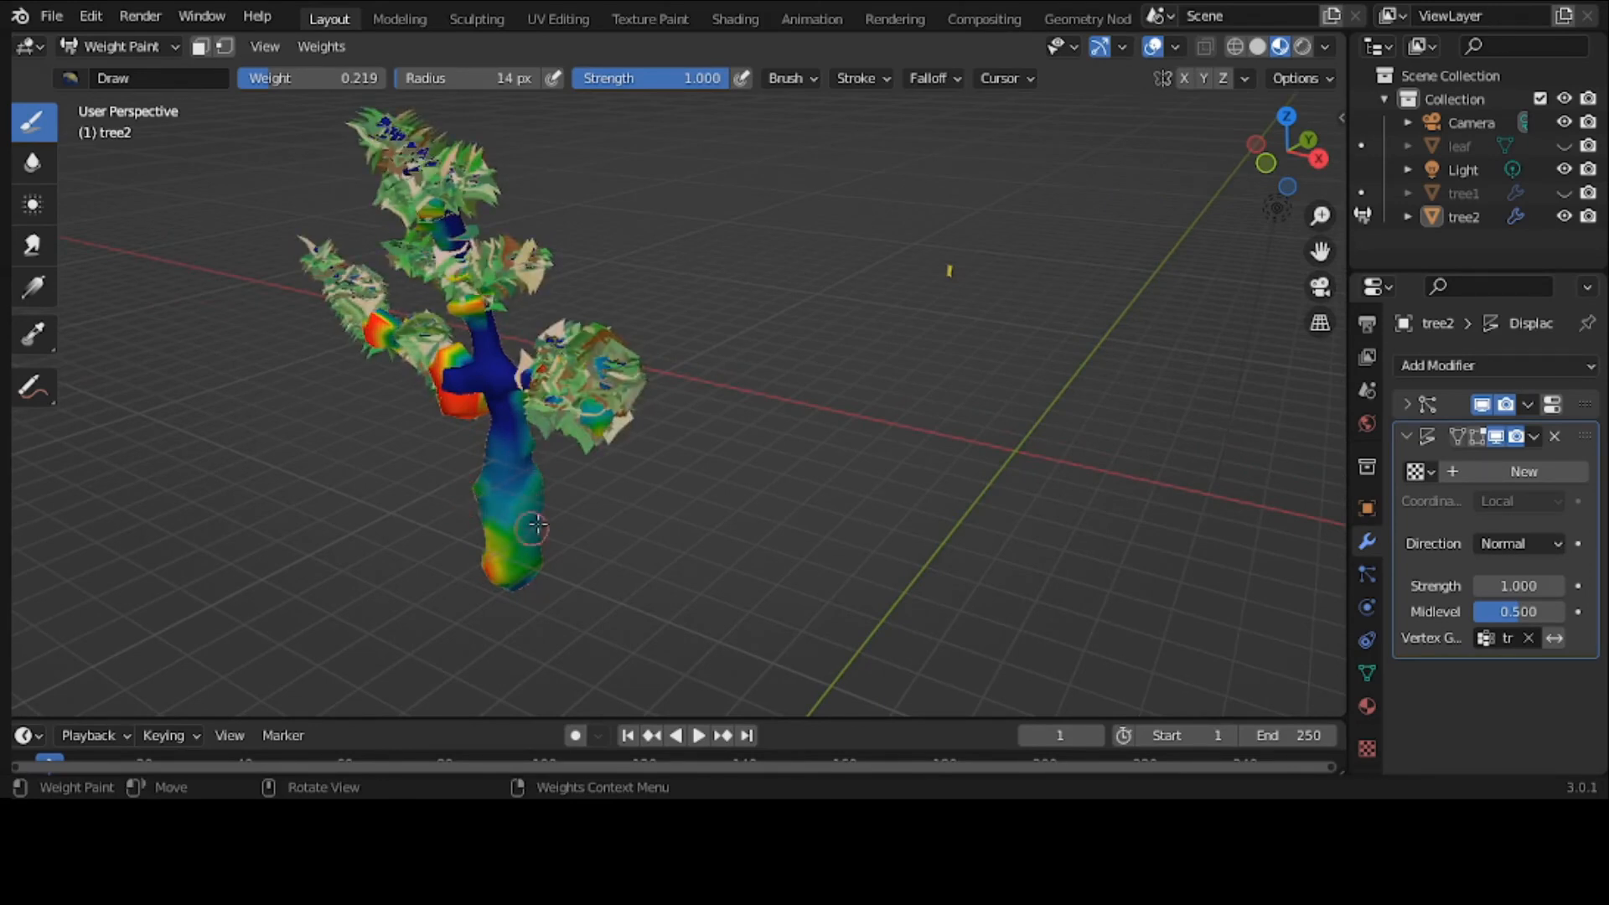
drag(527, 543, 490, 512)
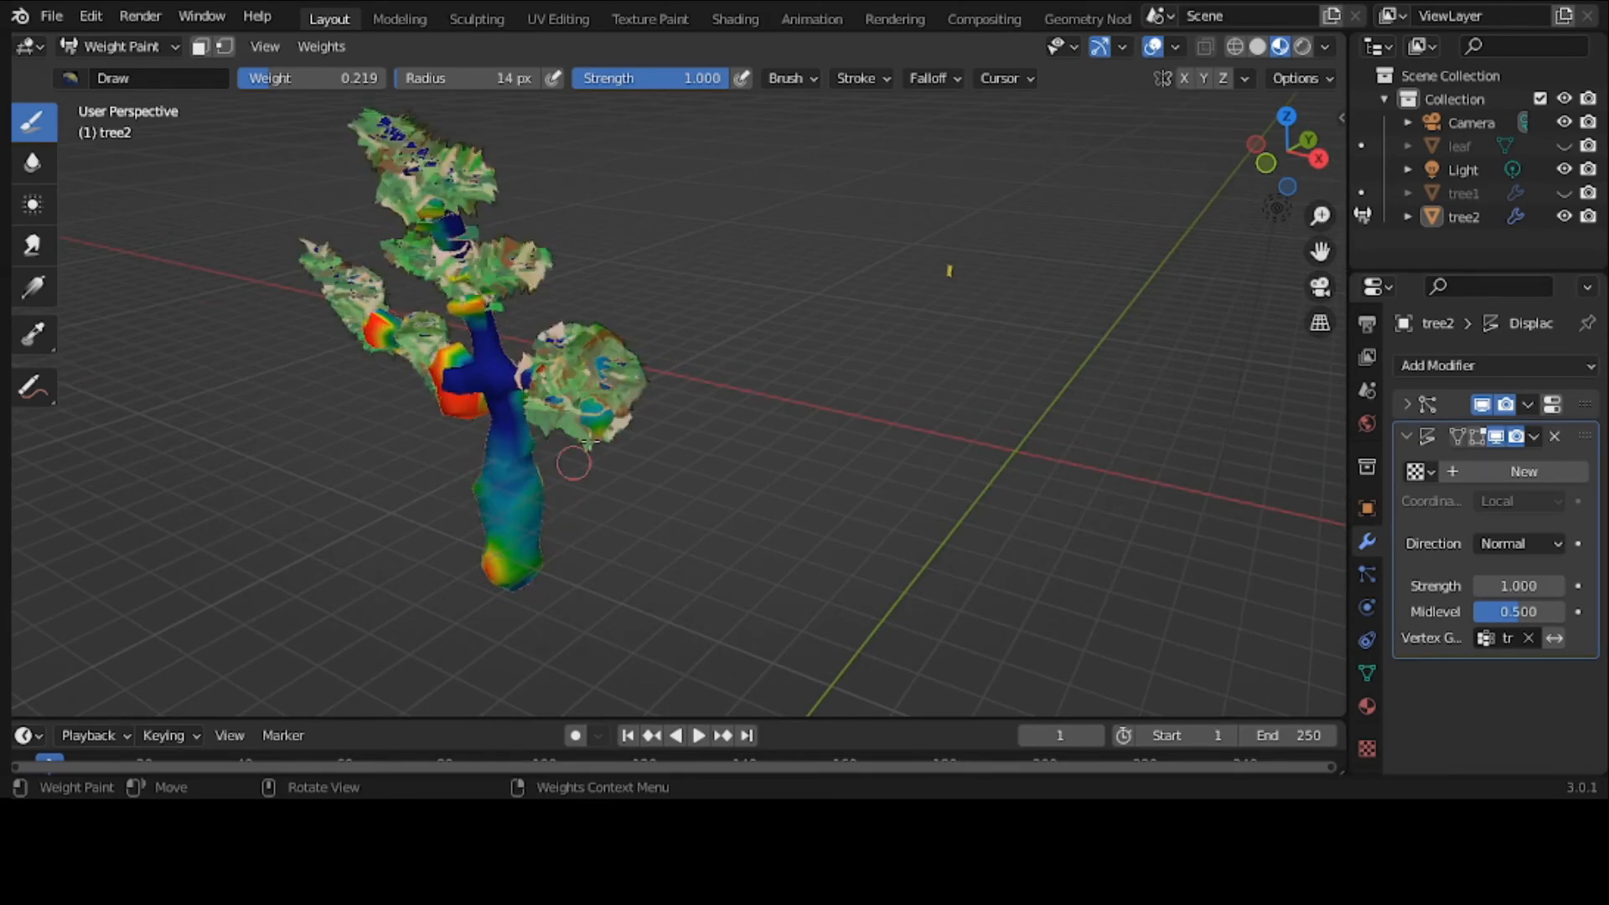
Paint weight 0.219 over the high-weight spots on the front of the long branch, the upper trunk and the short branch
middle_drag(590, 444, 607, 438)
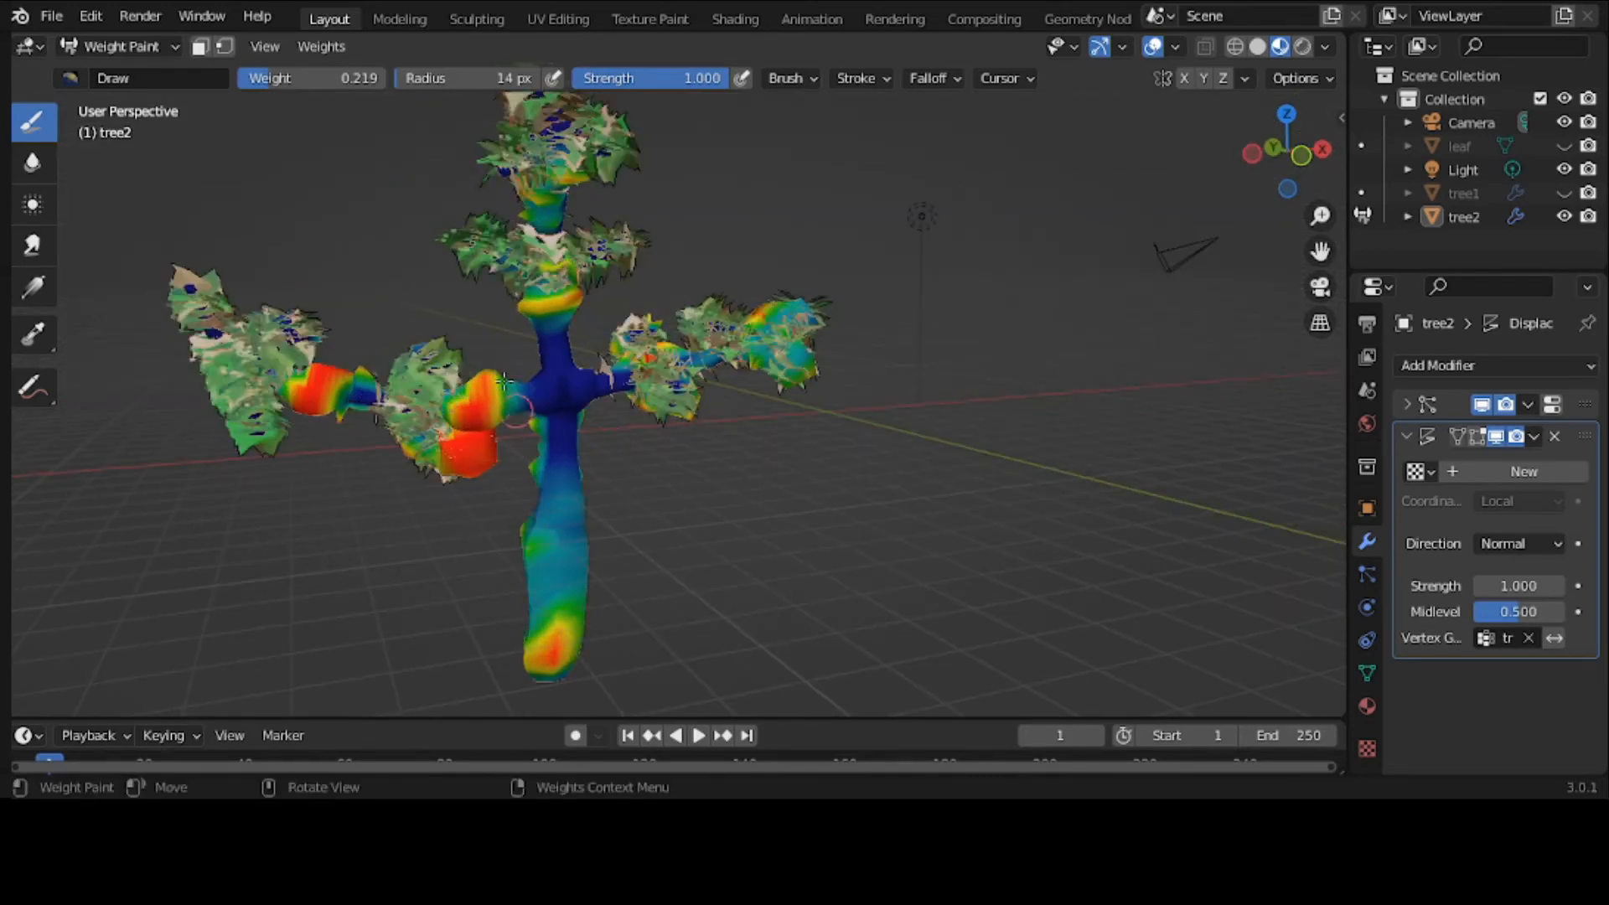
drag(506, 381, 454, 507)
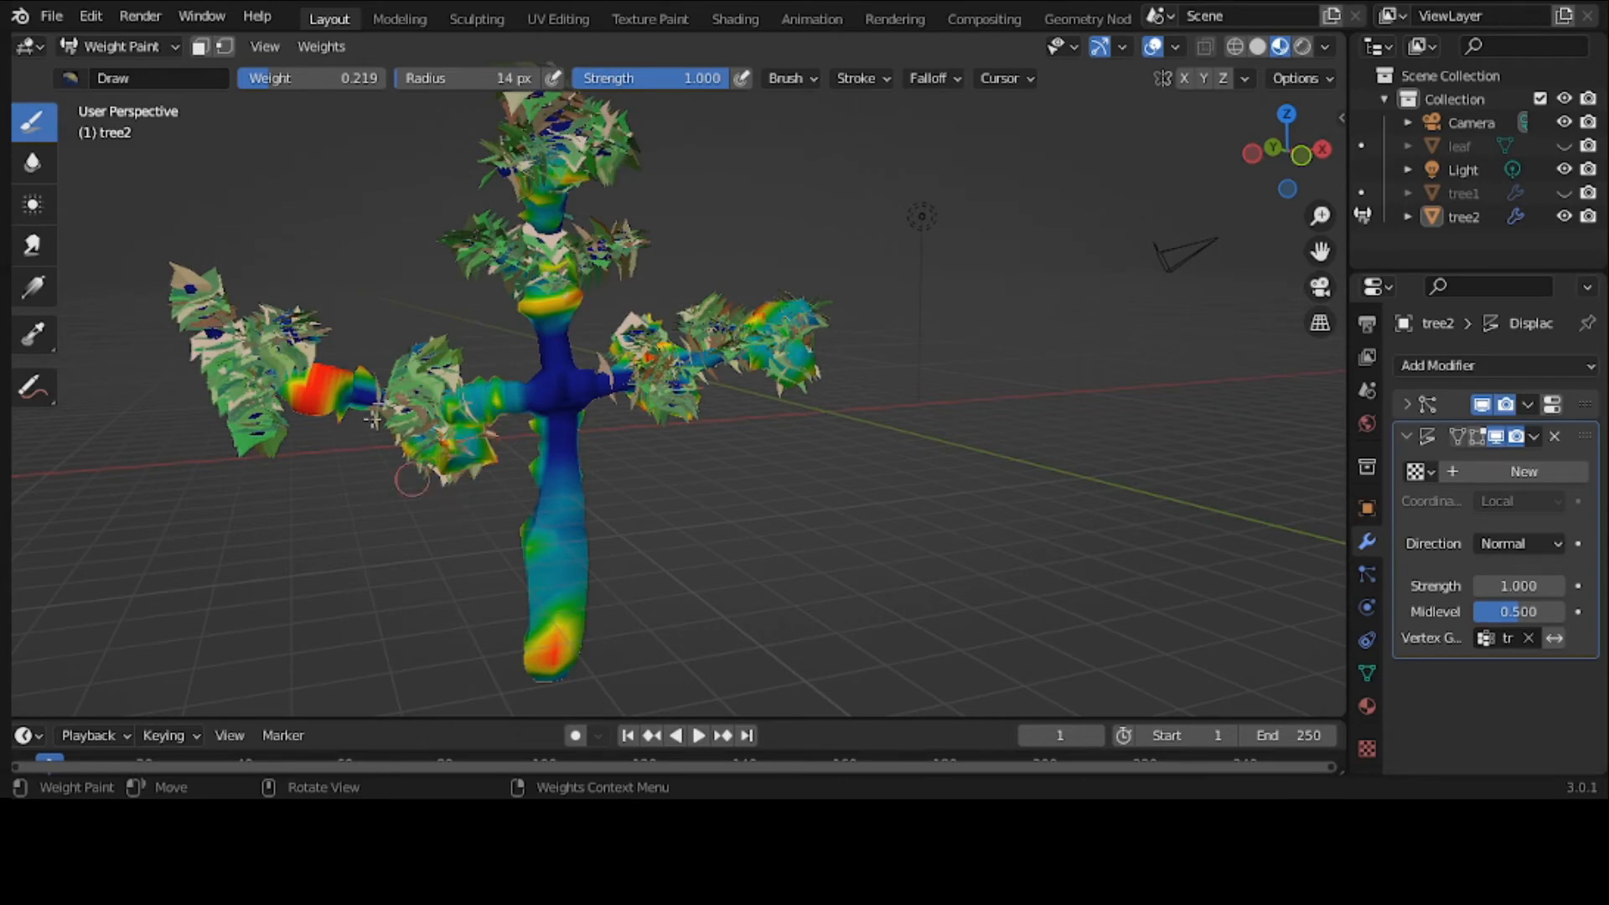
drag(374, 420, 293, 383)
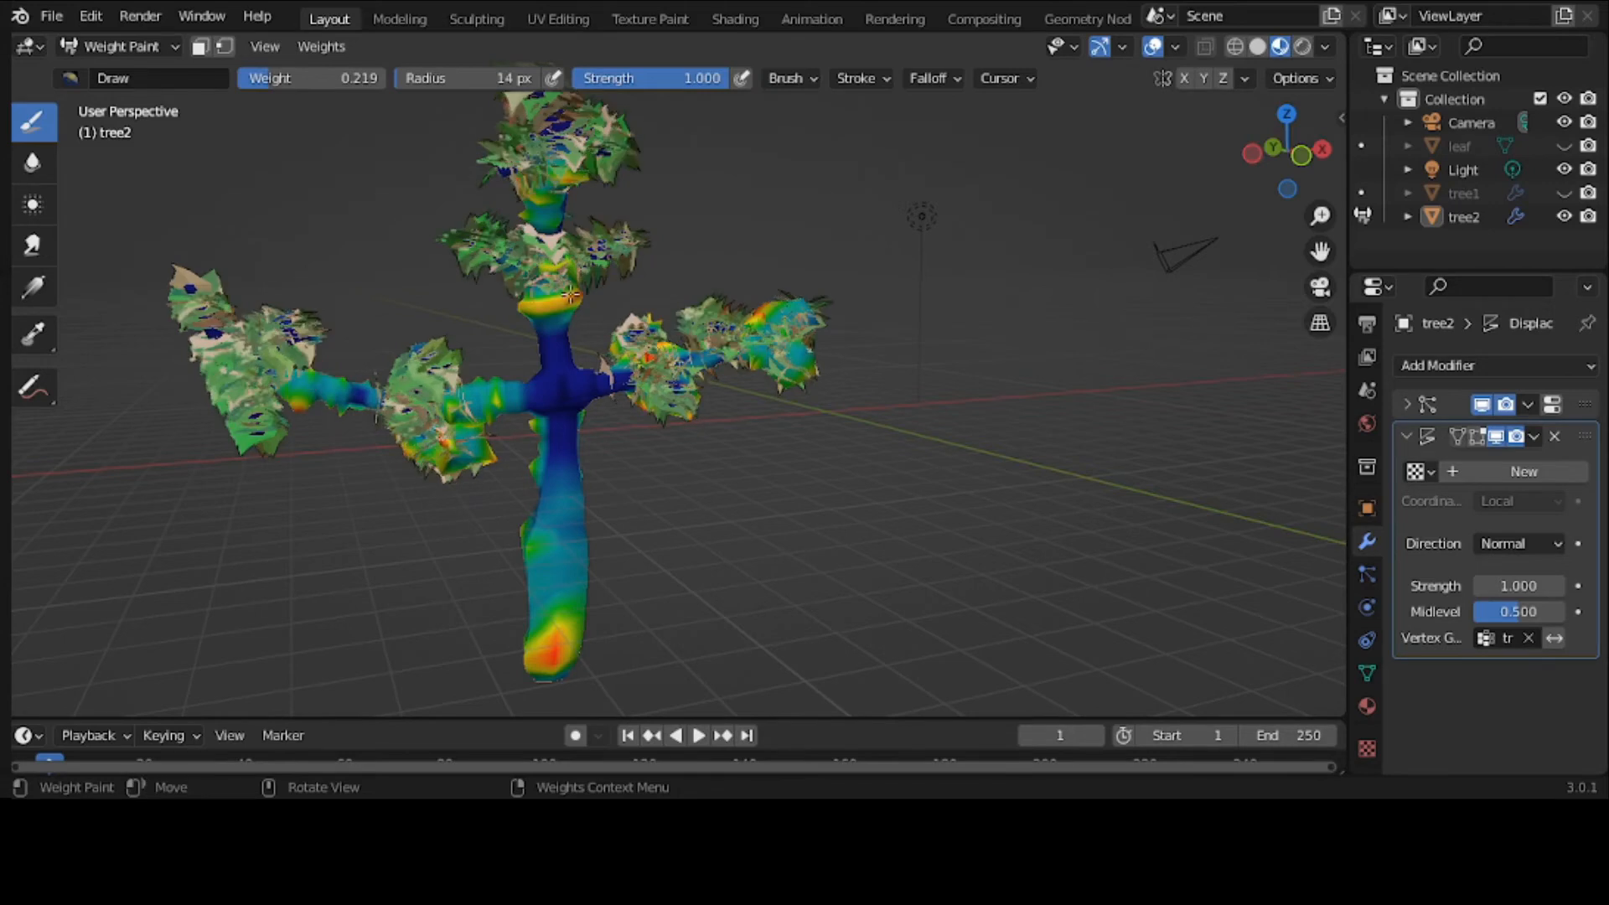
drag(570, 295, 550, 307)
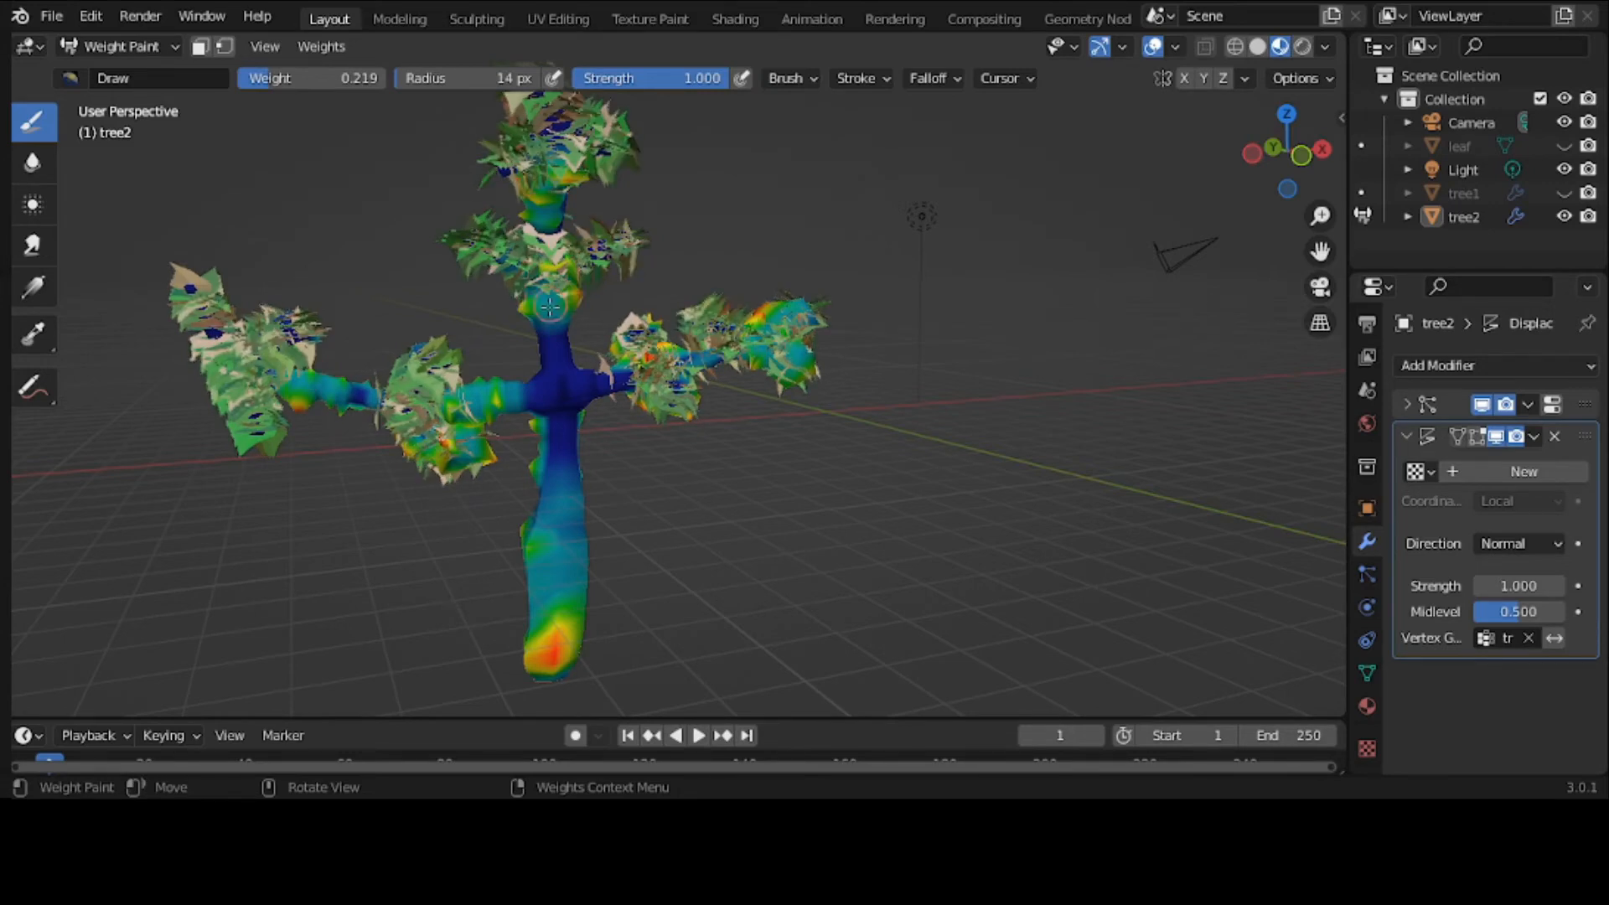
drag(762, 313, 754, 346)
Touch up the remaining high-weight patches where the branches meet the trunk and beneath the long branch with weight 0.219
middle_drag(754, 352, 698, 627)
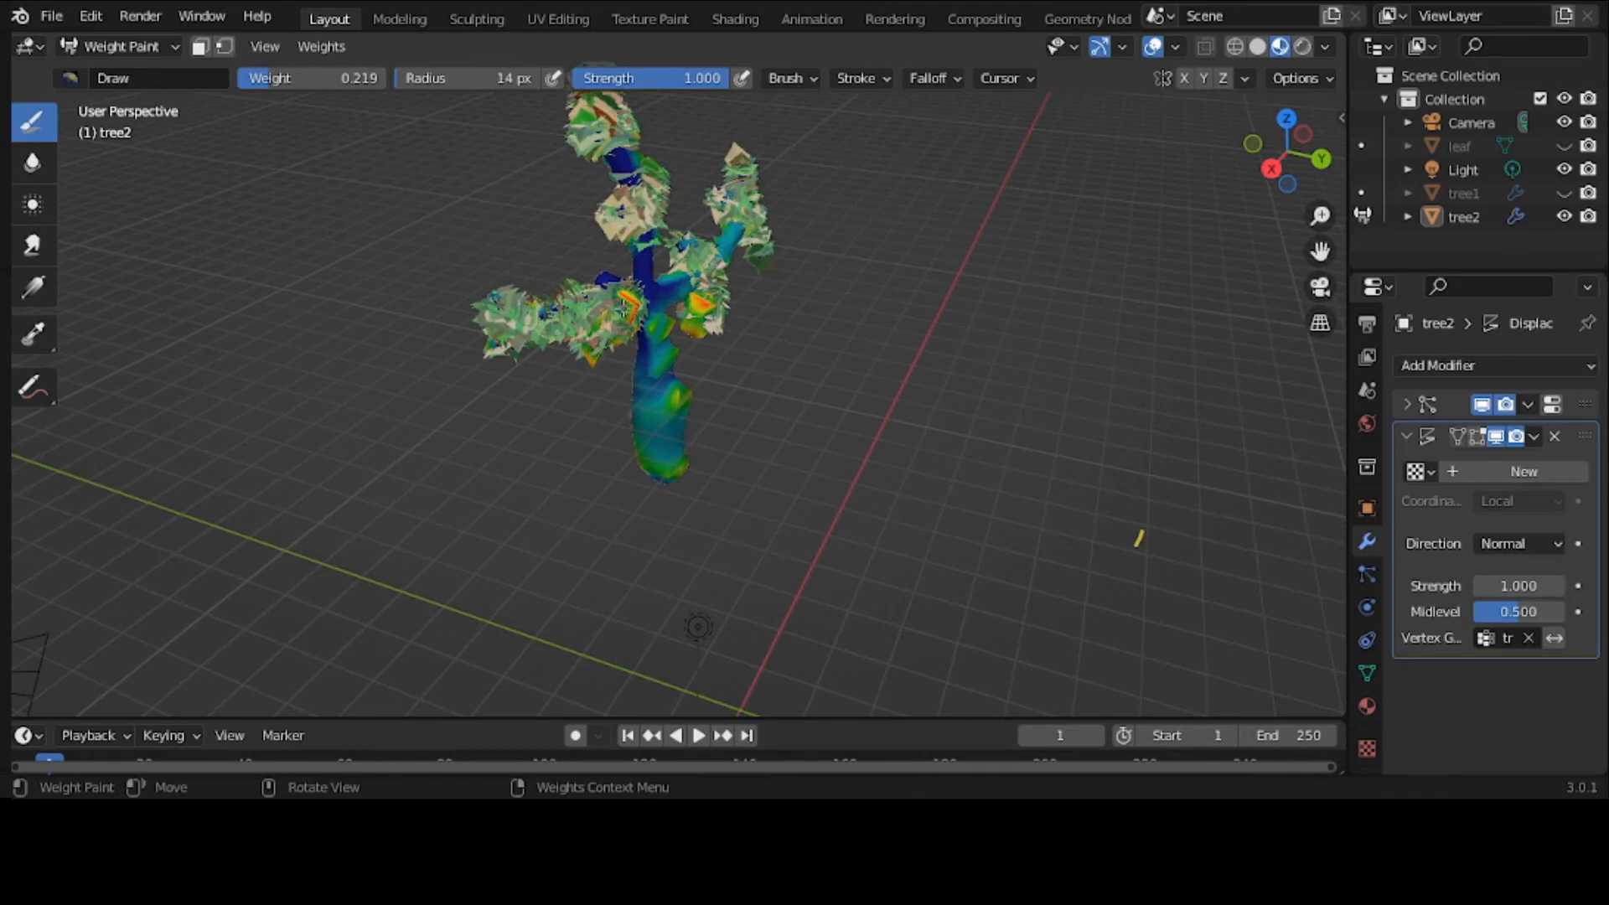
mouse_move(632, 325)
mouse_down()
mouse_move(639, 307)
mouse_move(735, 302)
mouse_up()
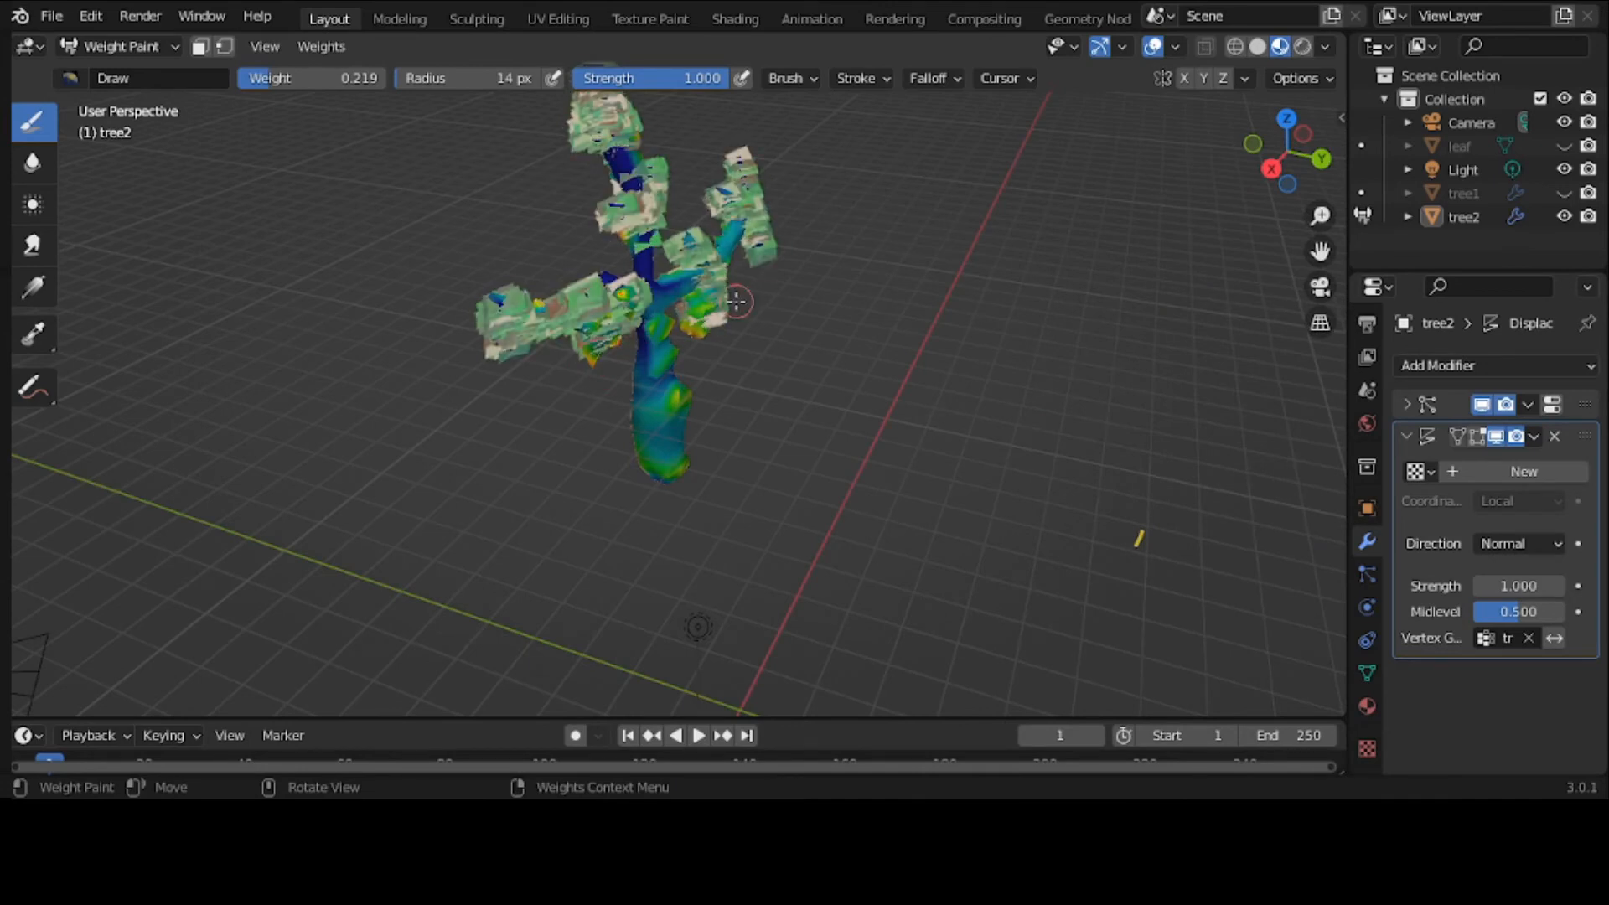
middle_drag(737, 305, 1064, 260)
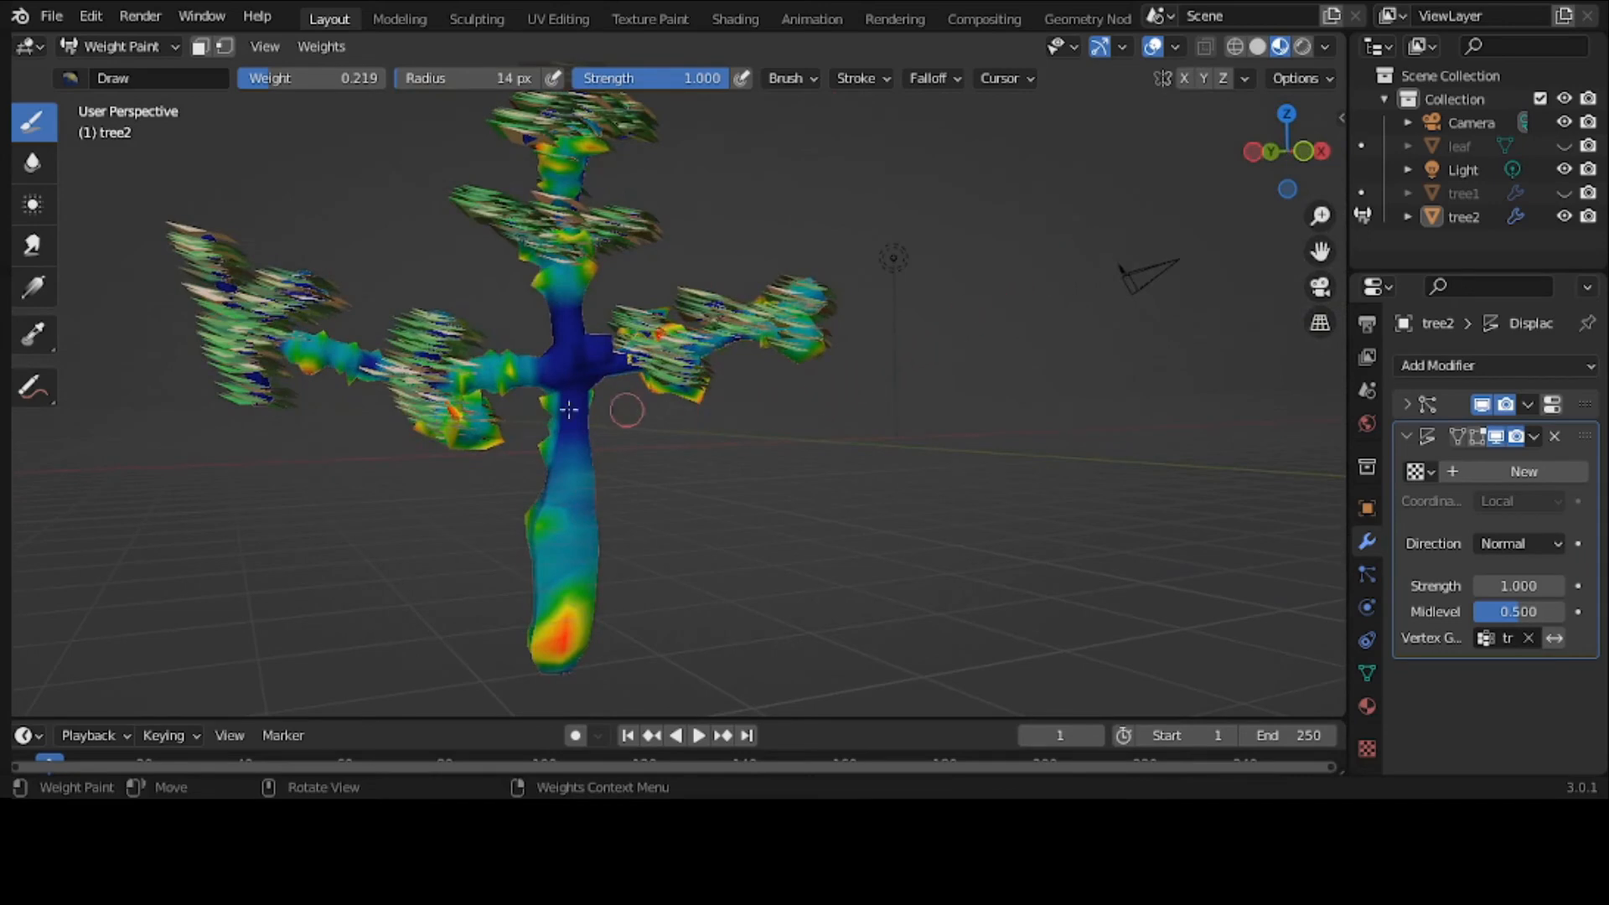
drag(508, 410, 460, 444)
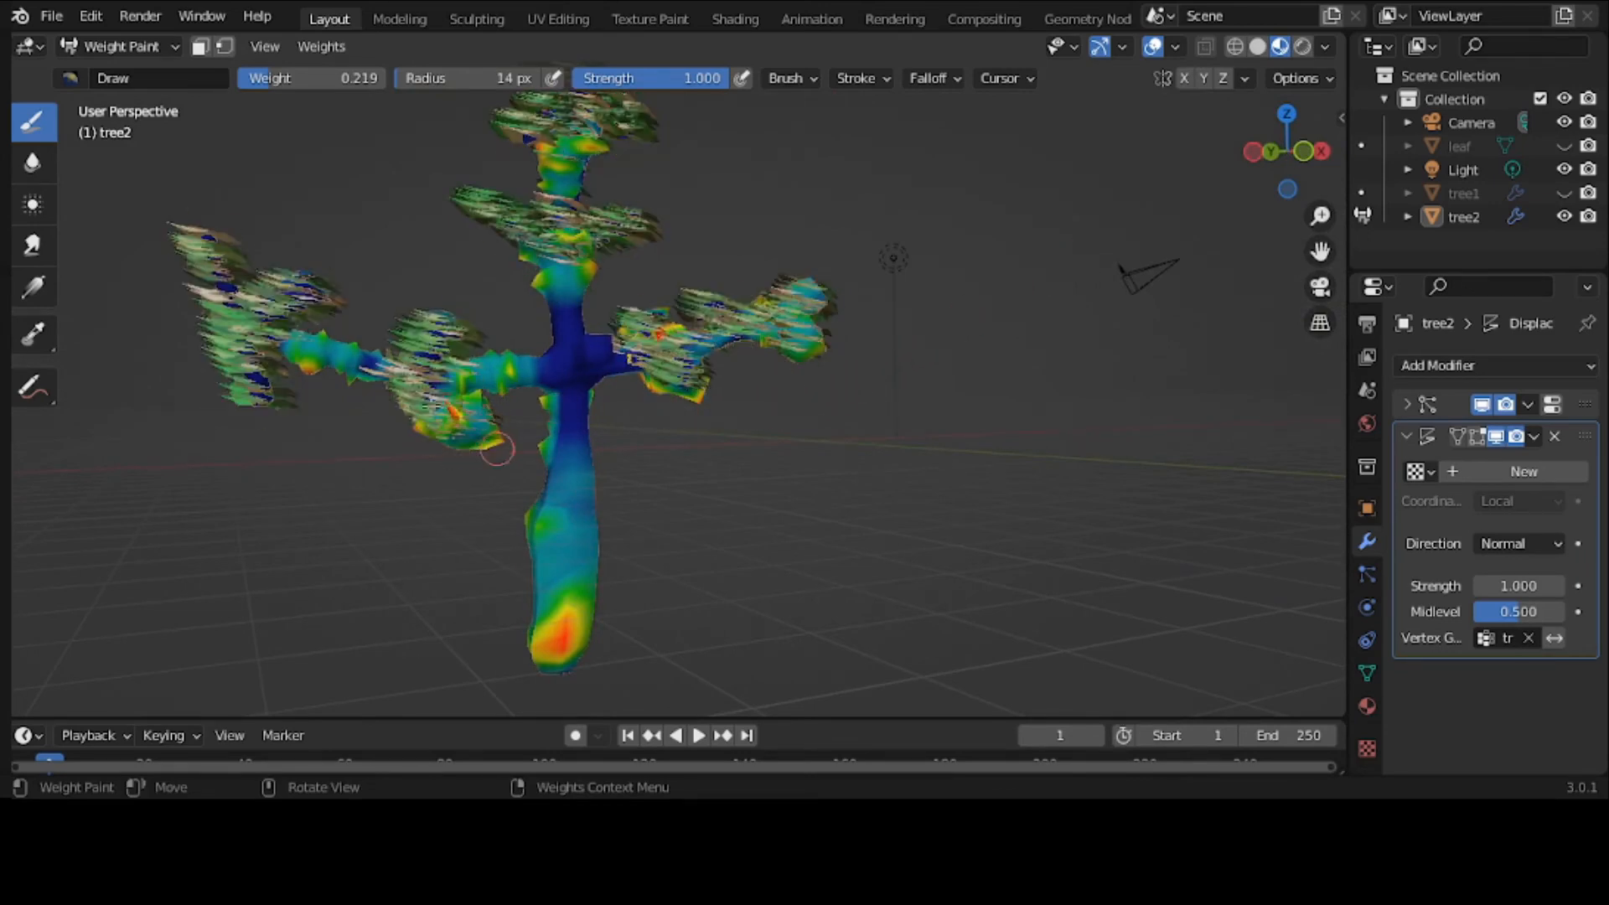
Return tree2 to Object Mode and apply smooth shading to it
click(139, 48)
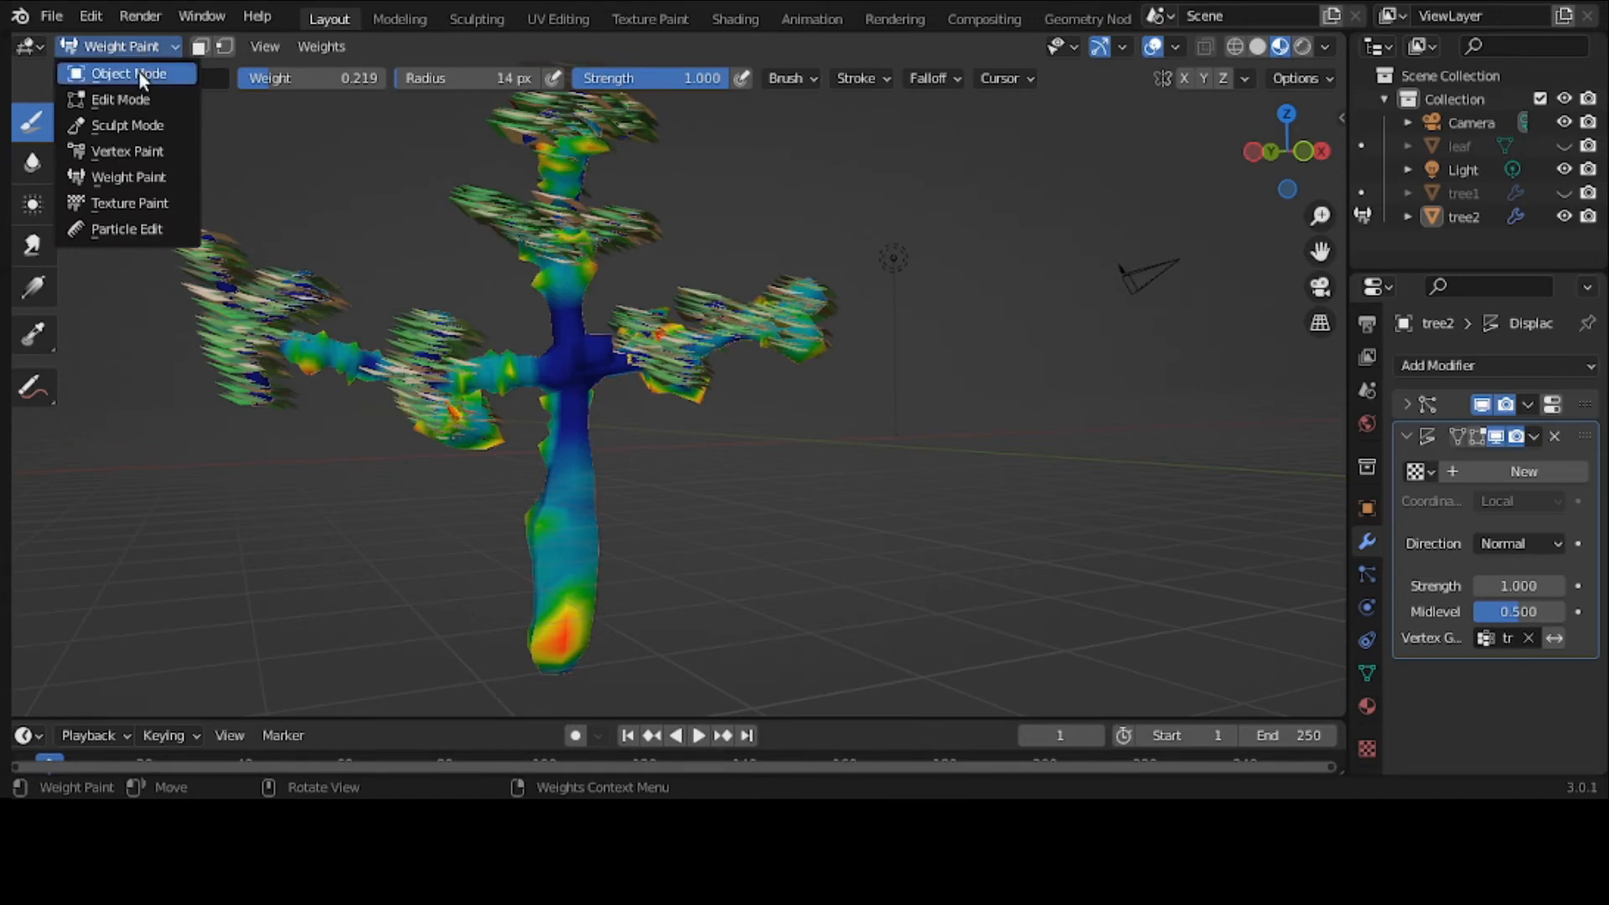
click(138, 71)
middle_drag(580, 376, 697, 379)
middle_click(696, 379)
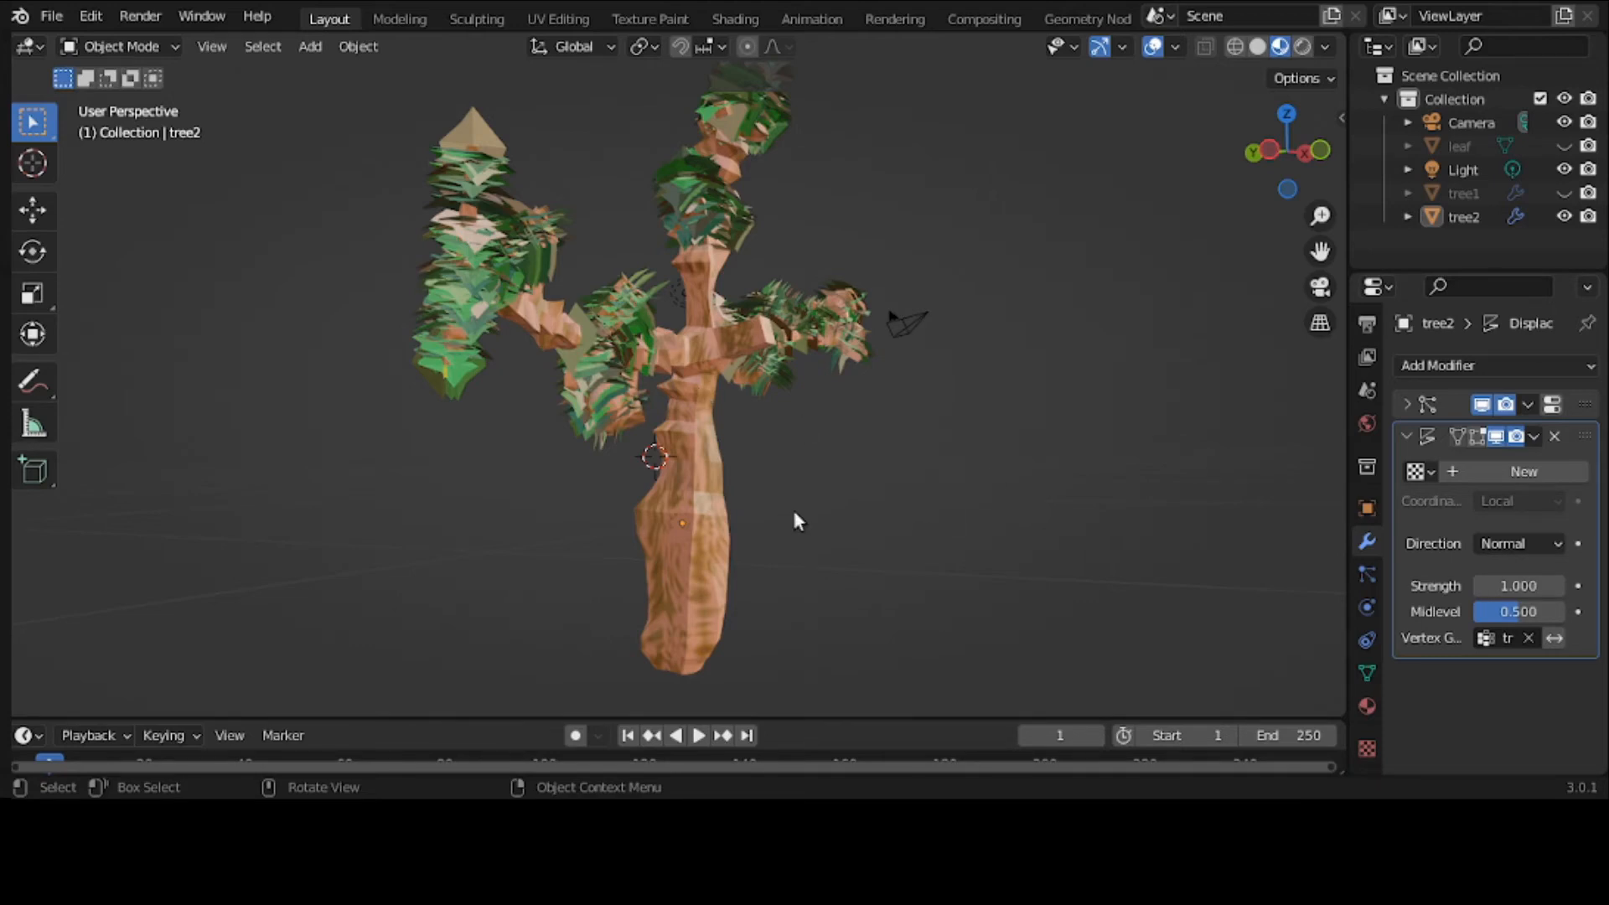
right_click(1033, 369)
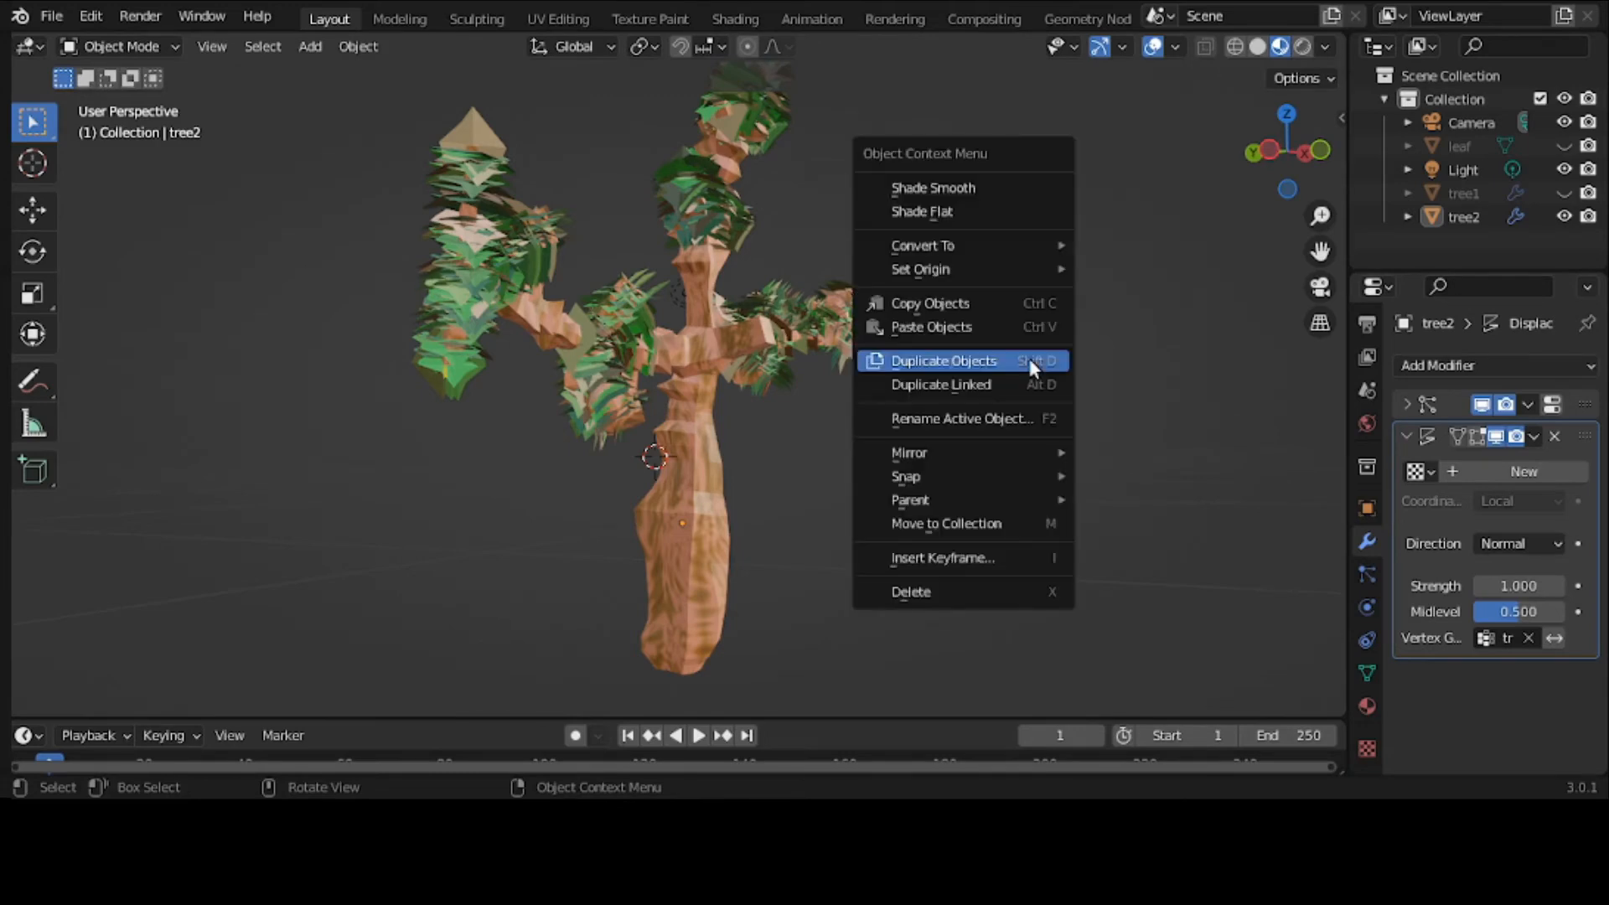
click(999, 190)
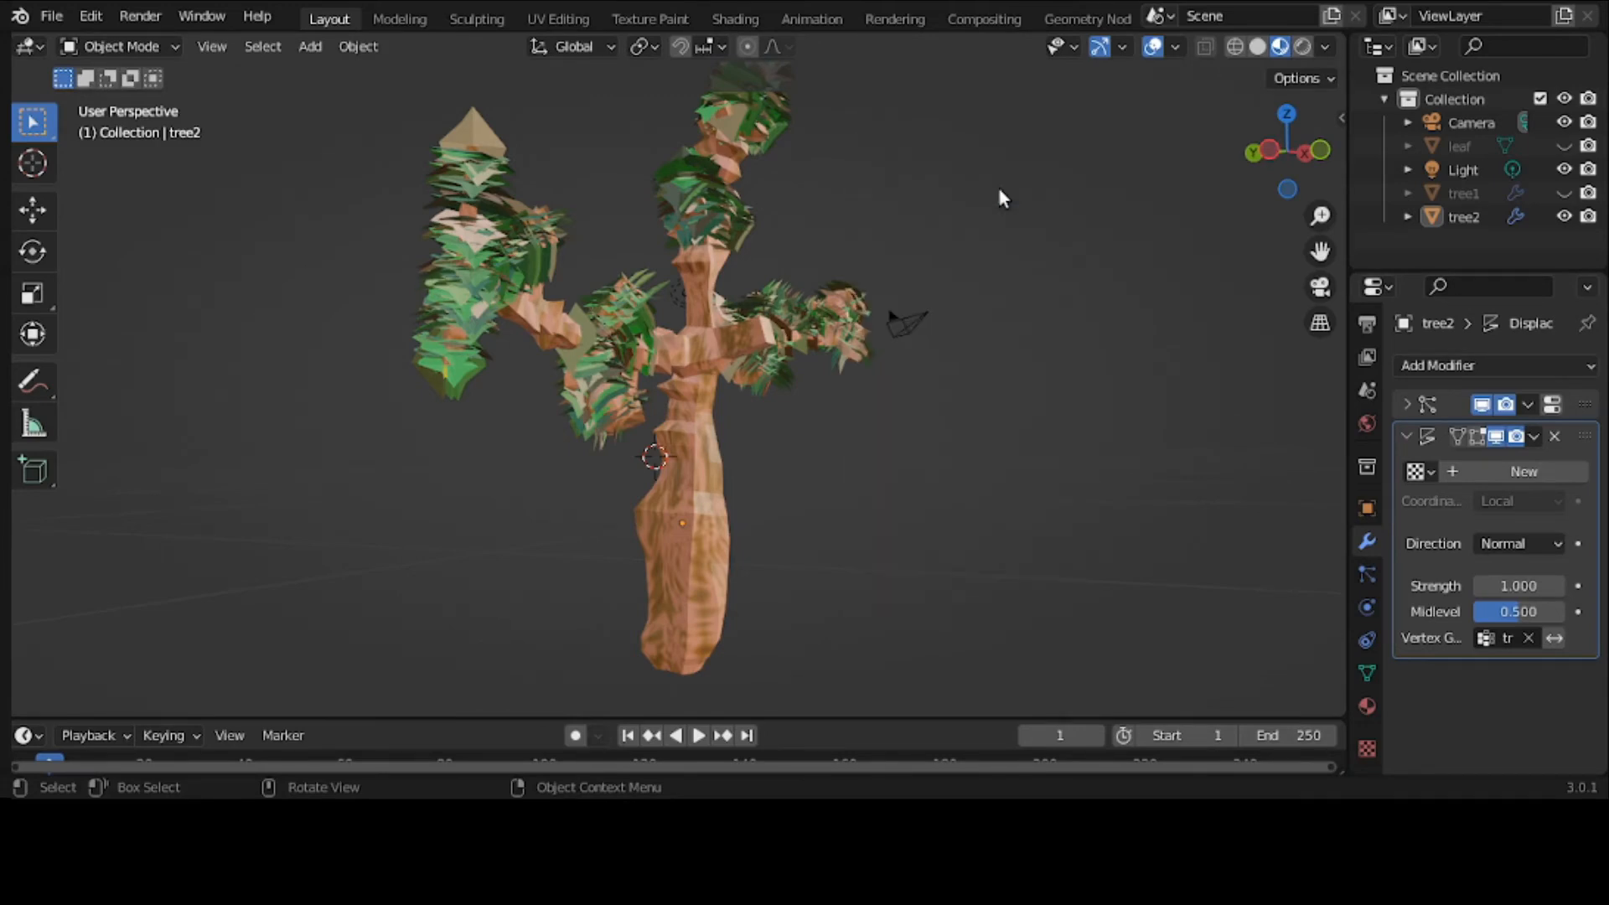
click(722, 550)
right_click(860, 417)
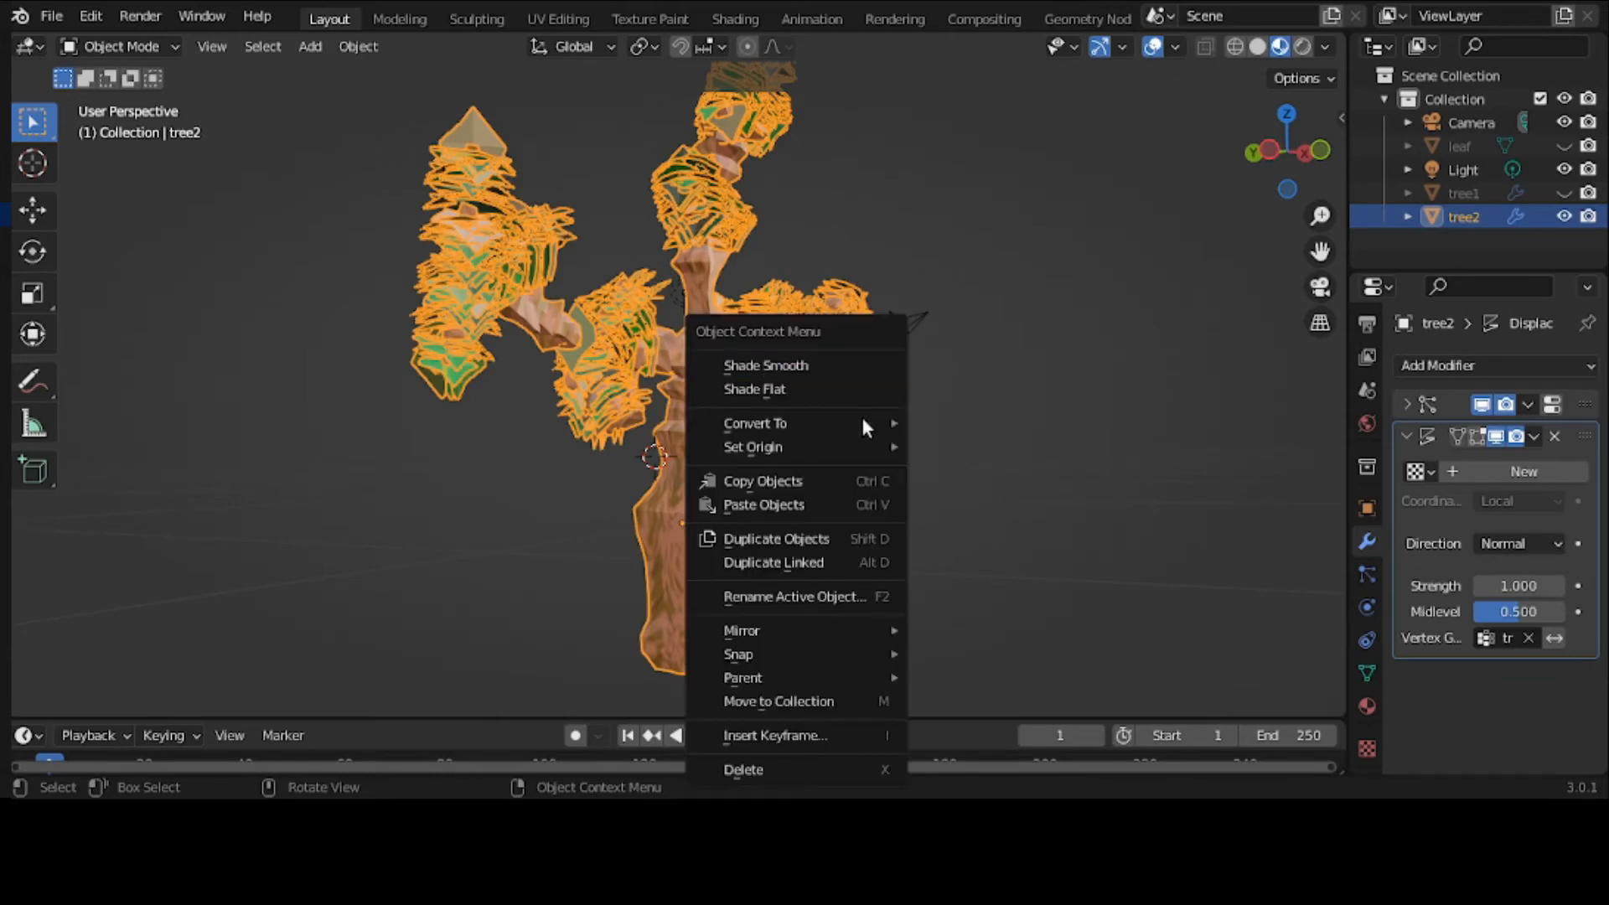
click(866, 367)
mouse_move(871, 473)
middle_down()
mouse_move(938, 525)
mouse_move(1077, 442)
mouse_move(1045, 471)
mouse_move(861, 497)
middle_up()
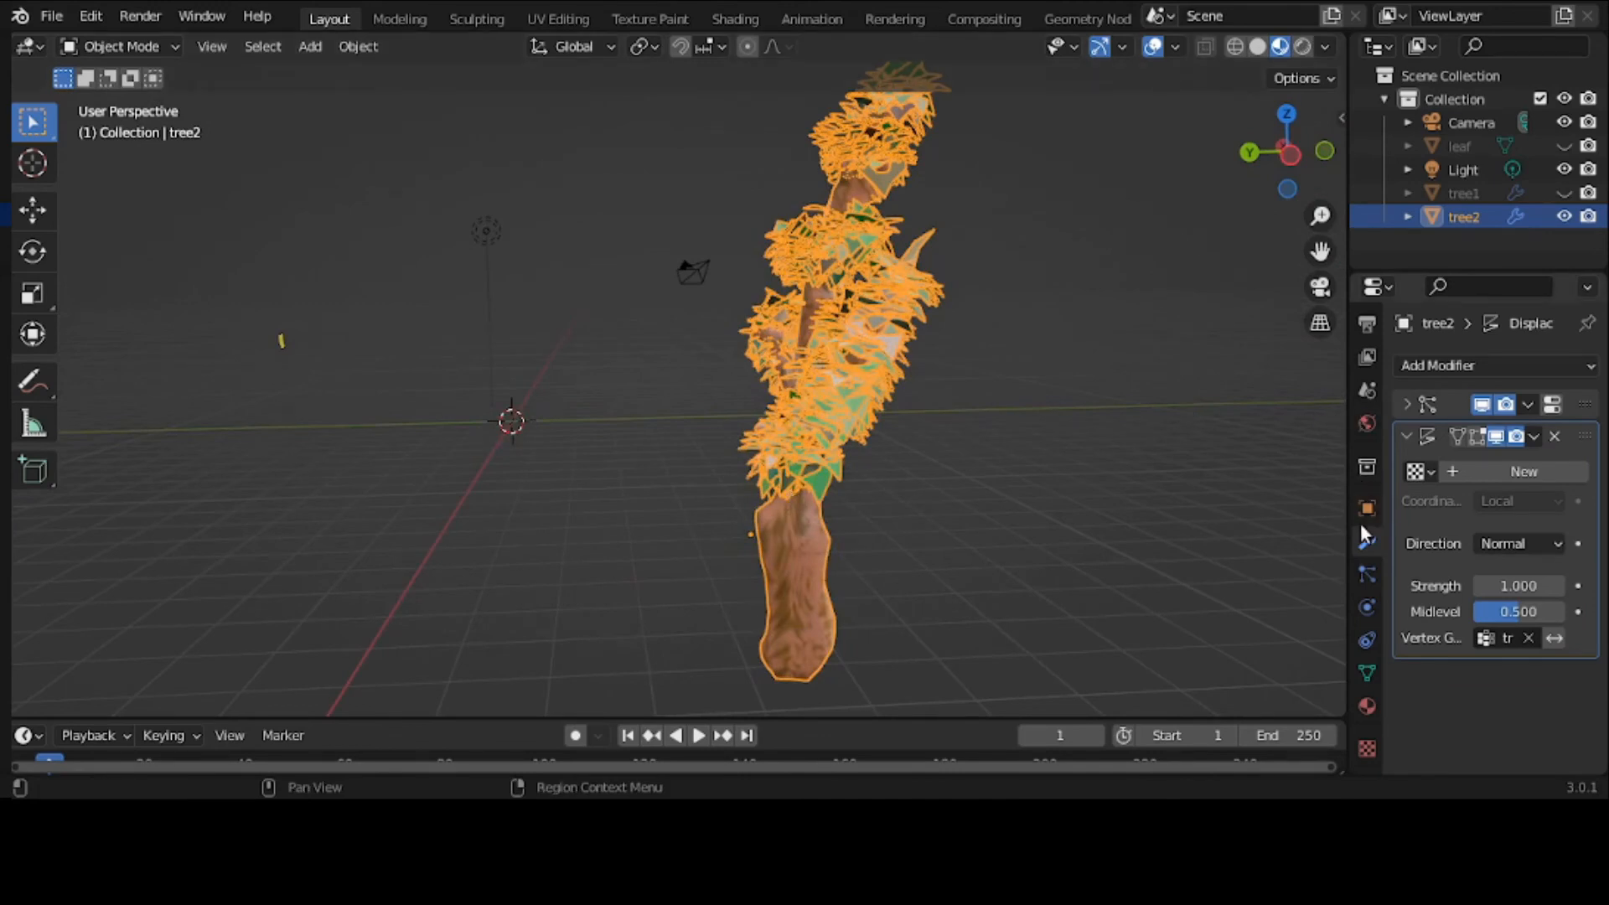
Collapse the Displace modifier's settings and add a Subdivision Surface modifier to tree2
click(1405, 402)
click(1405, 402)
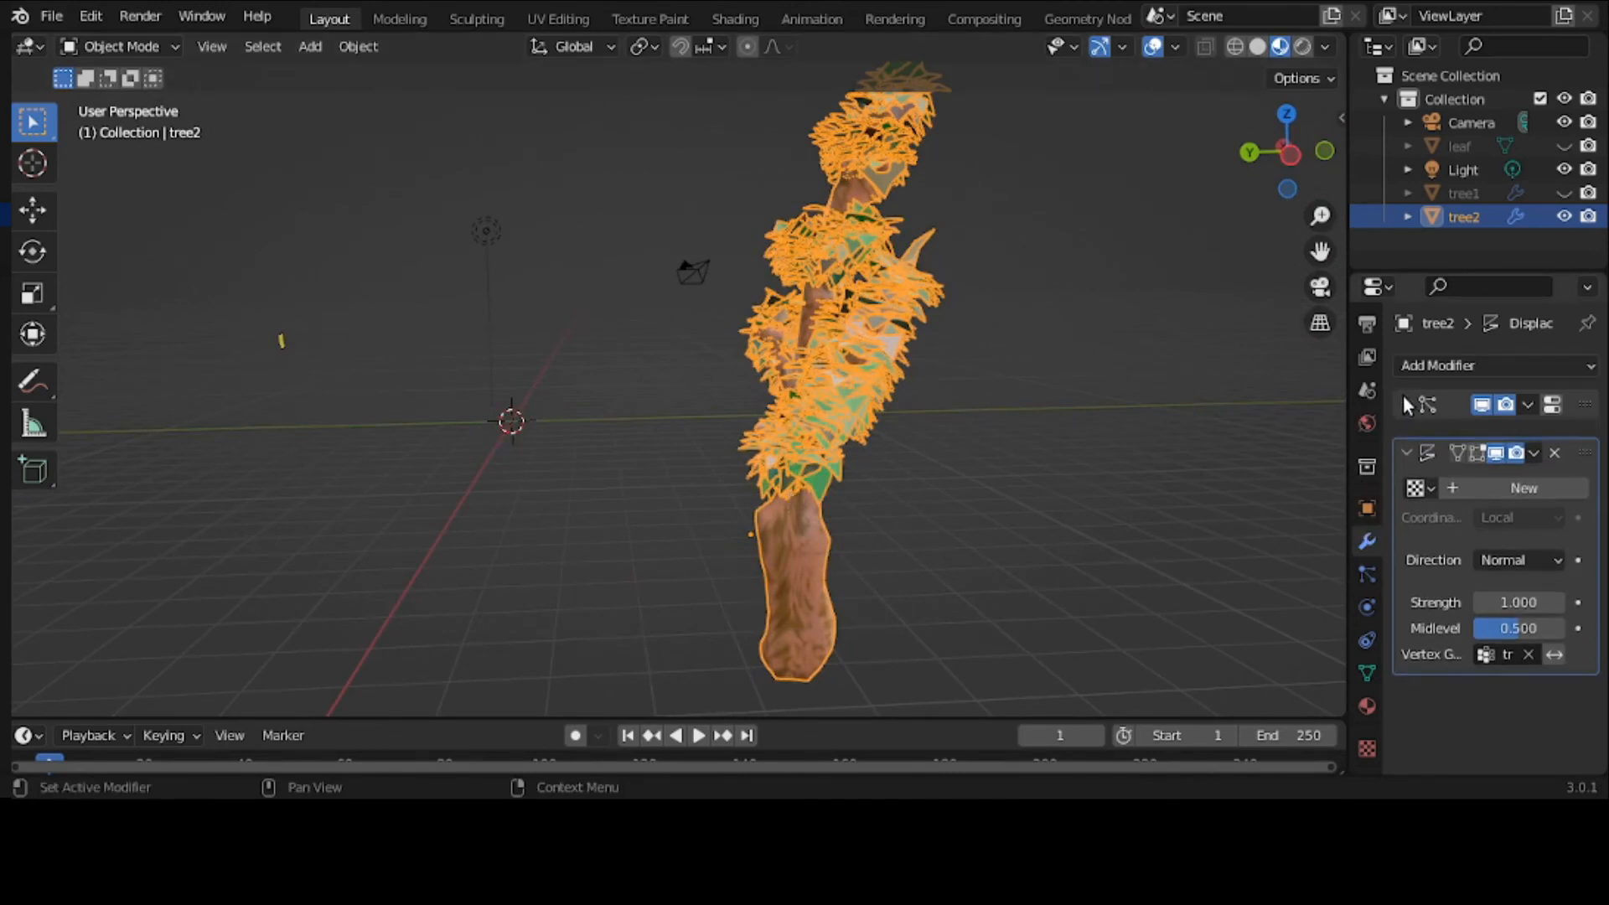
click(1405, 439)
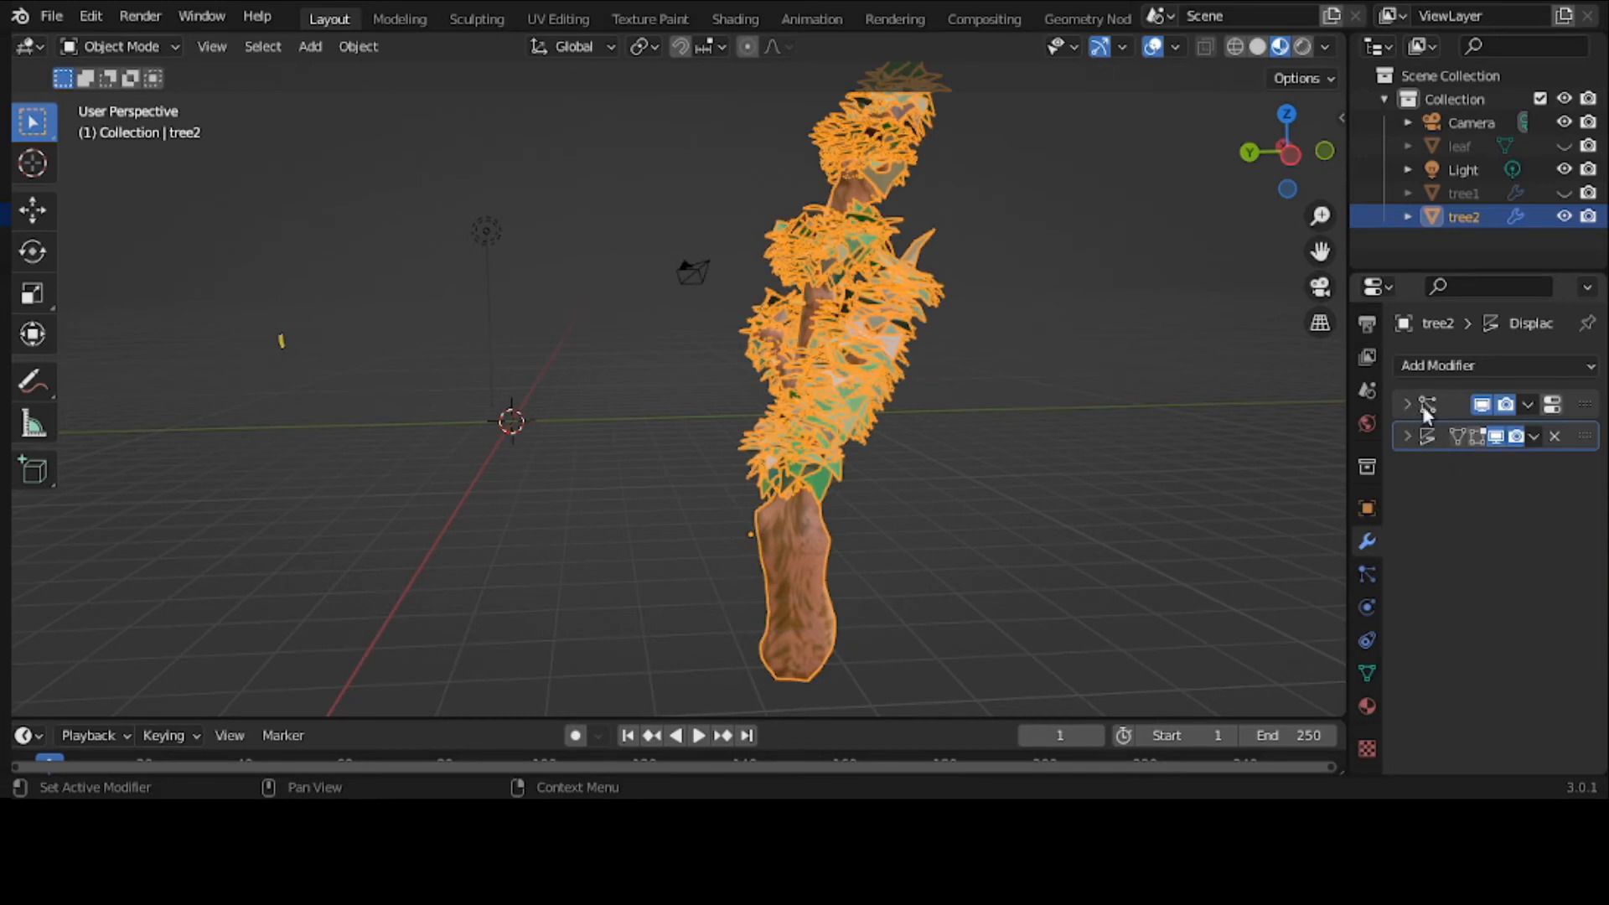
click(1436, 370)
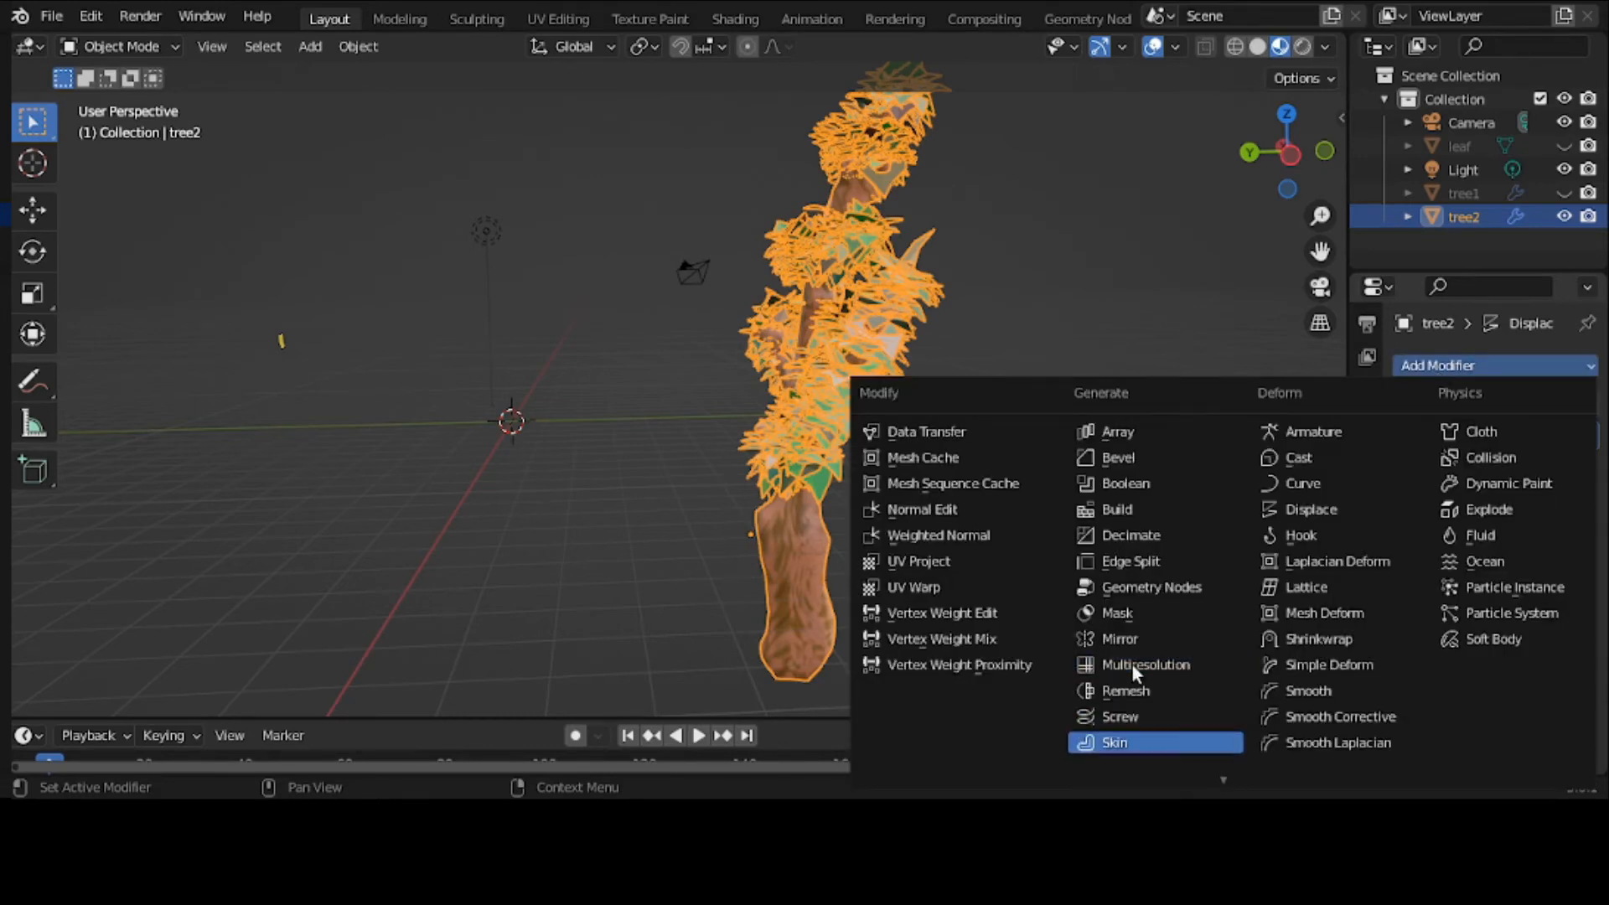
scroll(1131, 662, down, 2)
scroll(1132, 662, down, 2)
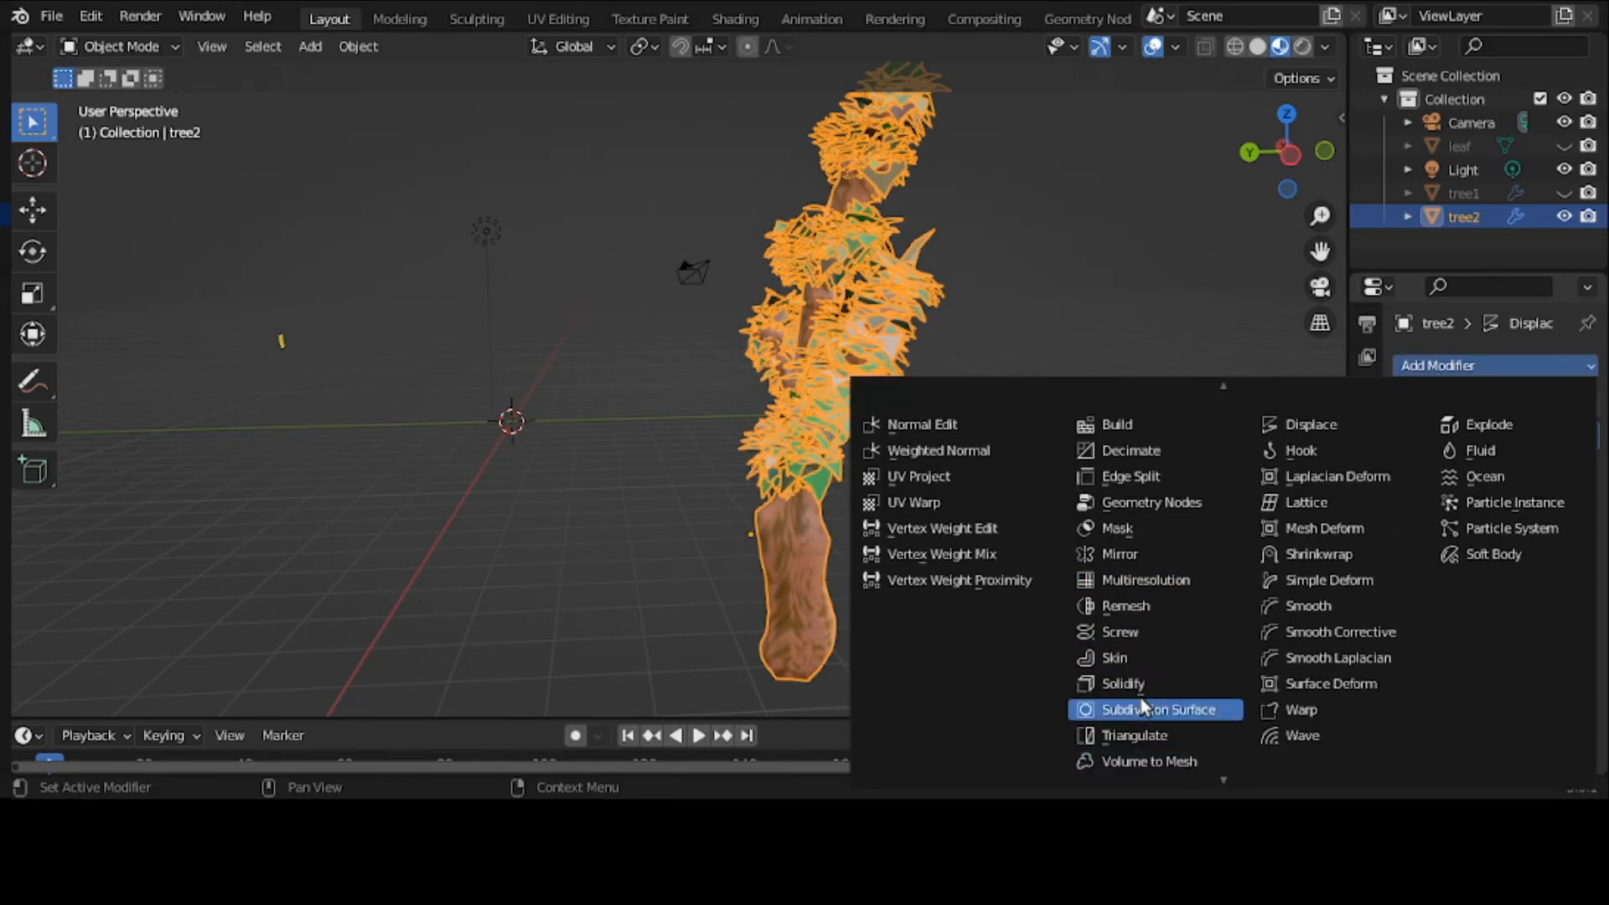
click(1142, 706)
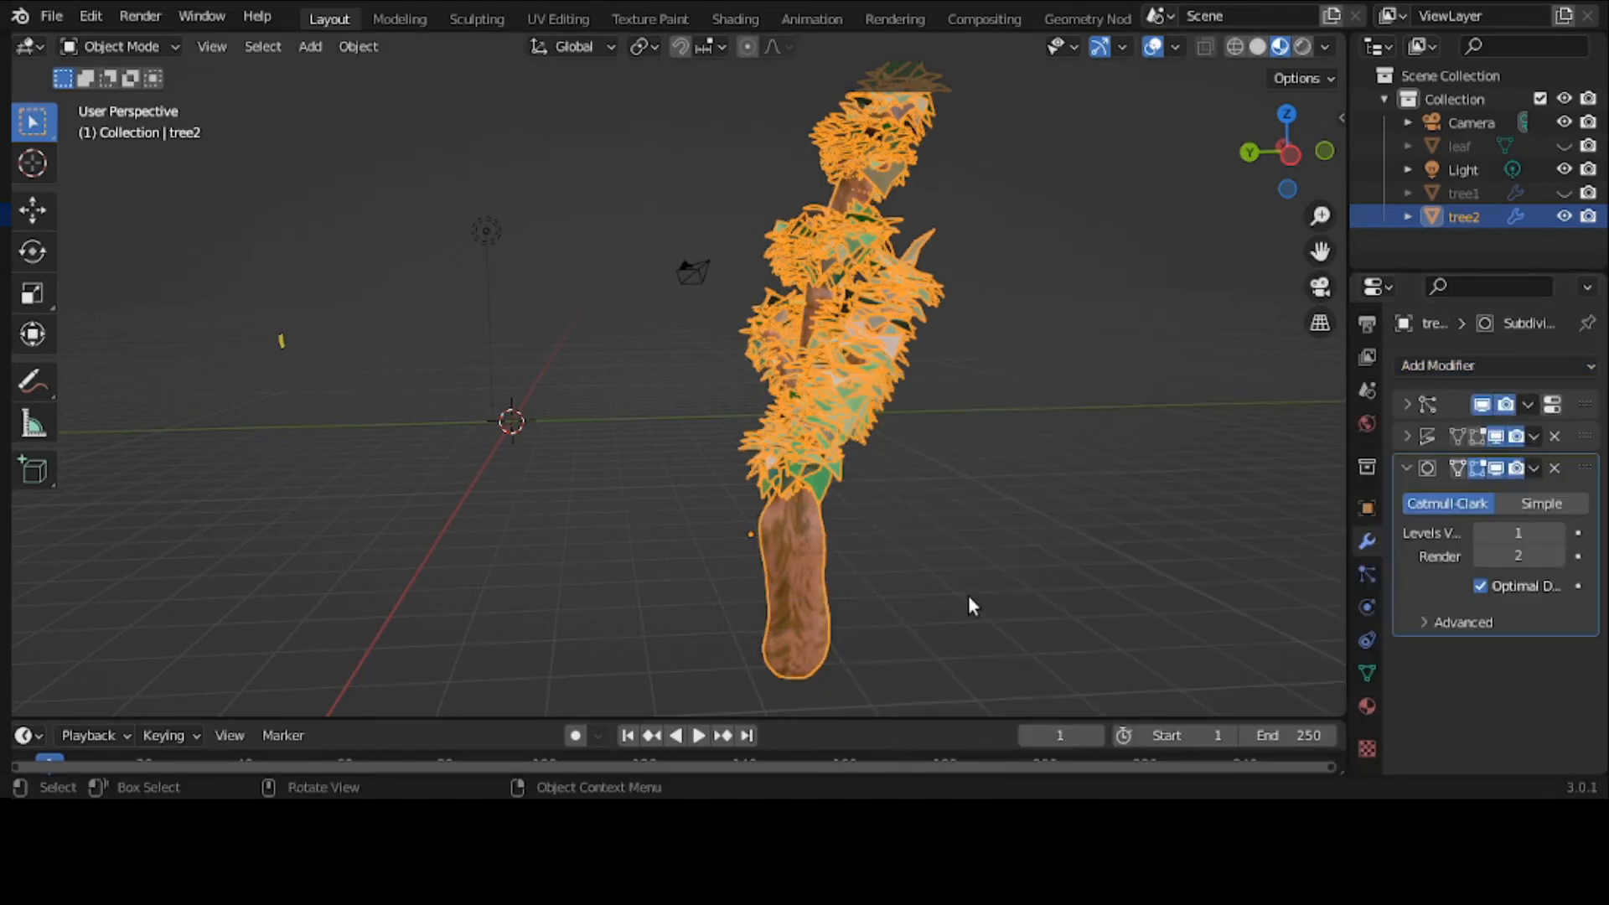
Unhide tree1 so that it shows in the viewport together with tree2
middle_drag(968, 595, 742, 597)
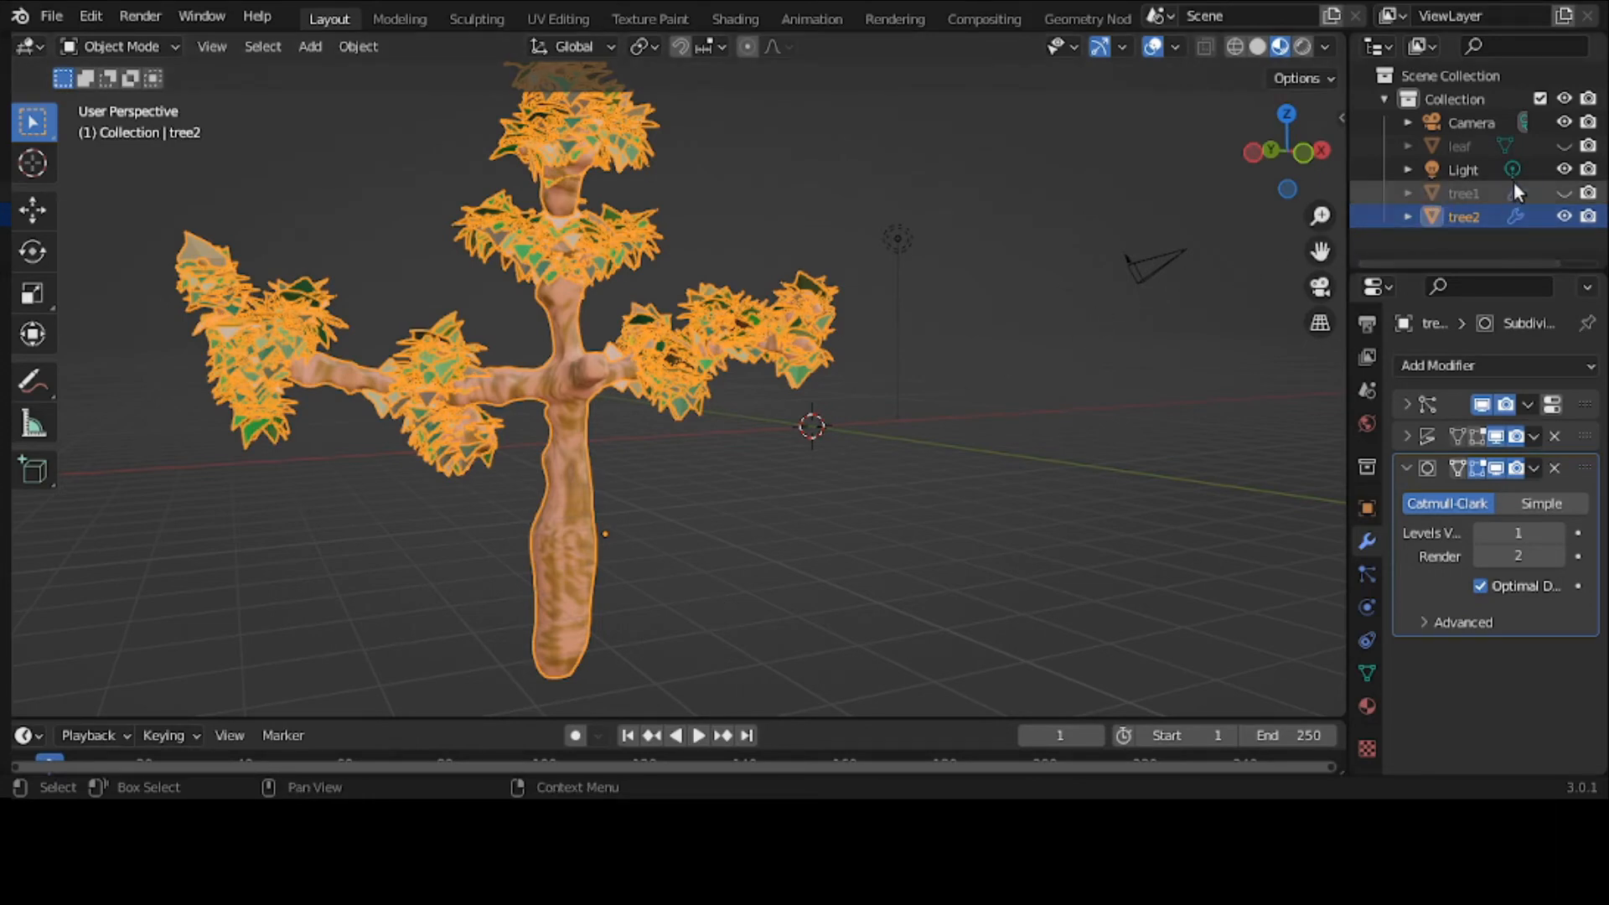
click(1564, 192)
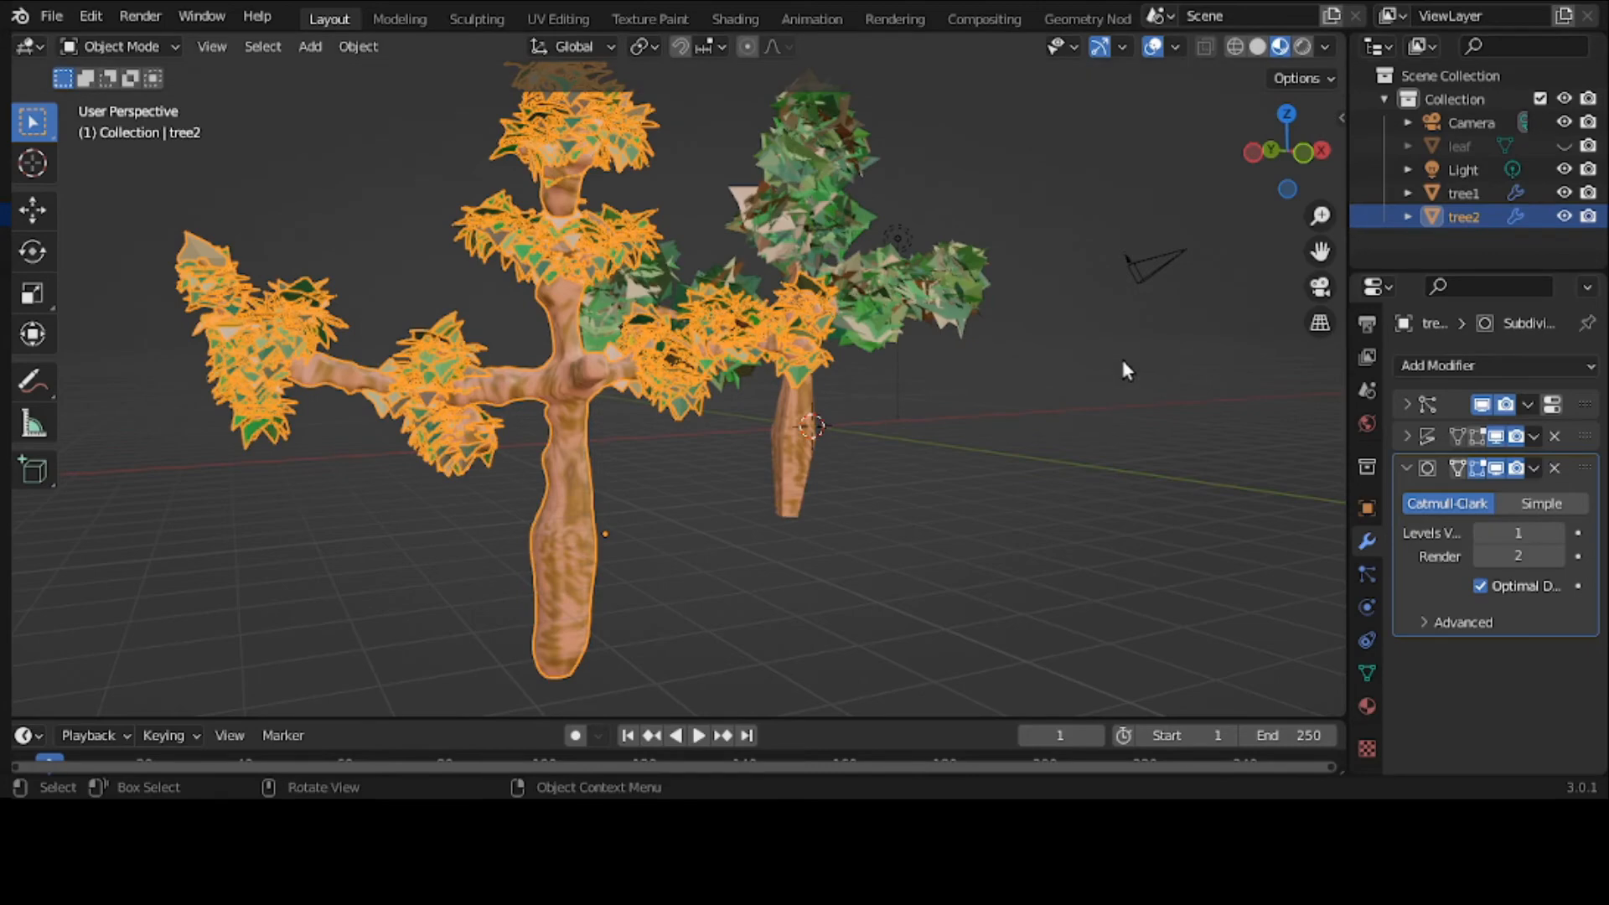
middle_drag(1125, 369, 989, 384)
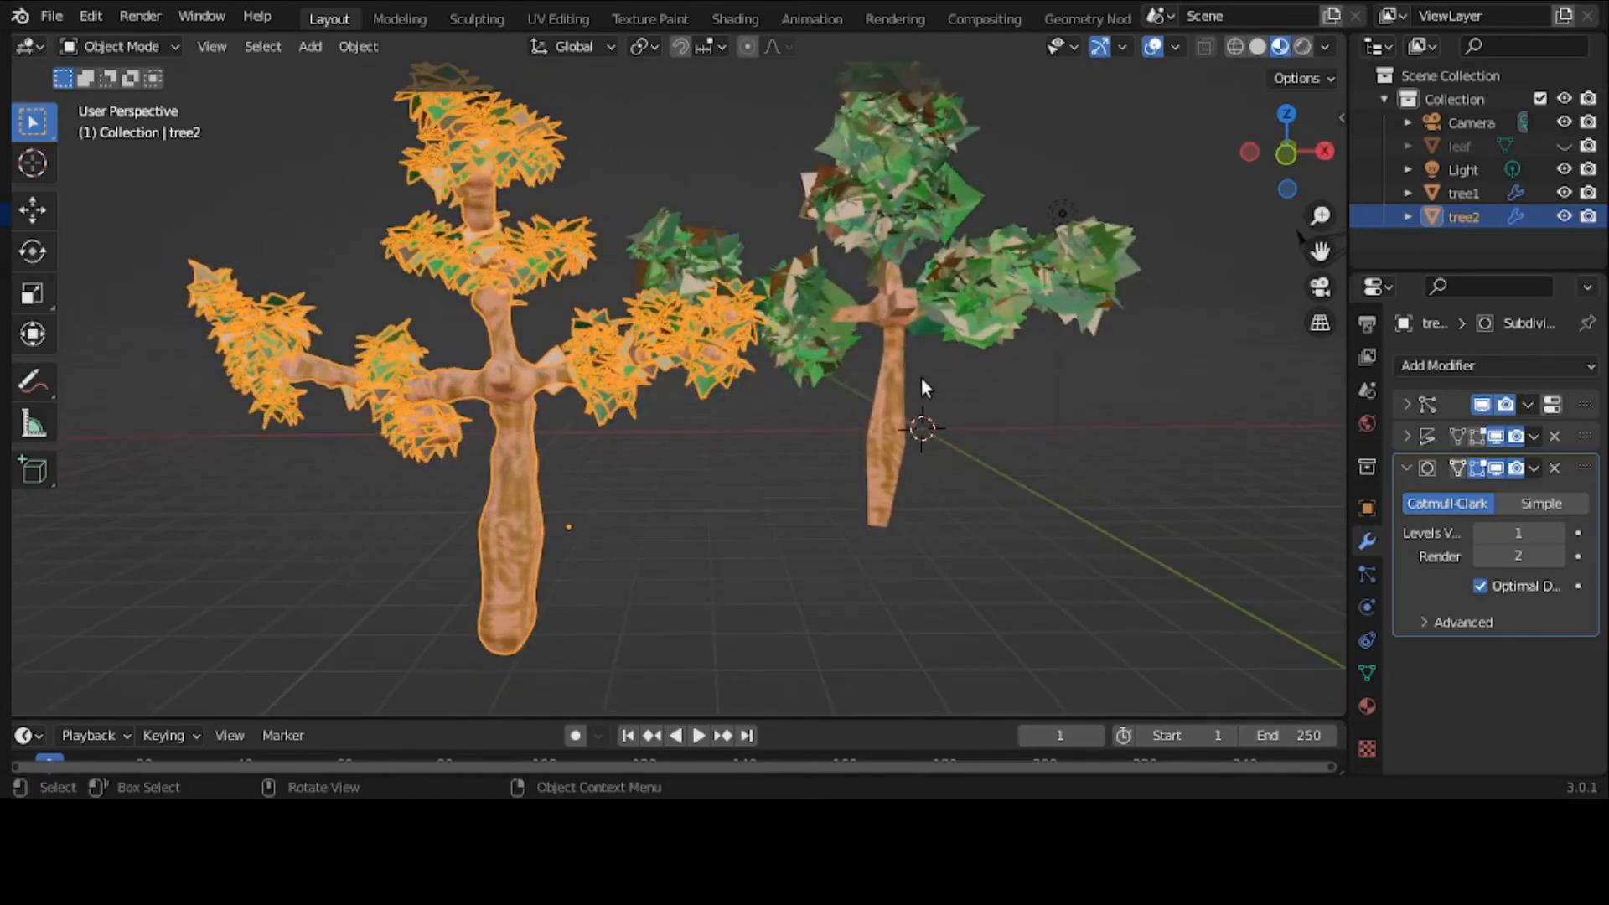
Move tree1 forward along the Y axis and about 2.64 m along the X axis, clear of tree2
click(899, 379)
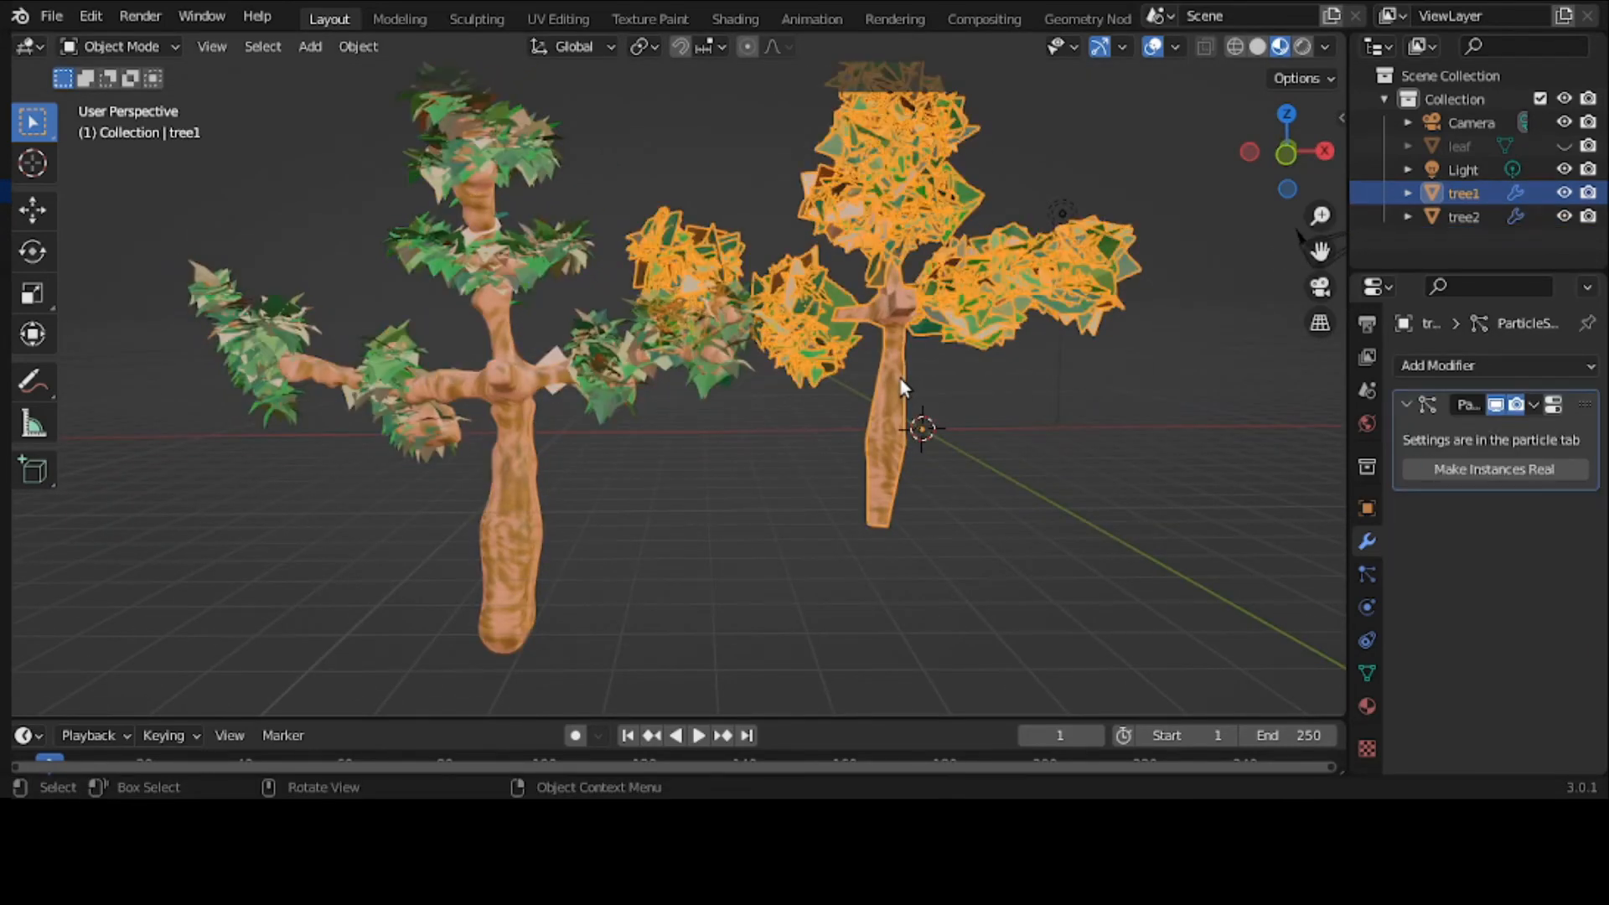
key(g)
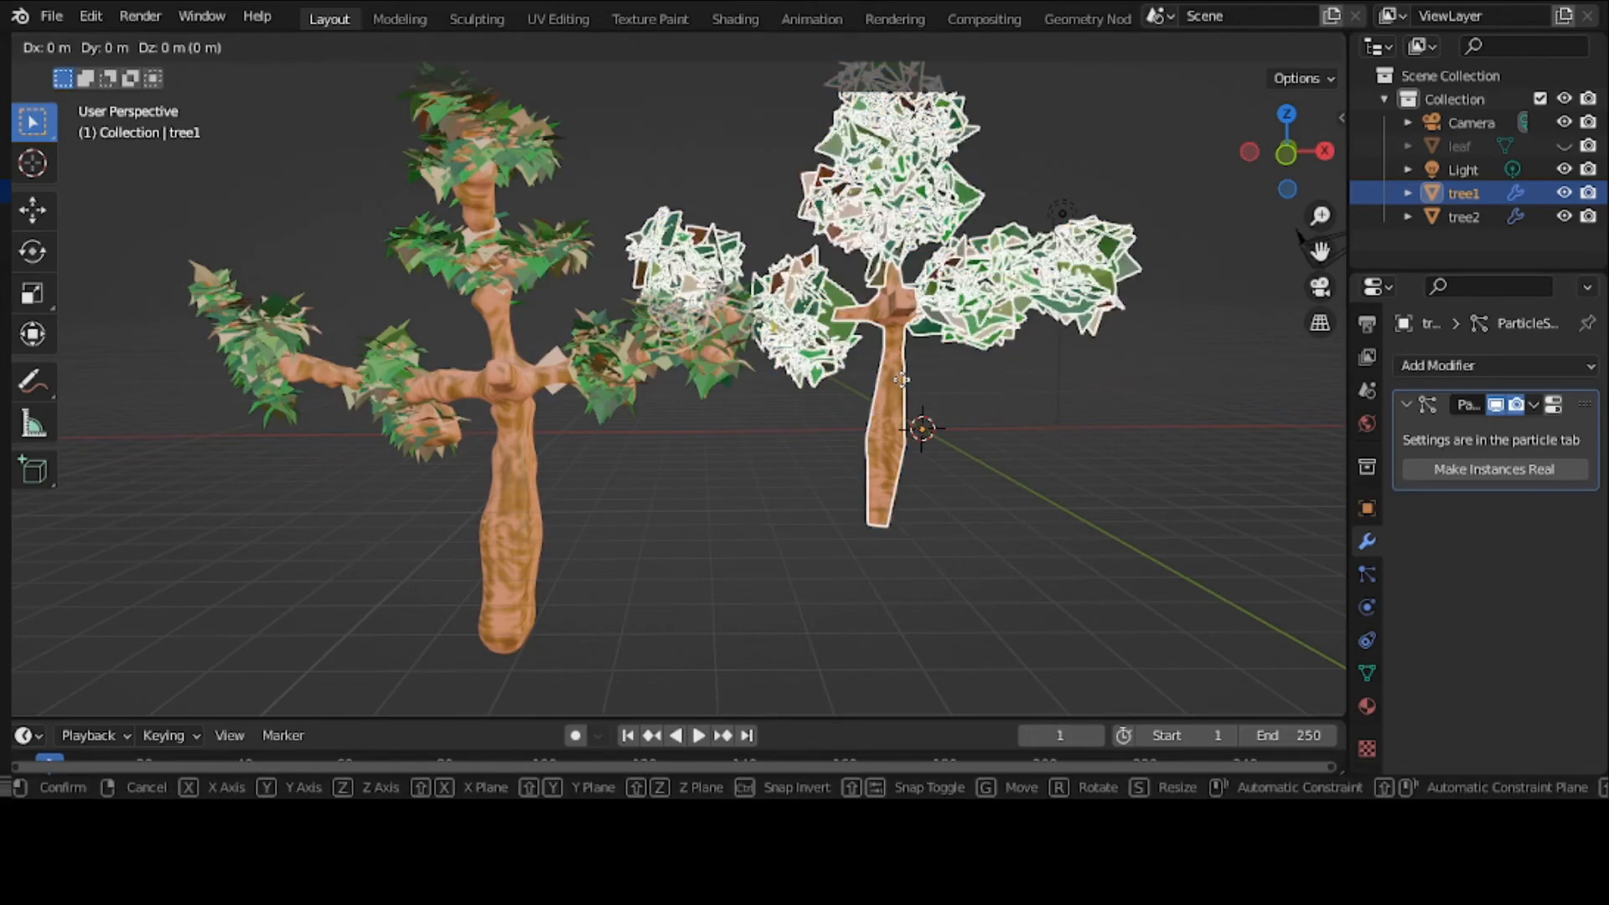
key(y)
click(954, 486)
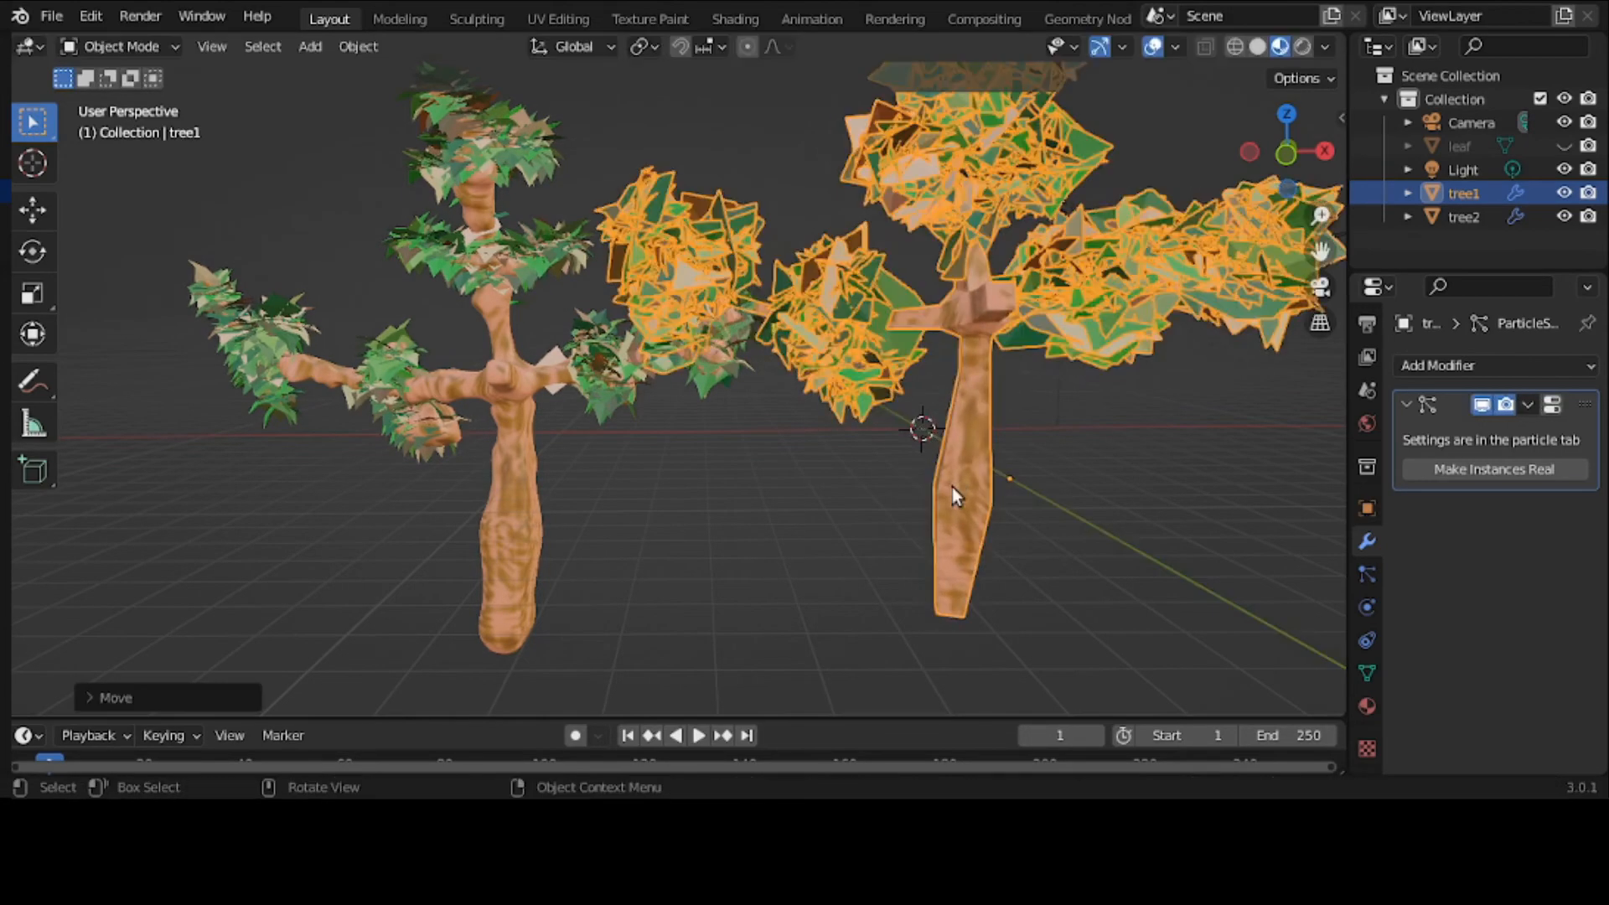
key(g)
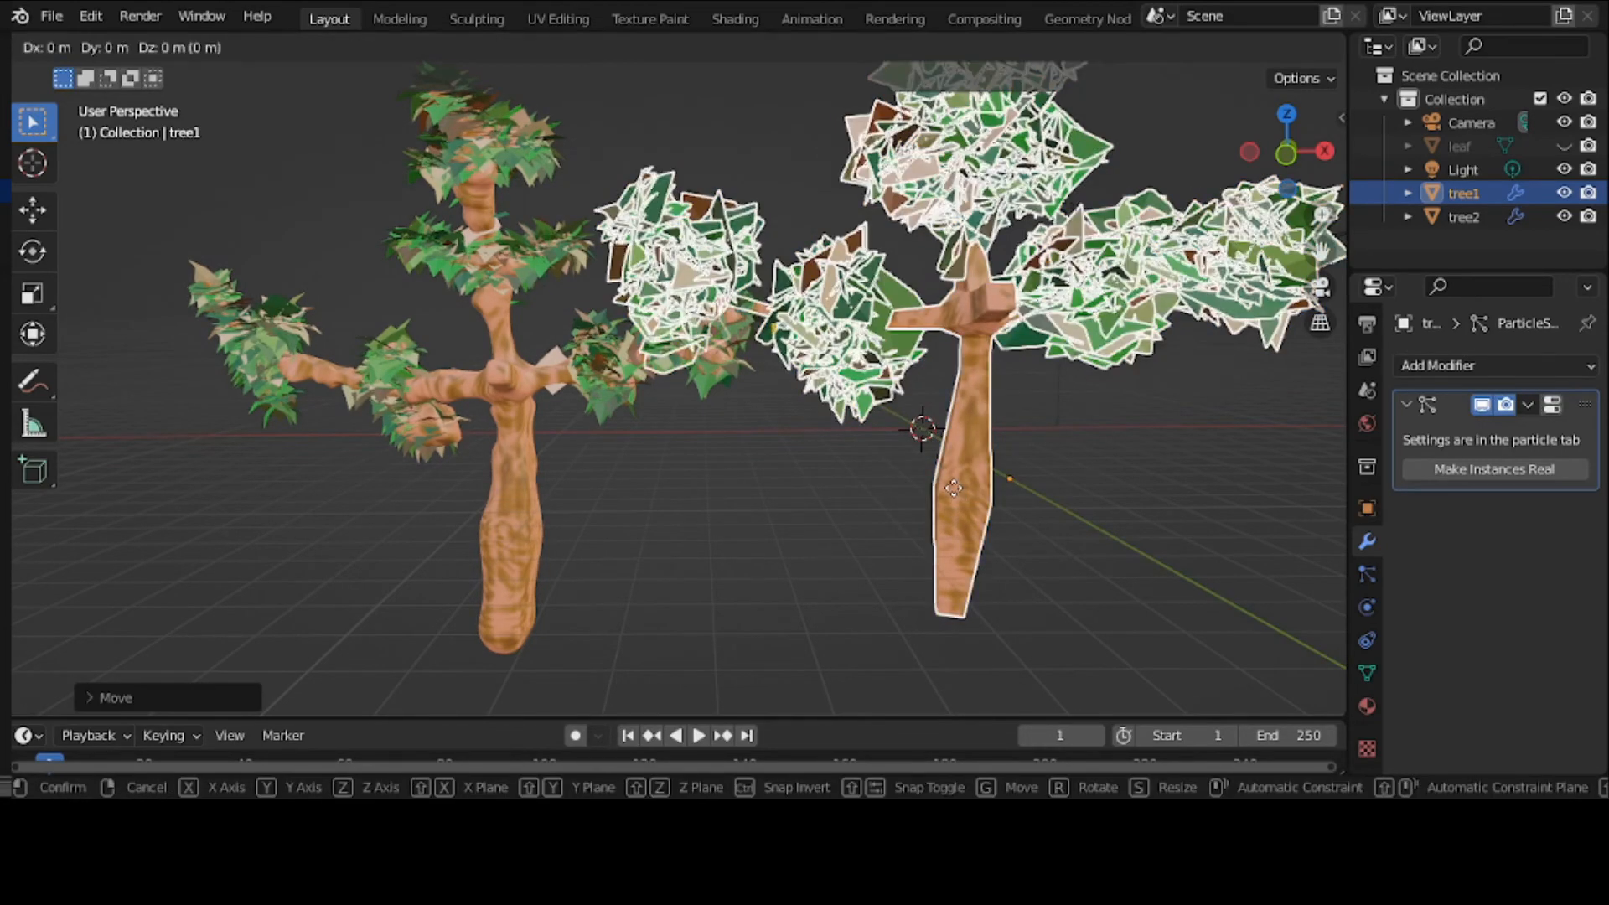
key(x)
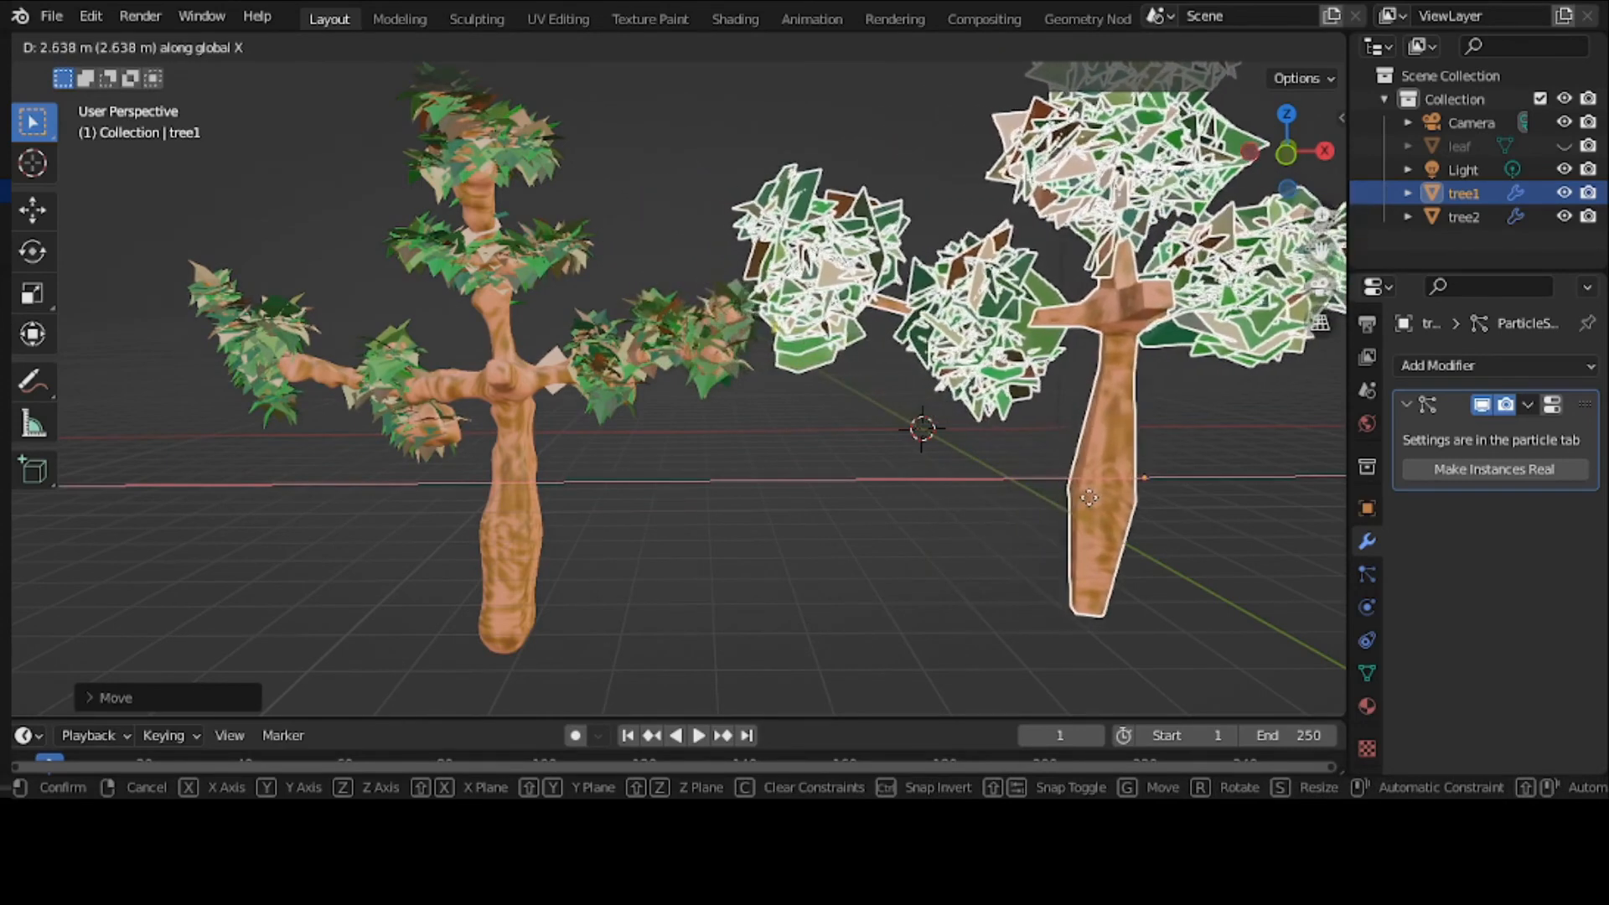
click(1088, 497)
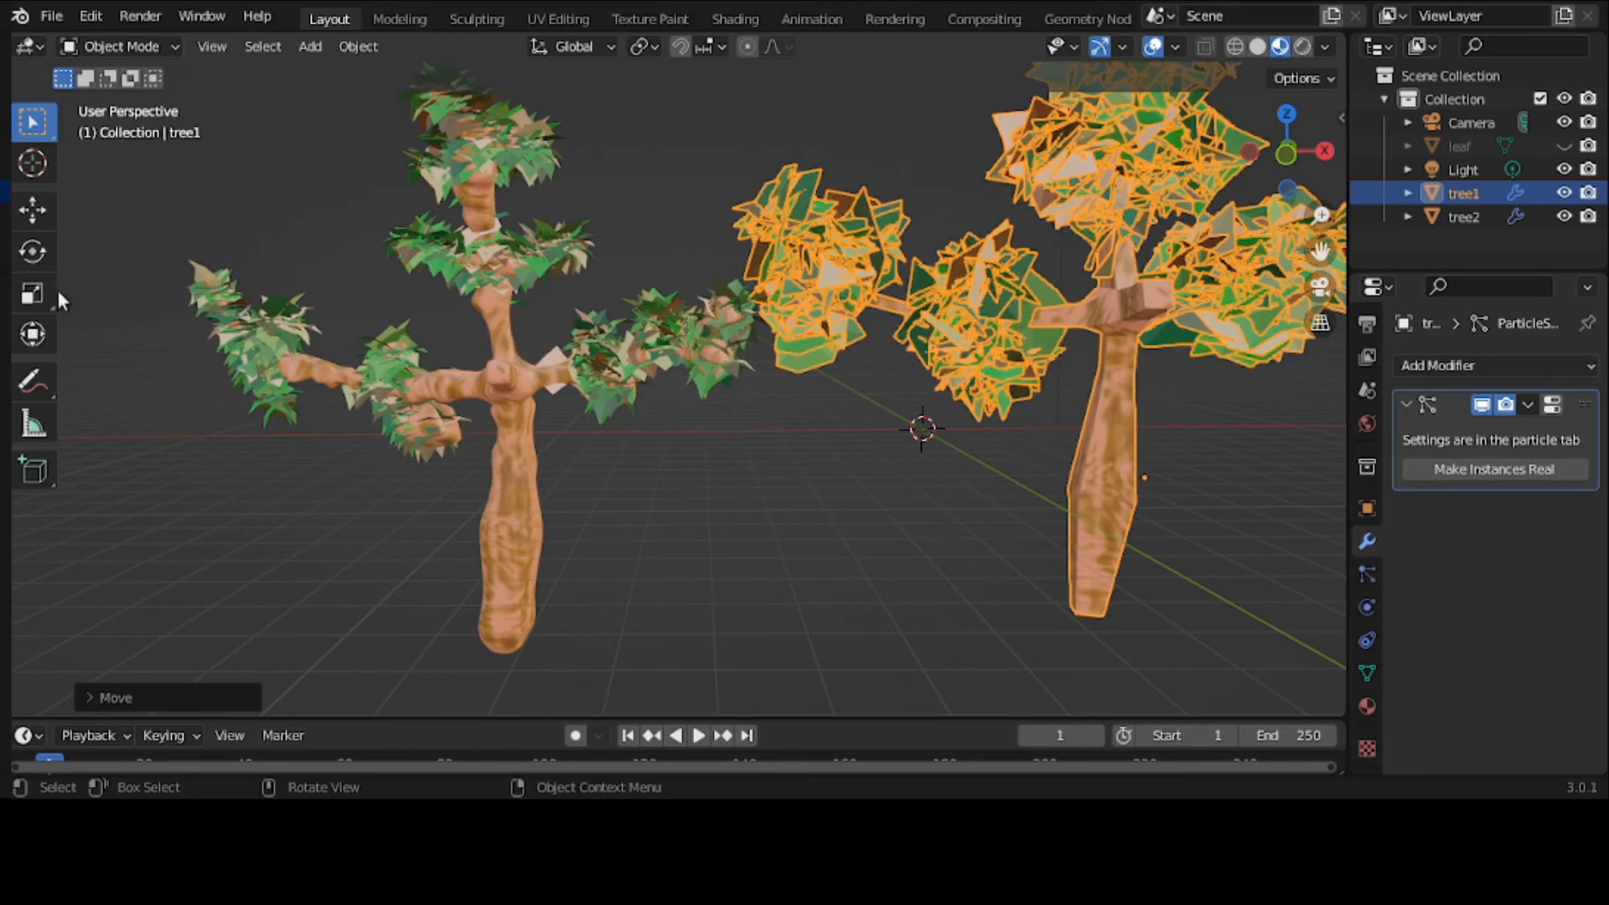
Label the trees with freehand annotations, writing 2 above tree2 and 1 above tree1
click(47, 375)
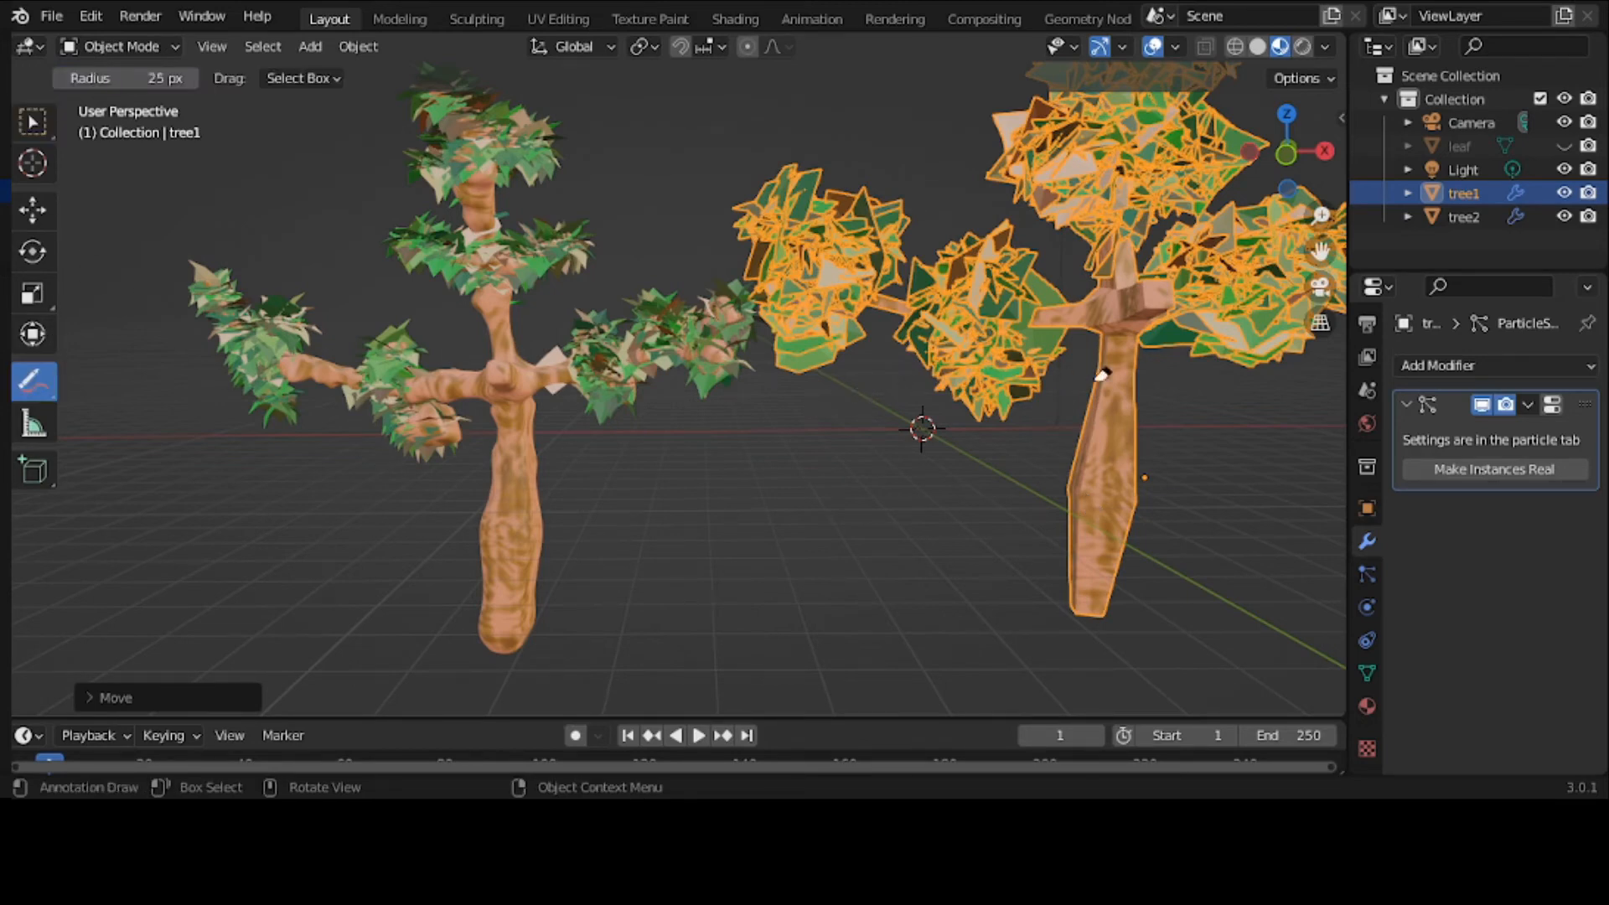
click(30, 387)
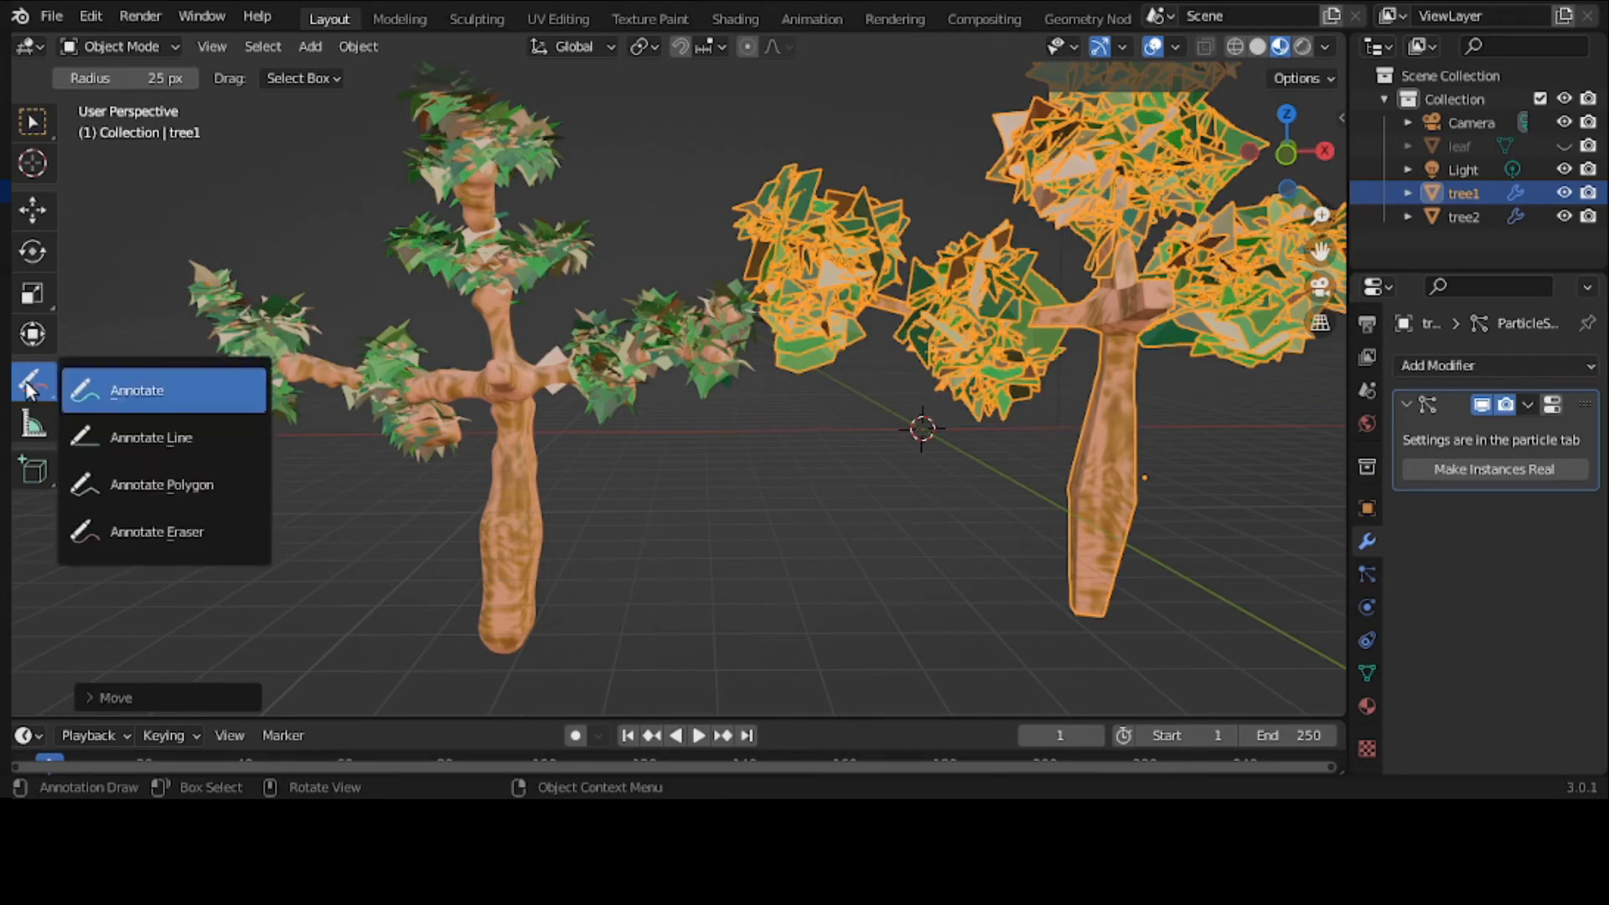
click(129, 406)
drag(789, 525, 787, 543)
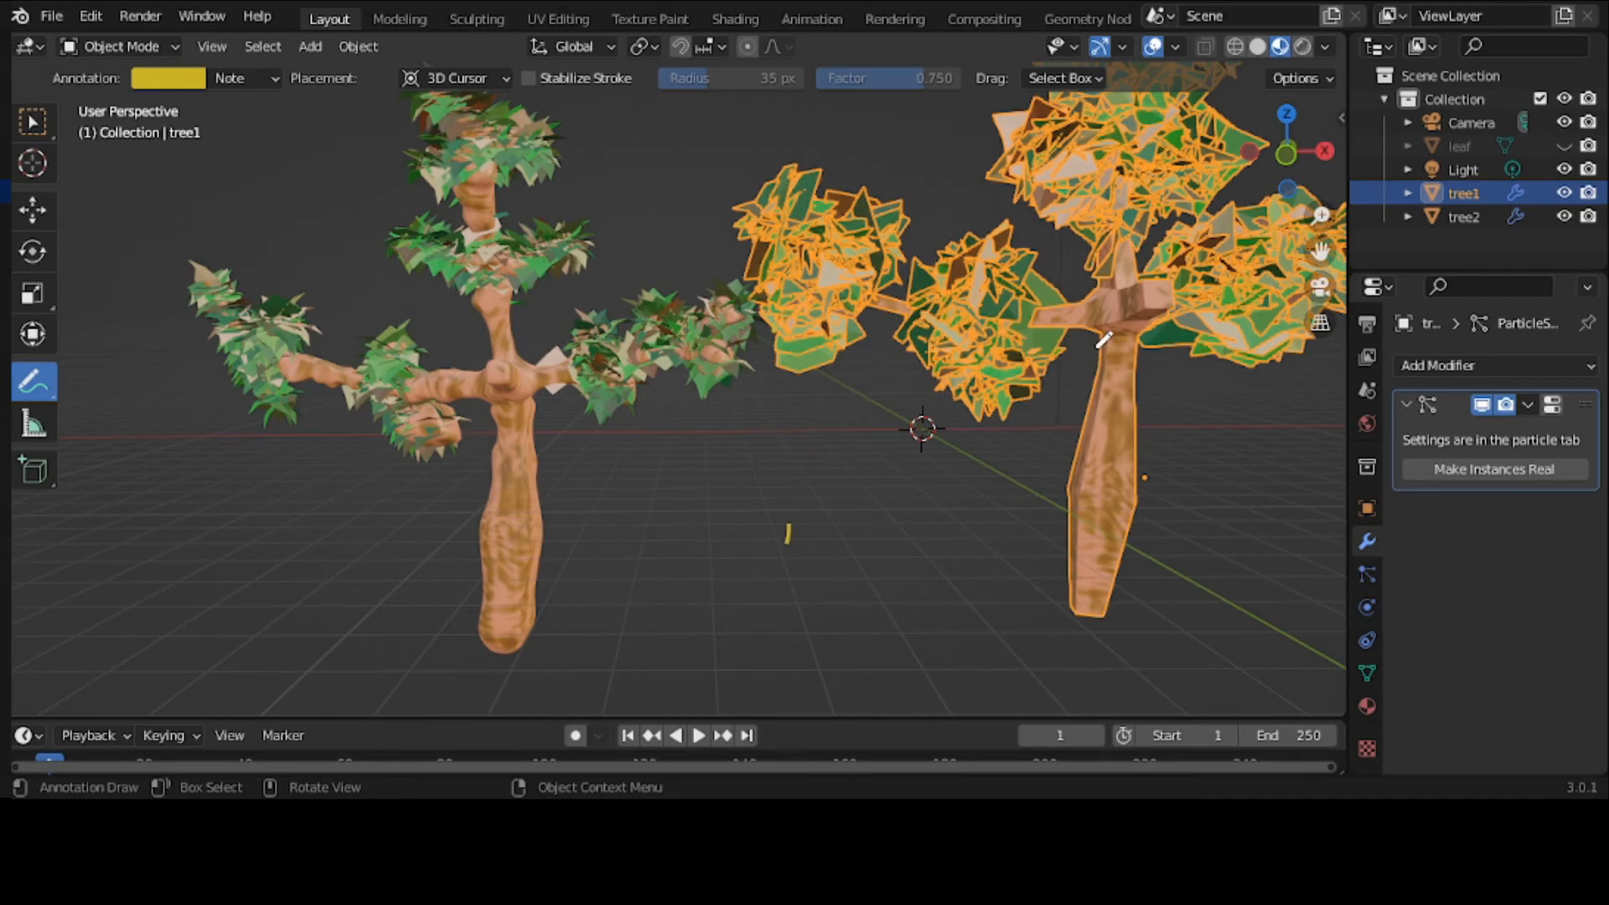
mouse_move(221, 141)
mouse_down()
mouse_move(253, 131)
mouse_move(262, 192)
mouse_up()
mouse_move(905, 127)
mouse_down()
mouse_move(926, 100)
mouse_move(945, 145)
mouse_up()
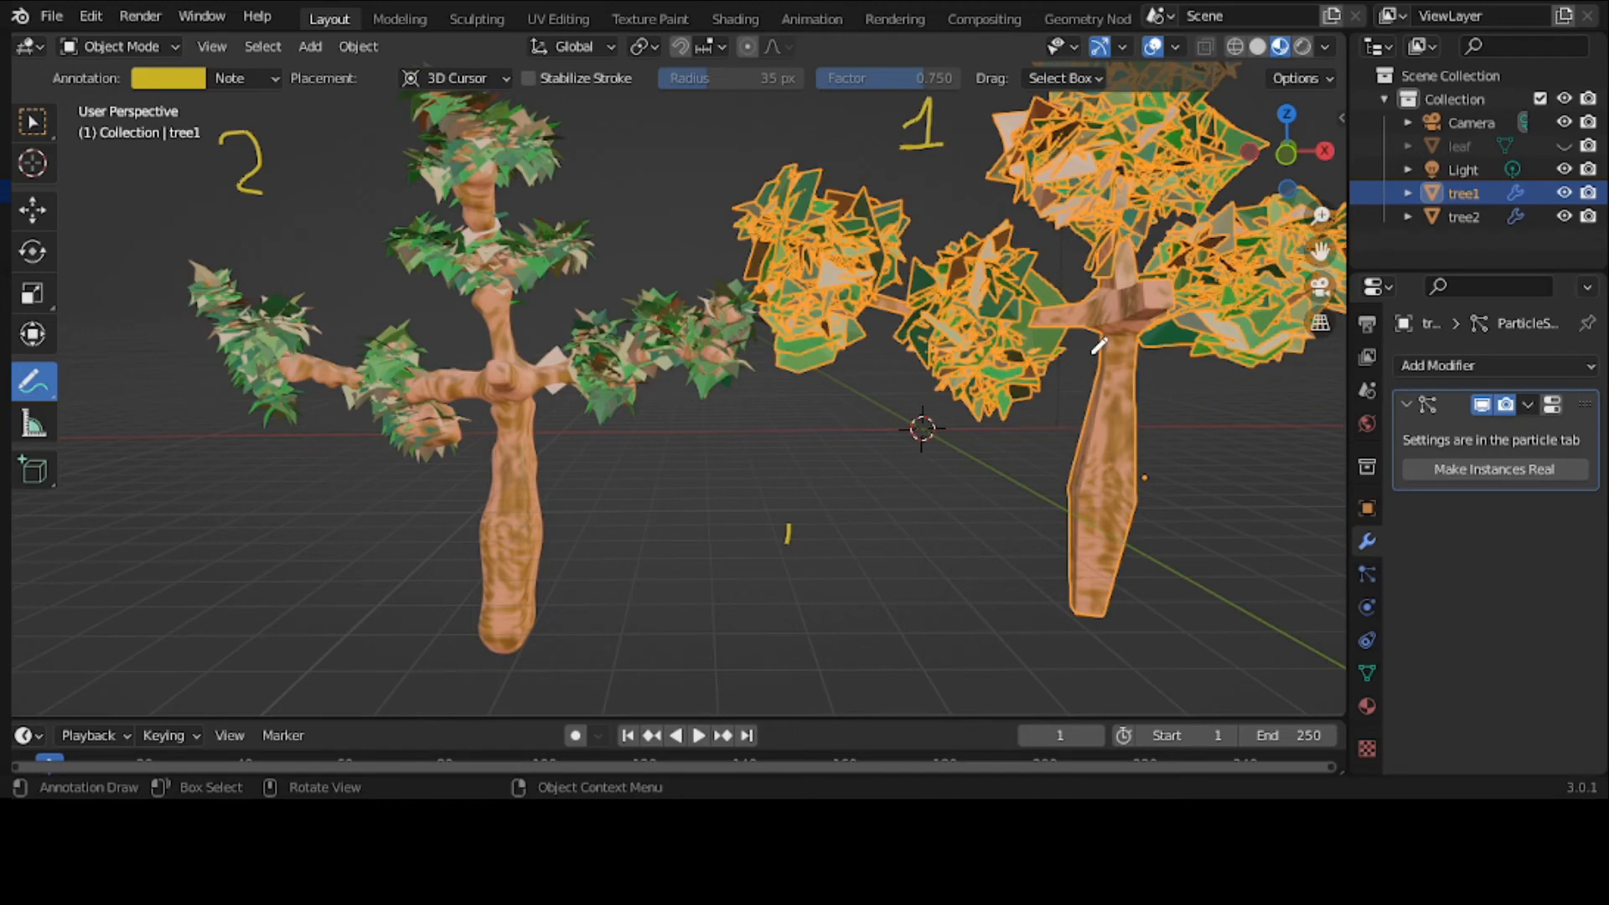
Annotate both sides and the base of tree1's trunk, and trace one side and the rounded base of tree2's trunk
mouse_move(1089, 350)
mouse_down()
mouse_move(1056, 491)
mouse_move(1054, 612)
mouse_up()
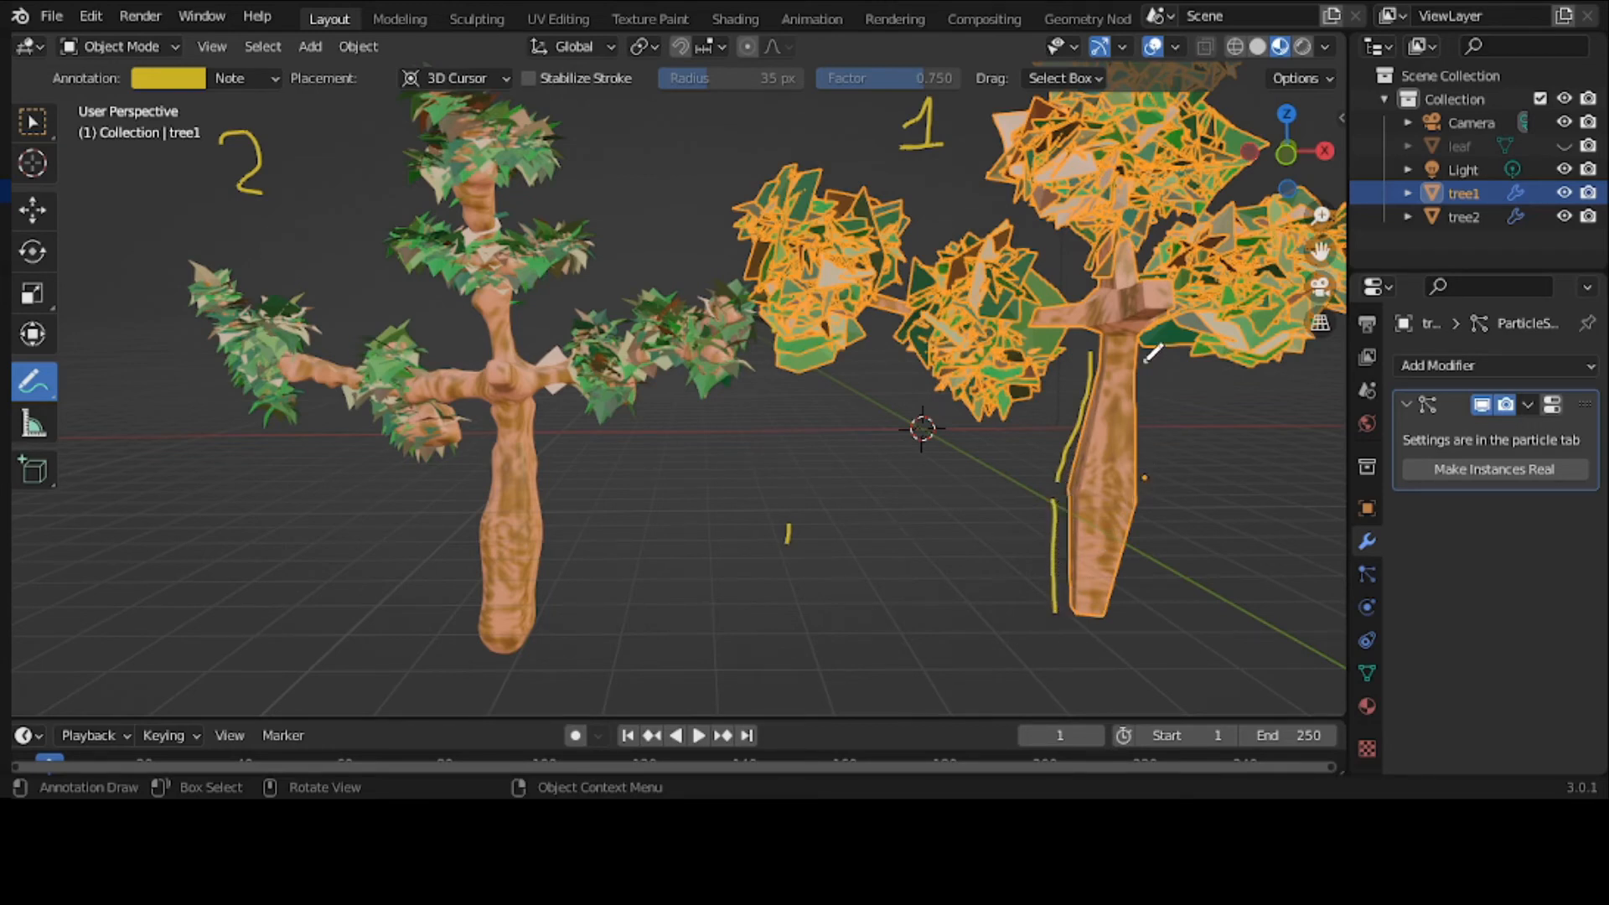
drag(1147, 360, 1146, 478)
drag(1151, 515, 1118, 617)
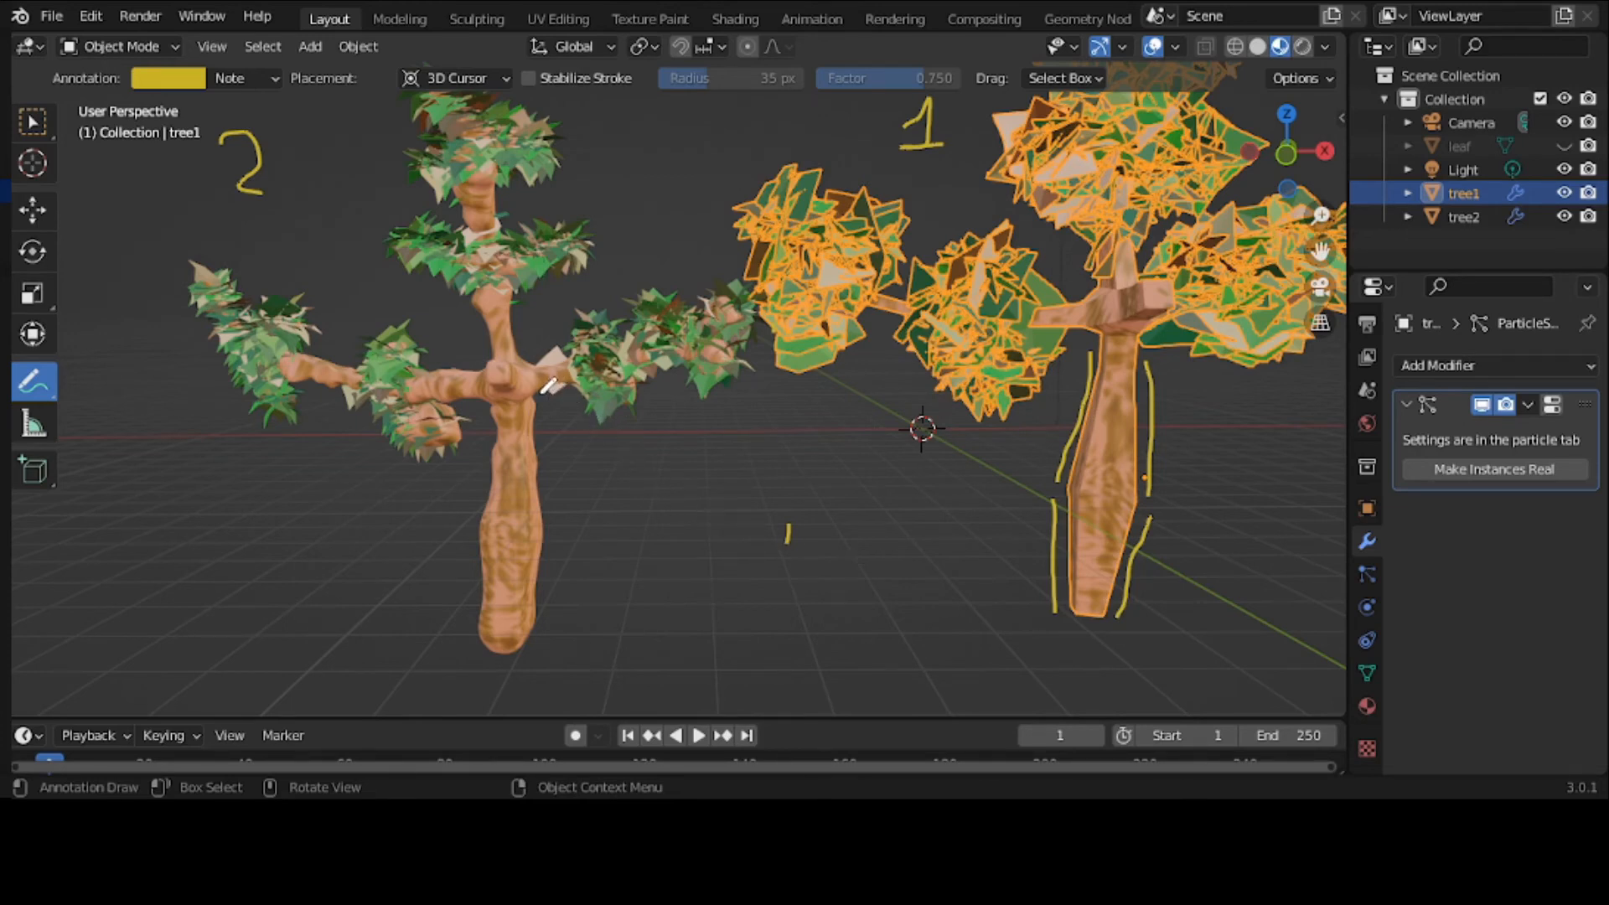
mouse_move(541, 400)
mouse_down()
mouse_move(543, 631)
mouse_move(499, 658)
mouse_move(468, 642)
mouse_up()
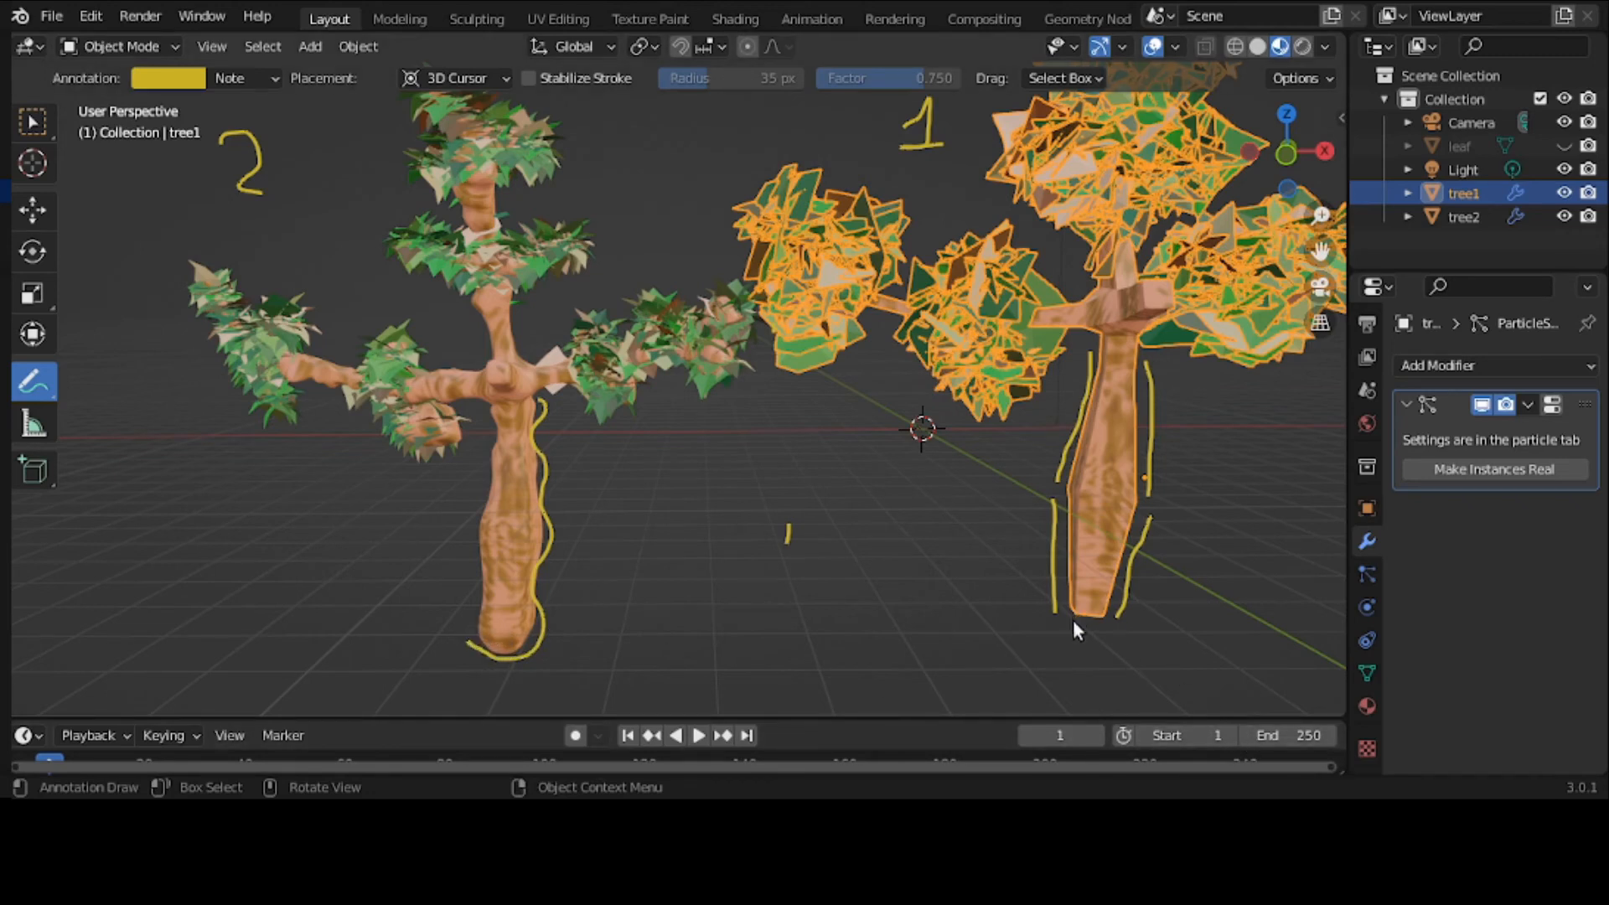
drag(1066, 627, 1100, 635)
Rotate tree1 about the global Z axis in two turns, ending with its branches spread sideways across the view
click(33, 123)
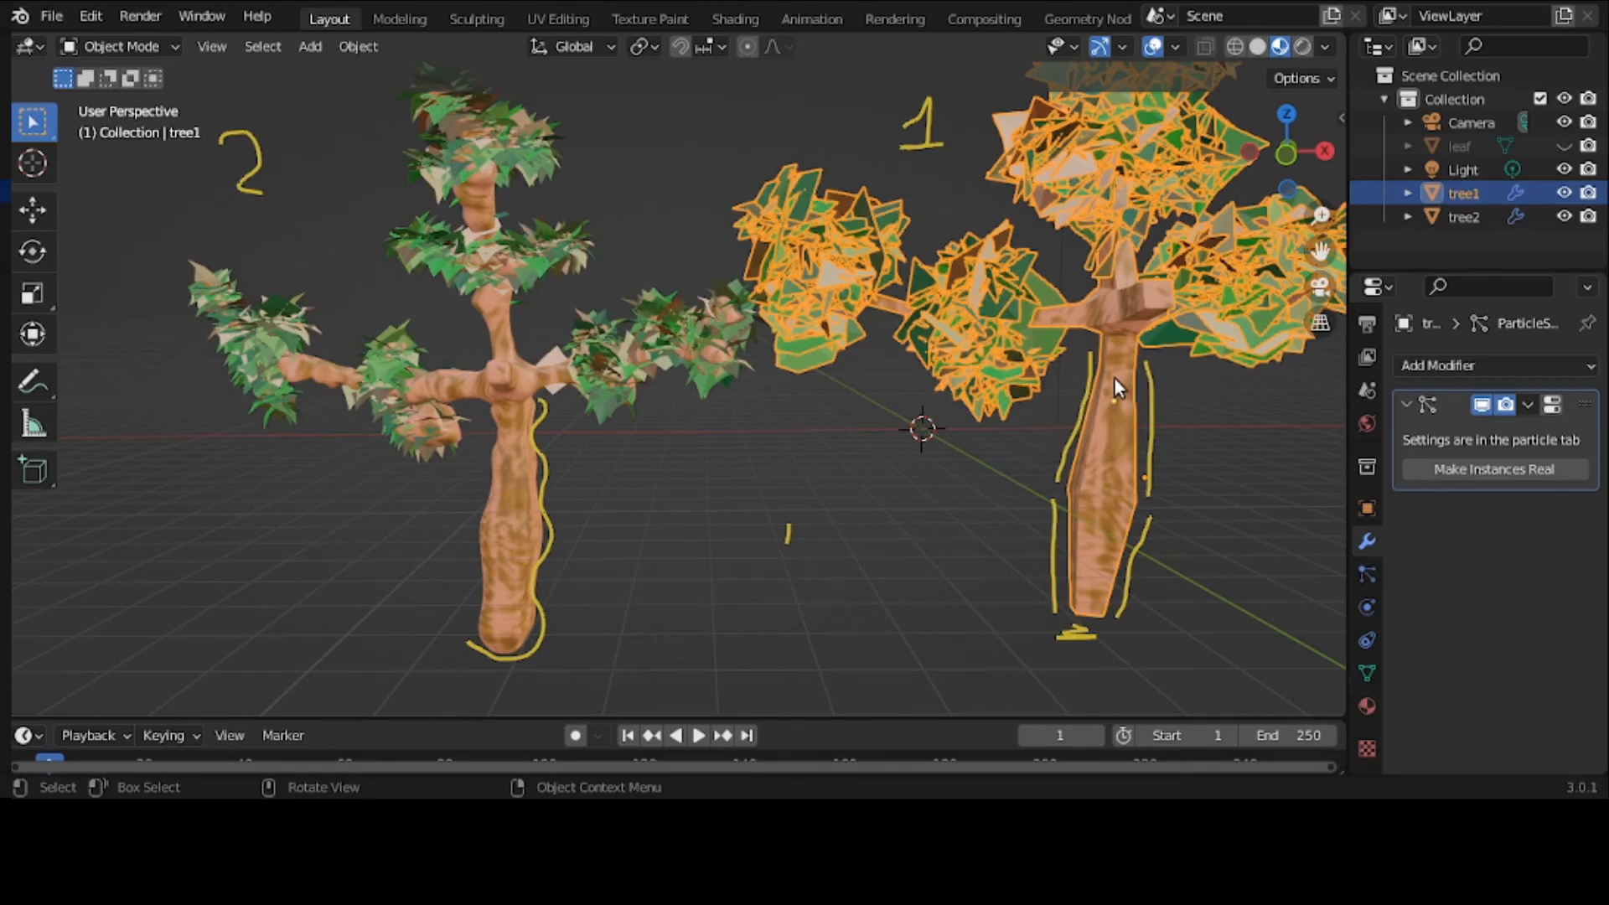
key(r)
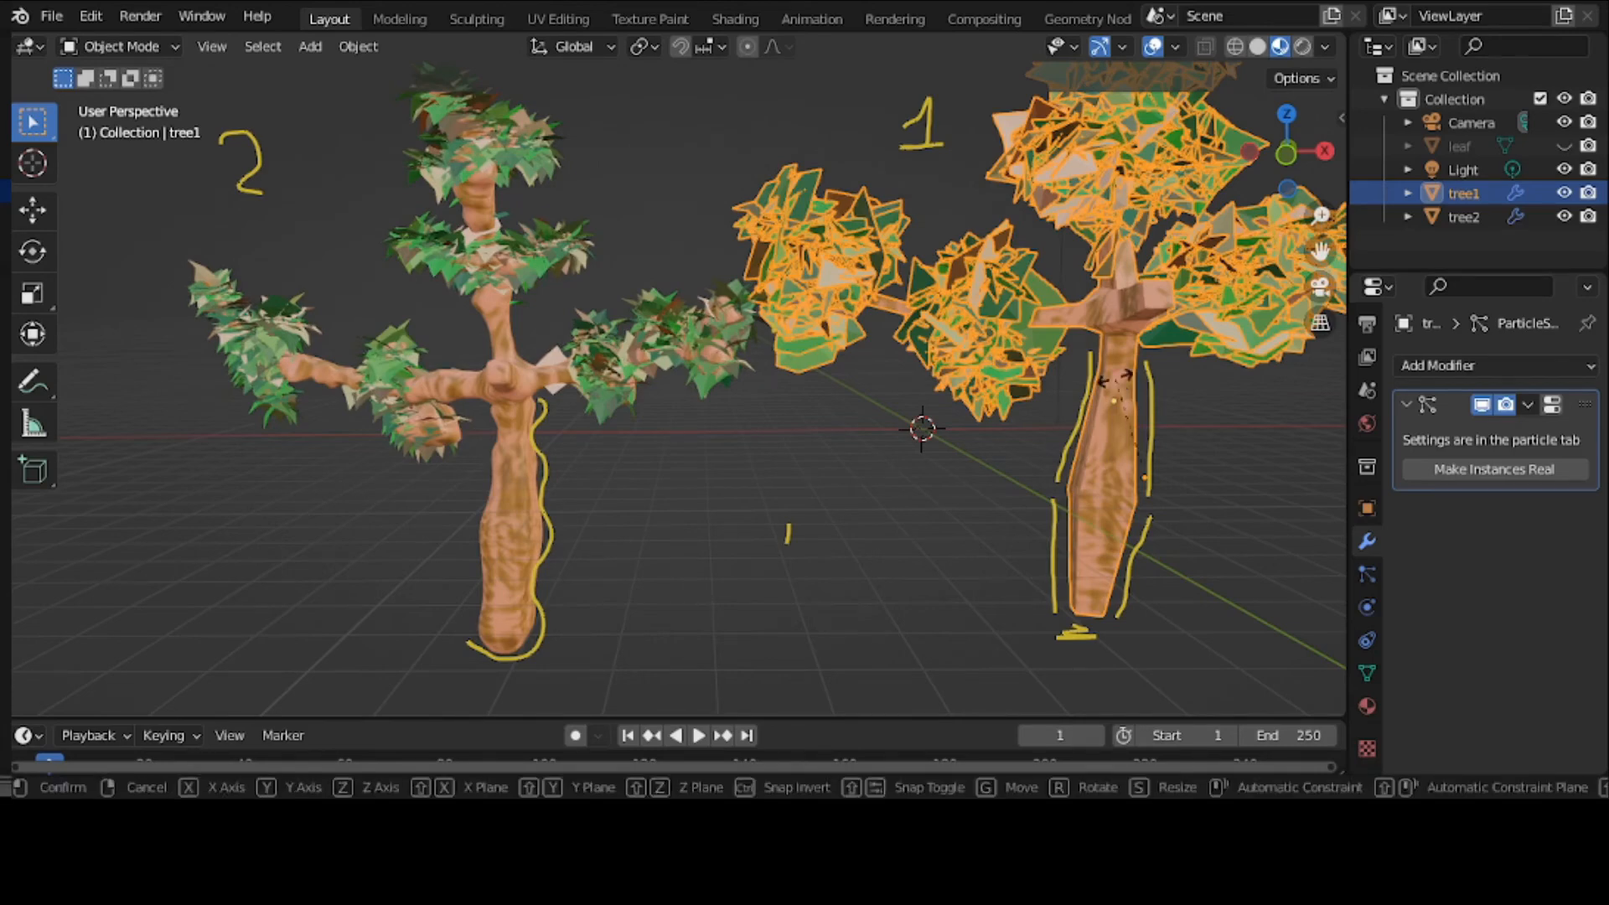
key(Escape)
key(r)
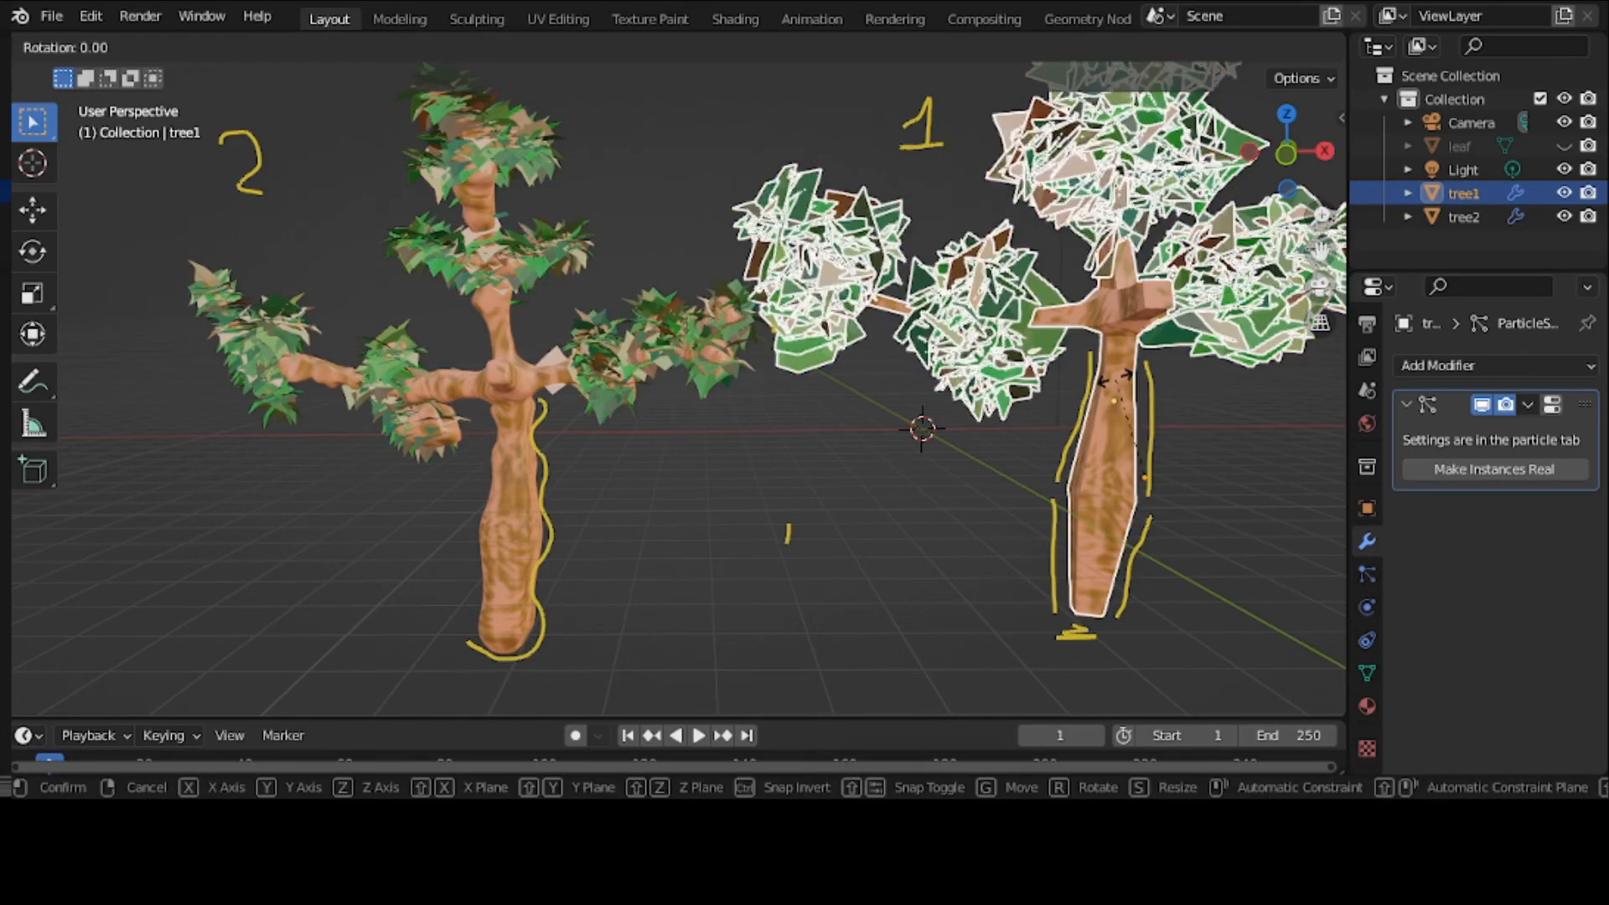
key(z)
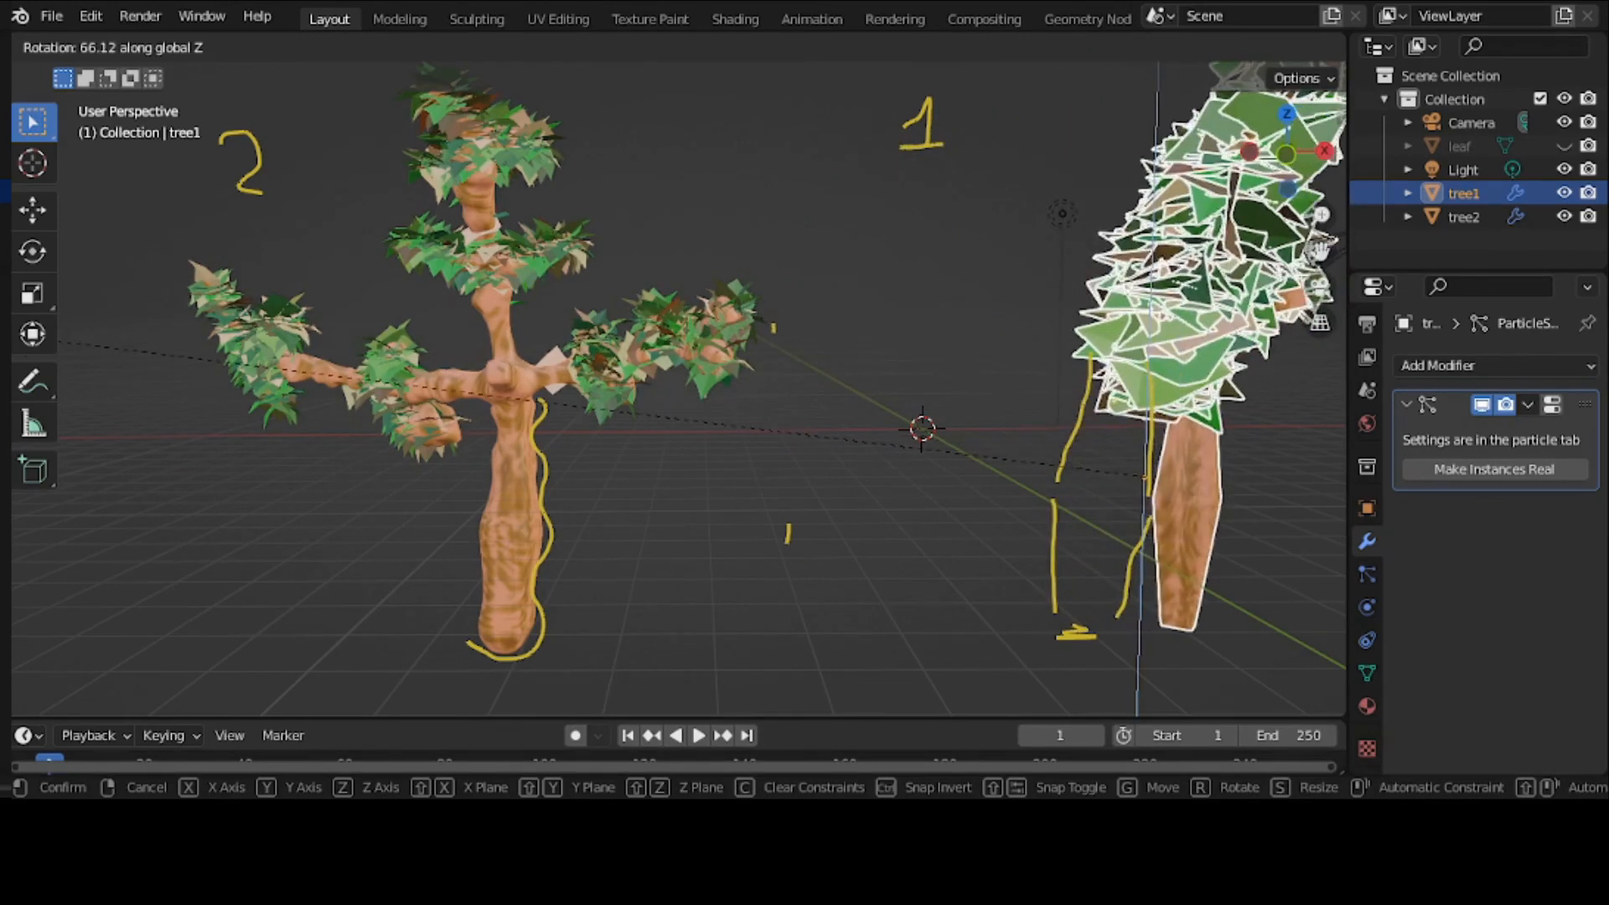
click(701, 466)
key(r)
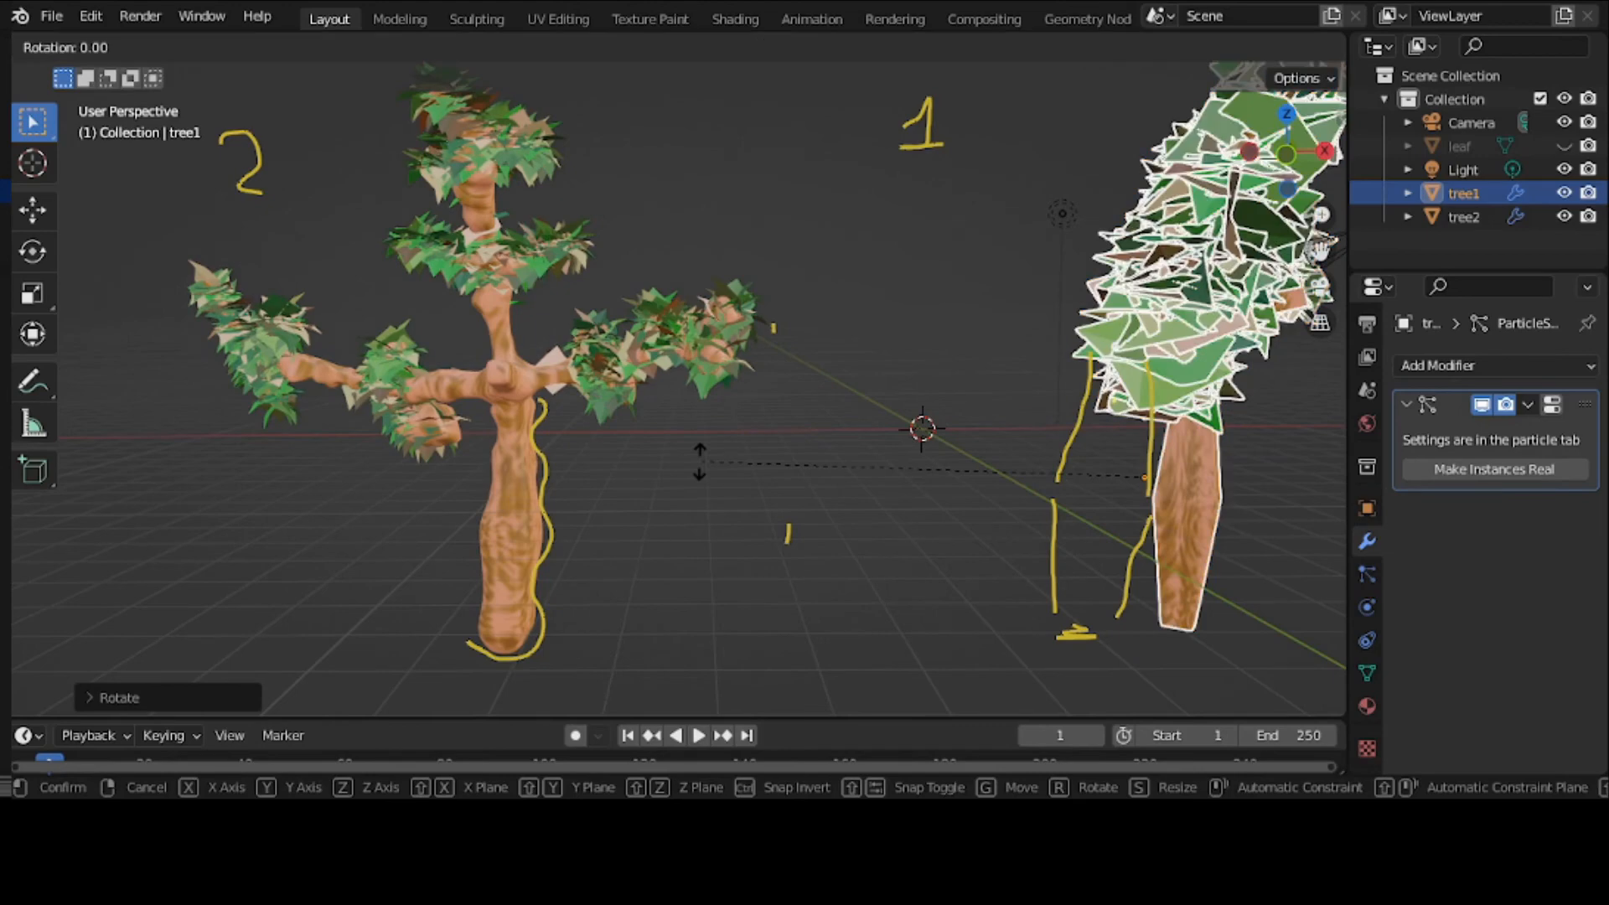
key(z)
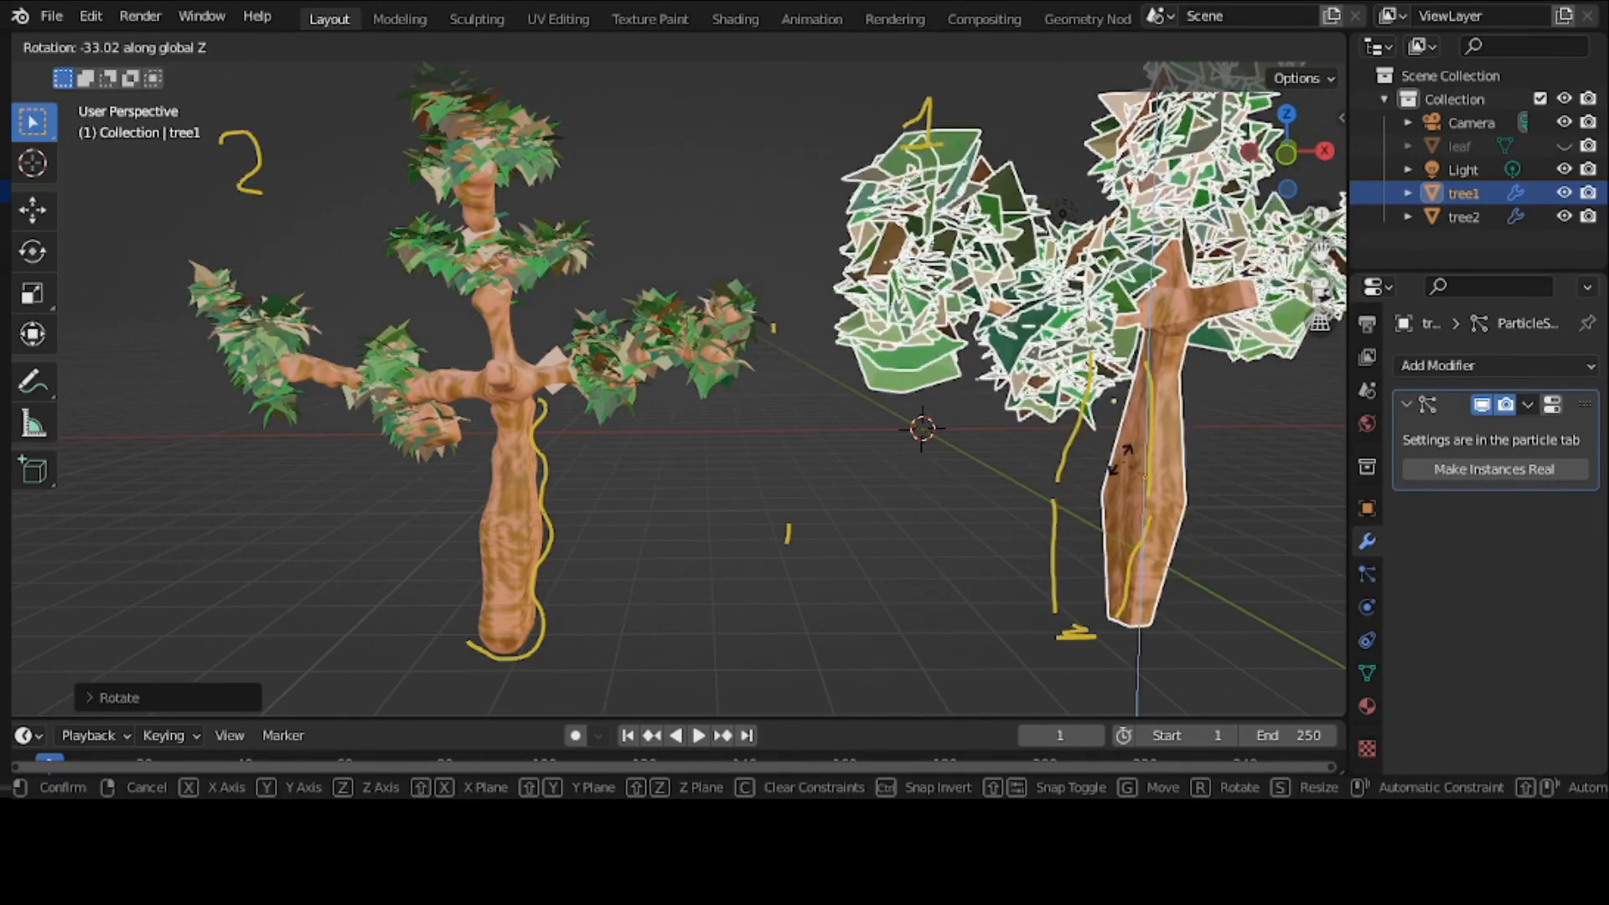
click(1145, 464)
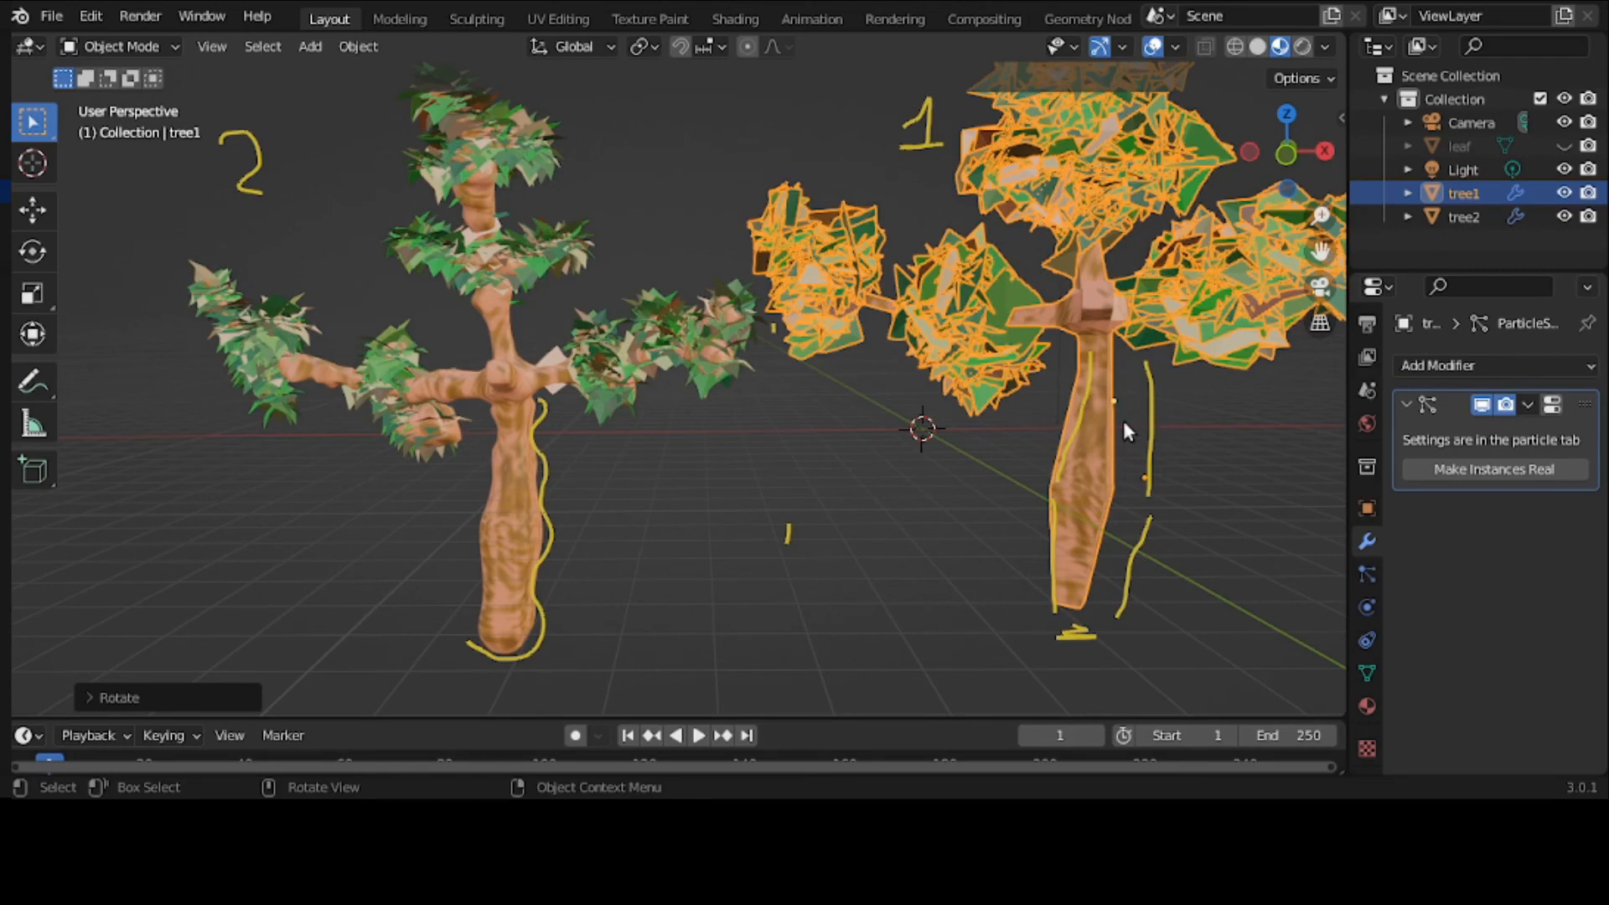
Circle the branch junction on tree2 and the matching junction on tree1 with annotation strokes
click(34, 382)
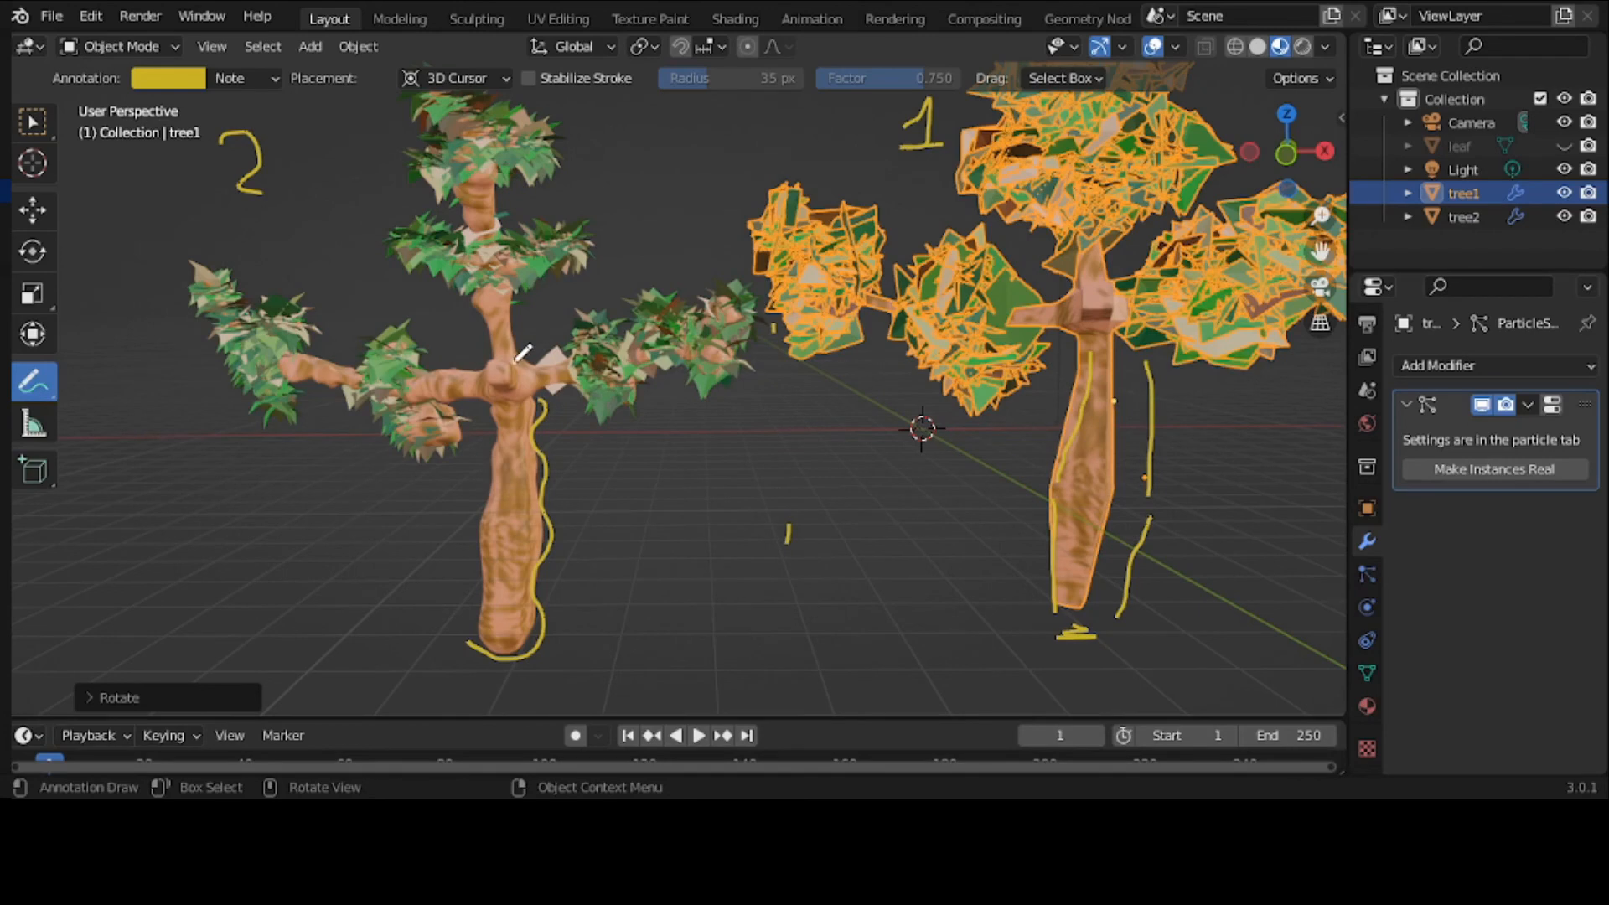
mouse_move(518, 360)
mouse_down()
mouse_move(479, 361)
mouse_move(476, 382)
mouse_move(497, 393)
mouse_move(518, 369)
mouse_up()
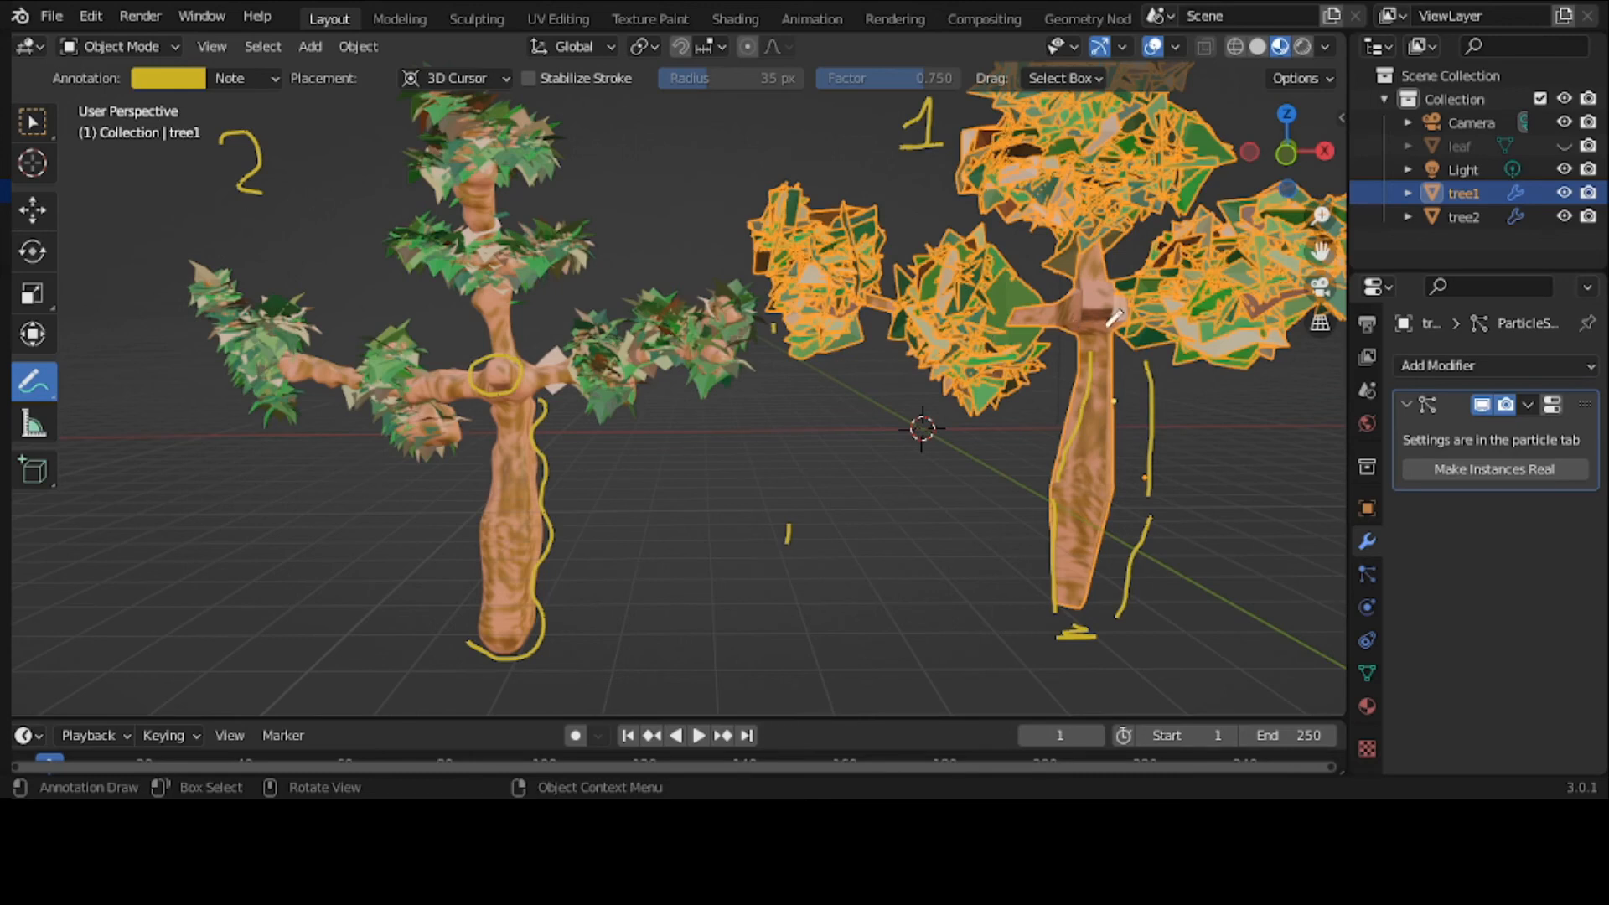
mouse_move(1112, 319)
mouse_down()
mouse_move(1160, 270)
mouse_move(1117, 255)
mouse_move(1066, 289)
mouse_move(1103, 325)
mouse_up()
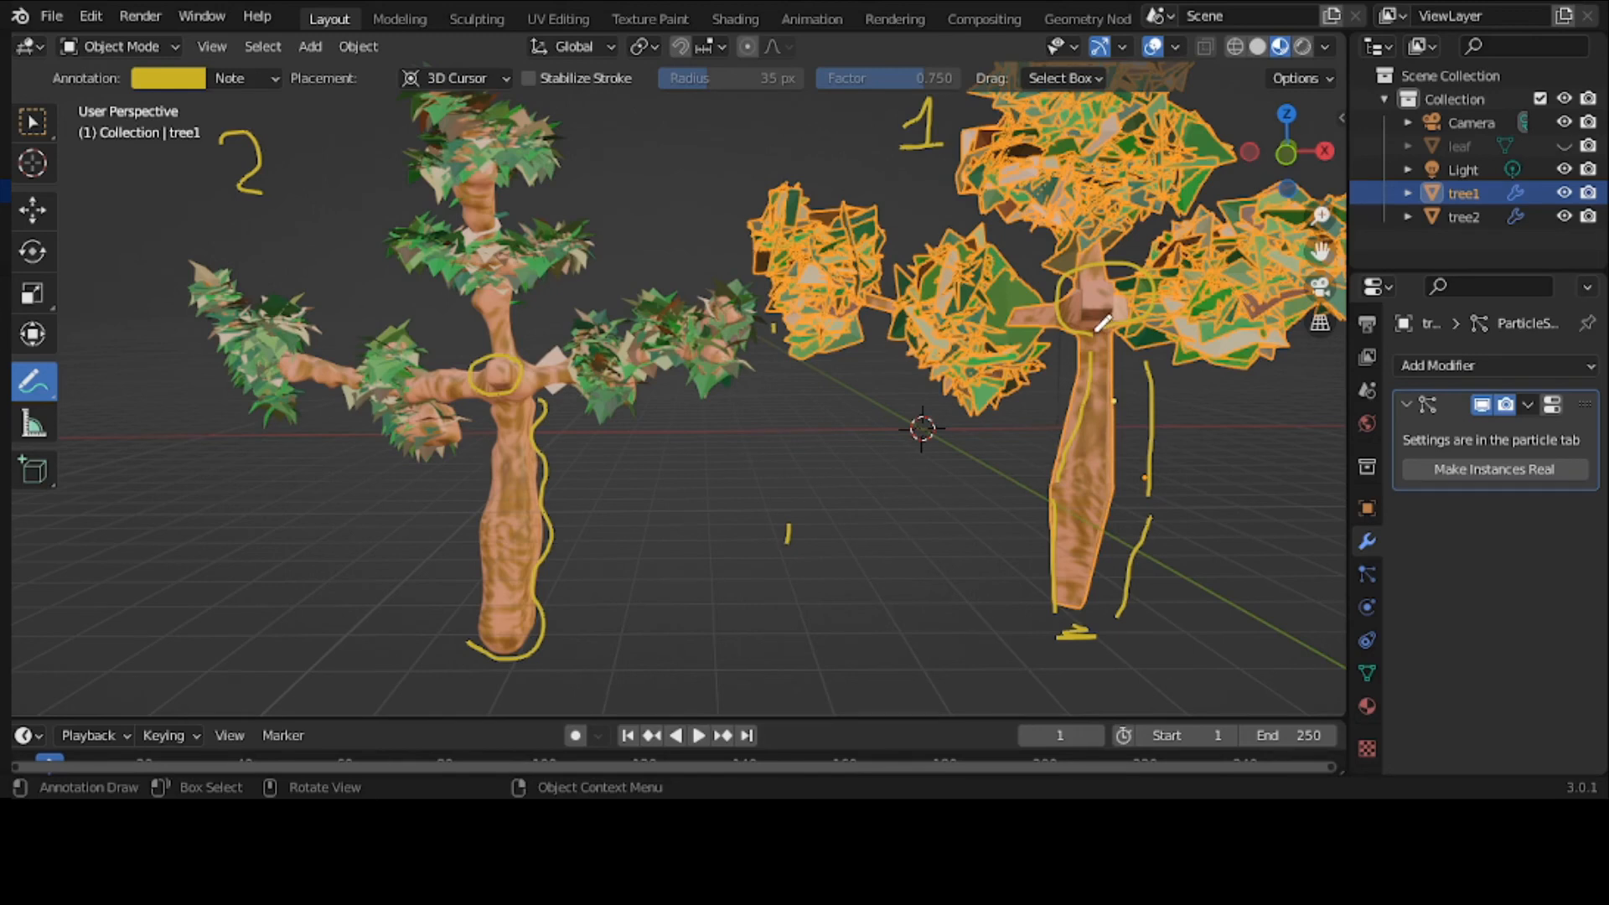
Erase the circles and most of the trunk outlines with the Annotate Eraser, keeping the numbers 2 and 1
drag(36, 380, 137, 516)
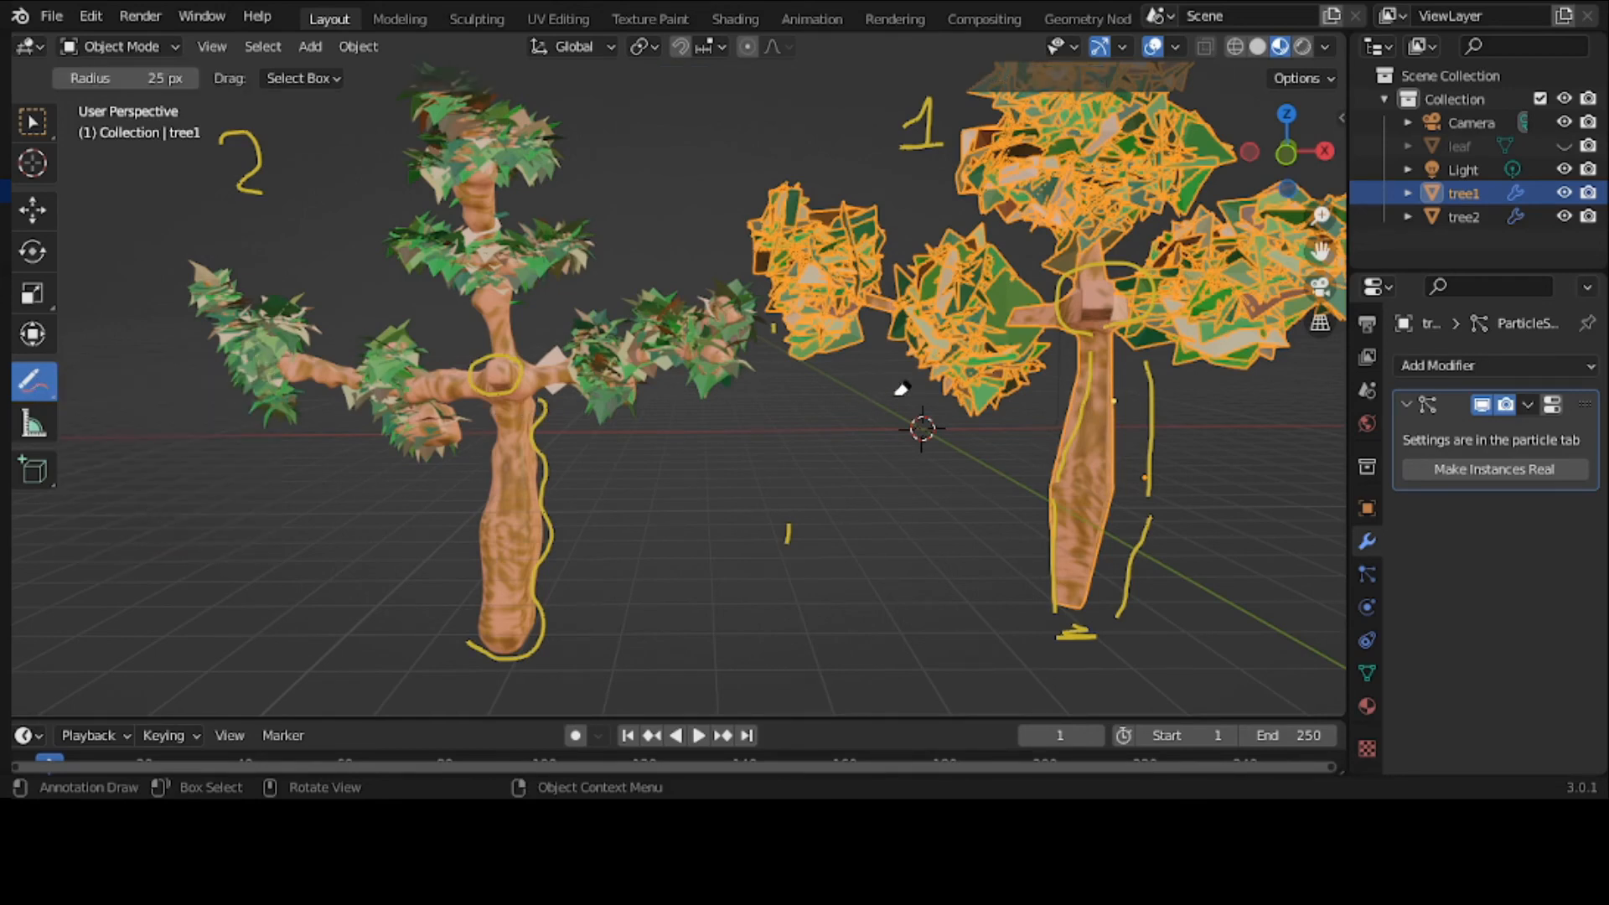
mouse_move(1095, 363)
mouse_down()
mouse_move(1101, 317)
mouse_move(1152, 366)
mouse_move(1139, 281)
mouse_move(1063, 297)
mouse_move(1162, 430)
mouse_move(1160, 600)
mouse_move(1059, 639)
mouse_move(467, 618)
mouse_move(536, 636)
mouse_move(543, 393)
mouse_move(500, 381)
mouse_move(819, 529)
mouse_up()
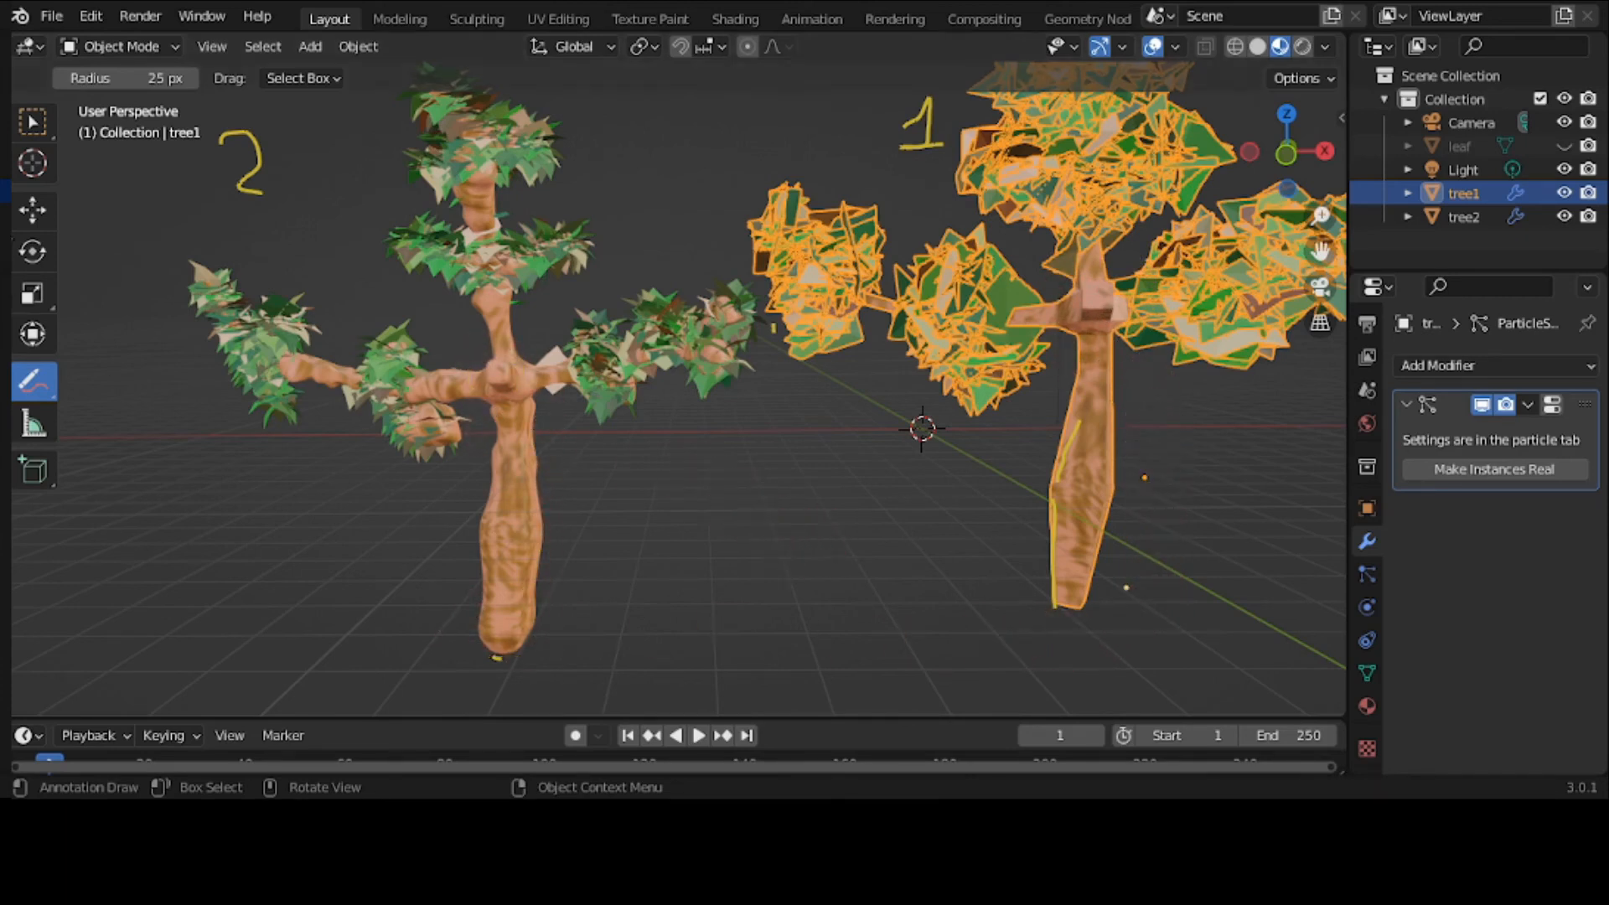
Draw annotation curves along both sides of tree2's upper trunk, just above the branch junction
drag(42, 390, 102, 391)
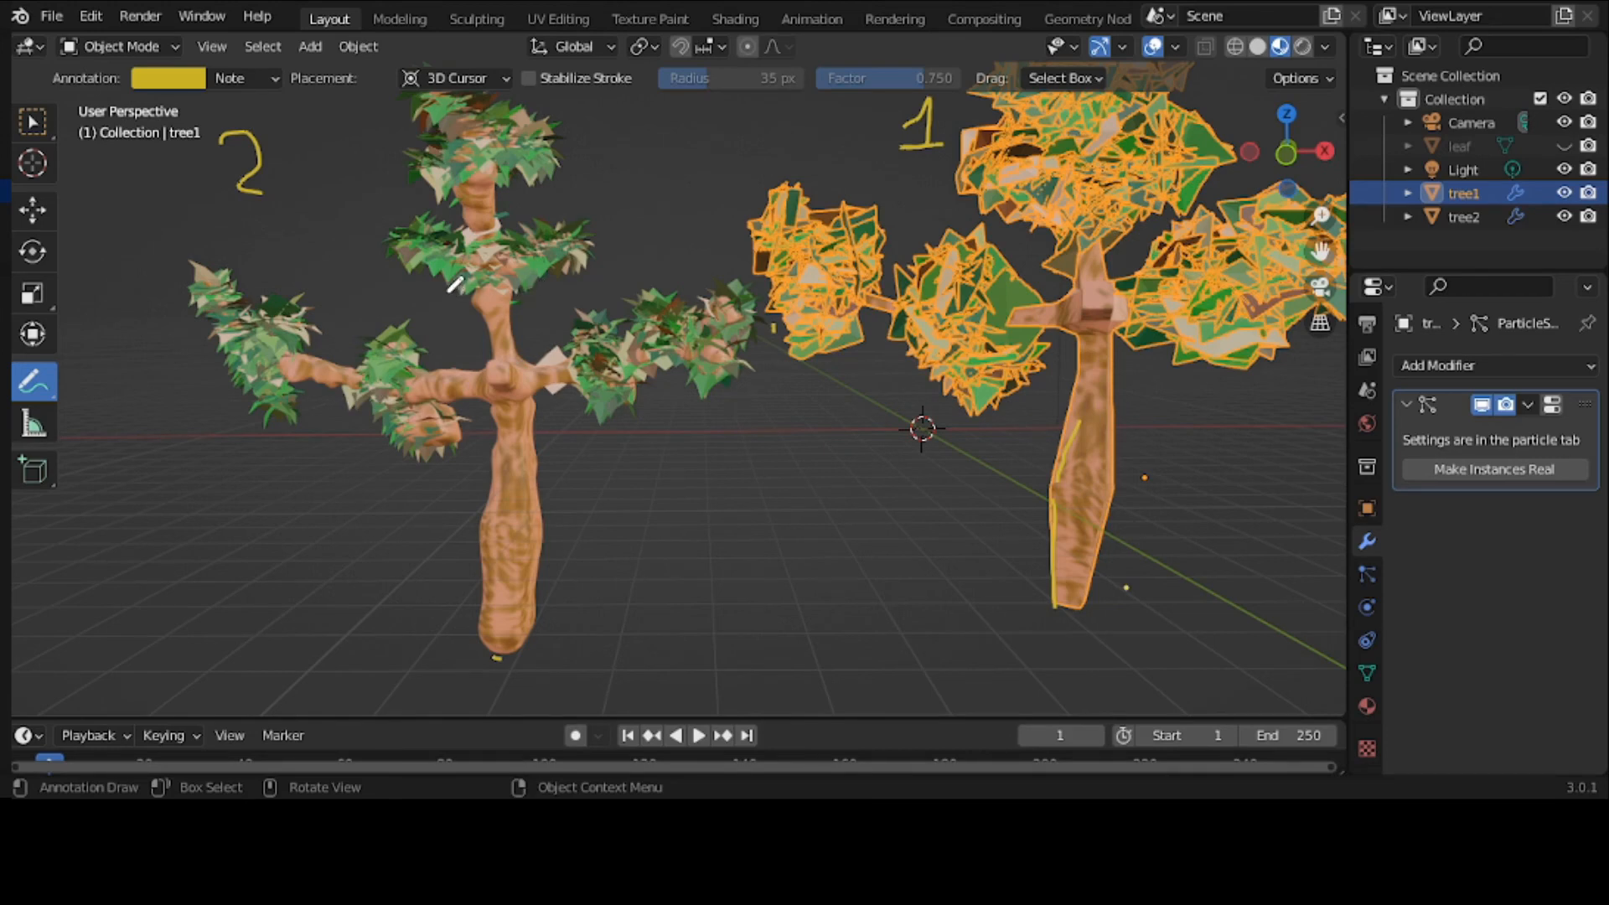
drag(444, 294, 484, 355)
drag(1111, 252, 1113, 277)
mouse_move(525, 297)
mouse_down()
mouse_move(514, 340)
mouse_move(534, 359)
mouse_up()
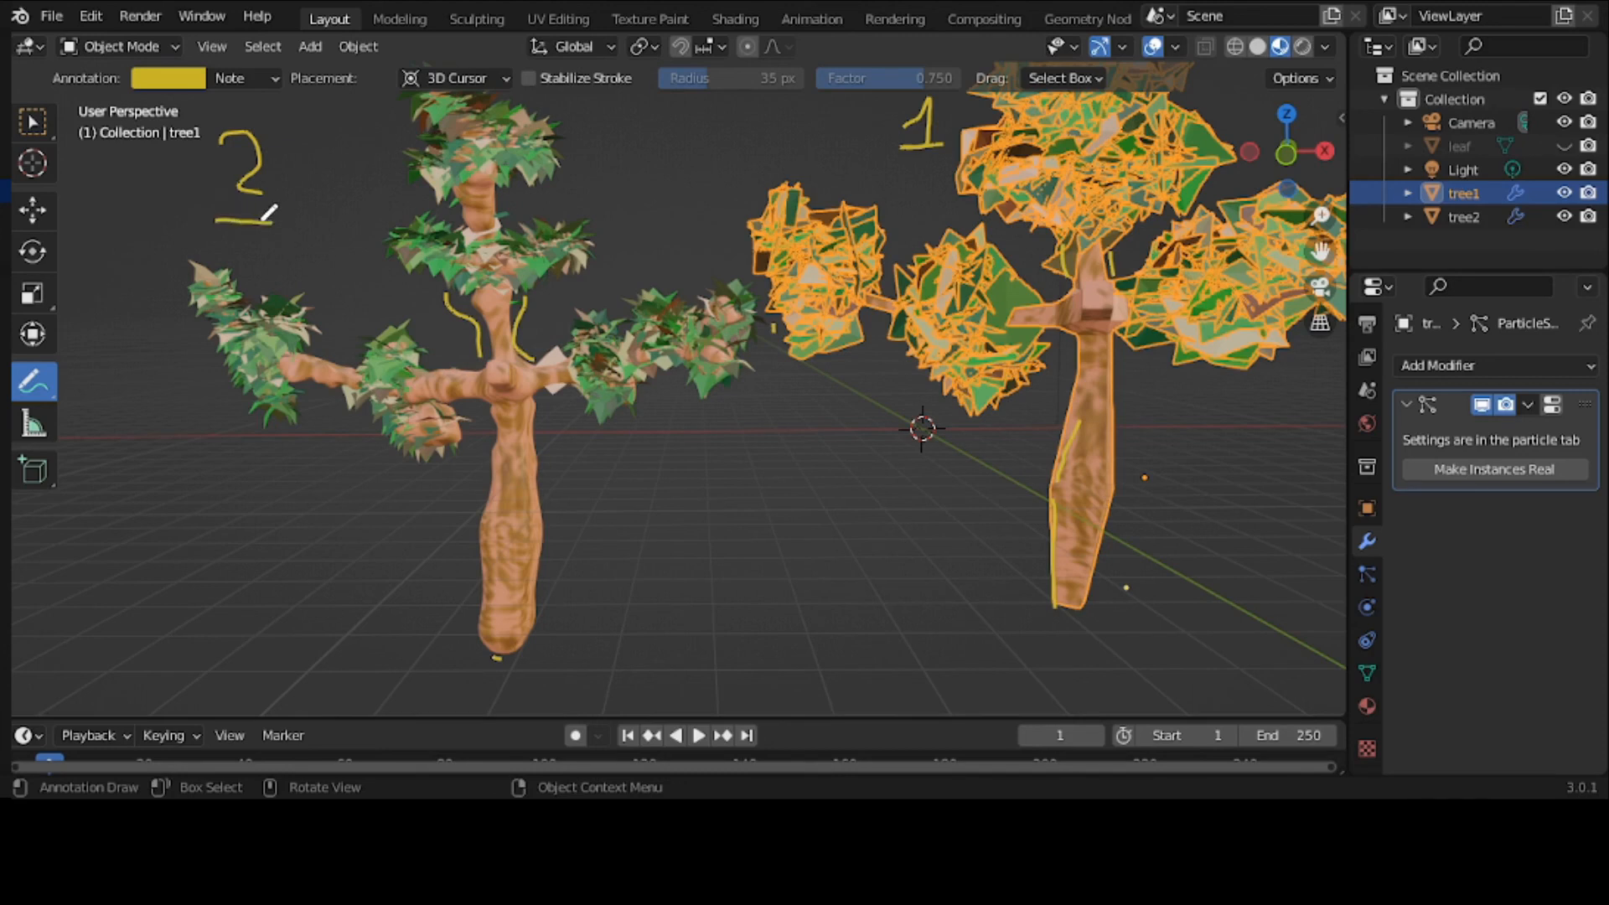
Underline the annotated numbers 2 and 1, and thicken the line beneath the 2
drag(212, 222, 266, 221)
drag(889, 172, 937, 164)
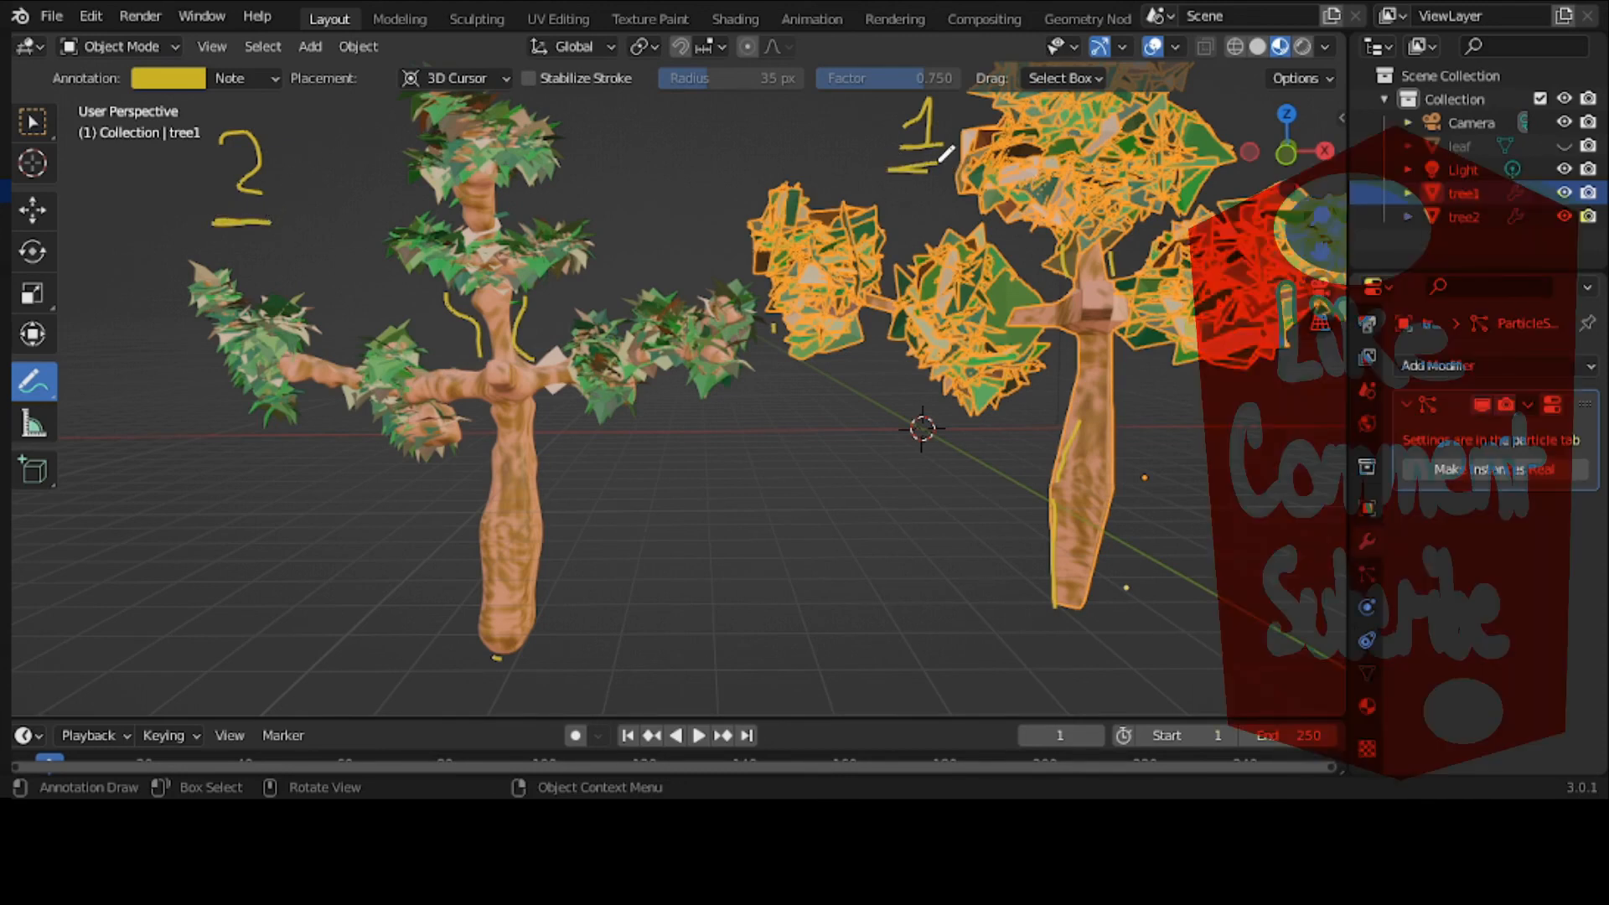
mouse_move(270, 222)
mouse_down()
mouse_move(211, 223)
mouse_move(249, 225)
mouse_up()
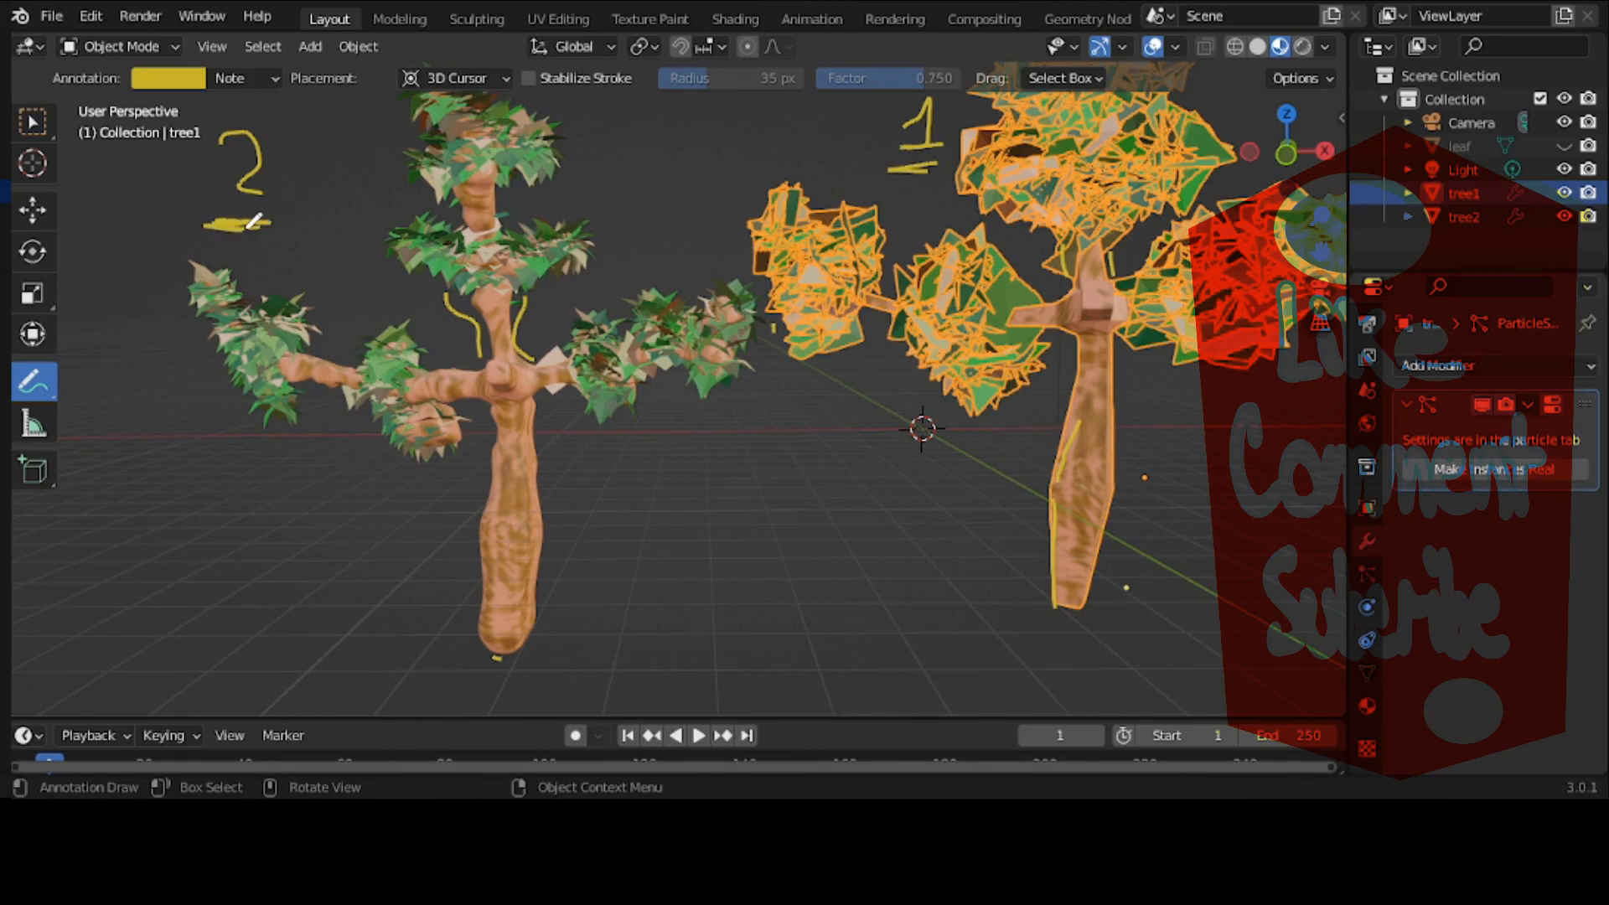